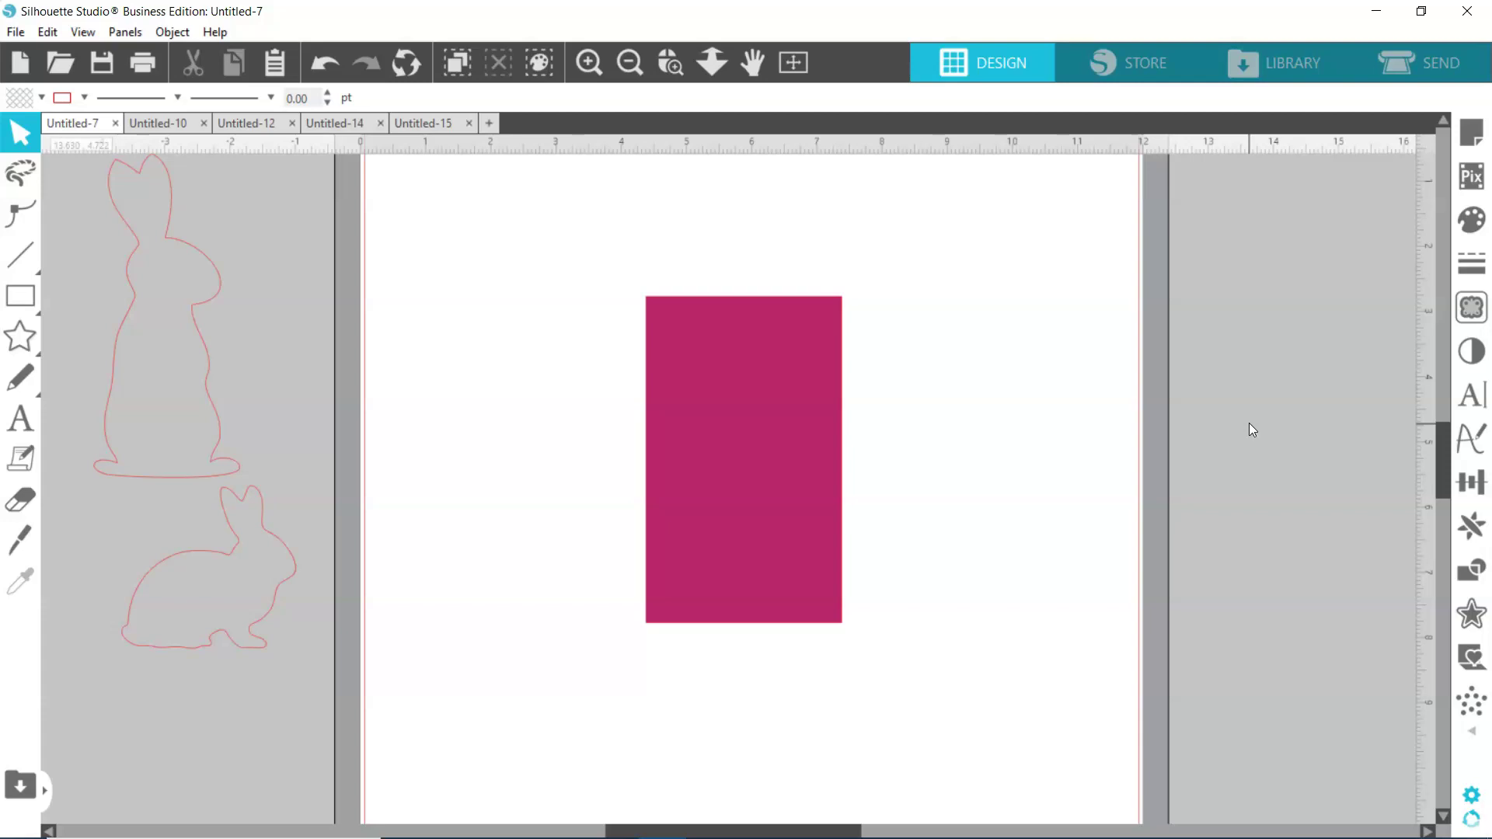
Step: Bring up the Modify operations for shapes and review Weld, Subtract All, Divide and Intersect
click(1293, 459)
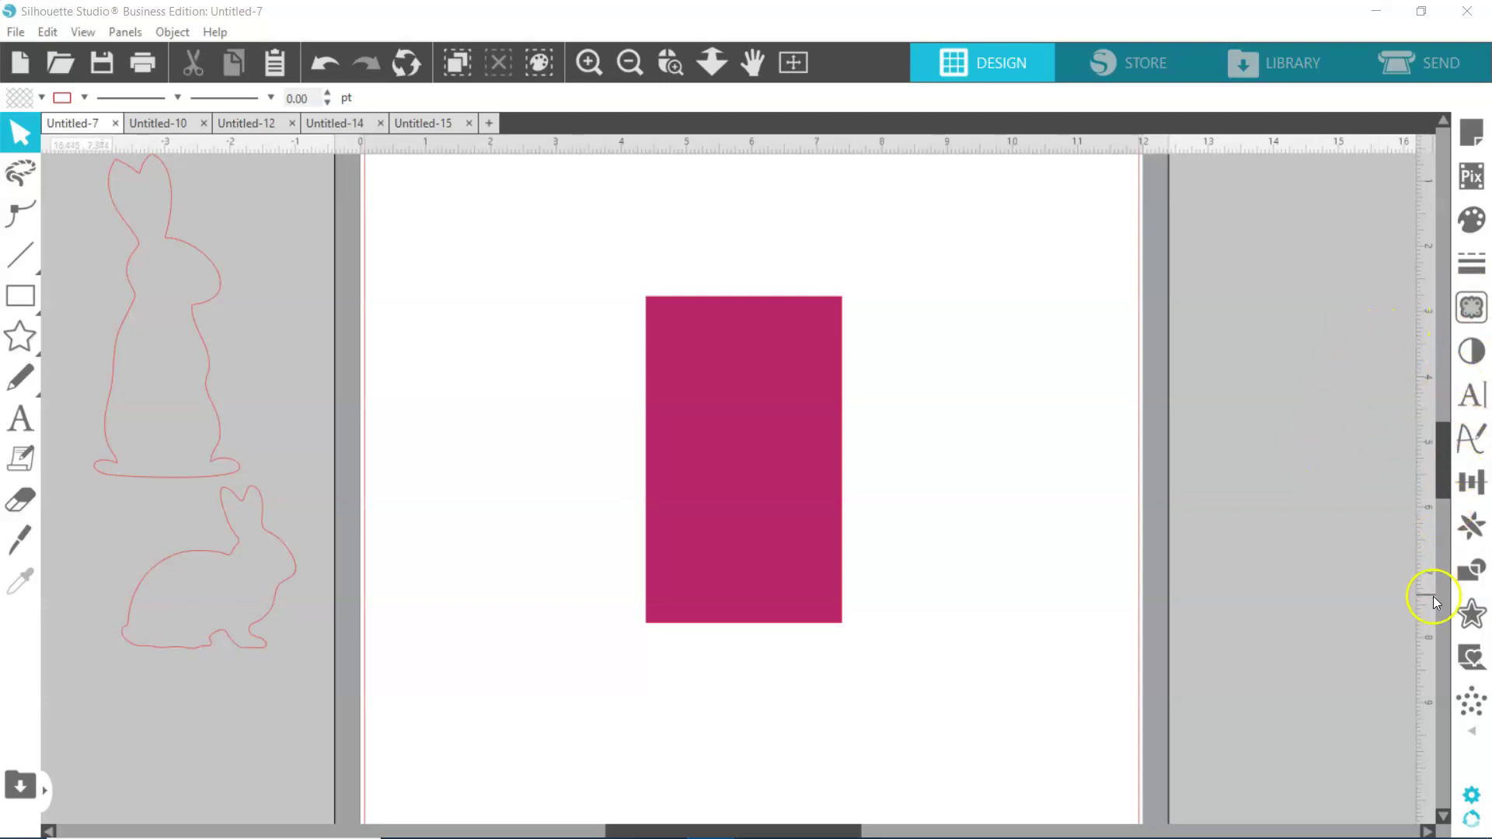
click(1472, 574)
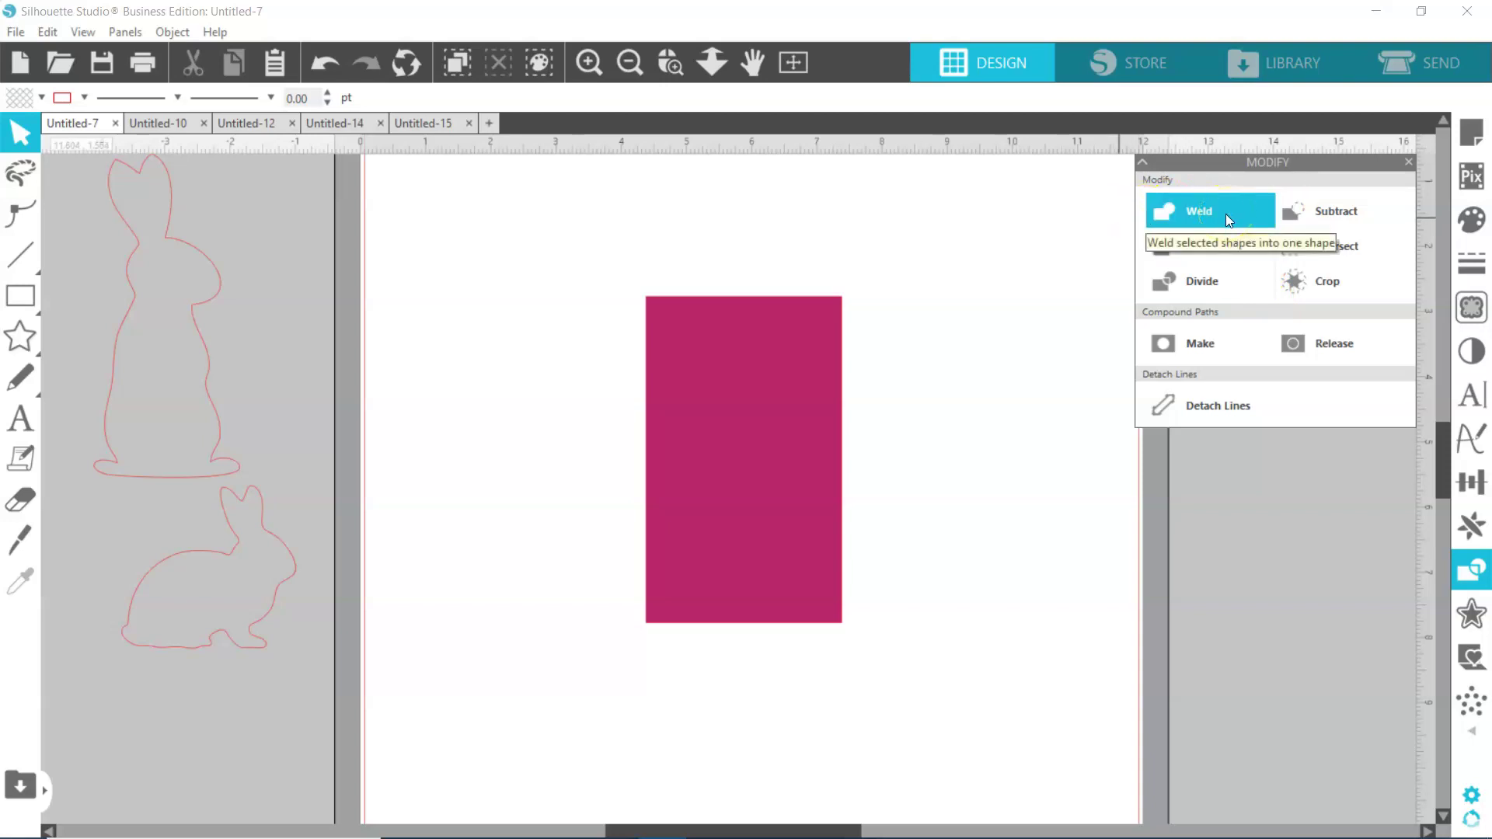
click(1233, 251)
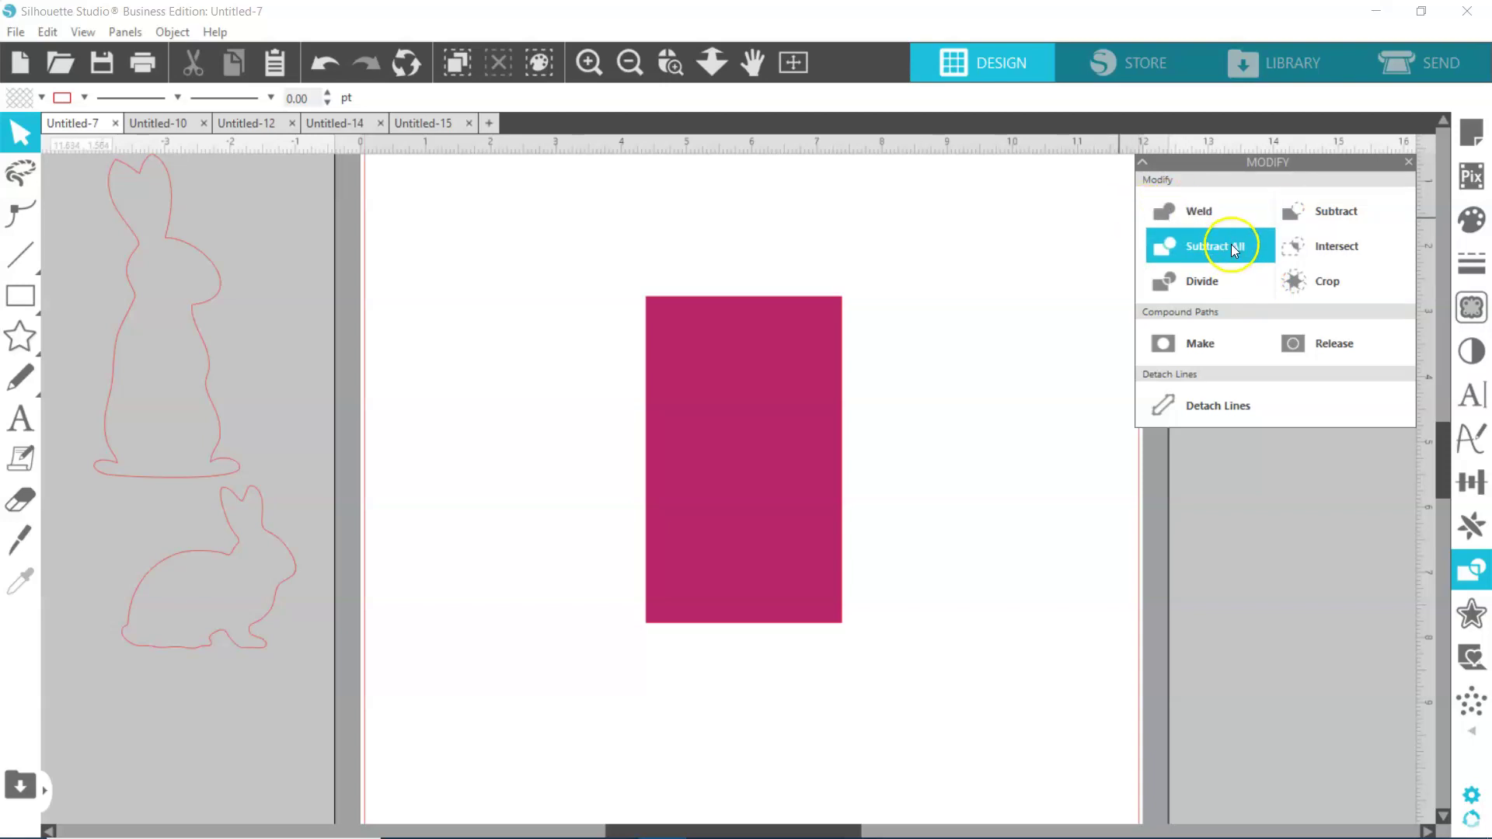
click(1220, 277)
click(1319, 251)
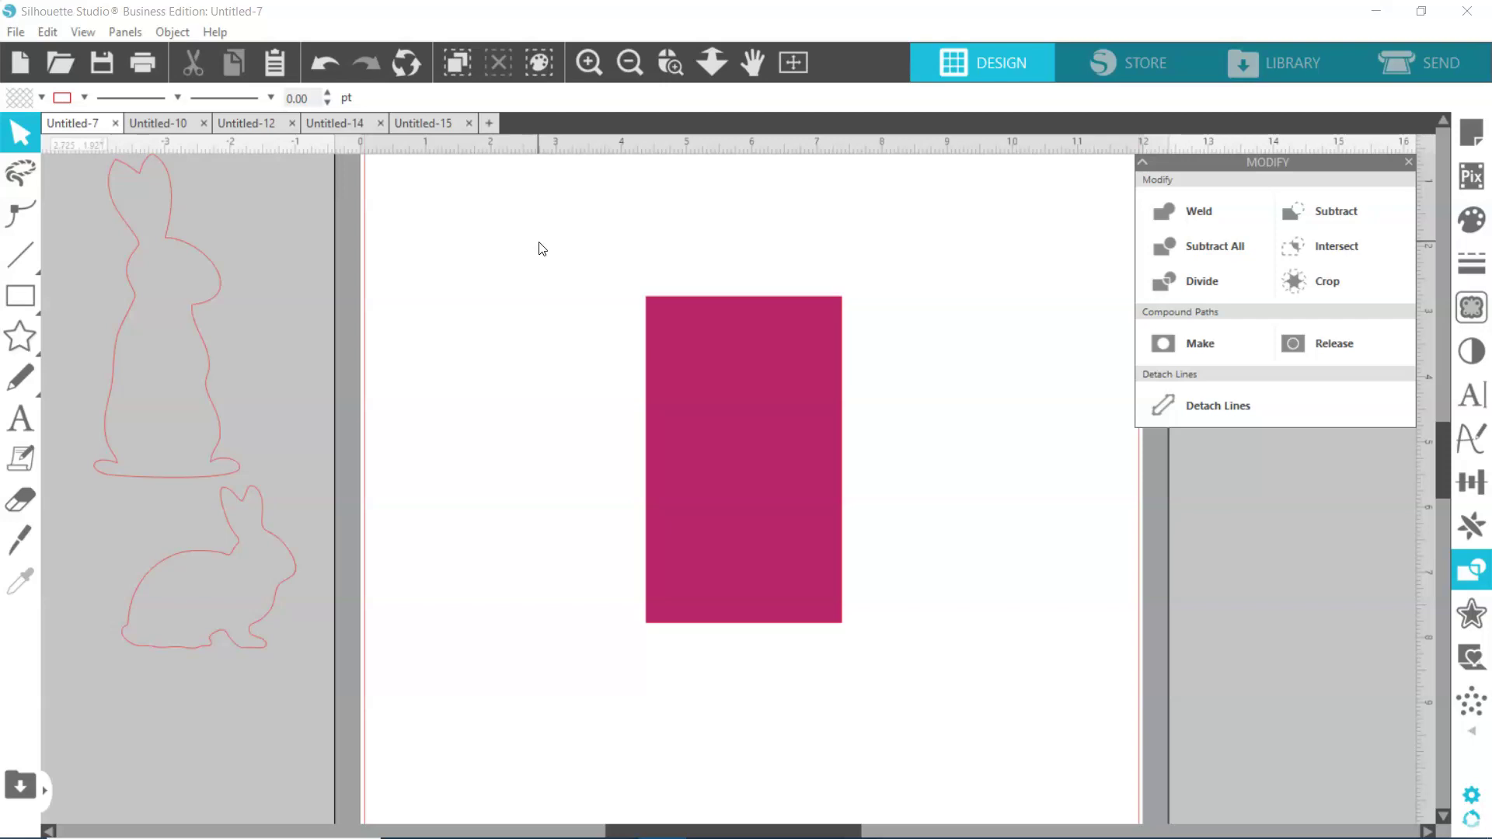
click(173, 32)
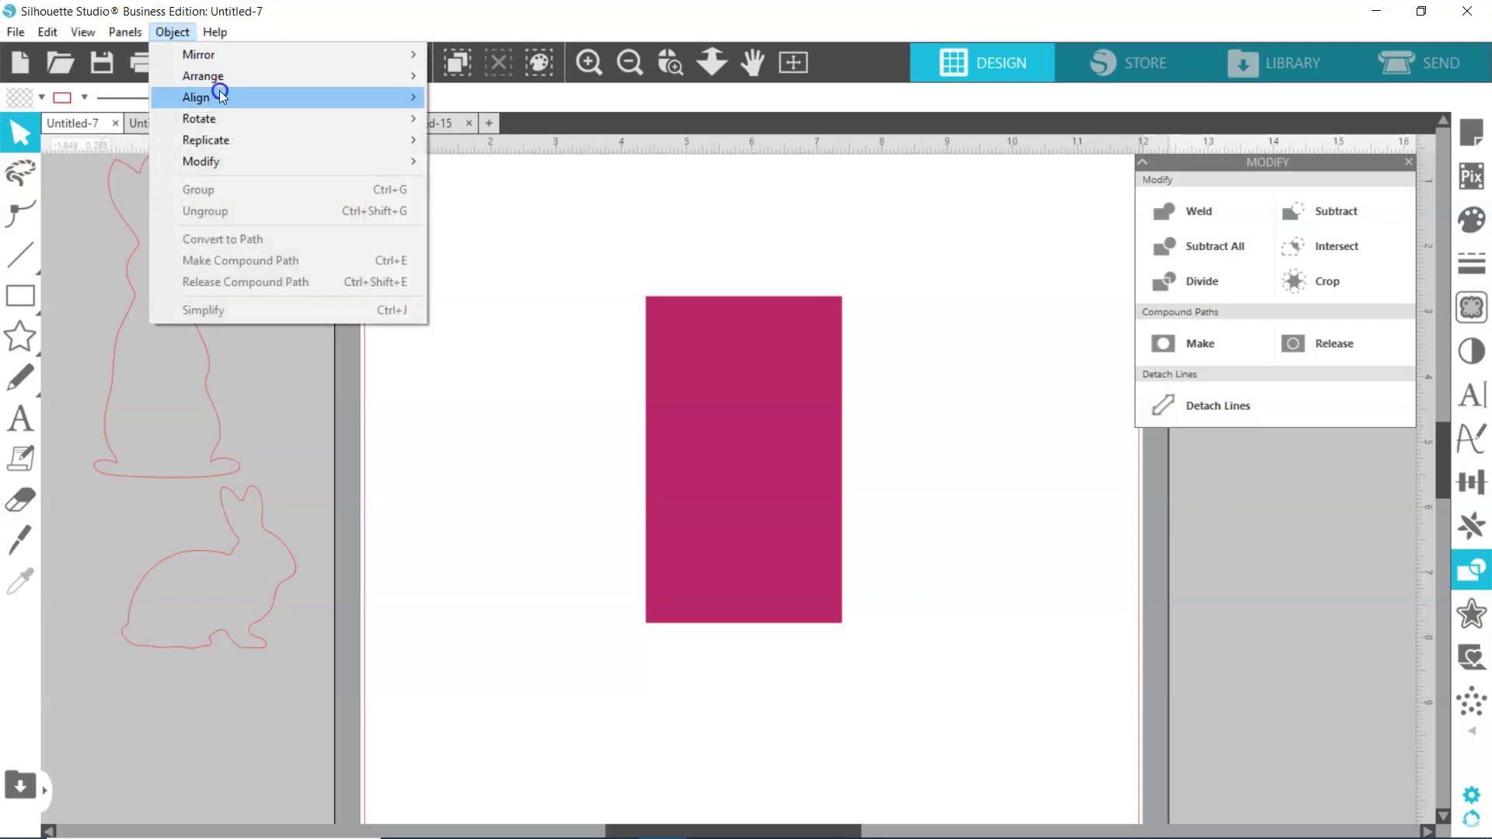
click(233, 161)
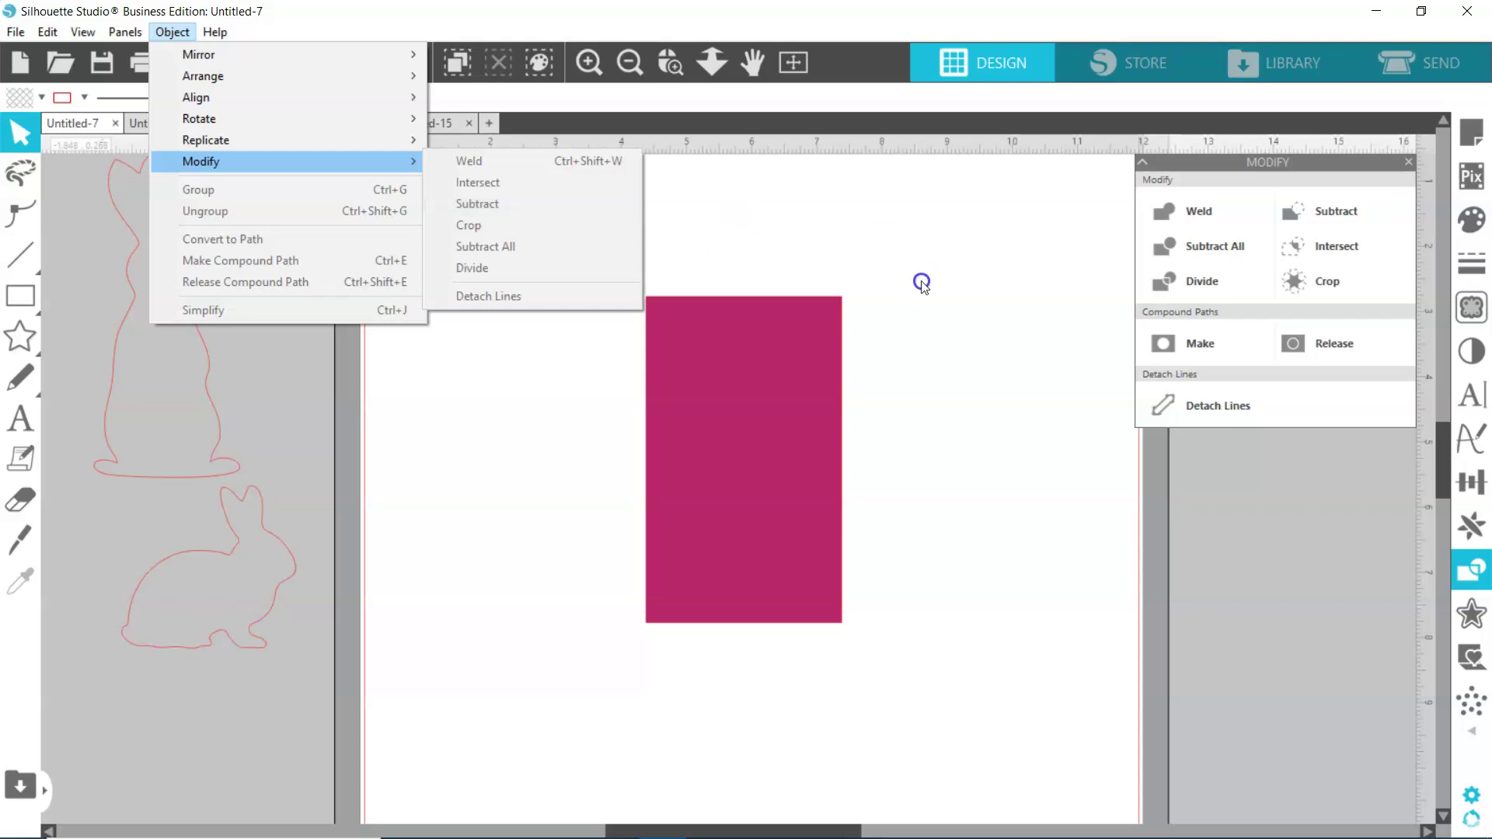
click(982, 303)
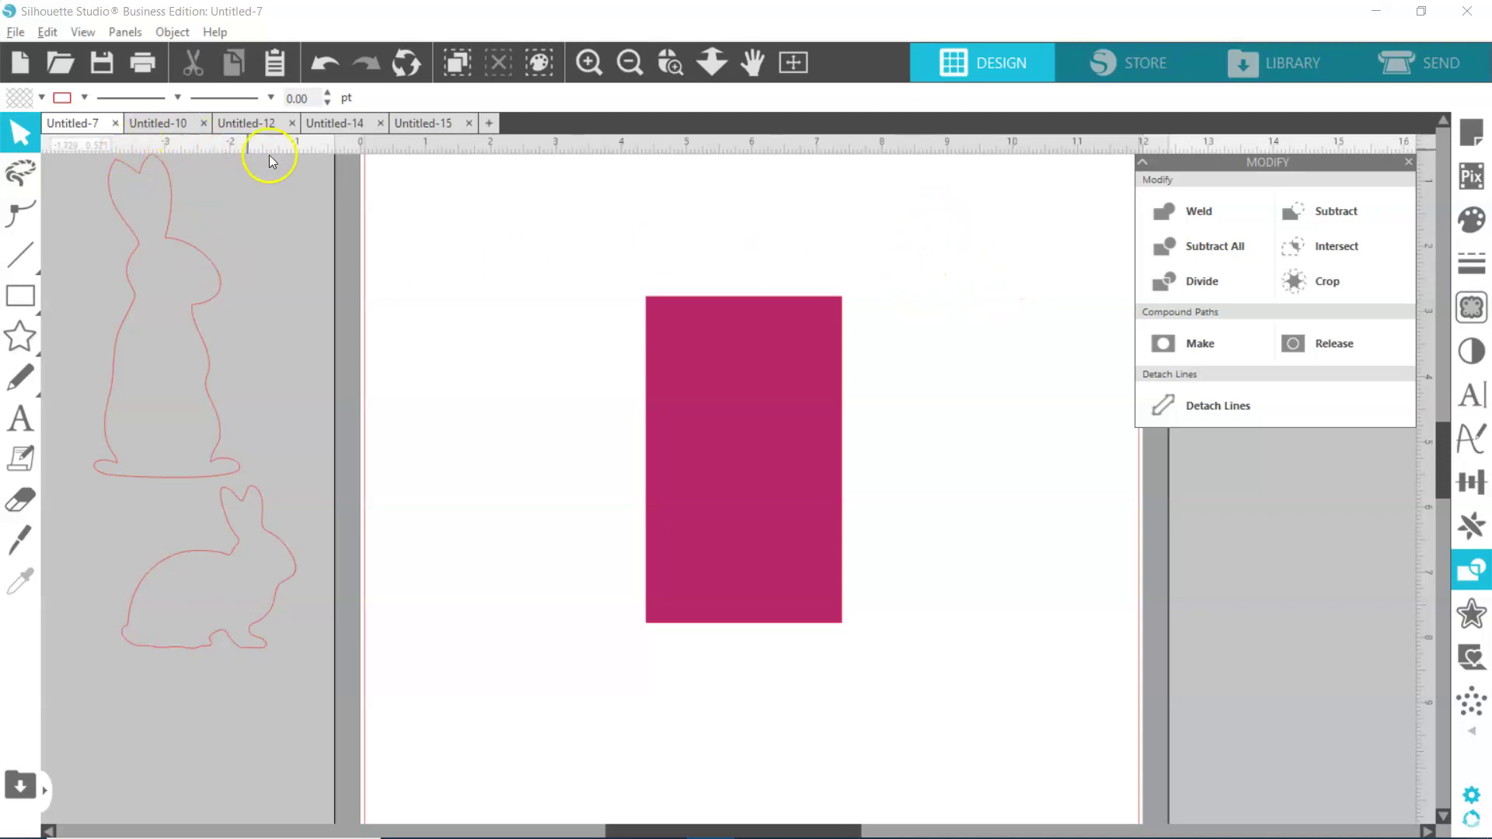
click(548, 237)
Step: Draw a square about 1.39 in wide beyond the magenta rectangle's upper-right corner and fill it with red
mouse_move(31, 290)
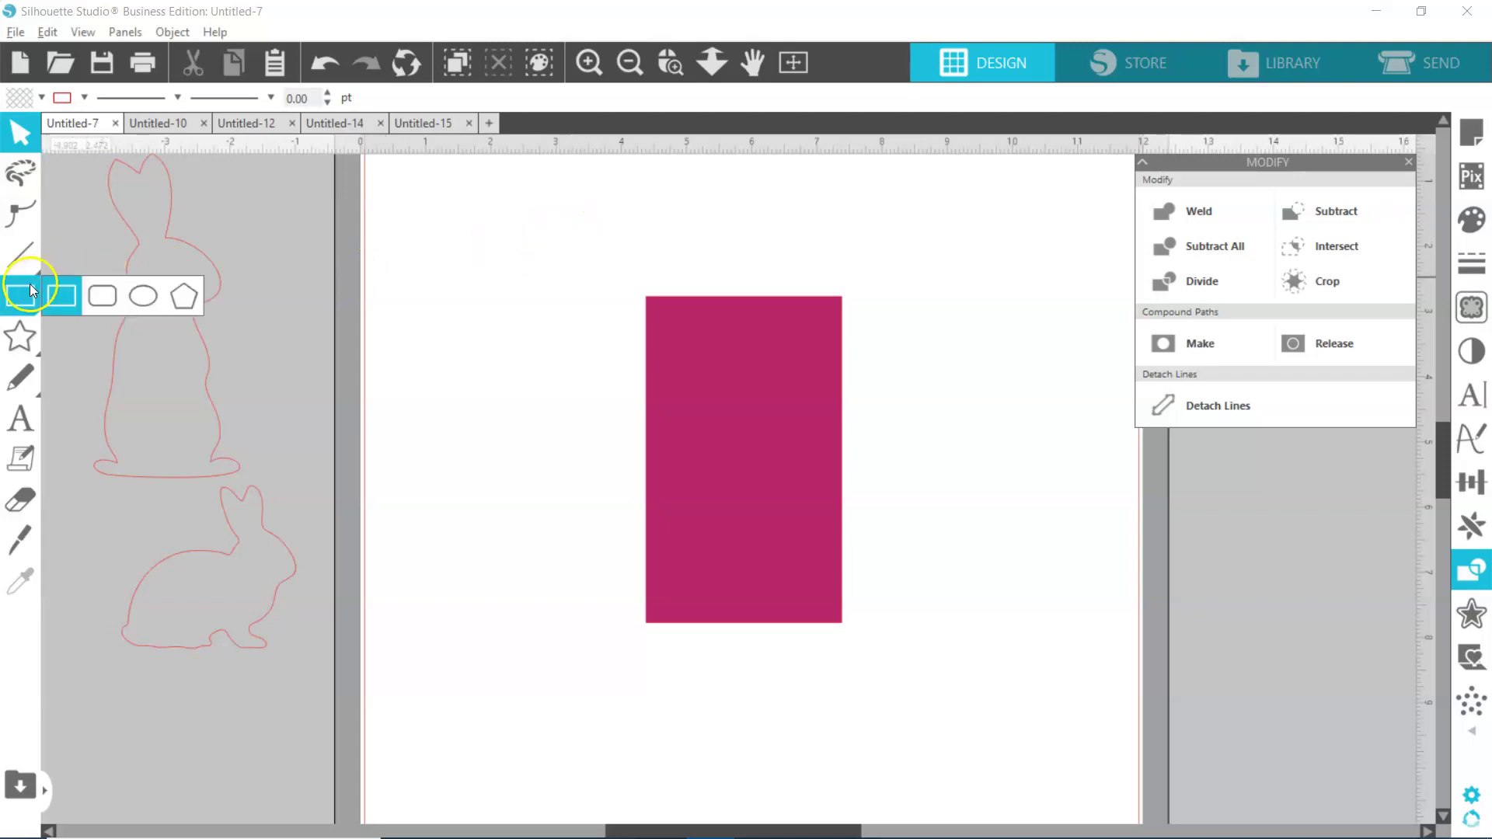
click(67, 305)
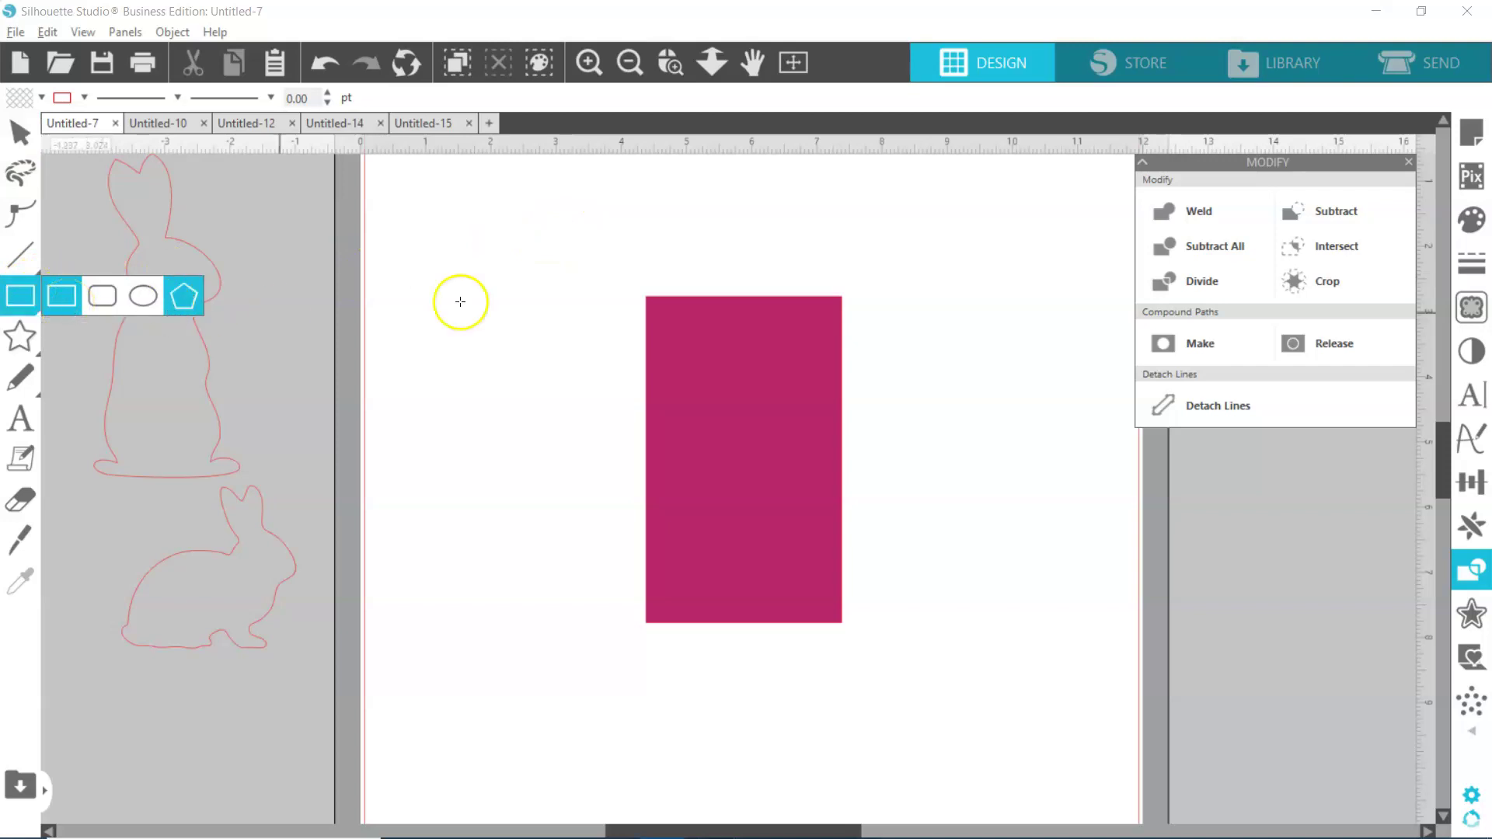
click(897, 245)
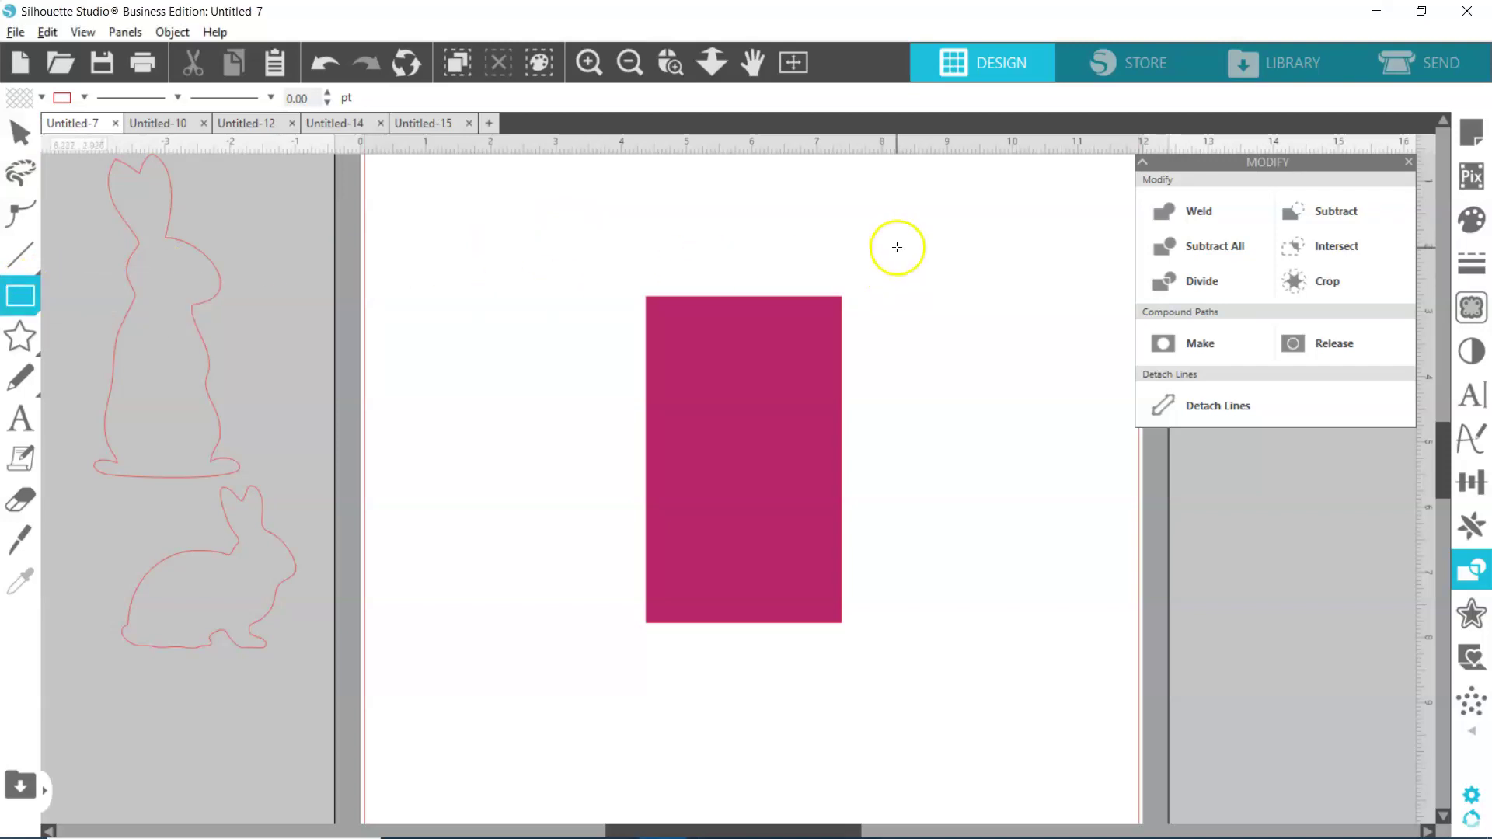
drag(888, 230, 966, 337)
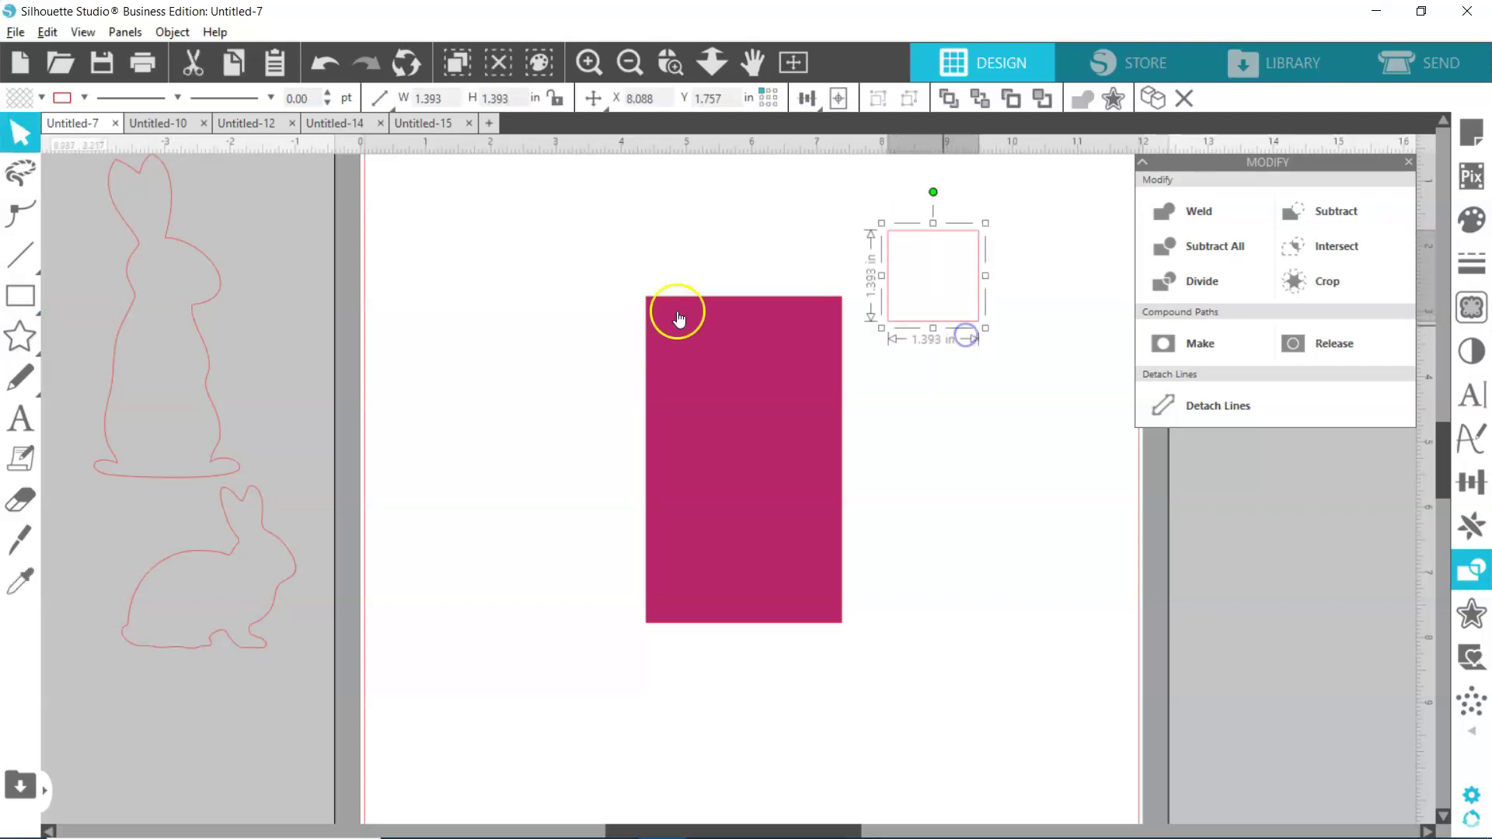
click(37, 93)
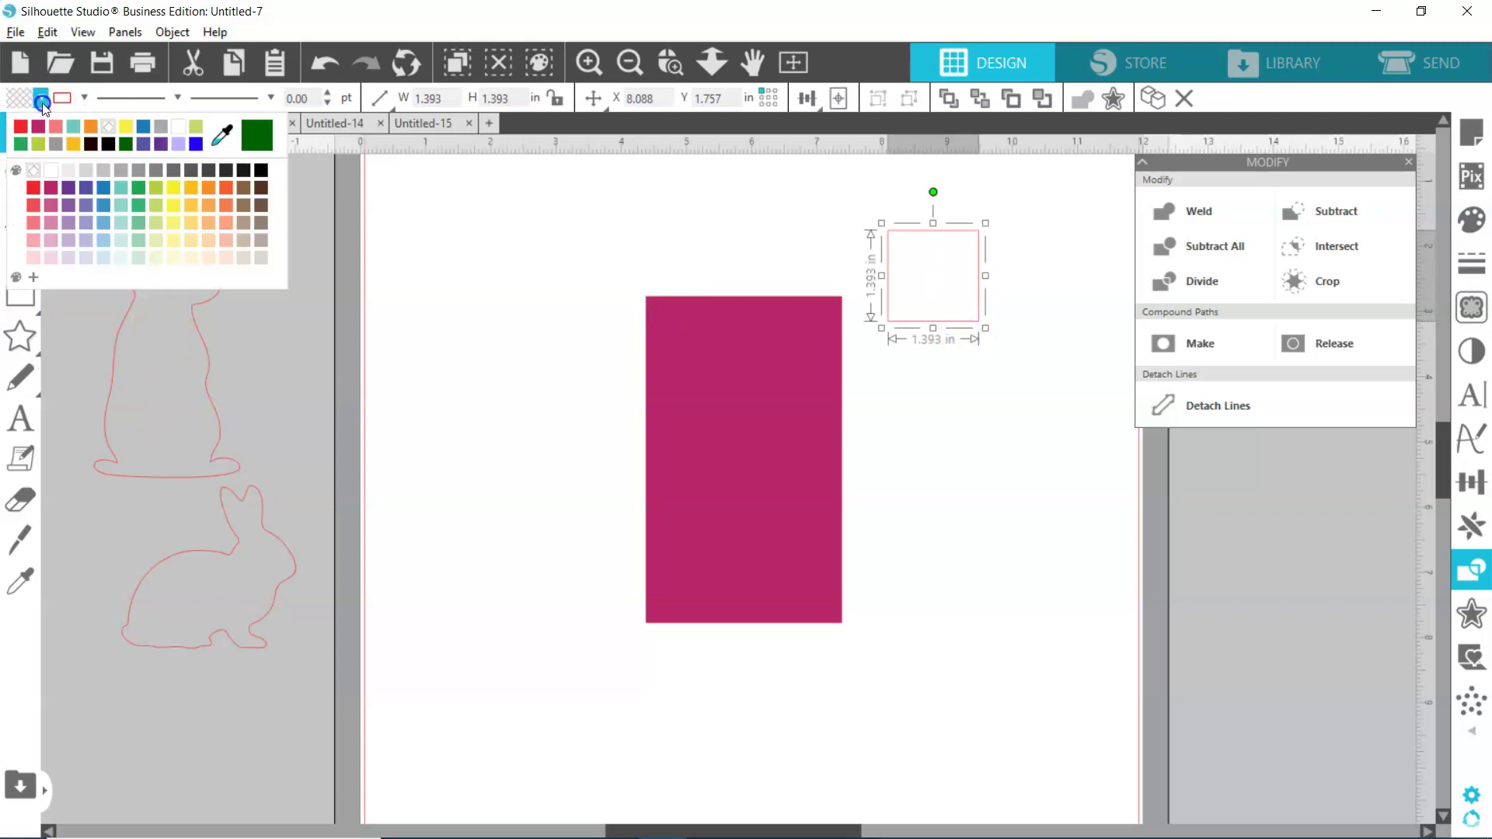
click(28, 184)
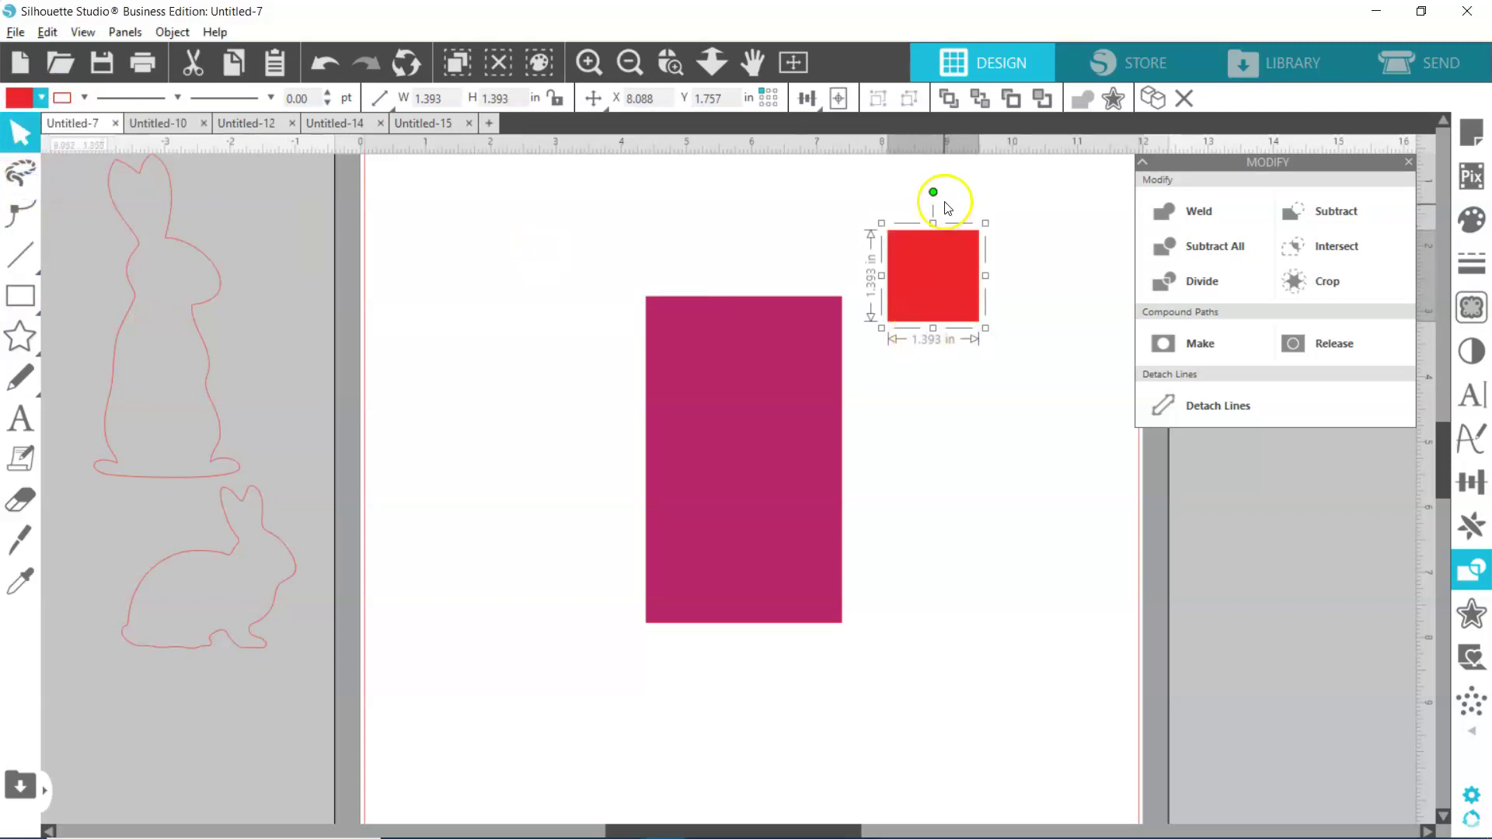
Step: Rotate the red square 45° clockwise and place it diagonally over the magenta rectangle's upper-right corner
click(172, 31)
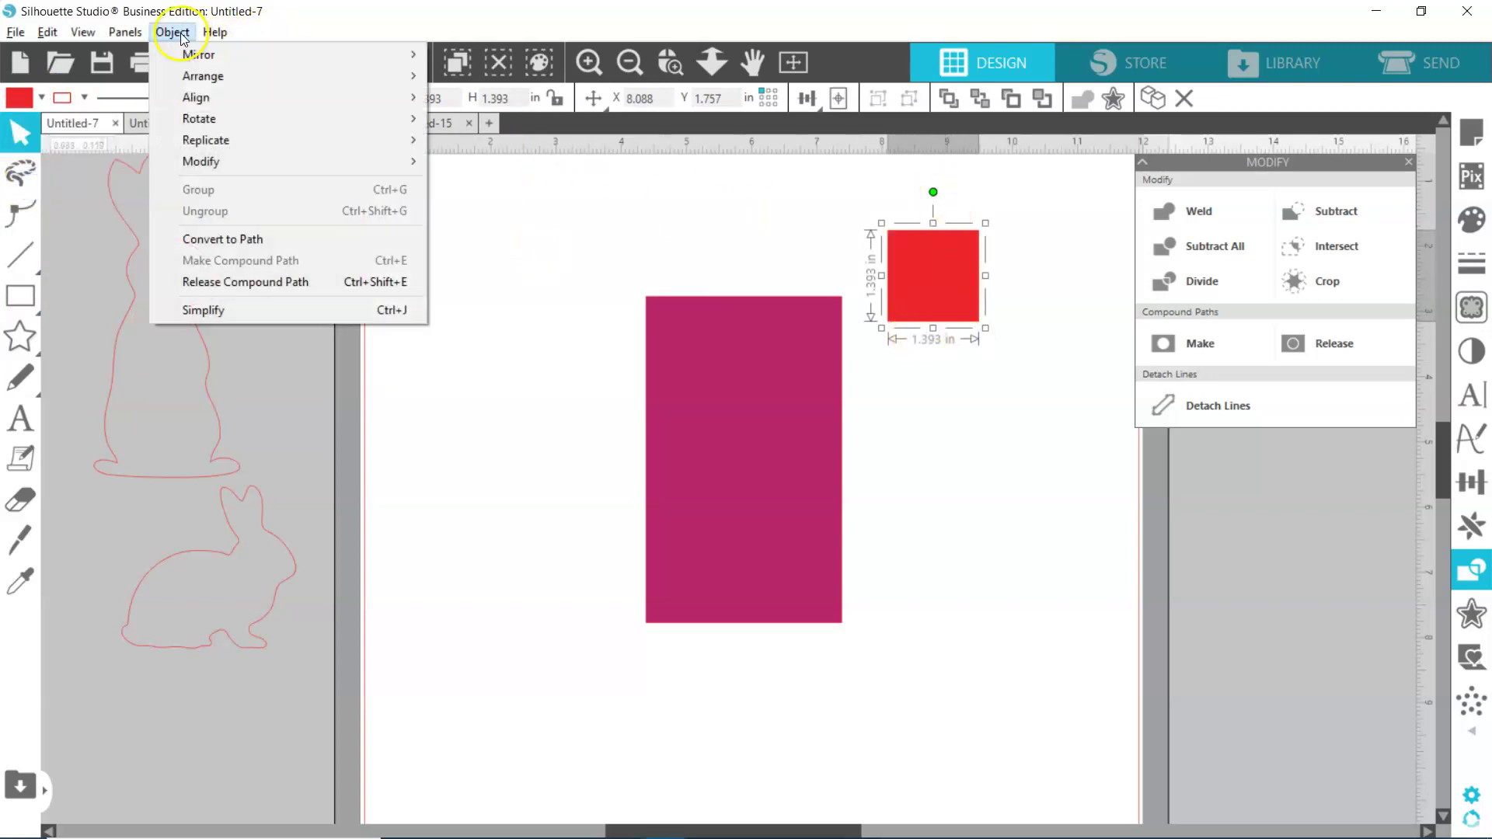
mouse_move(371, 129)
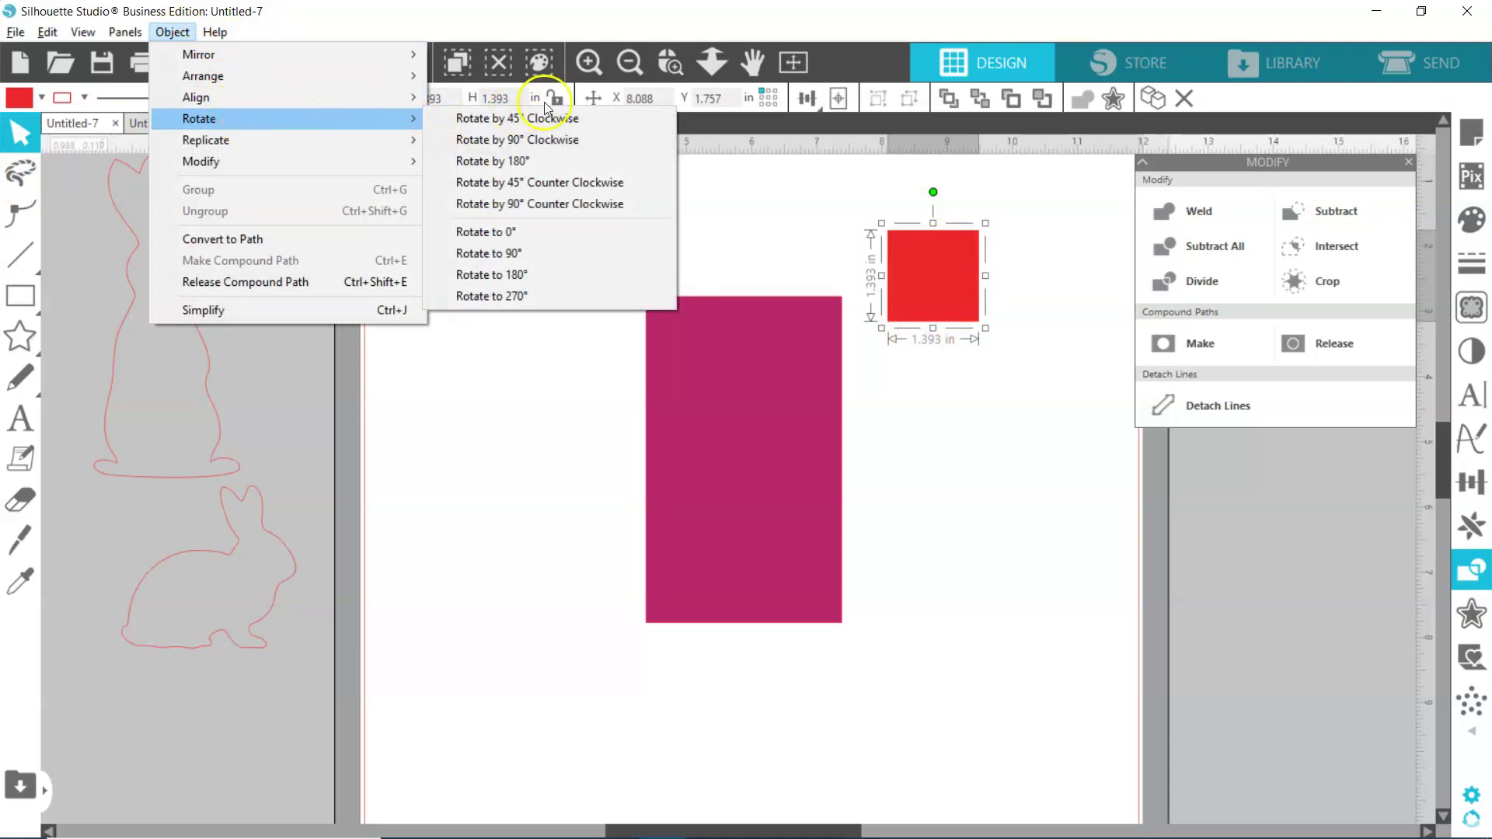
click(439, 118)
drag(927, 301, 841, 310)
click(937, 346)
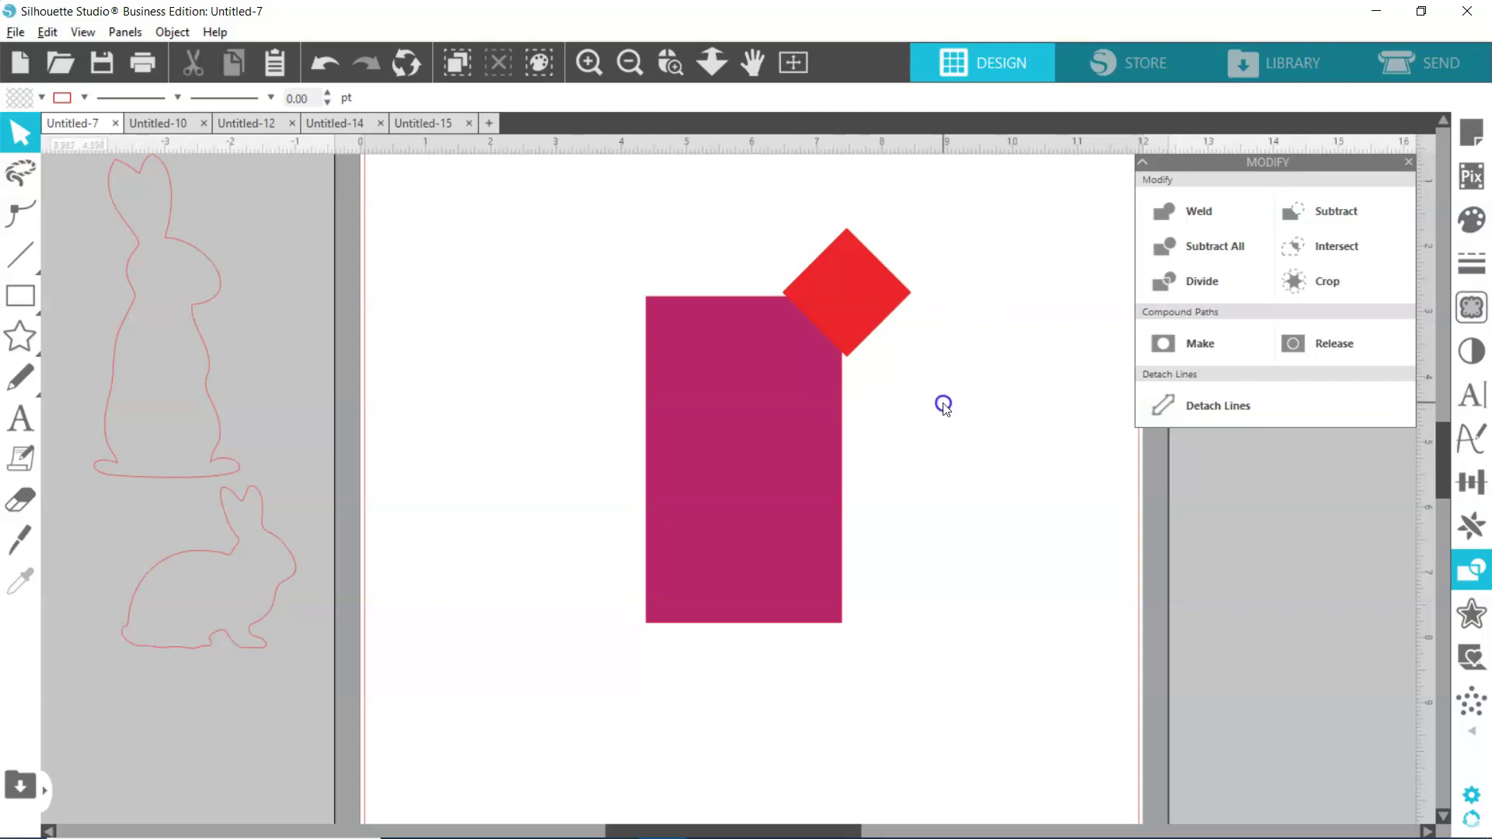
Step: Subtract the rotated red square from the magenta rectangle as a trial, and undo the subtraction
click(871, 290)
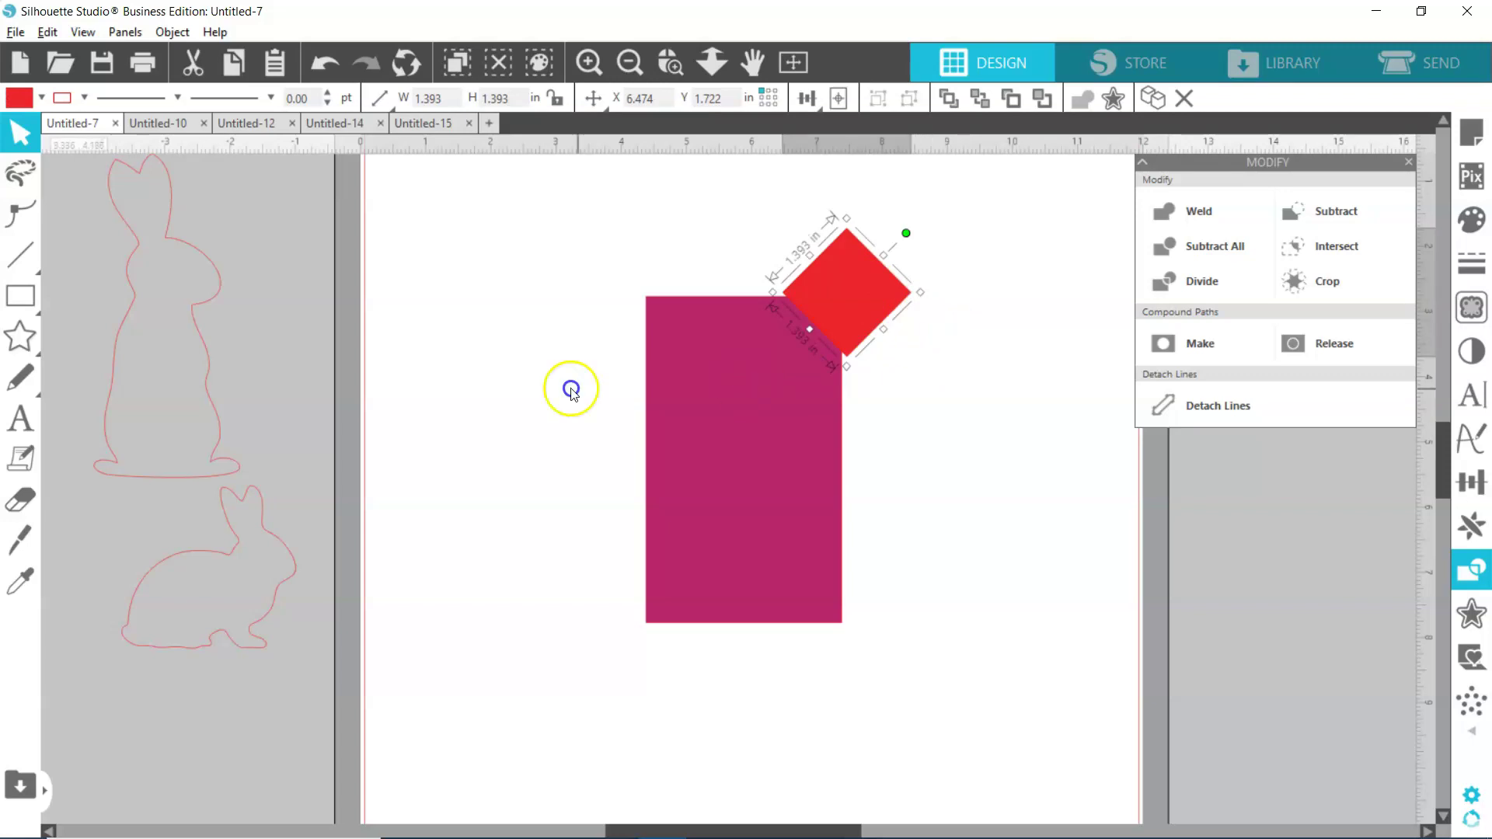
drag(602, 196, 795, 560)
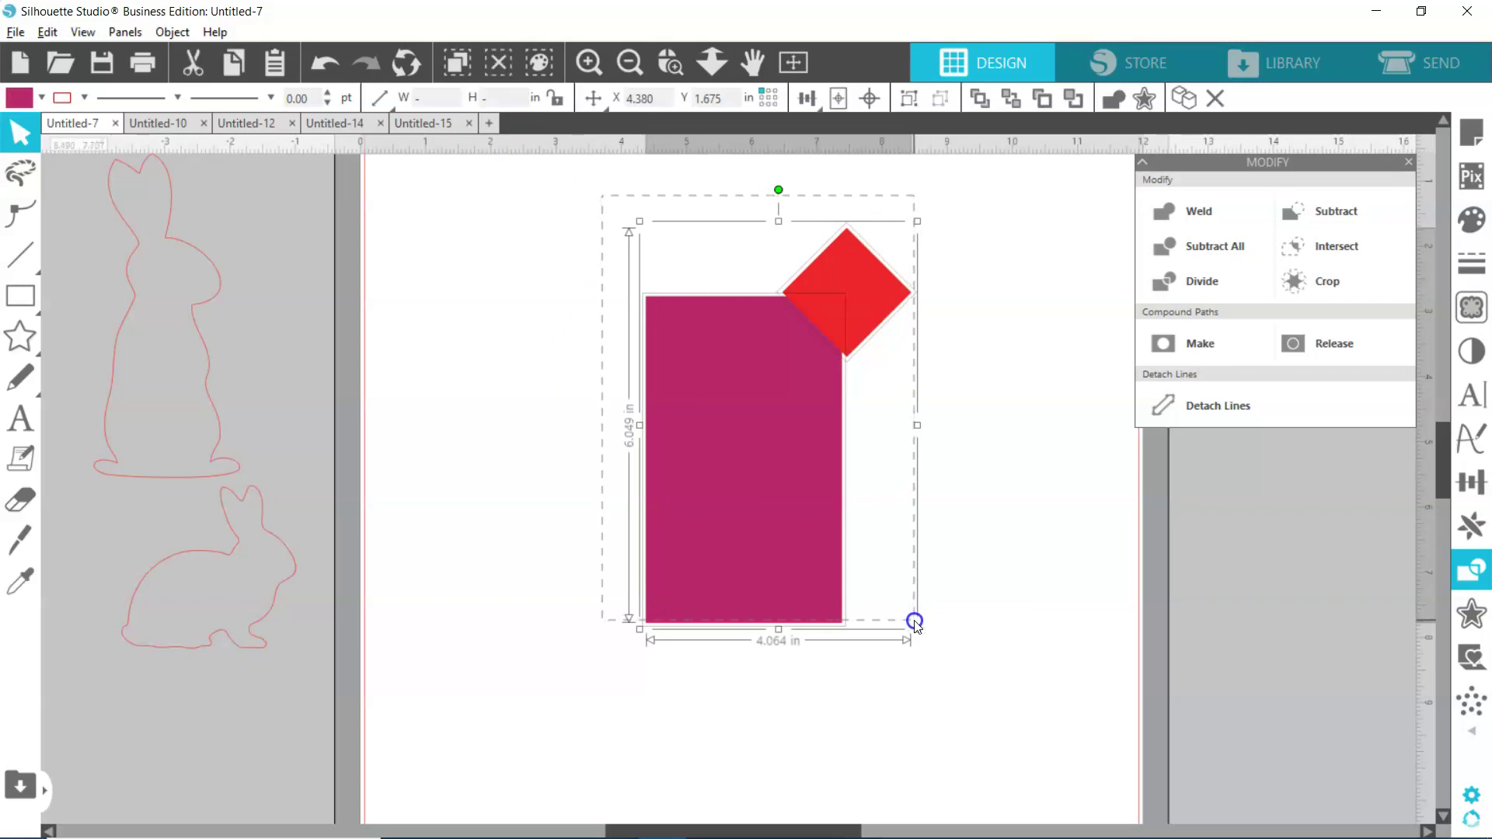
drag(915, 622, 925, 629)
click(381, 96)
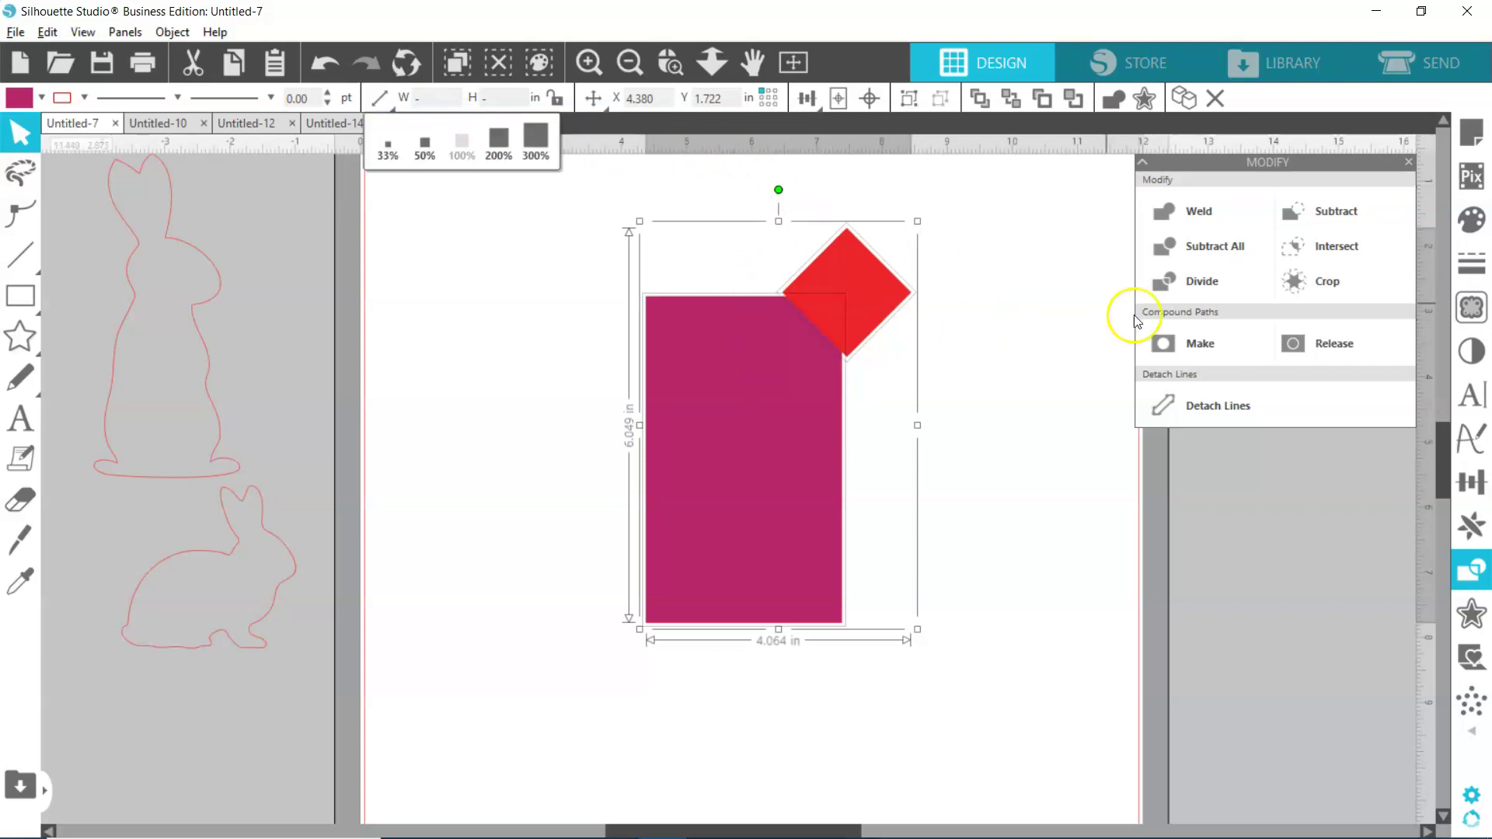
click(1364, 212)
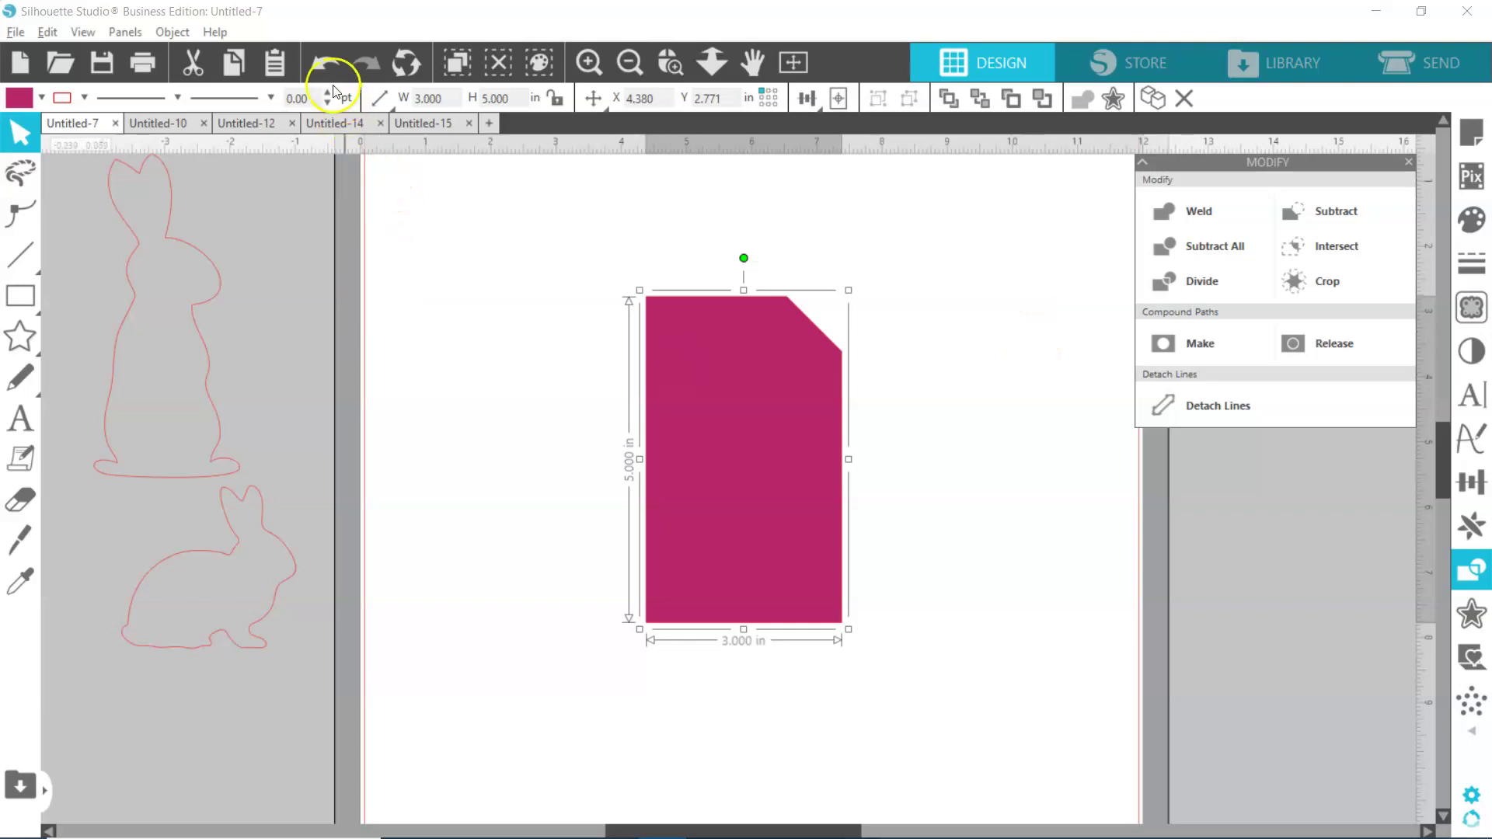
click(325, 63)
click(918, 376)
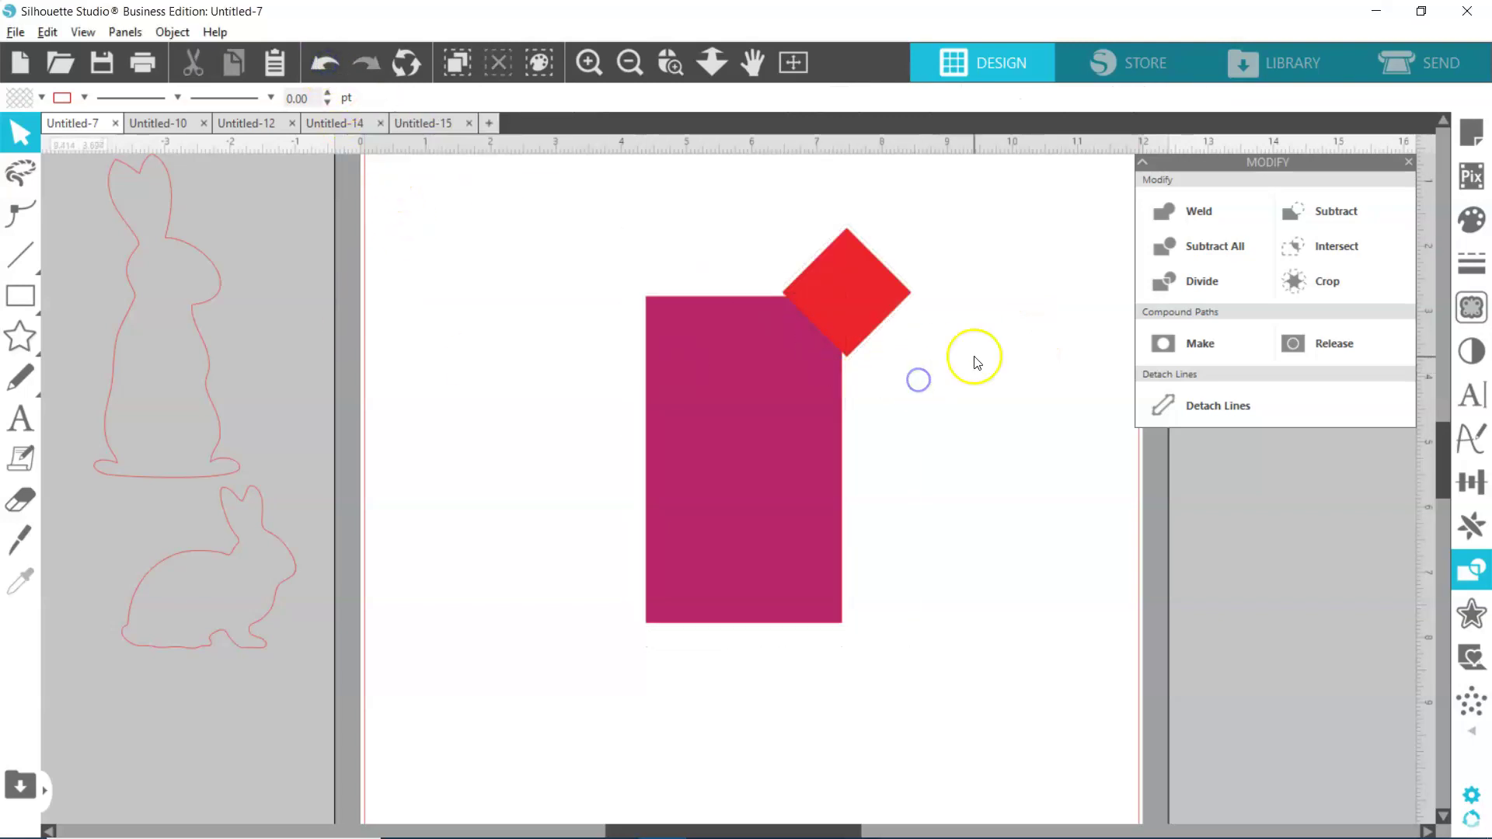
Step: Nudge the rotated red square slightly and place a copy of it over the magenta rectangle's upper-left corner
click(877, 293)
drag(878, 295, 876, 296)
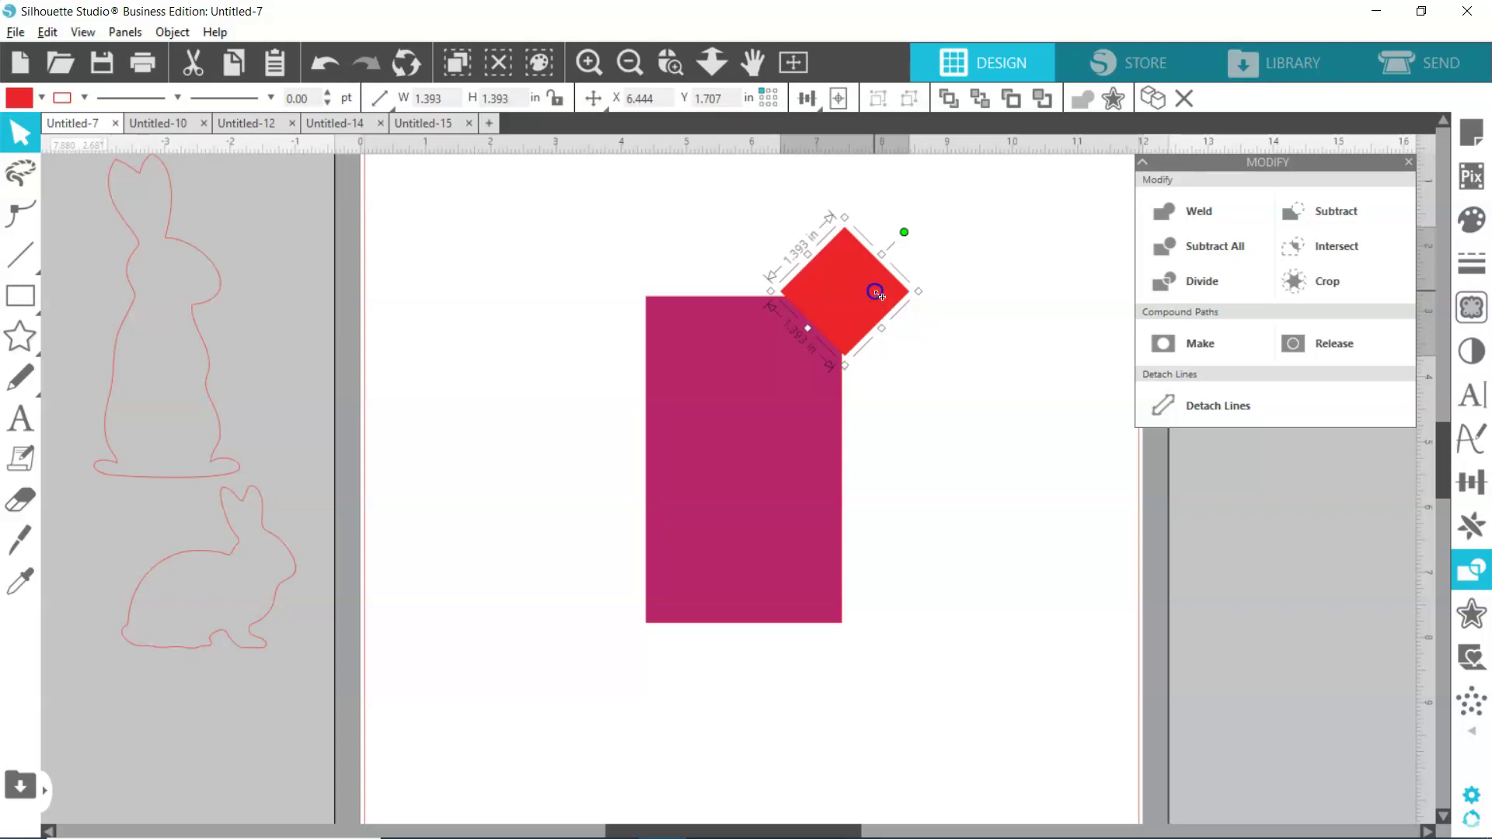
drag(875, 293, 669, 292)
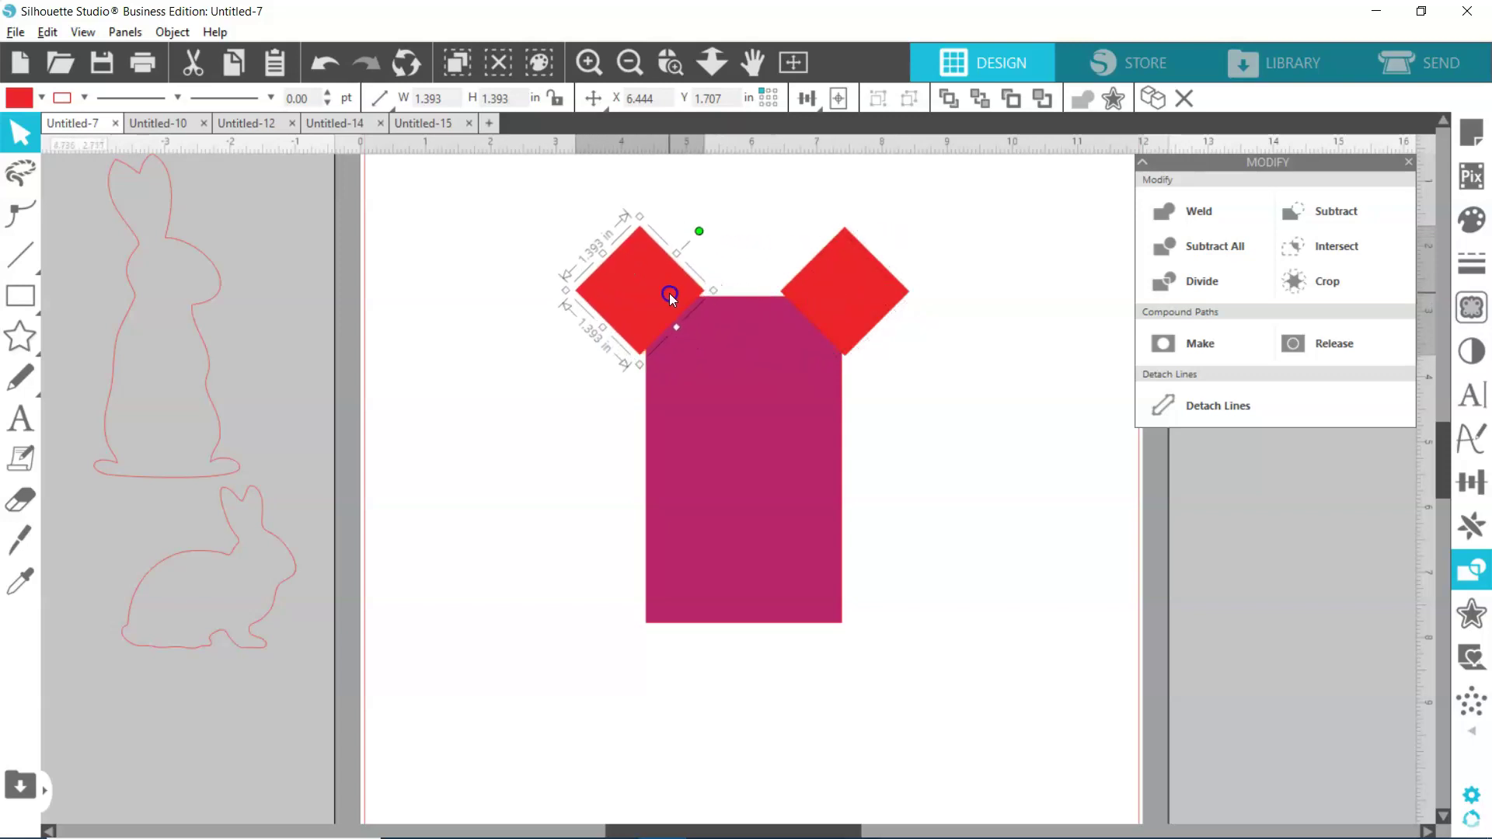
click(845, 294)
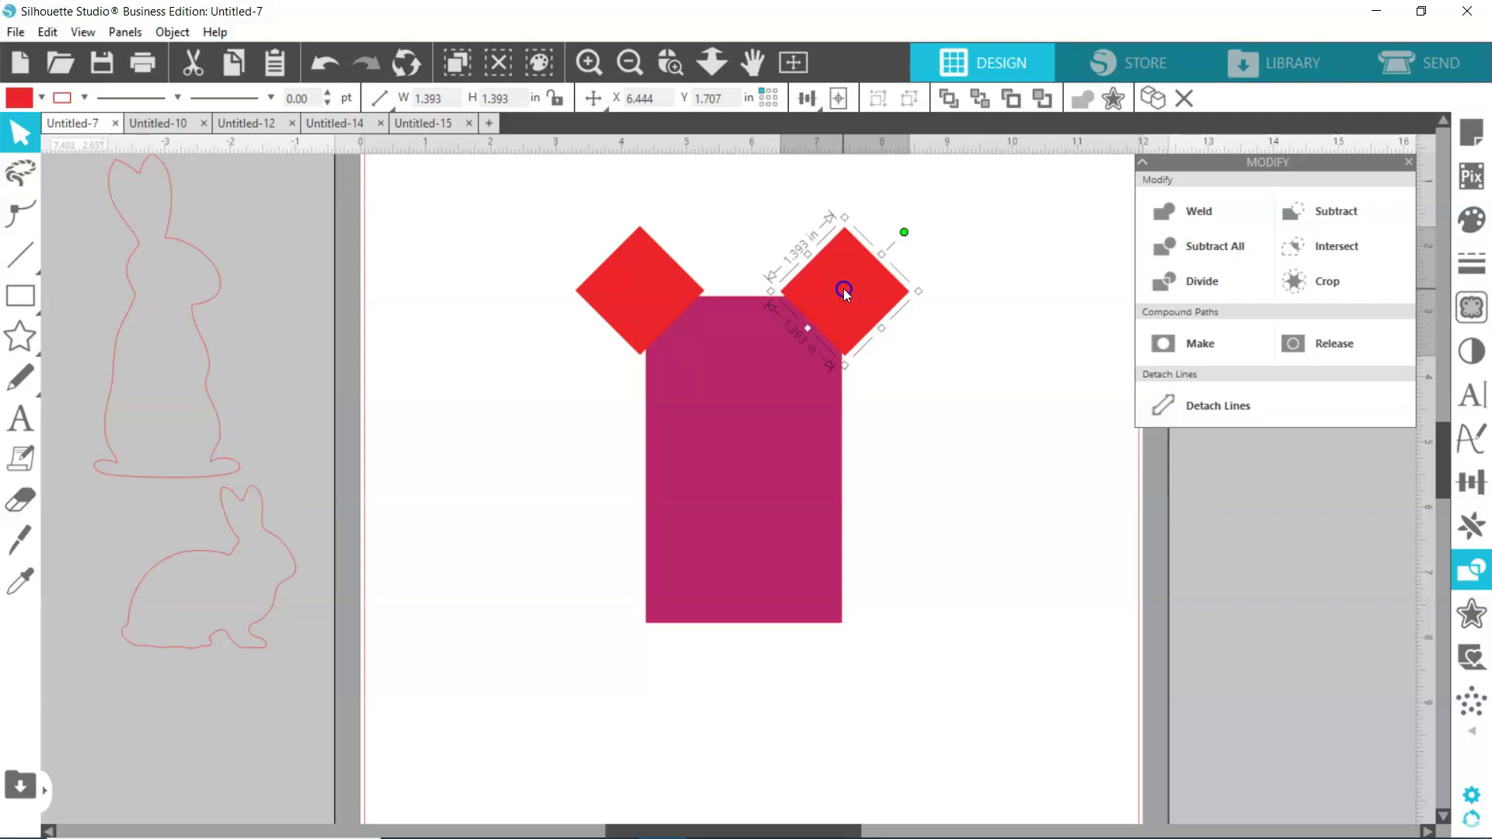
key(i)
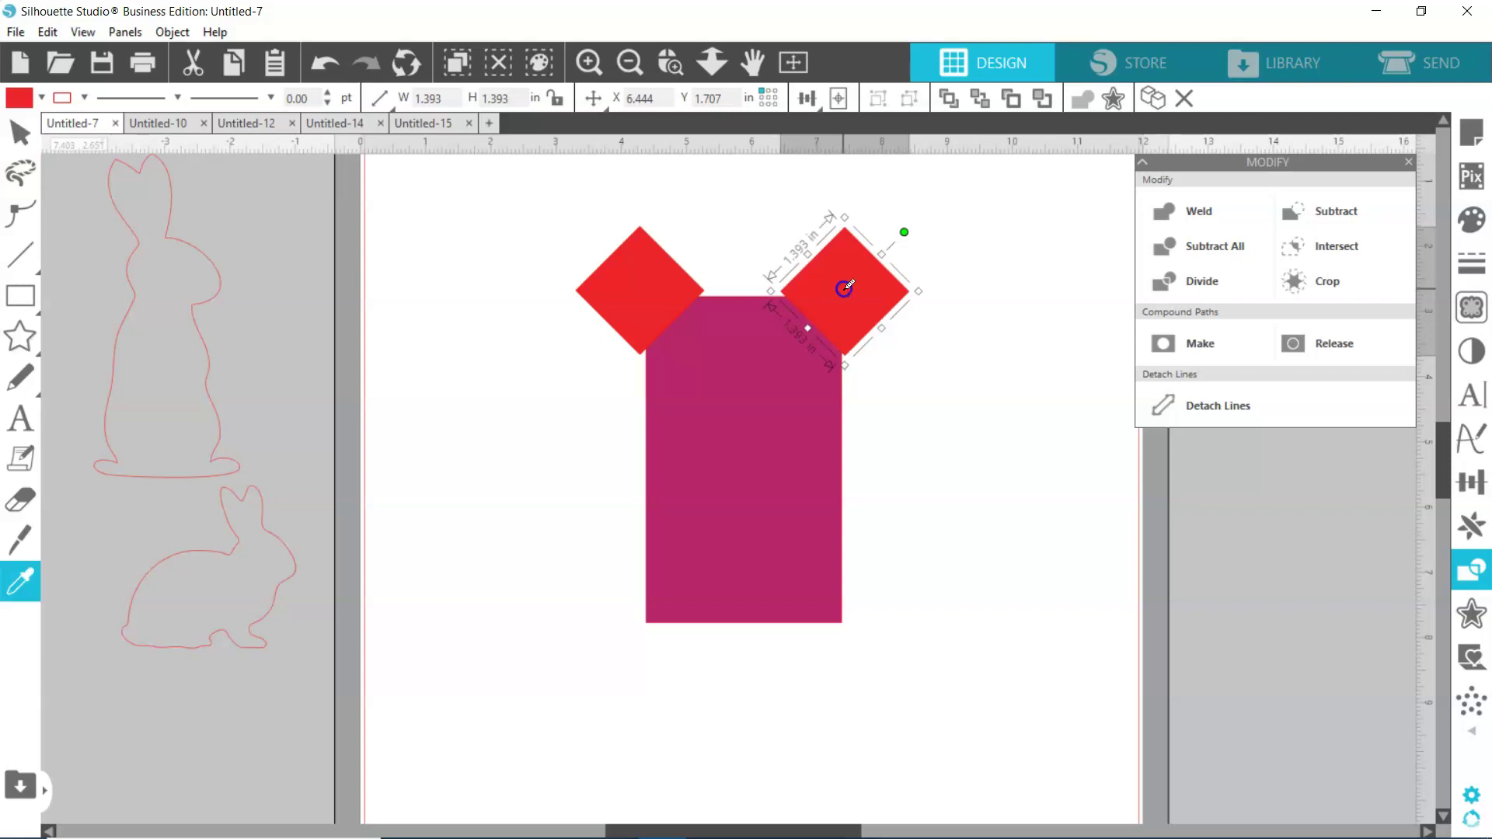
key(ctrl+d)
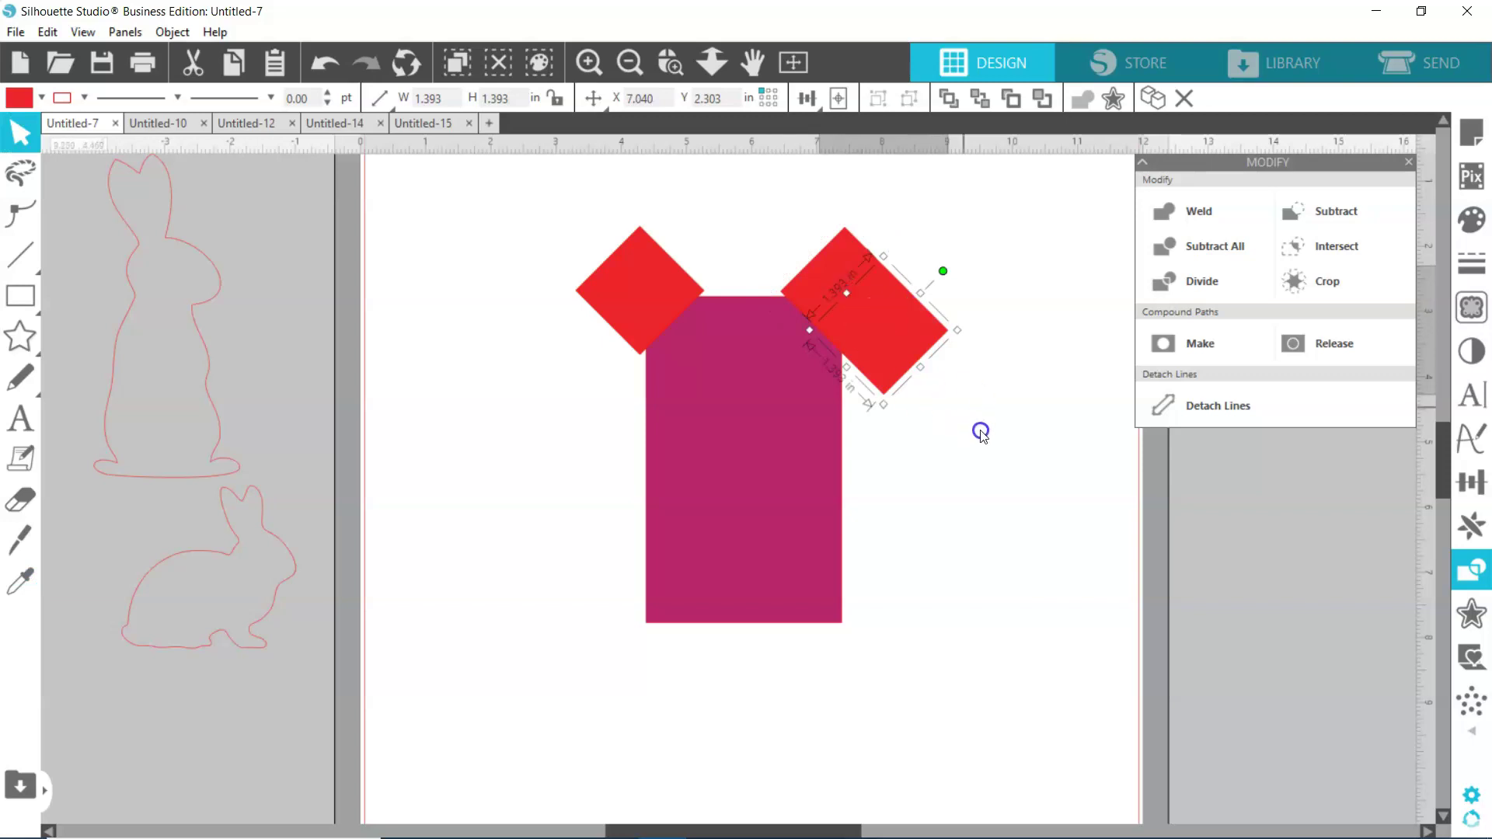
key(Delete)
Step: Align the two rotated red squares by their bottom edges and group them
click(847, 294)
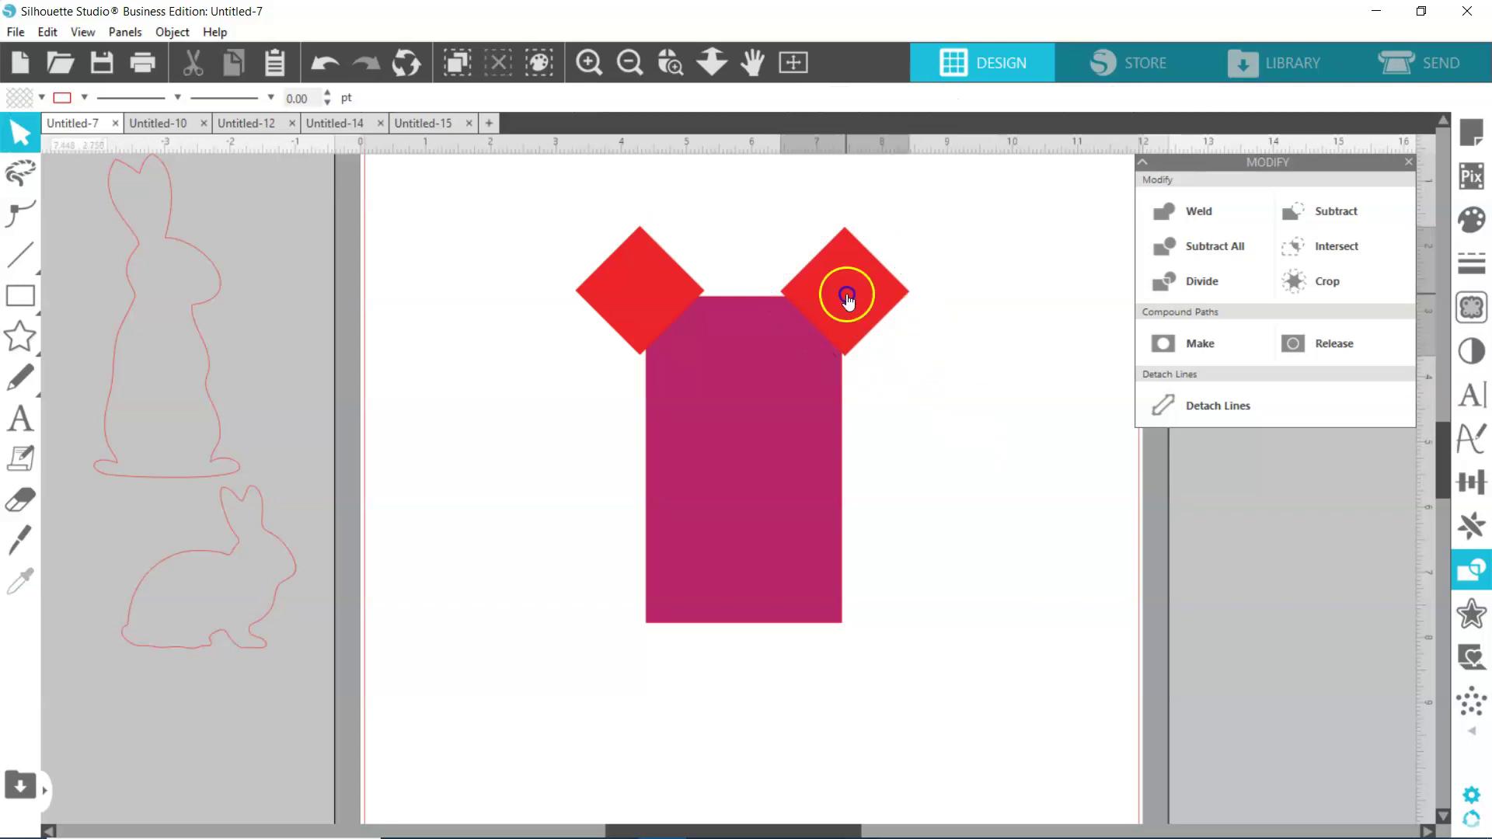
shift+click(659, 300)
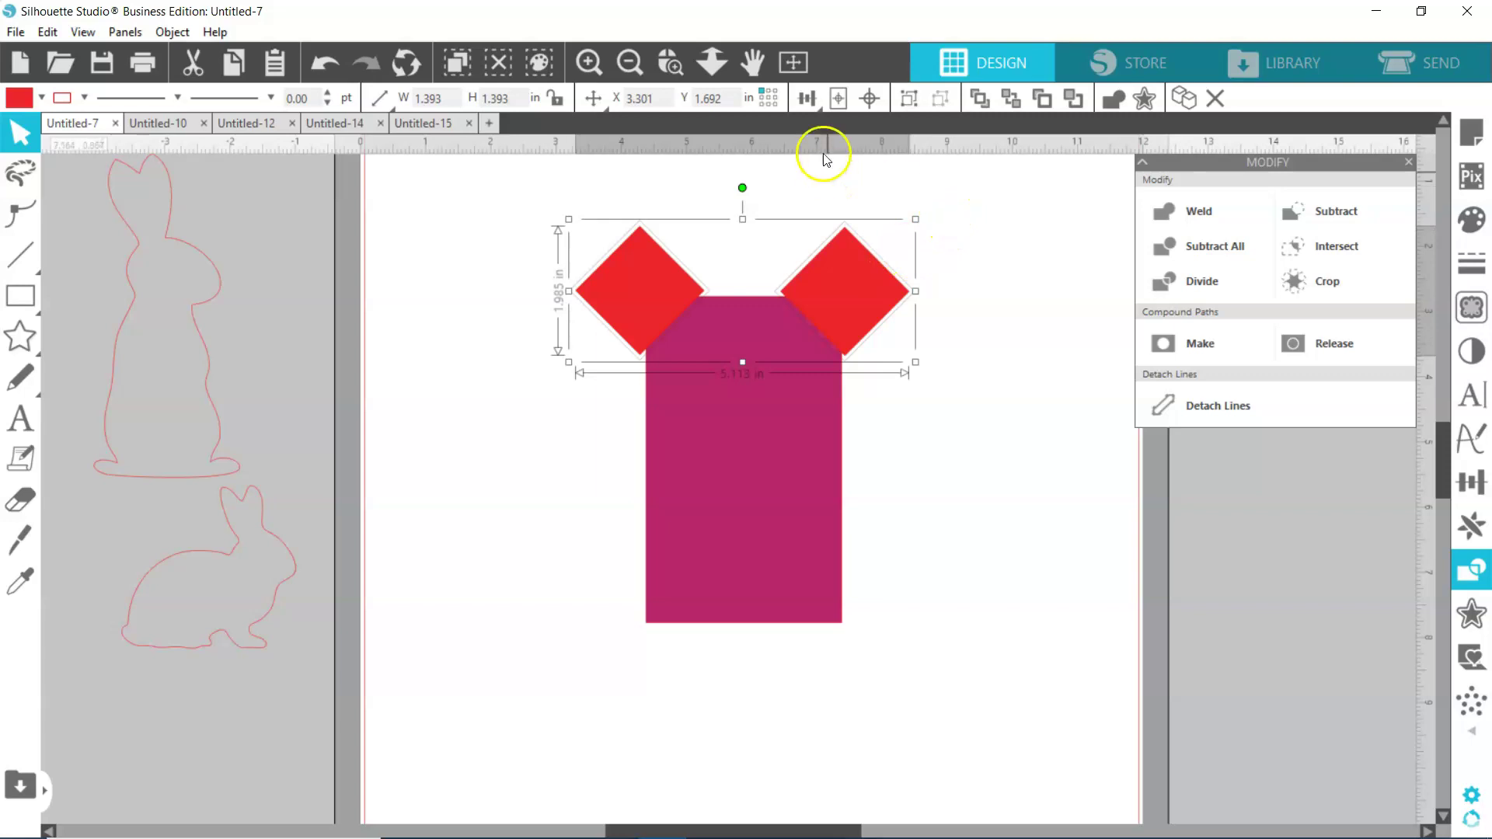
click(805, 102)
click(816, 165)
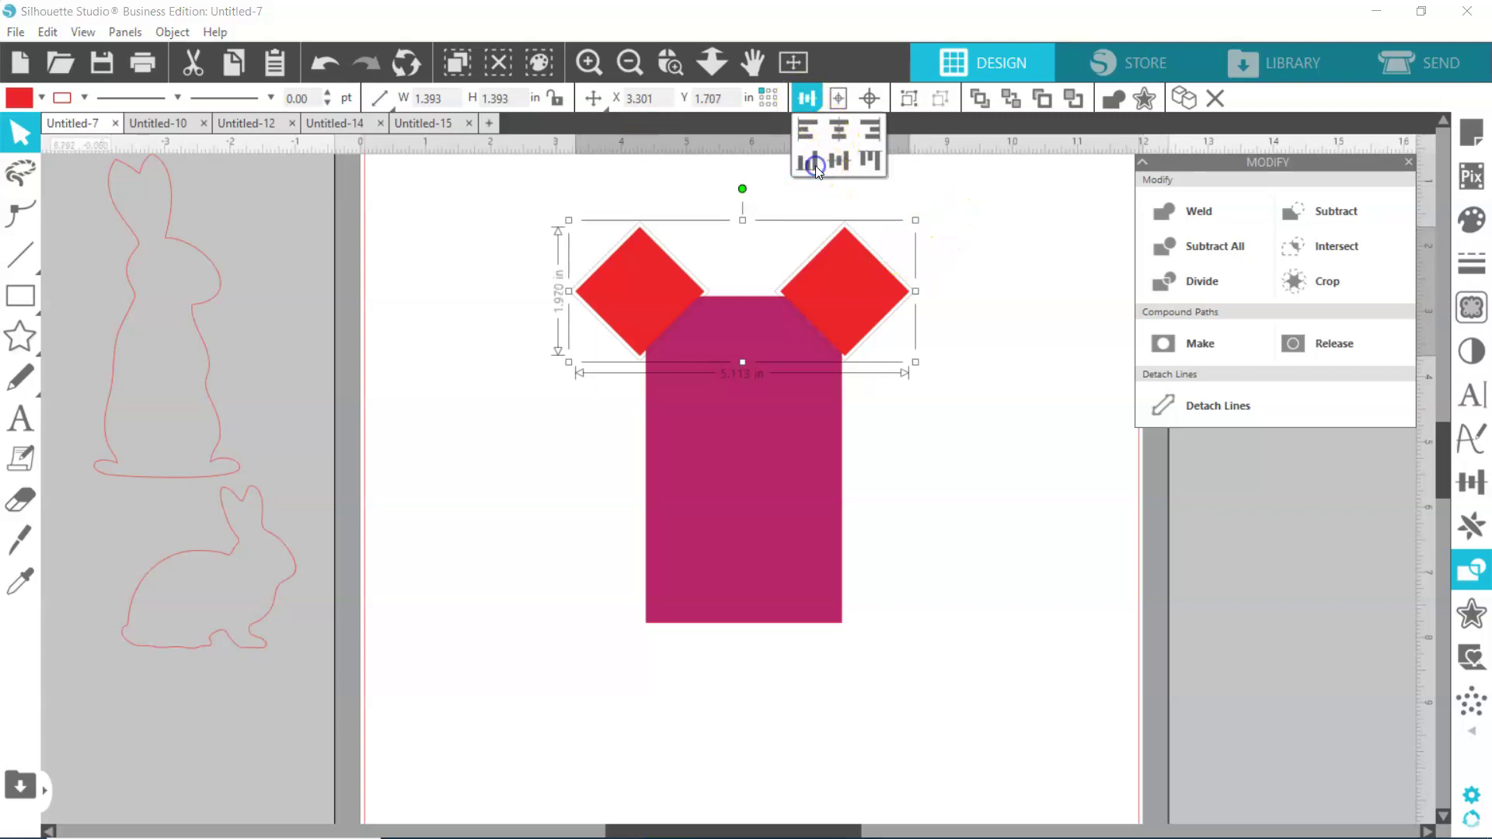
click(979, 253)
Step: Center the red square group and the magenta rectangle horizontally, and subtract the squares to cut off the rectangle's upper corners
drag(533, 207, 952, 613)
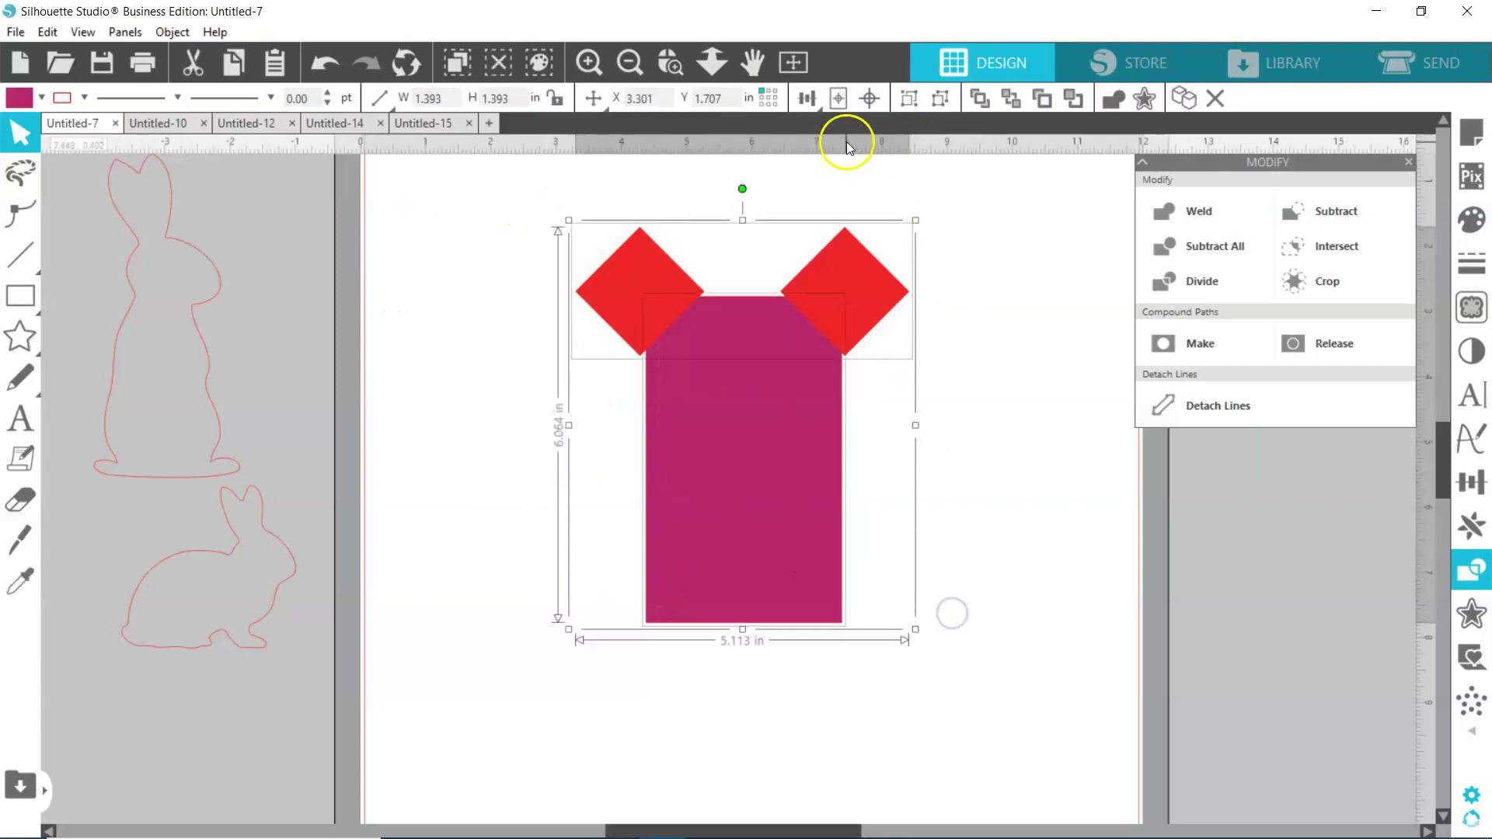
click(805, 99)
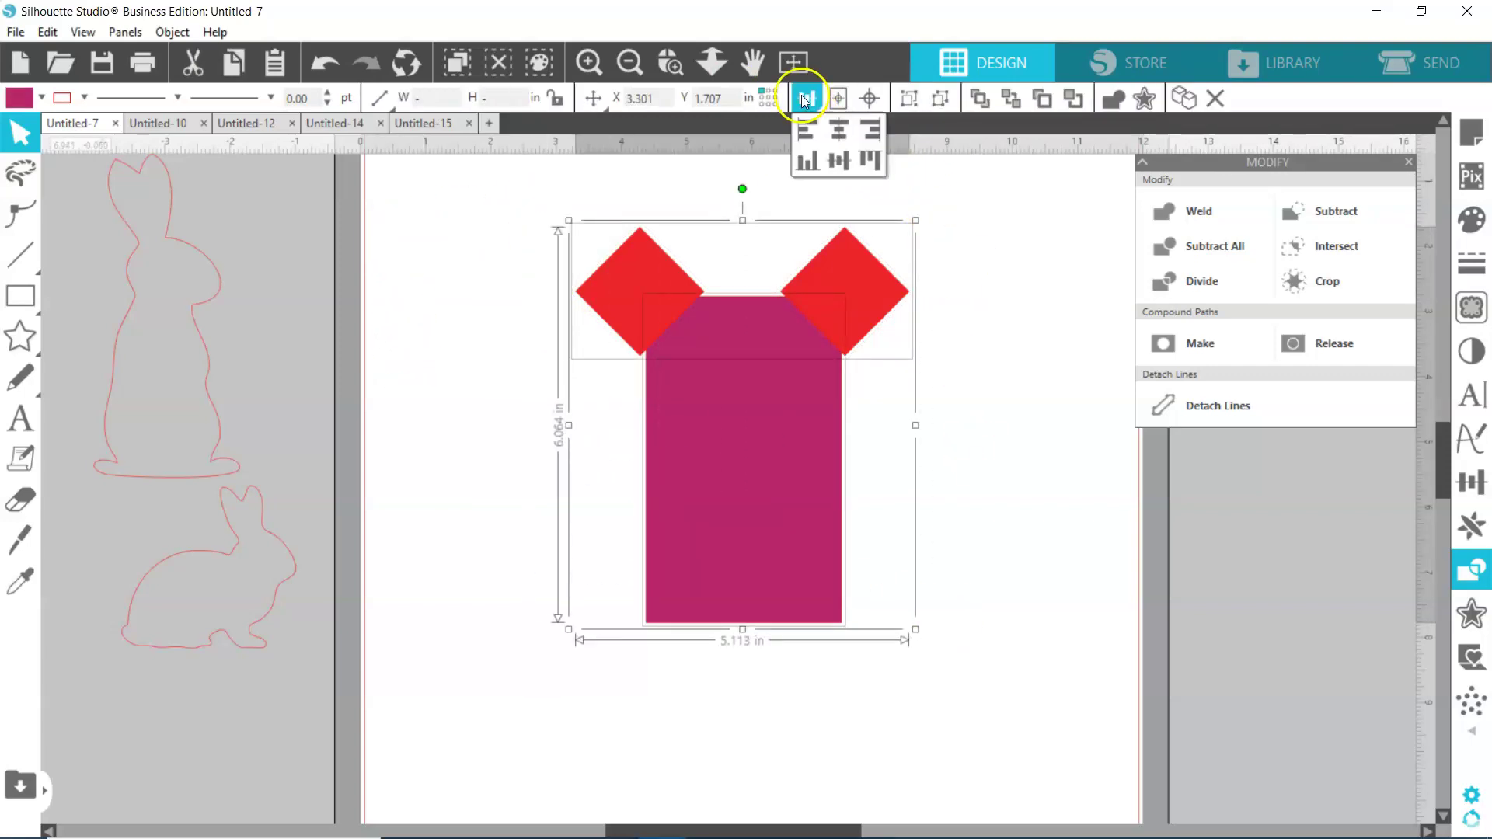
click(841, 134)
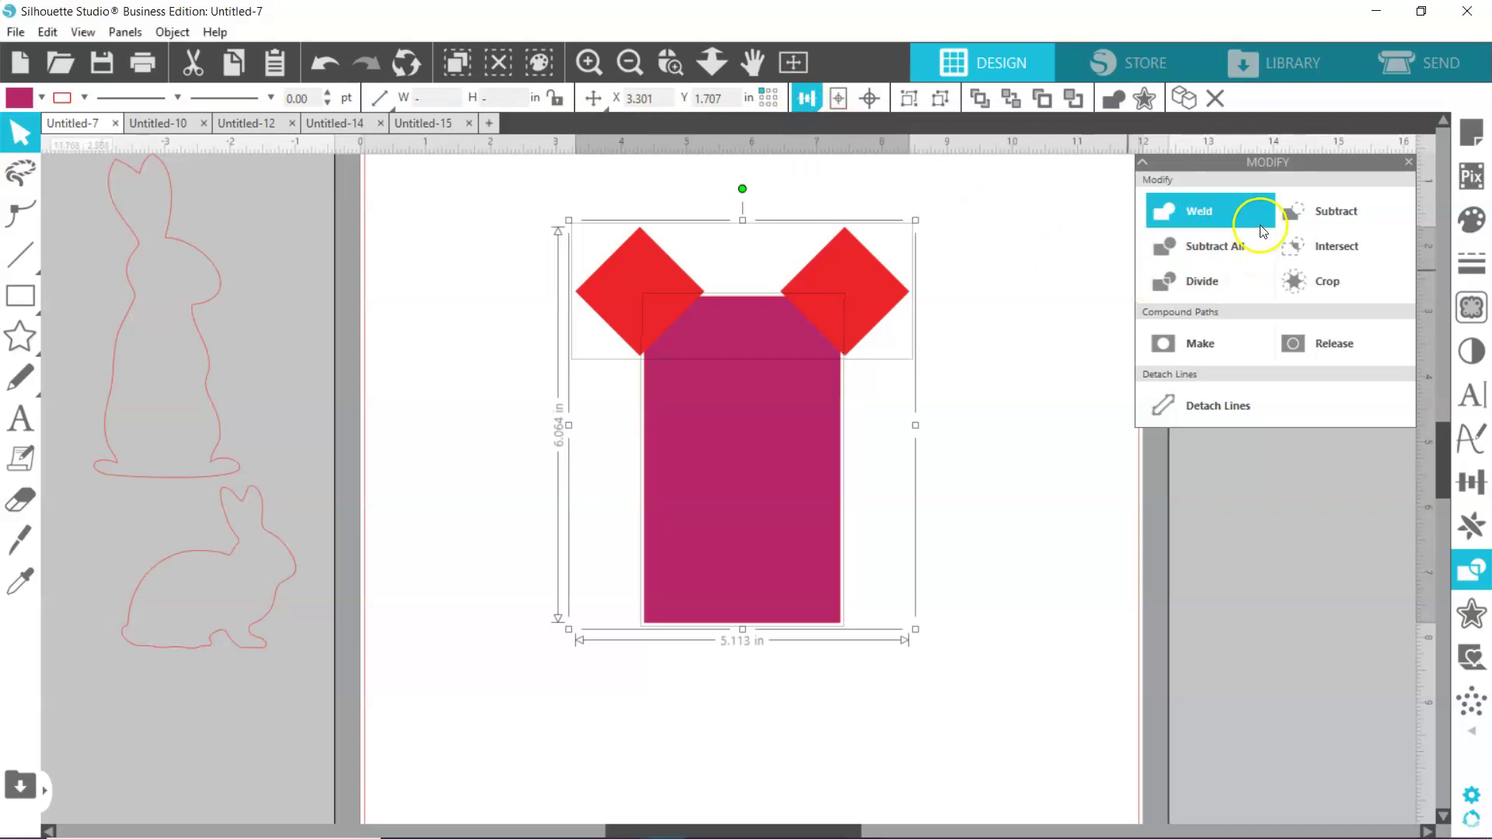
click(1304, 208)
click(1026, 385)
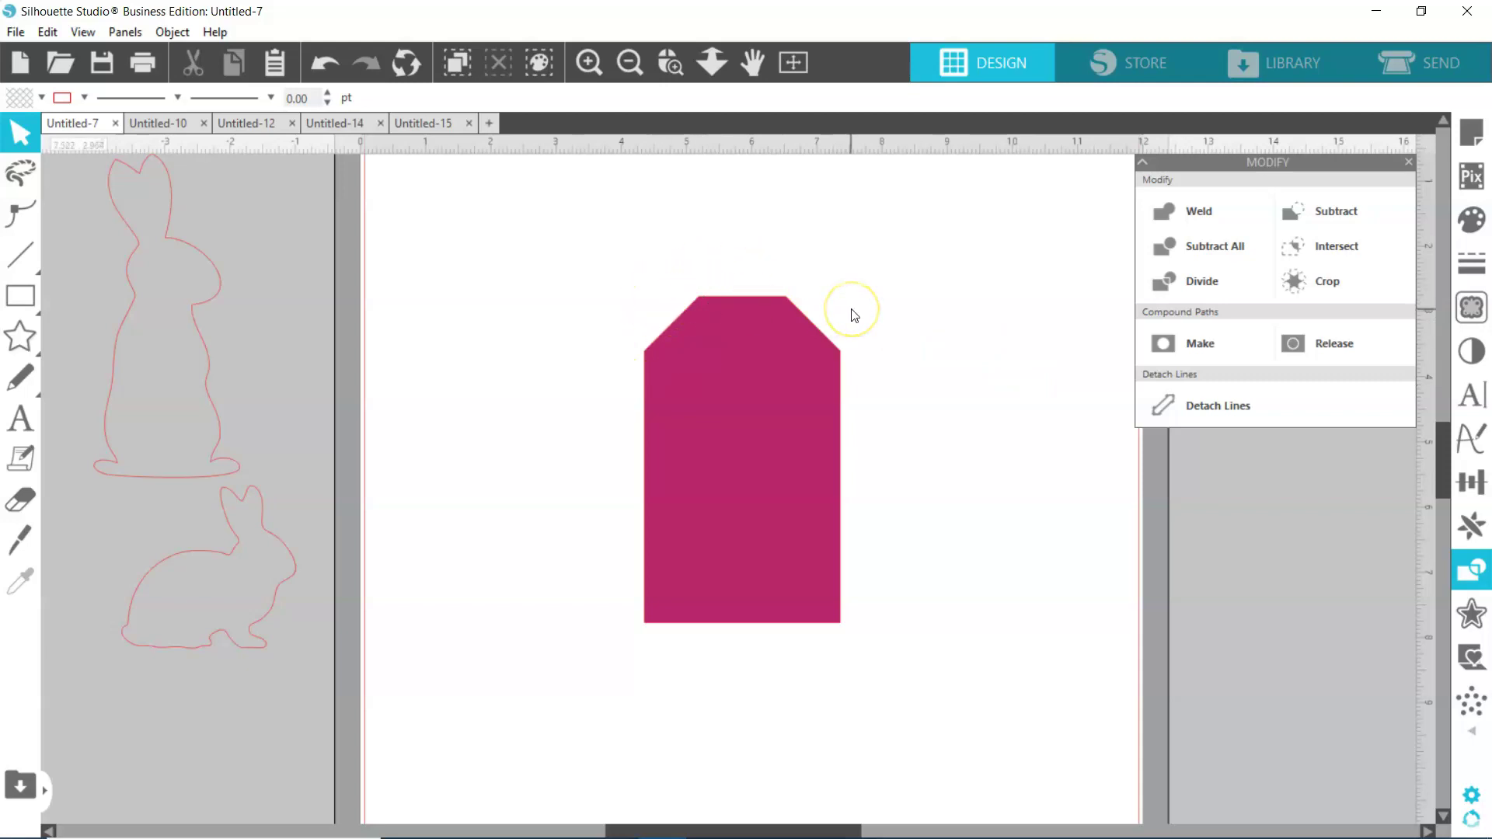
Step: Draw a circle about 0.358 in wide in the empty space above the tag
drag(20, 296, 81, 301)
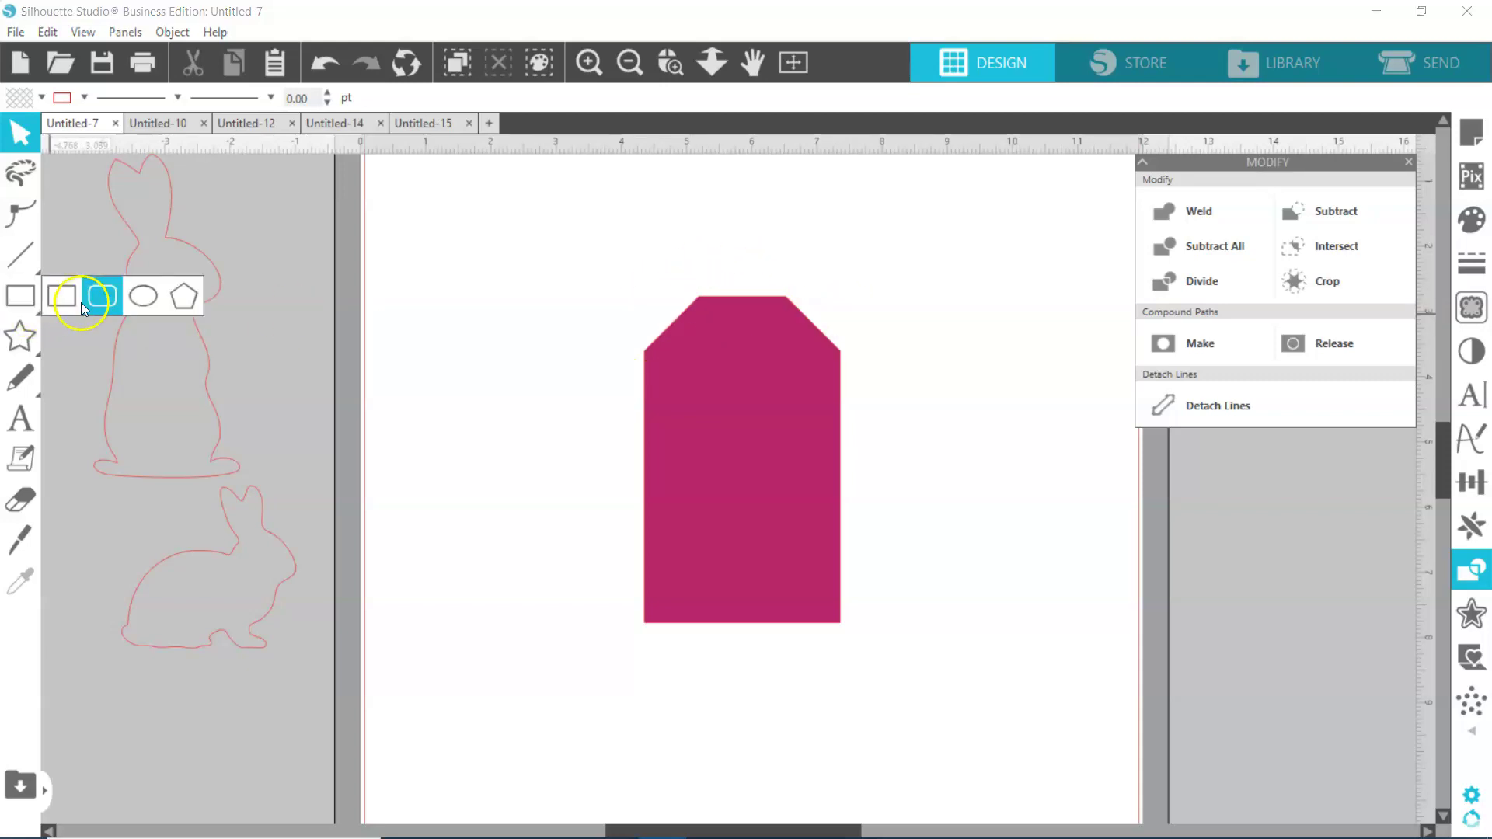
click(140, 298)
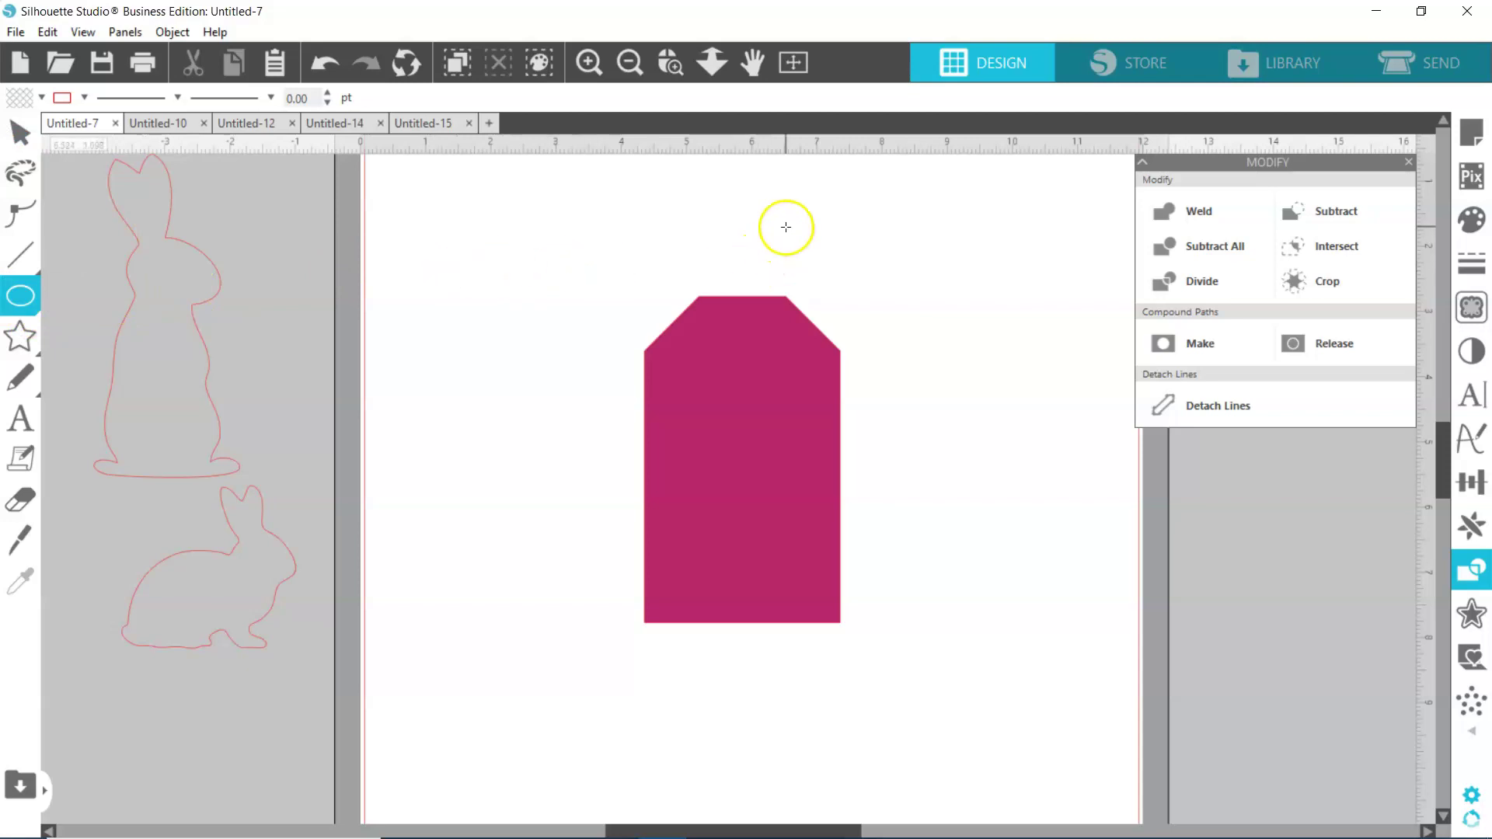
drag(786, 227, 809, 250)
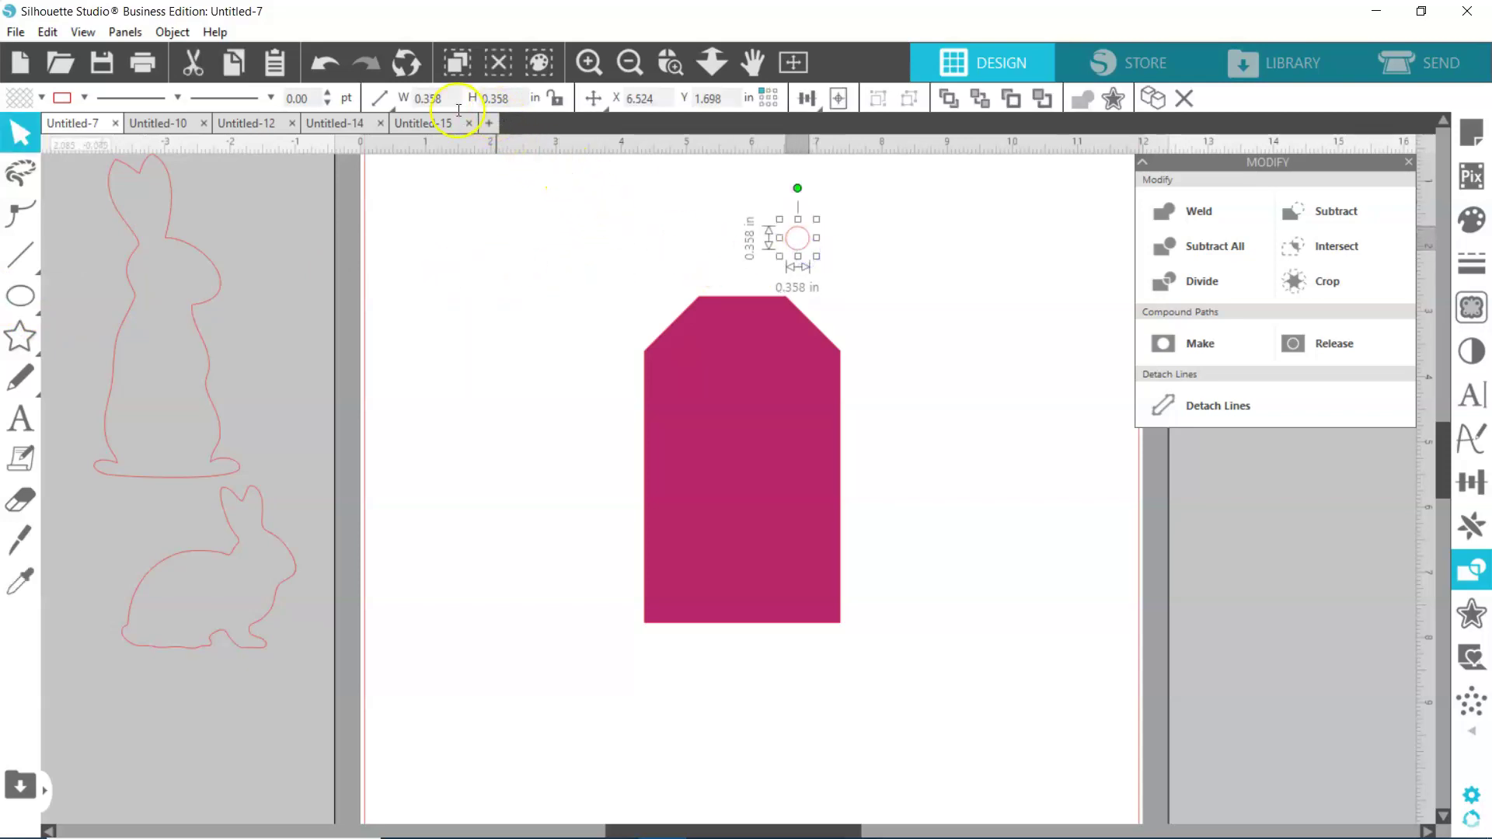
Step: Try setting the circle's width to 0.250 in with its proportions unlocked, and undo the resize
text(0.250)
key(Return)
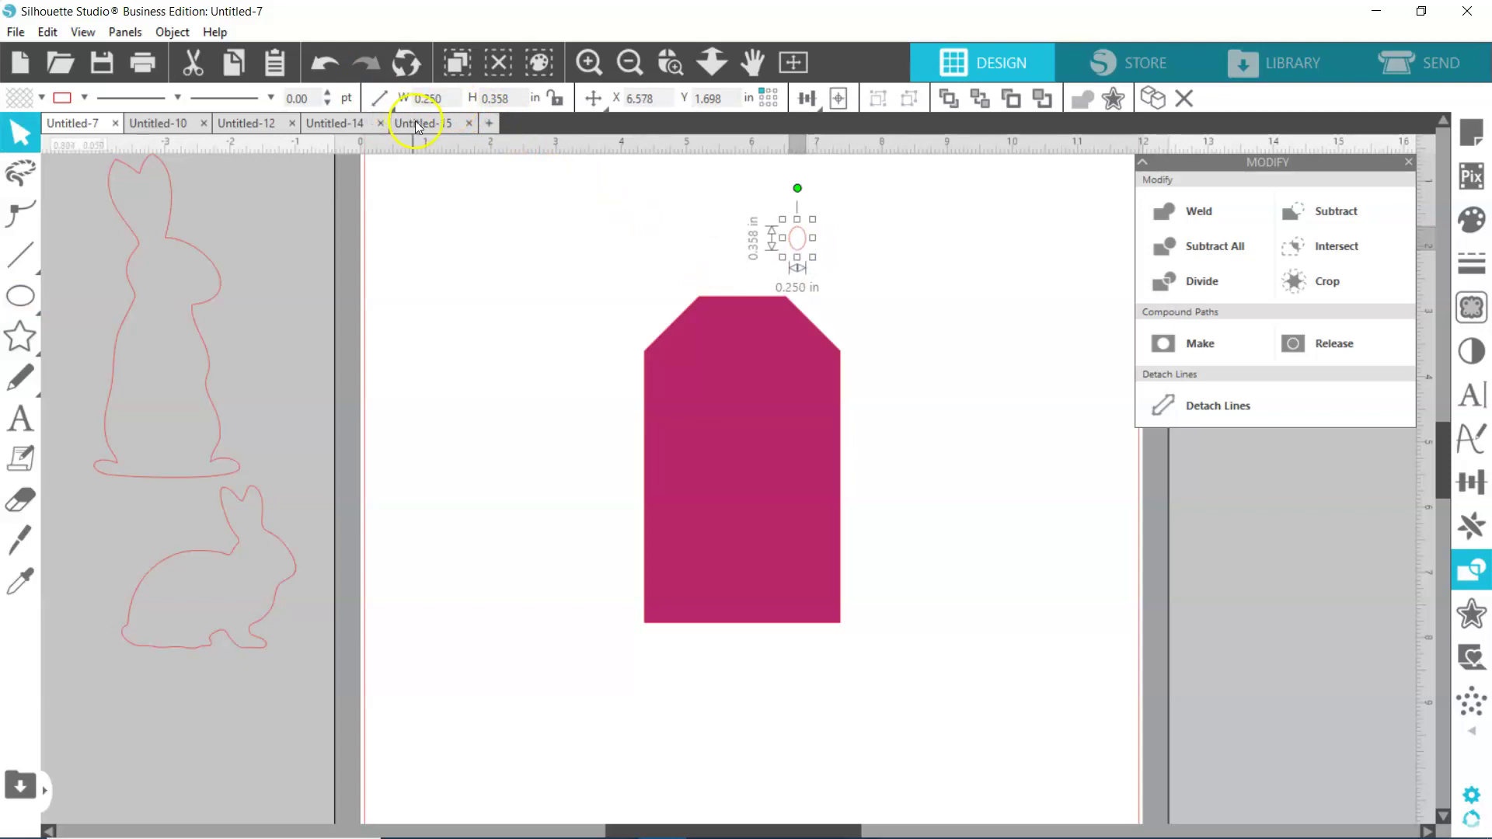
click(311, 68)
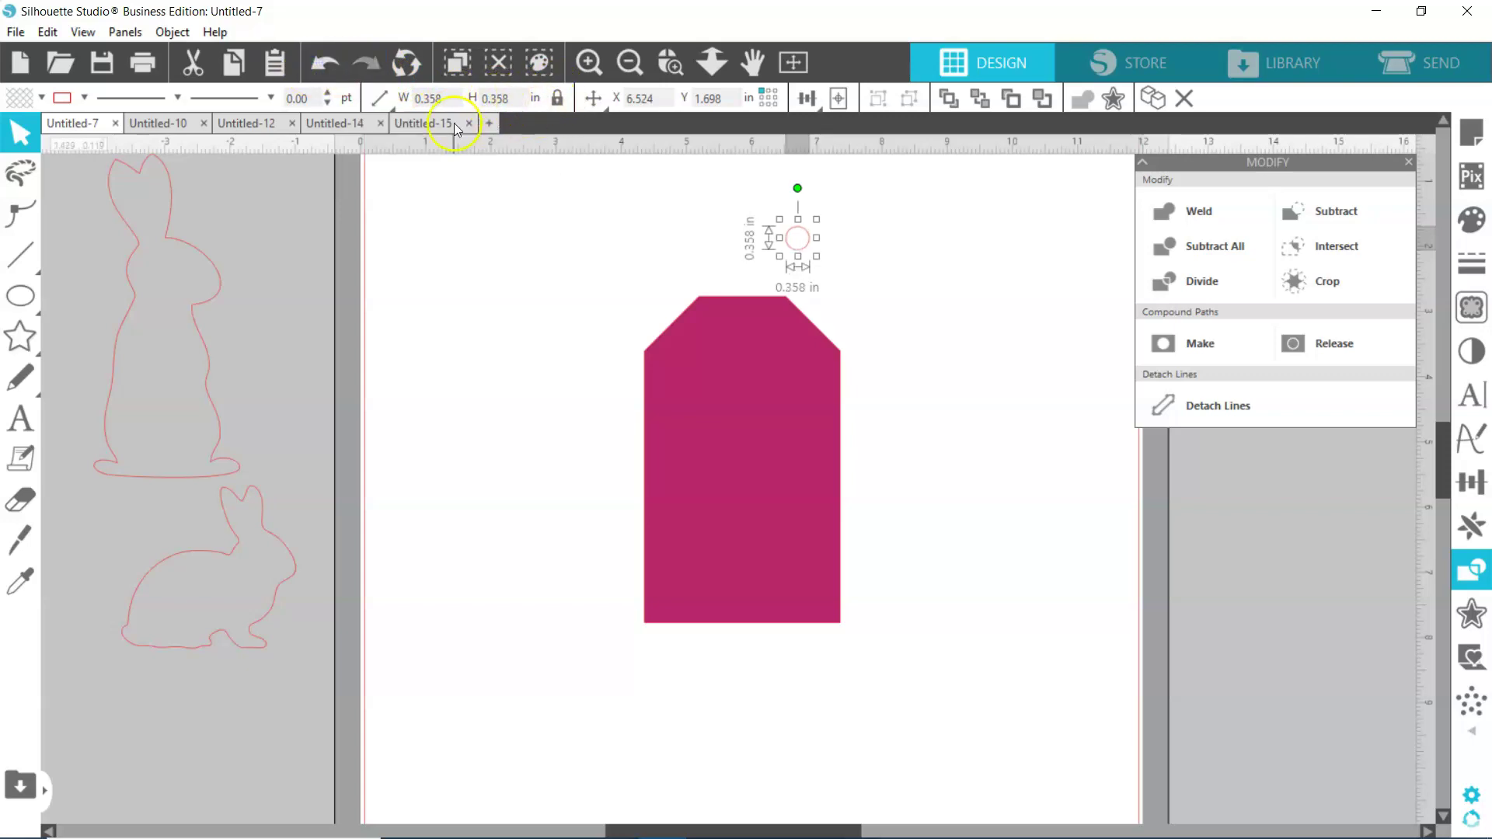
Step: Resize the circle proportionally to 0.25 in wide and fill it with orange
click(392, 102)
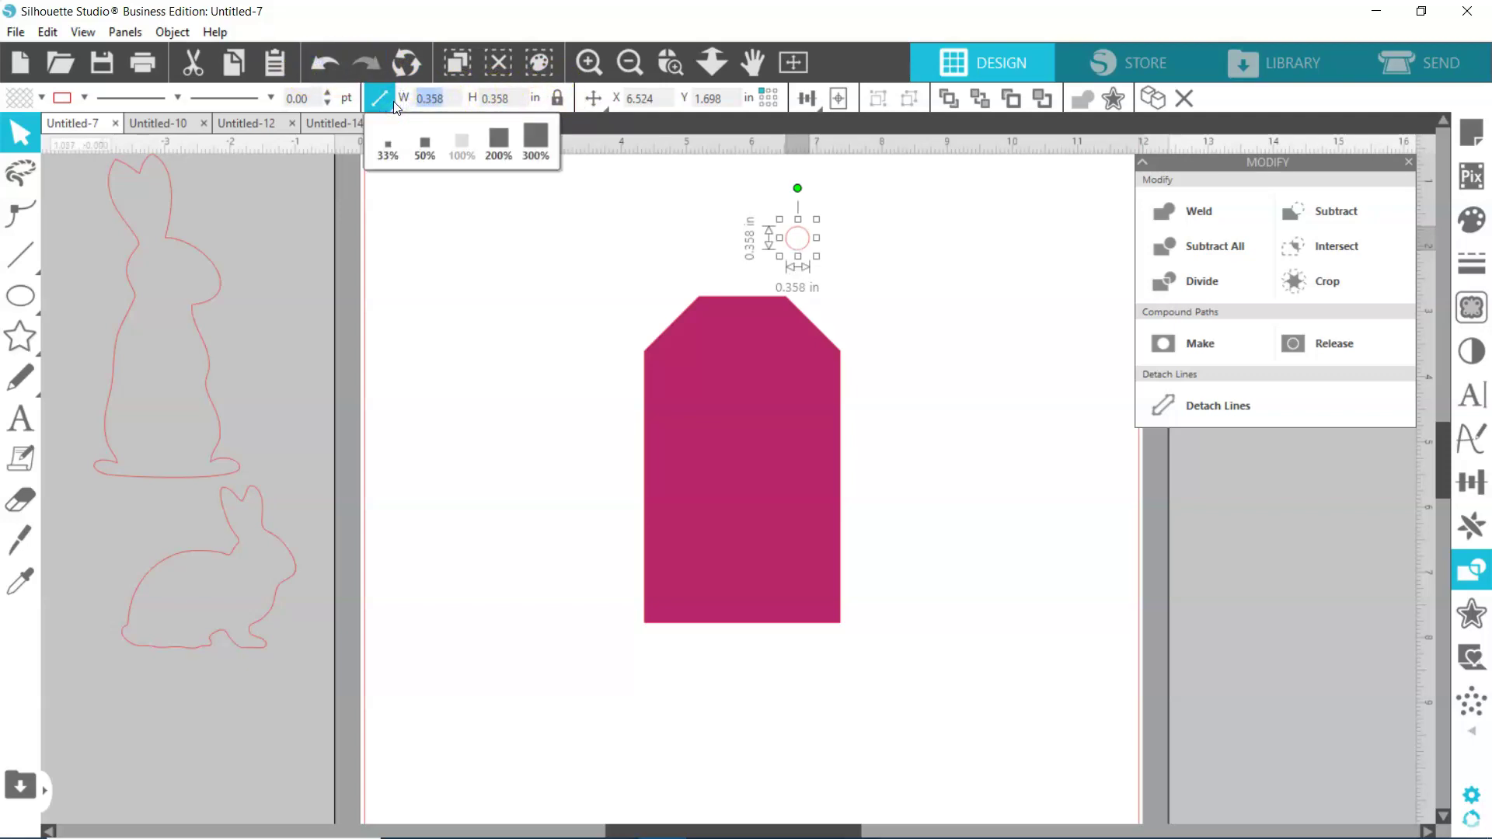
text(.25)
key(Return)
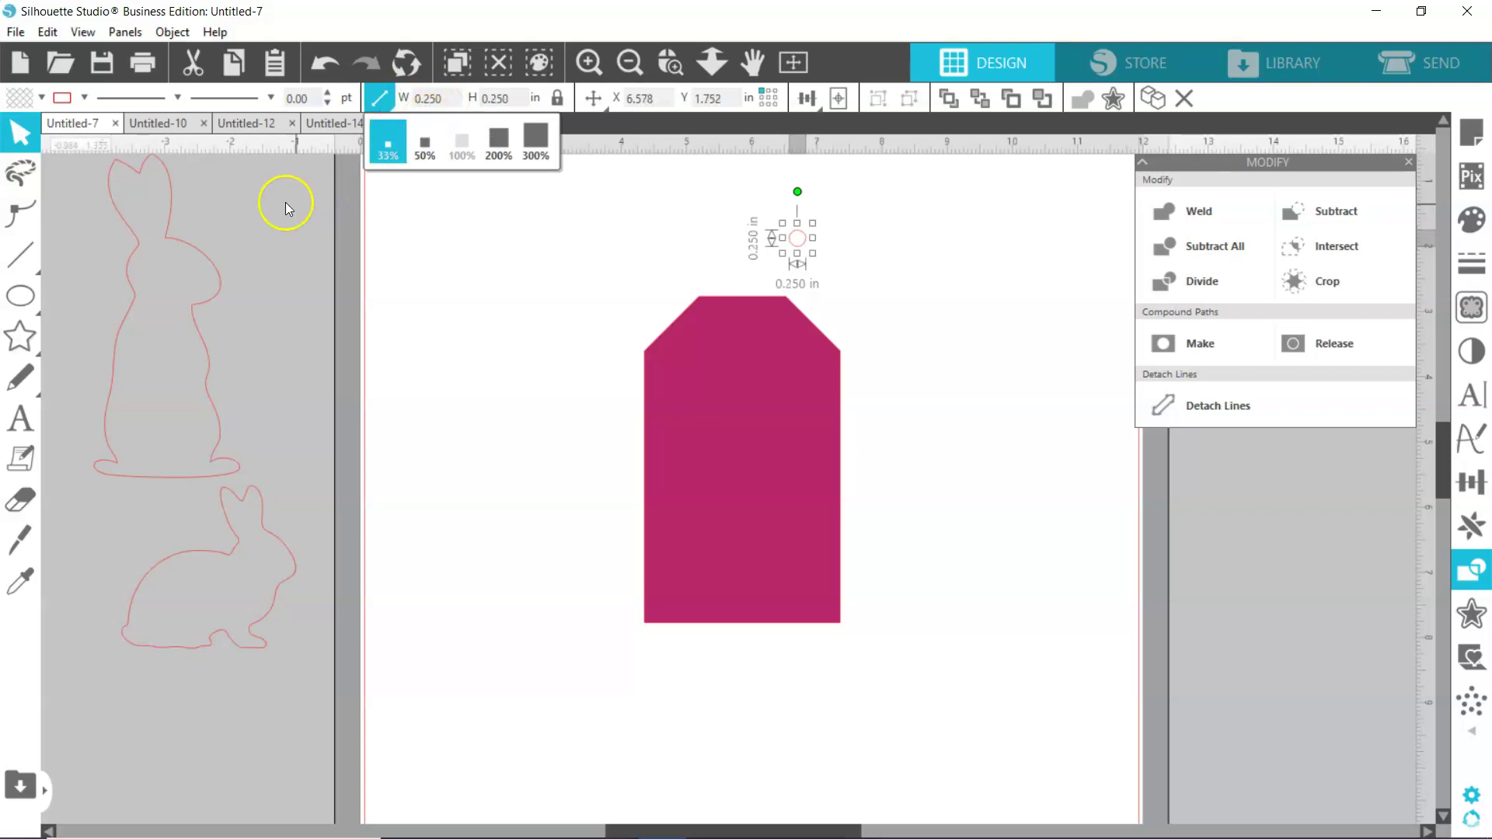
click(41, 97)
click(81, 143)
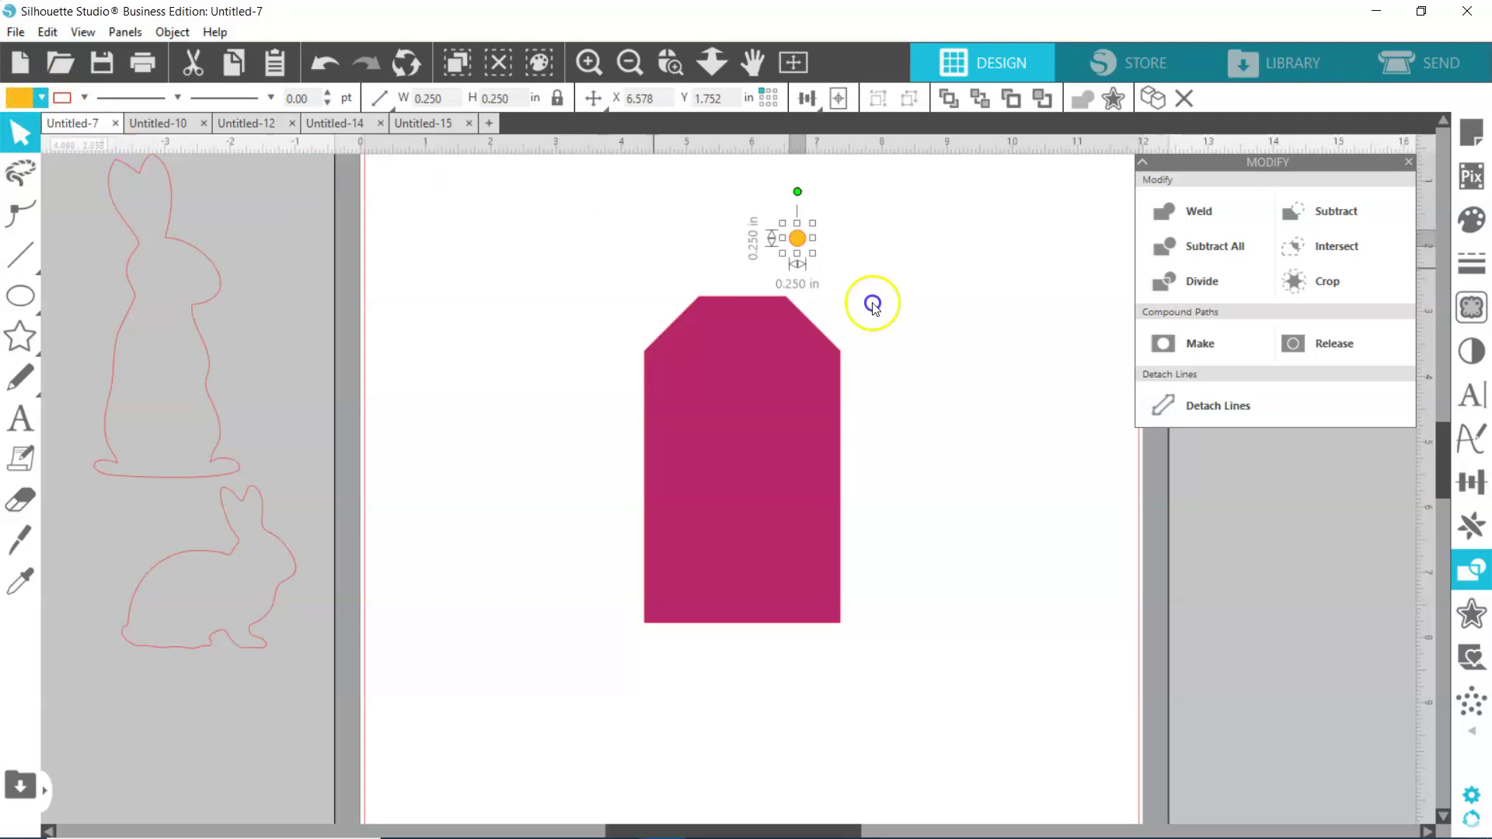
Step: Place the orange circle near the tag's upper edge and center it horizontally with the tag
click(961, 326)
drag(794, 239, 738, 319)
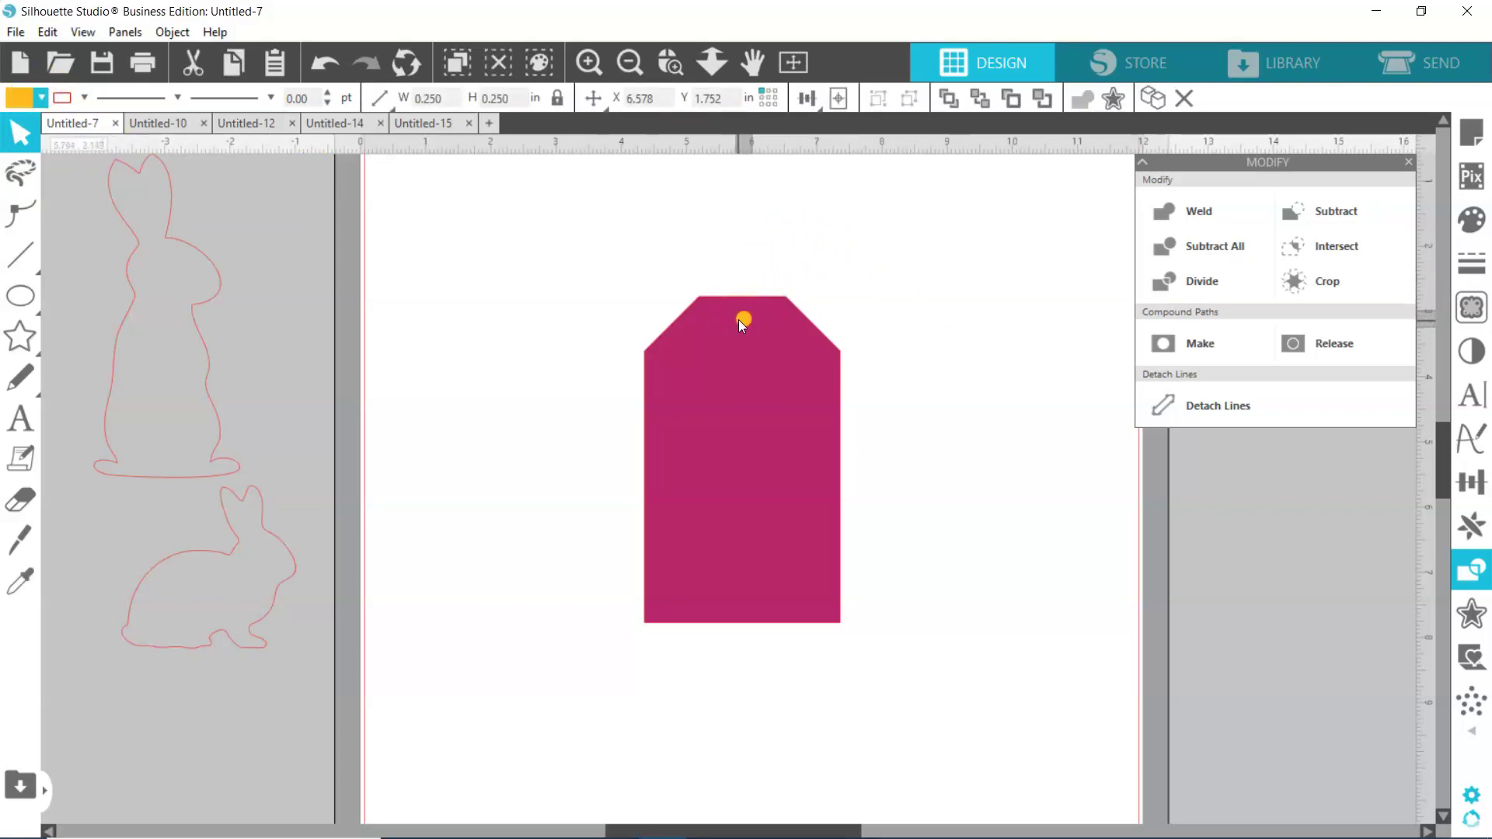
click(633, 306)
click(754, 509)
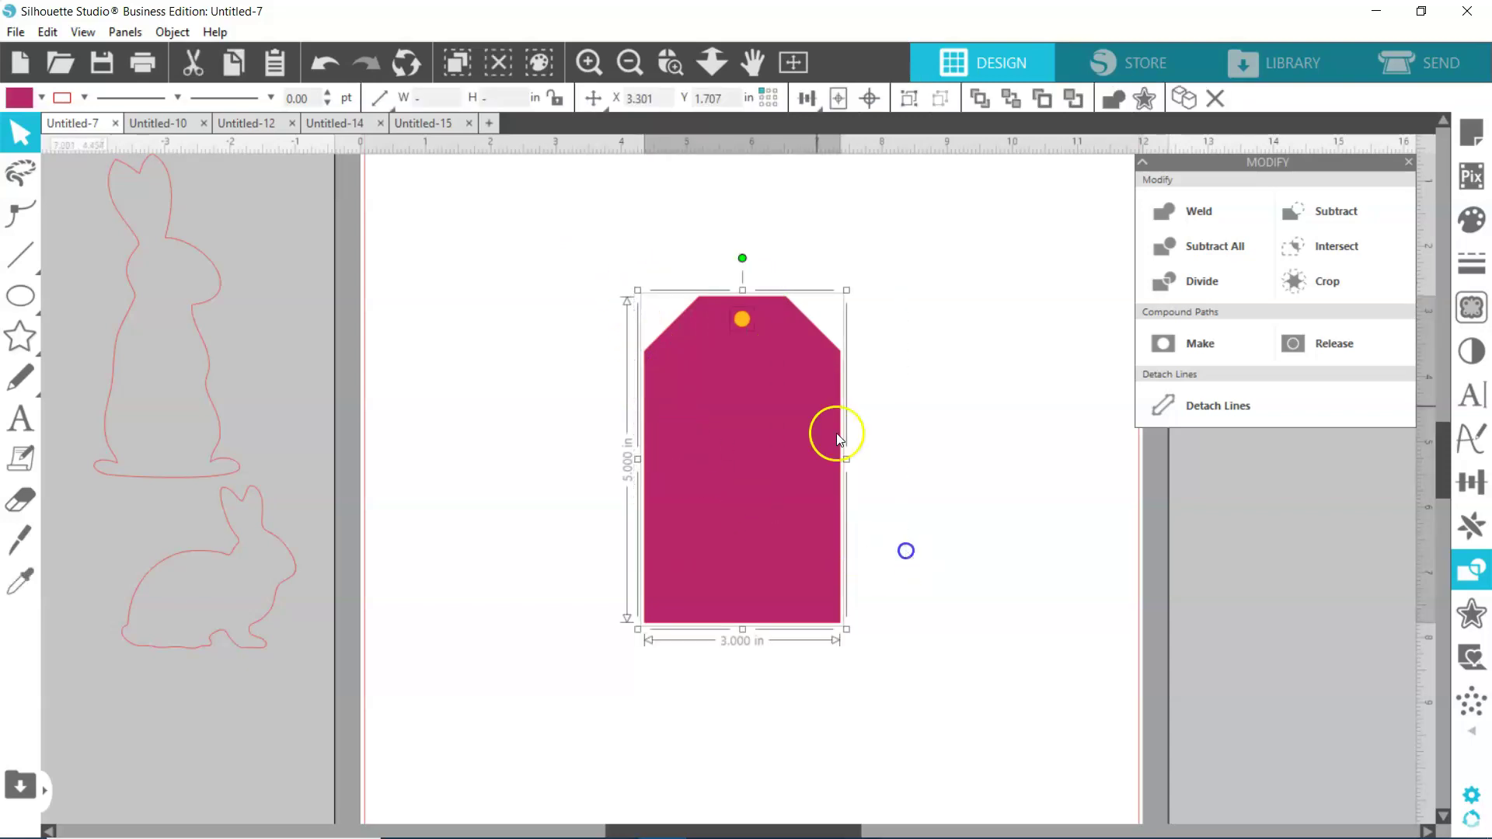
click(807, 98)
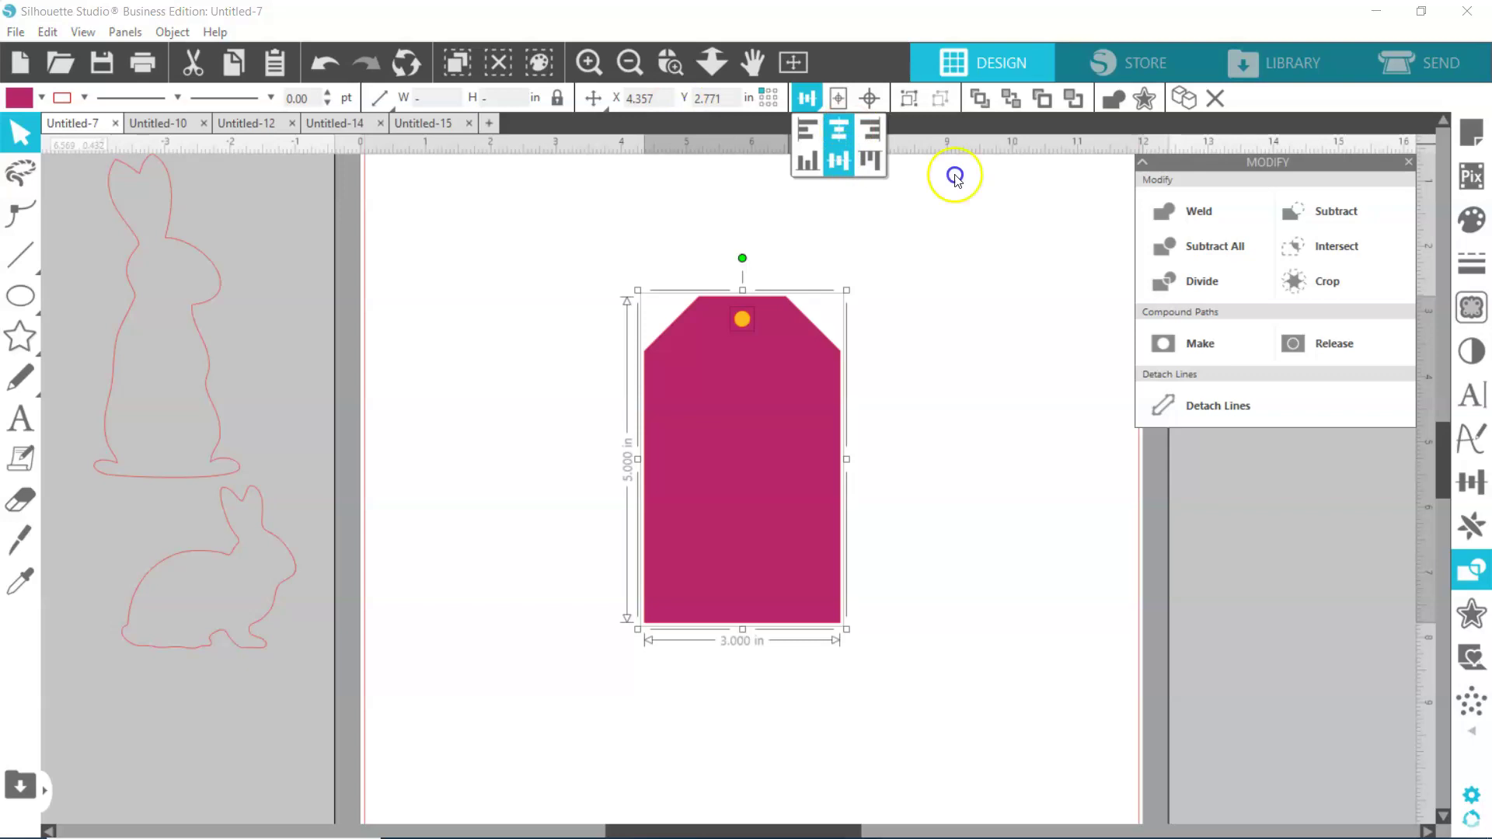
Step: Subtract the circle from the tag to punch the hole, and shift the tag slightly to check it
click(1366, 210)
mouse_move(790, 409)
mouse_down()
mouse_move(776, 366)
mouse_move(760, 373)
mouse_move(760, 403)
mouse_move(583, 397)
mouse_move(353, 342)
mouse_move(323, 350)
mouse_move(603, 366)
mouse_move(768, 404)
mouse_up()
click(879, 353)
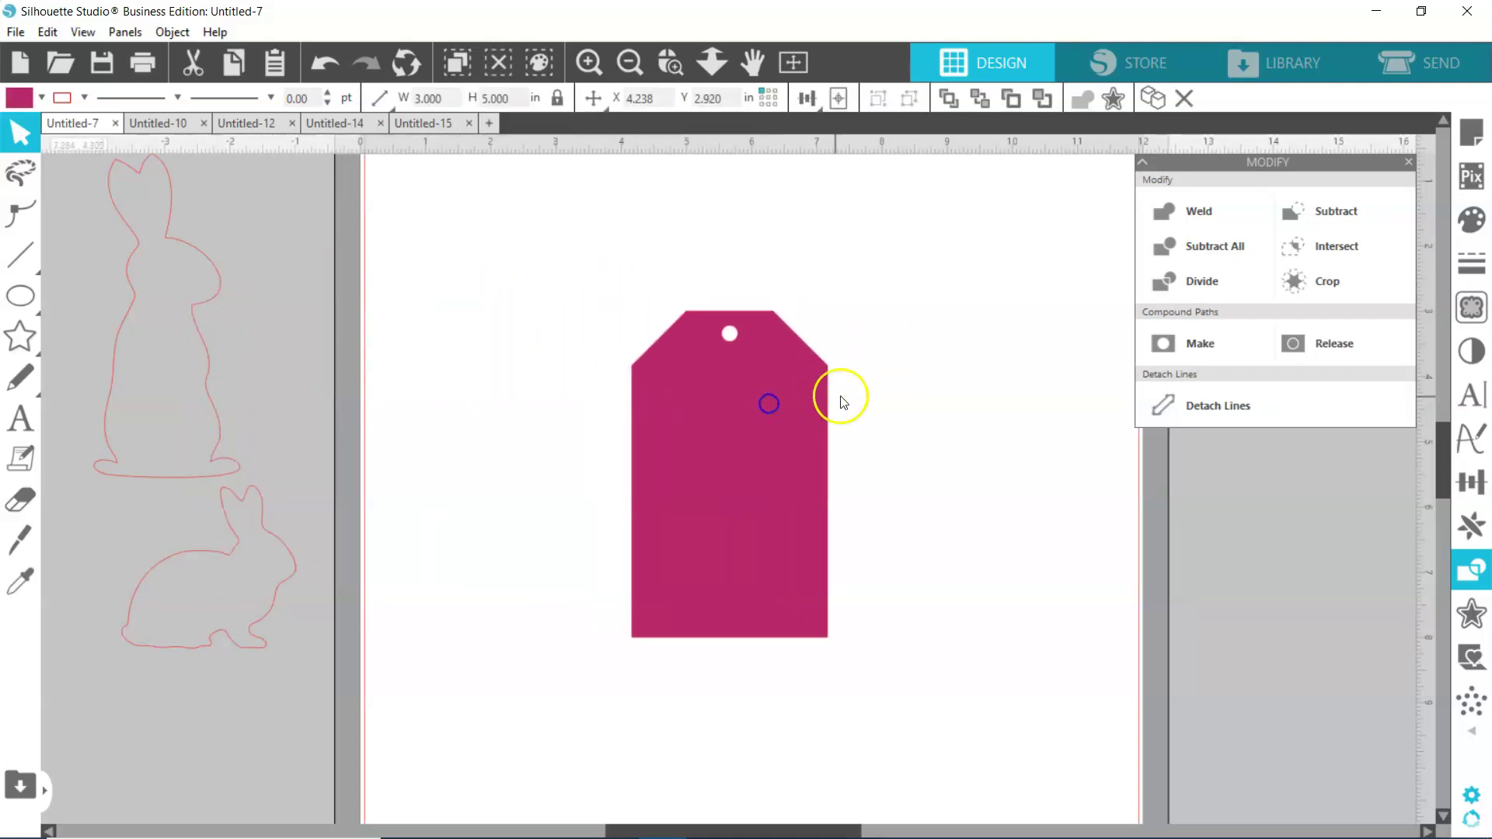
click(846, 343)
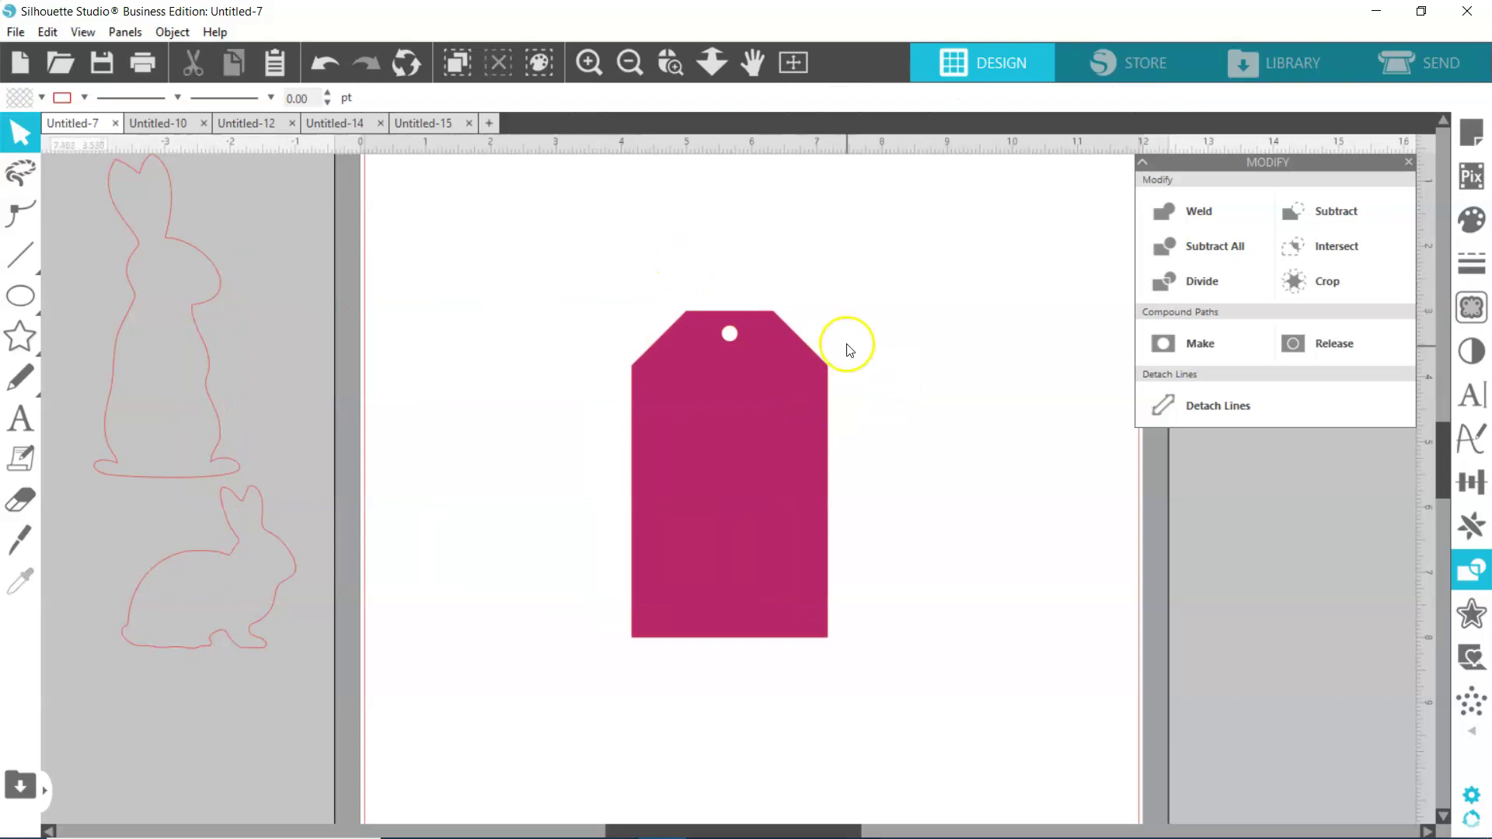
Step: Place a teal-filled copy of the crouching bunny, about 1.035 in wide, in the tag's lower-right corner
click(270, 618)
drag(269, 613, 591, 713)
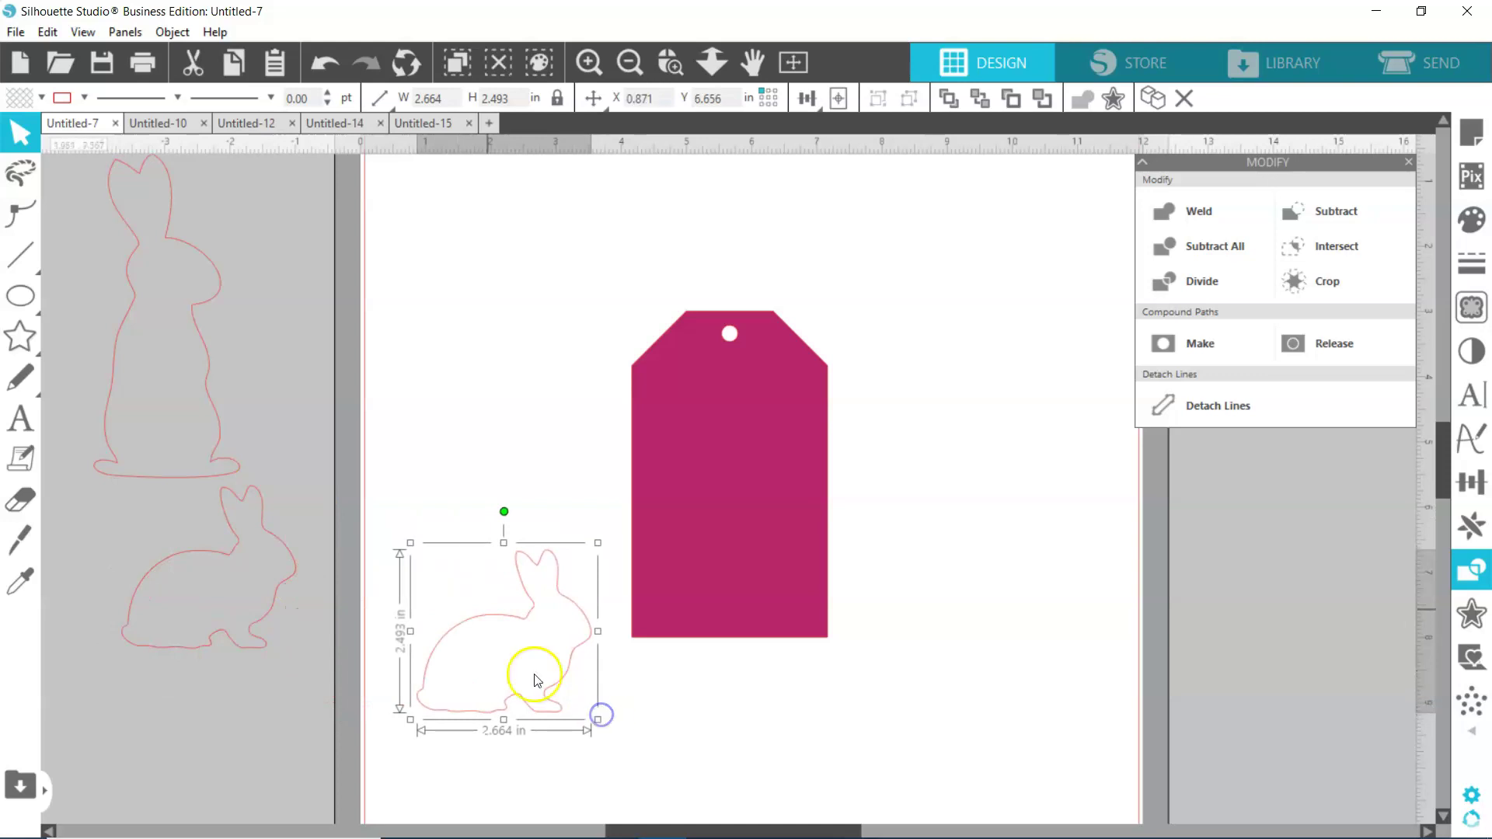
click(42, 96)
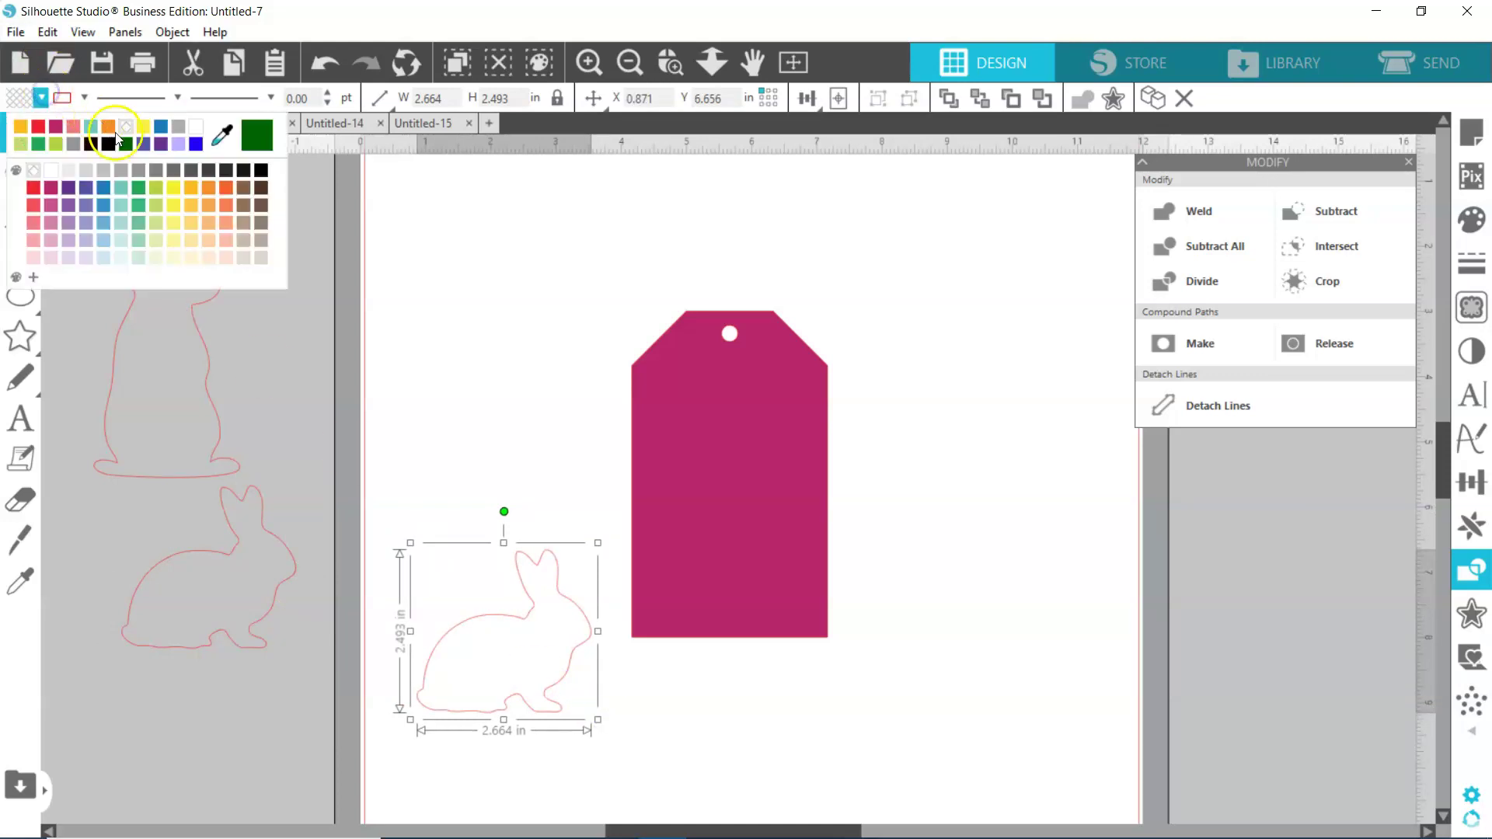
click(122, 190)
drag(480, 578, 776, 617)
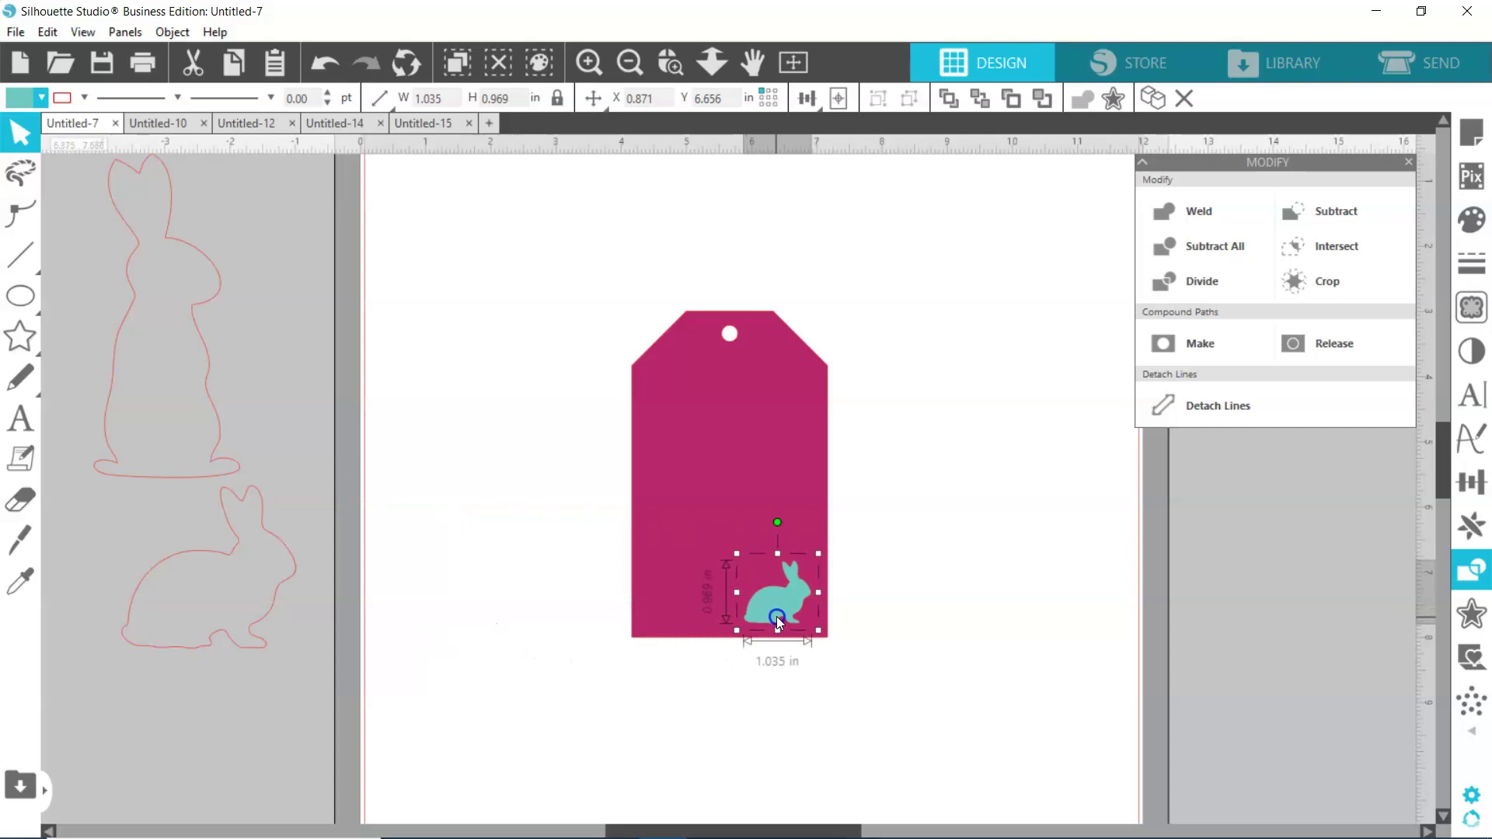
Step: Select the magenta tag and teal bunny using Select by Color, and subtract the bunny from the tag
click(540, 65)
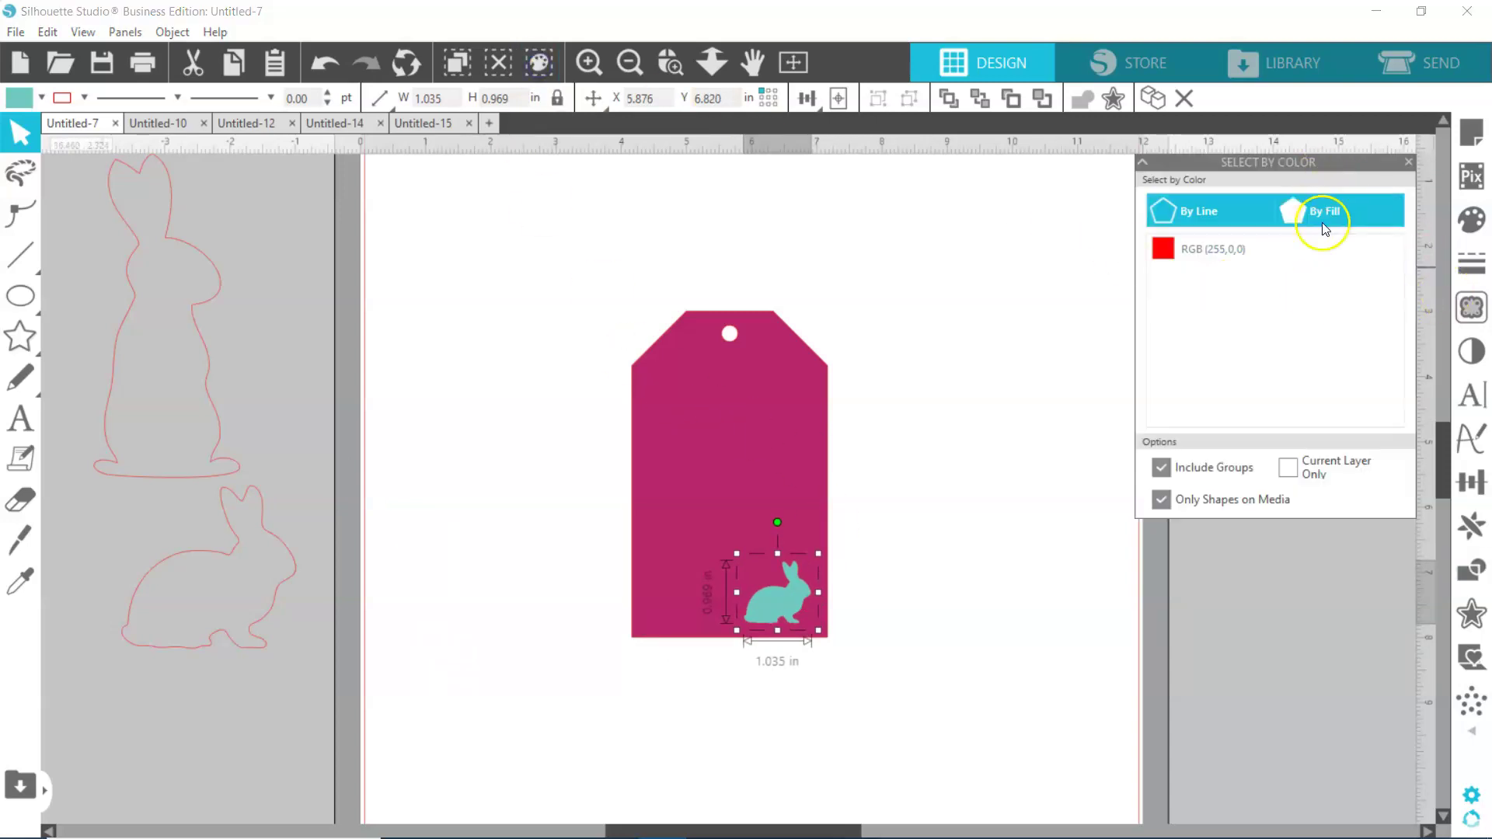
click(1325, 226)
click(1164, 280)
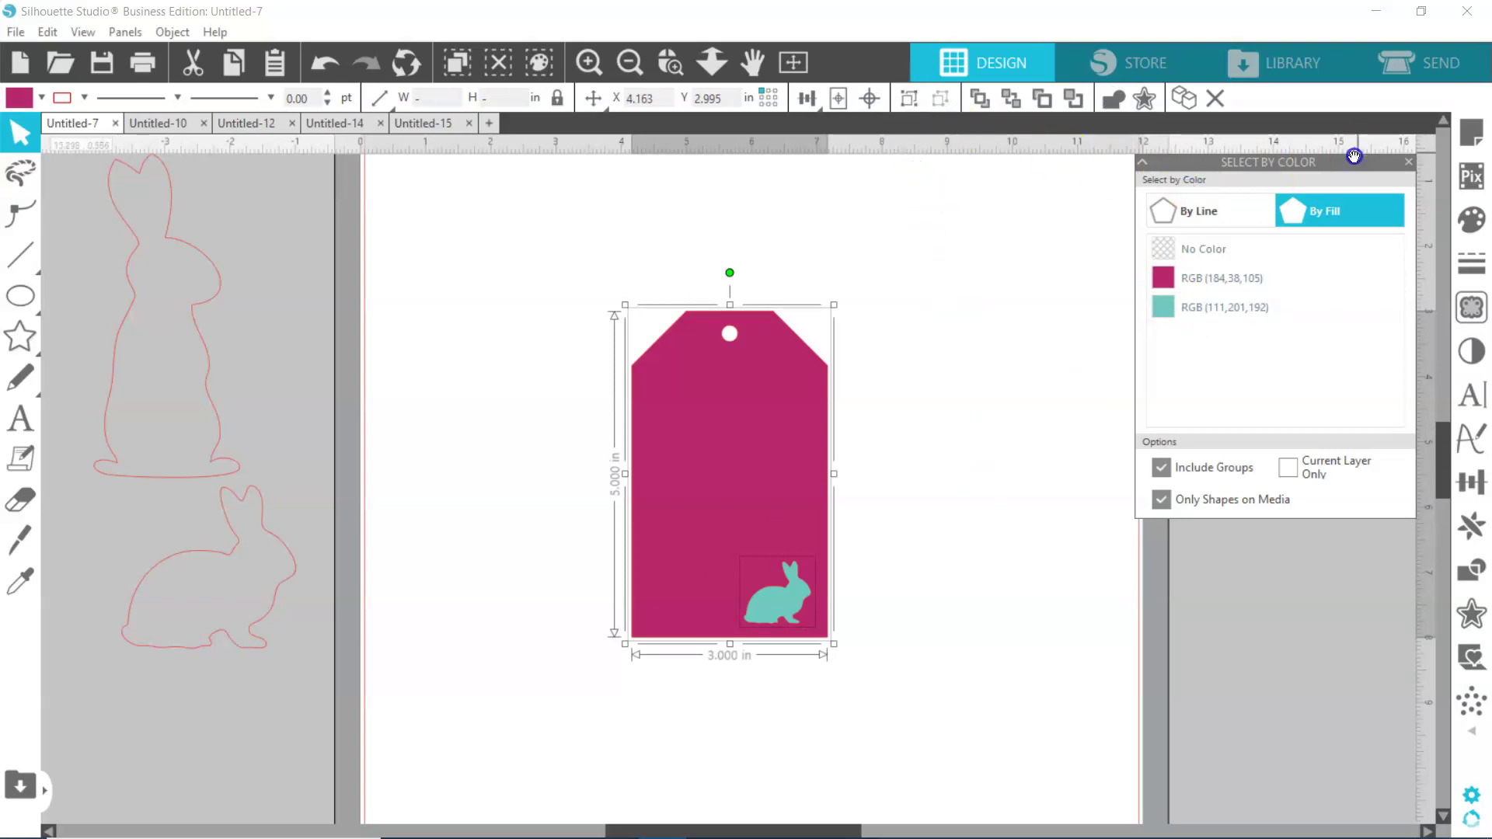
click(1408, 162)
click(1368, 381)
click(1348, 214)
click(1001, 515)
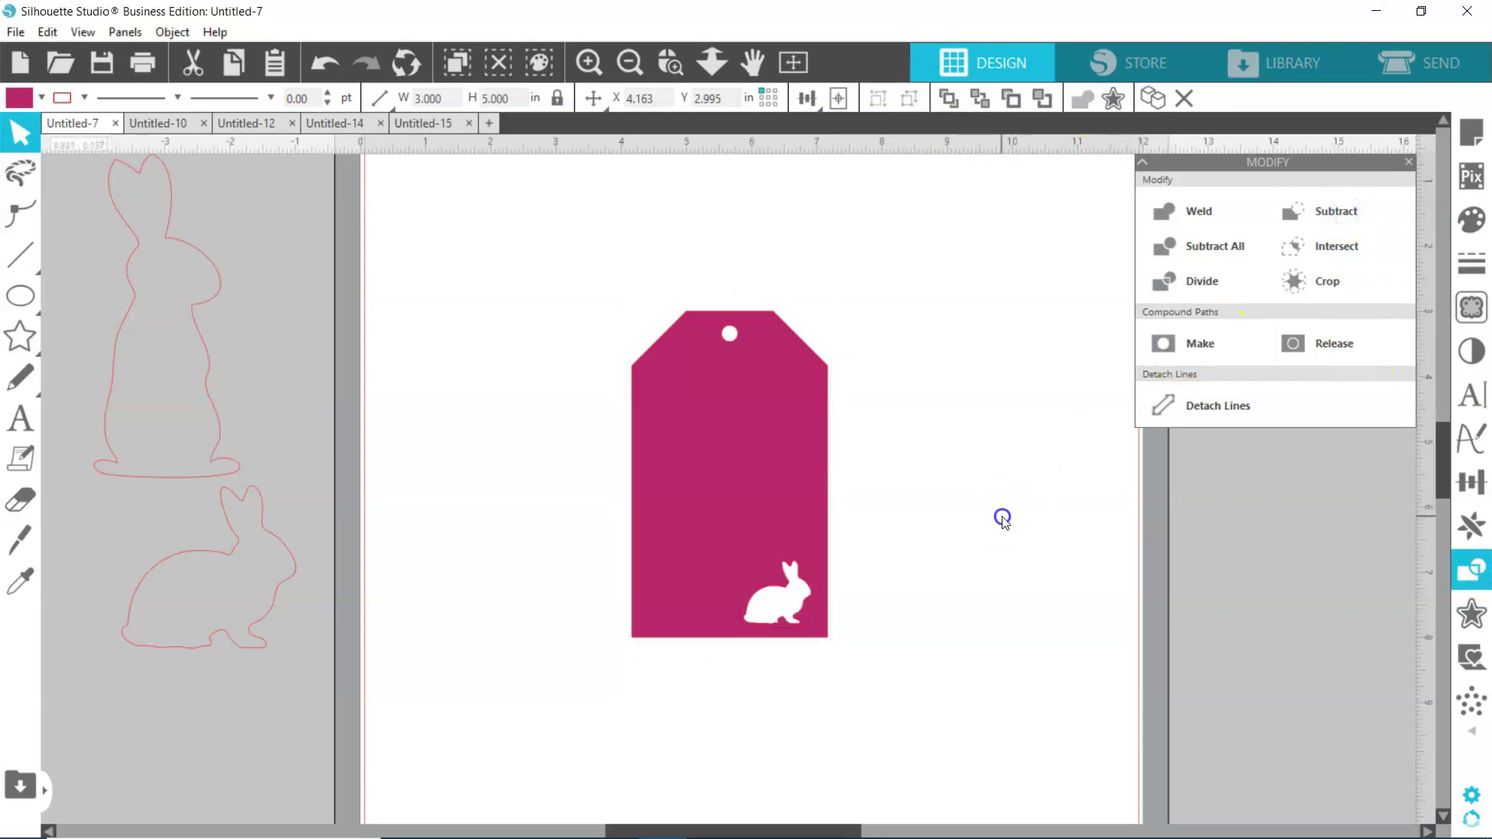
Step: Shift the tag up and to the left on the page and fill it with white
drag(791, 491, 716, 441)
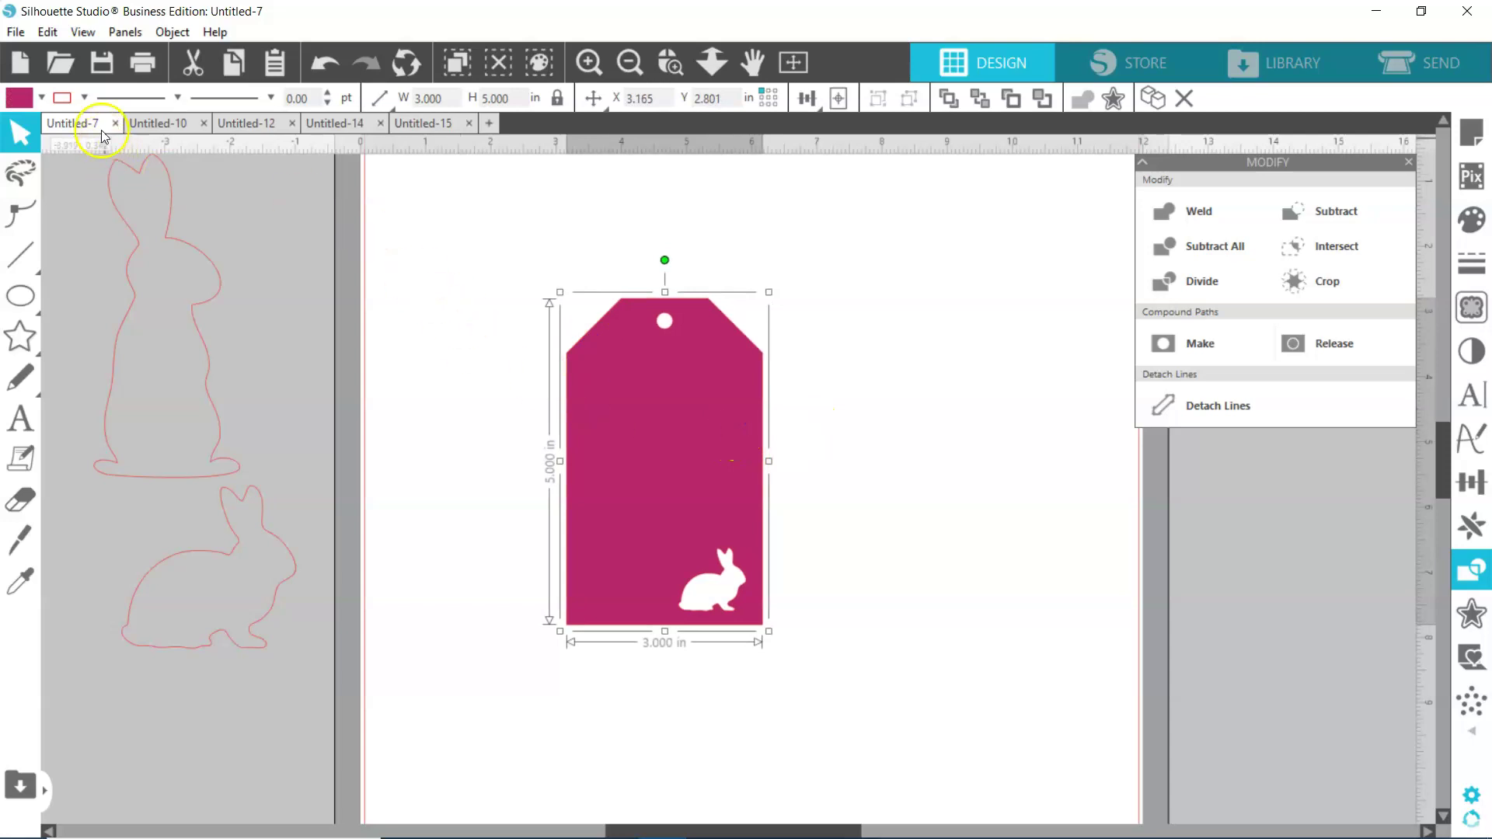
click(39, 100)
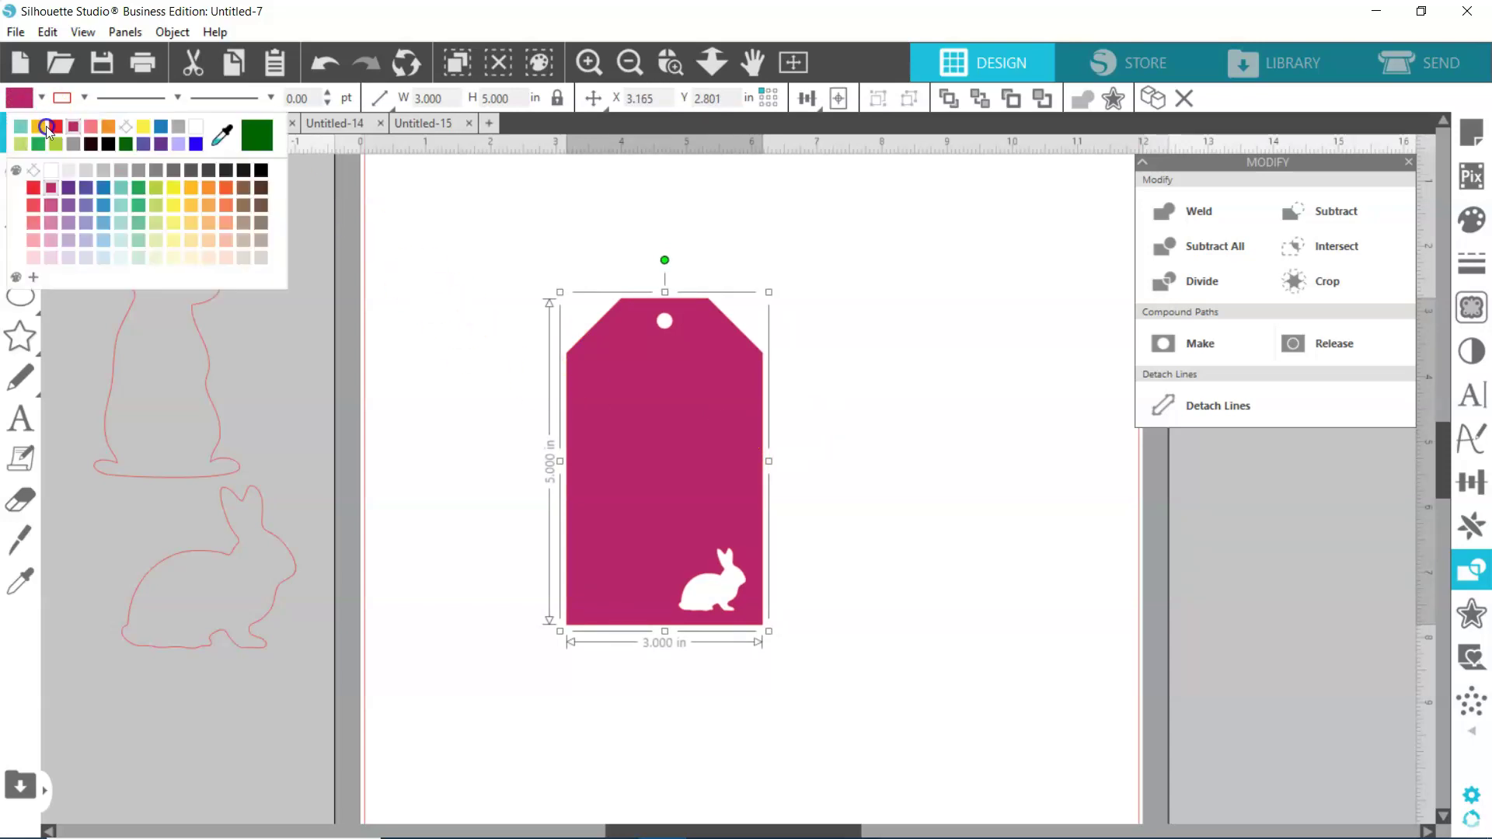
click(50, 169)
click(850, 387)
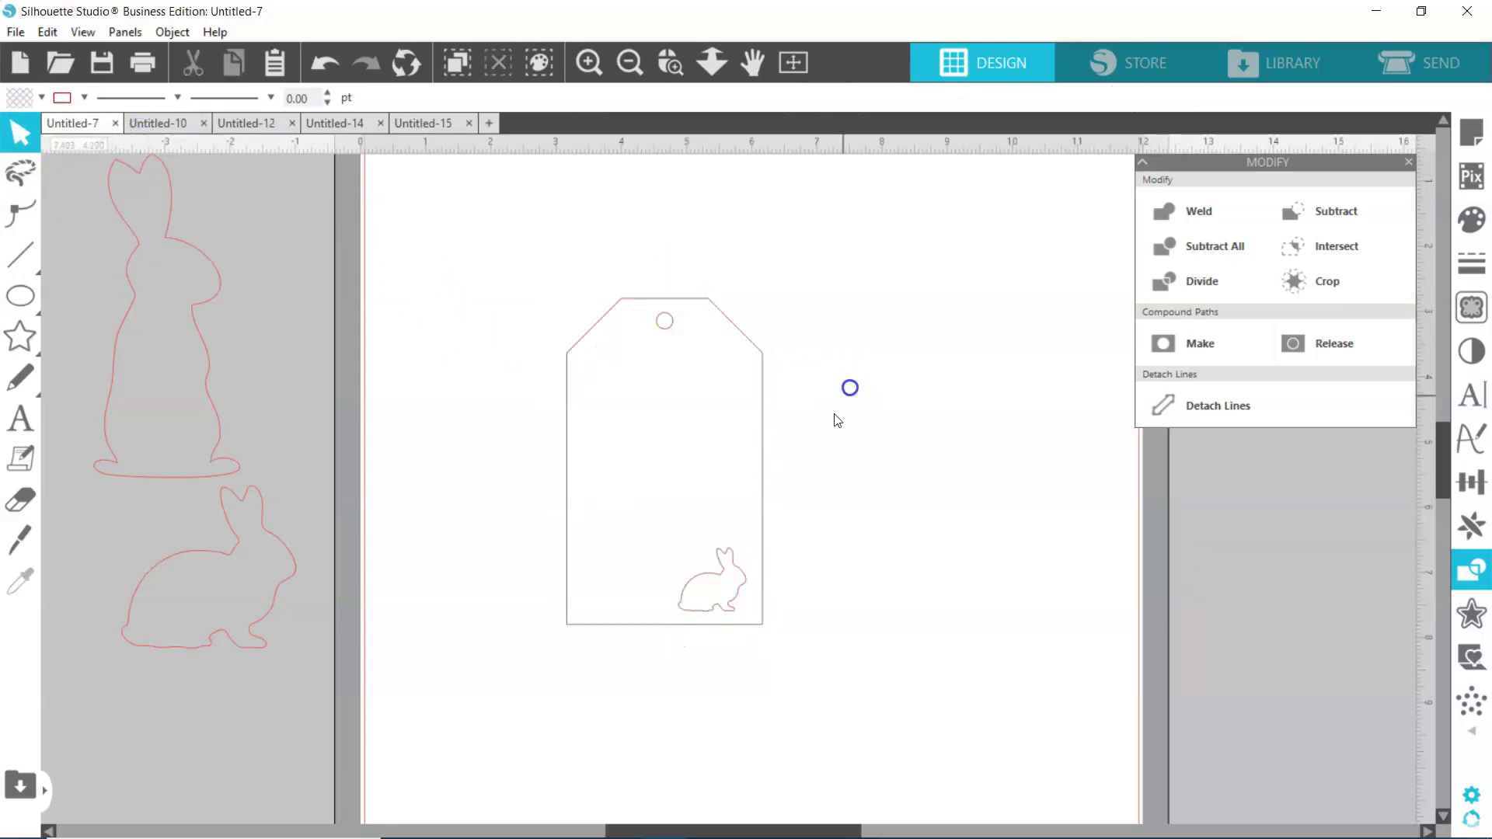
Step: Give the tag a black outline and fill it with yellow
click(762, 458)
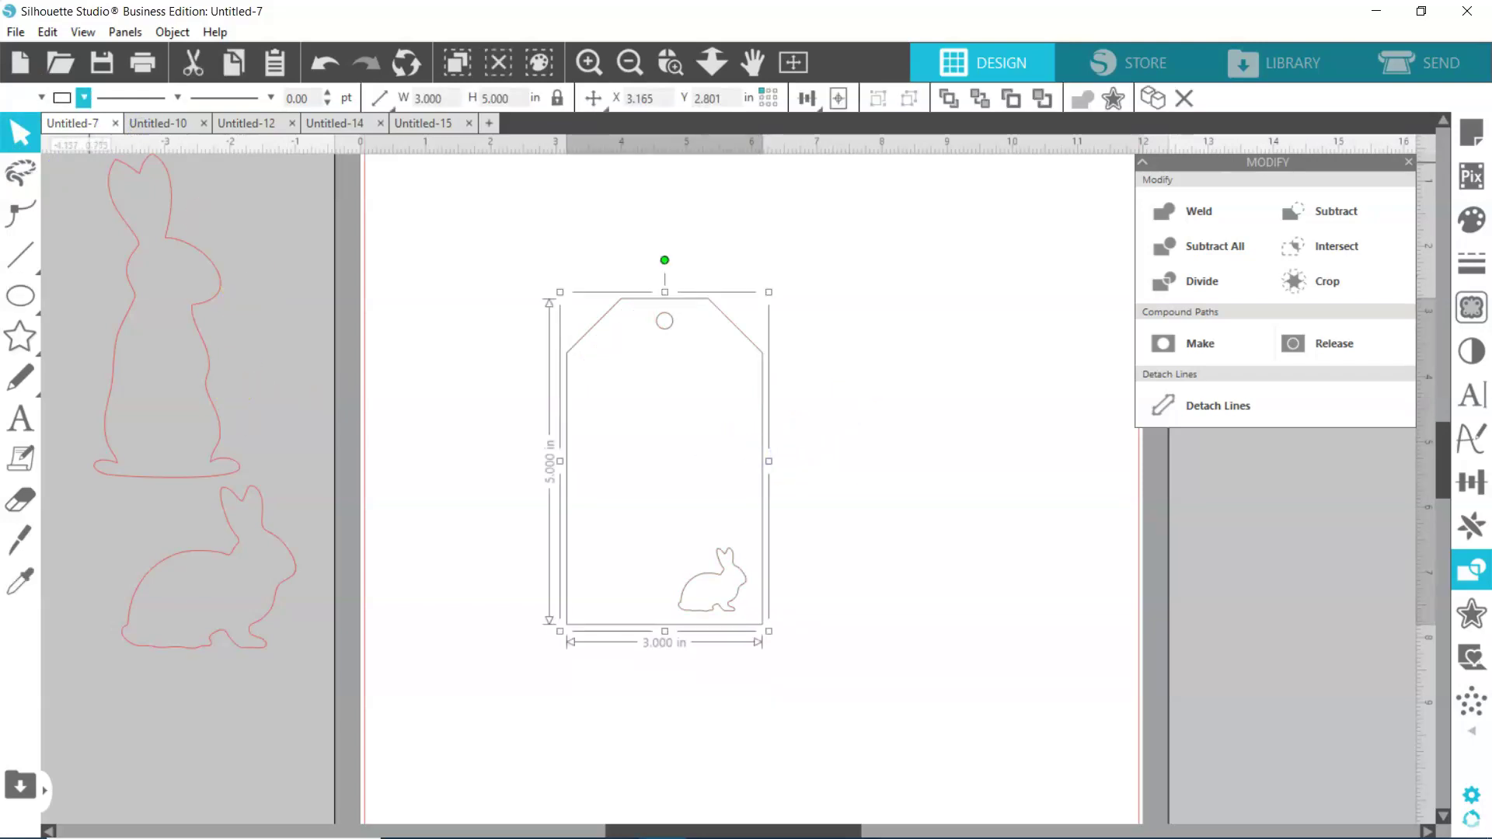
click(40, 97)
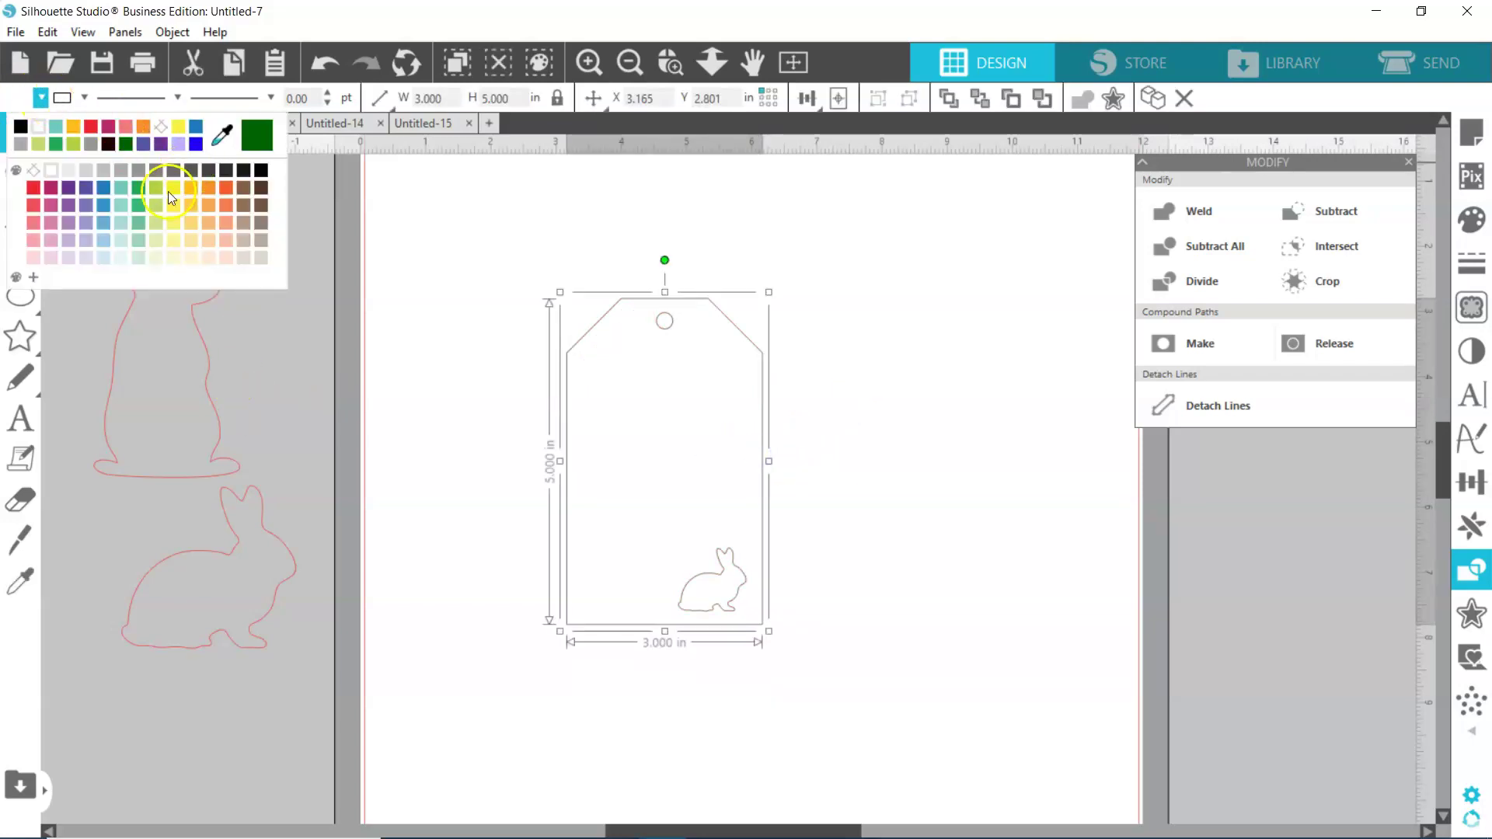
click(174, 188)
click(926, 404)
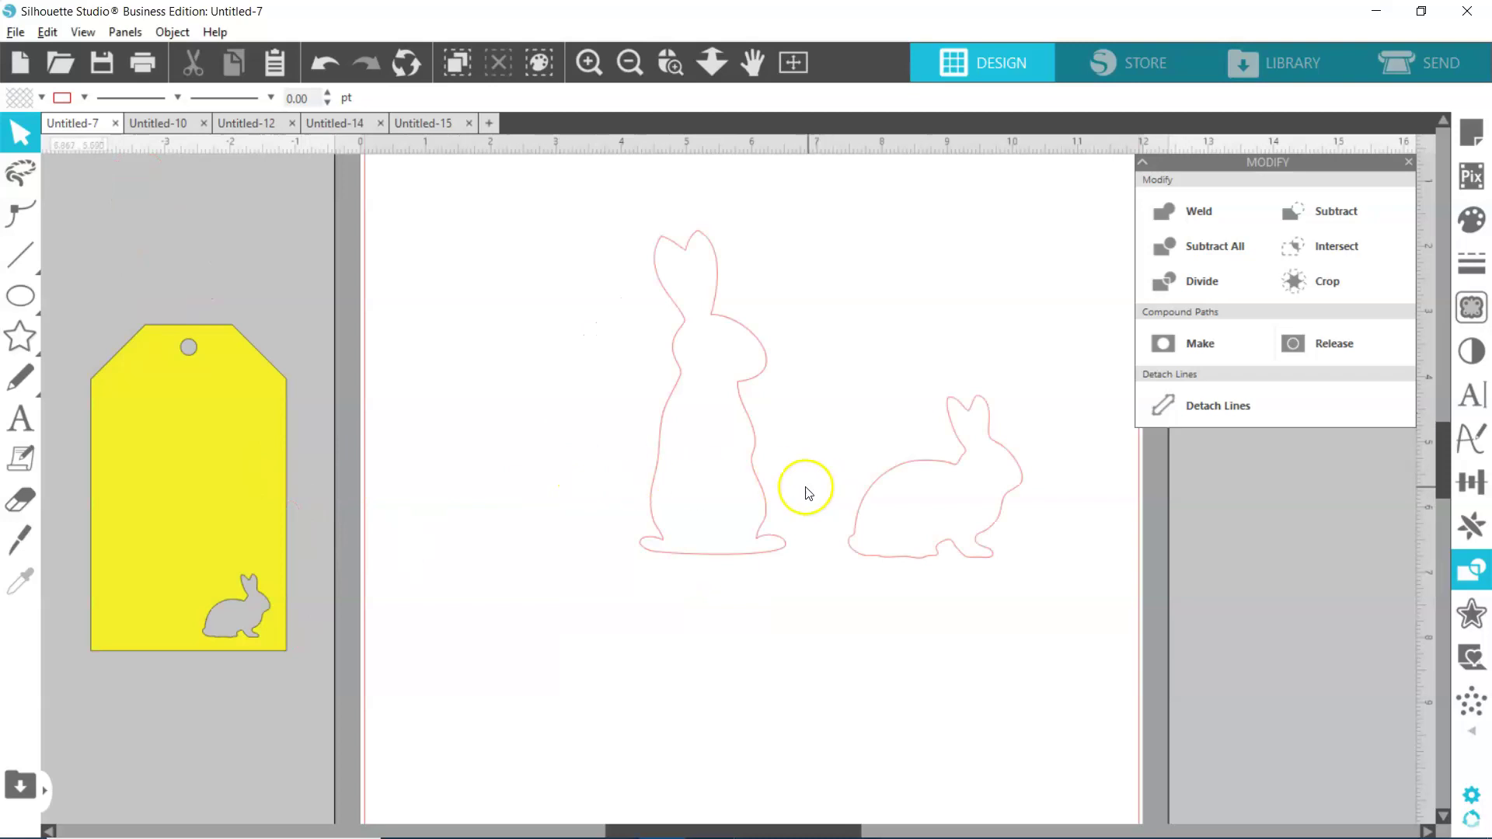
Step: Reposition the upright and crouching bunny outlines on the page, and fill the crouching bunny with light teal
drag(752, 476, 645, 507)
drag(956, 549, 884, 580)
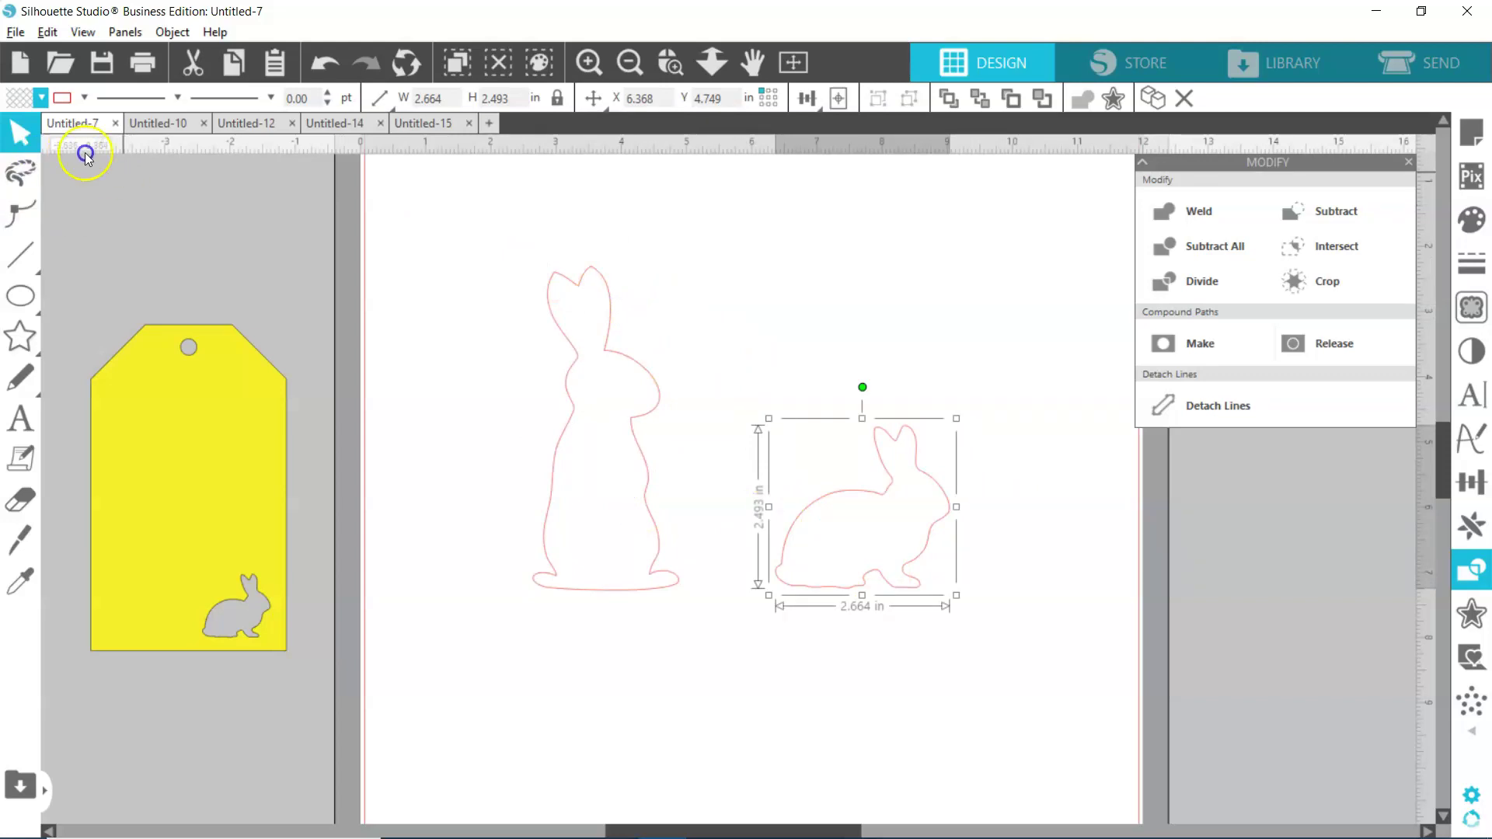
click(40, 98)
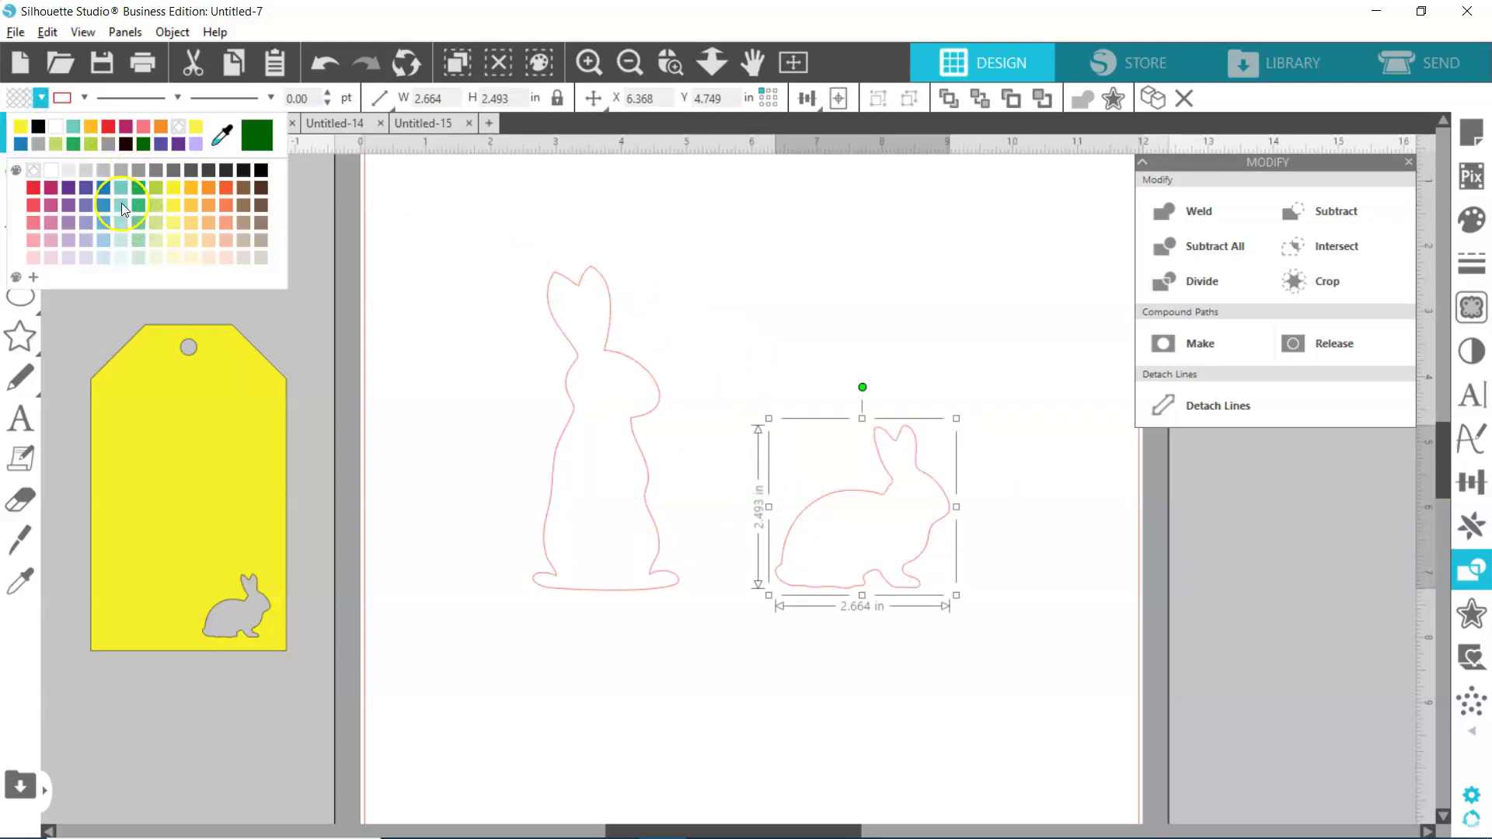
click(121, 202)
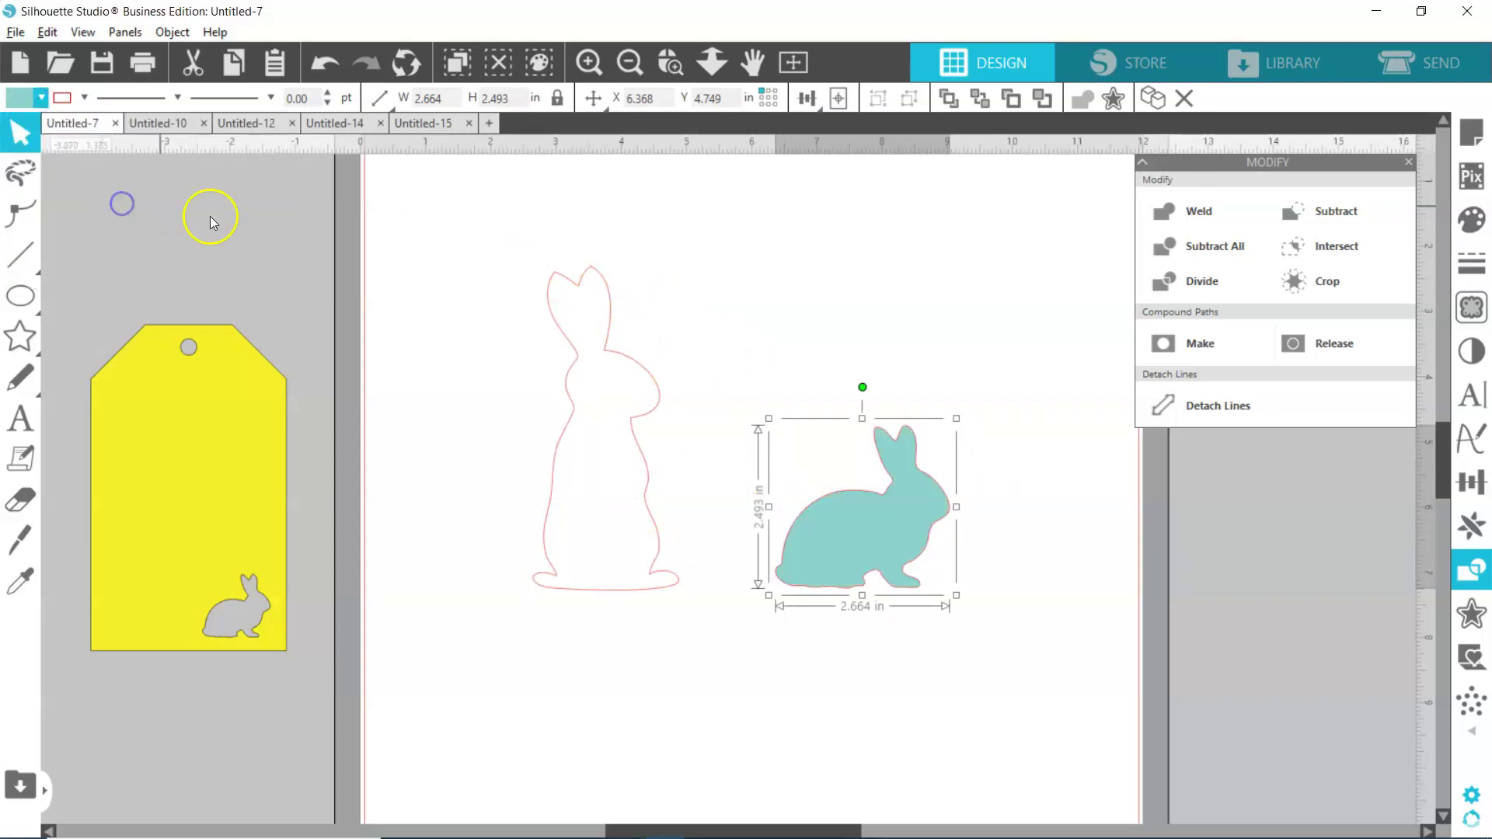
Step: Fill the upright bunny with dark blue-purple
click(633, 353)
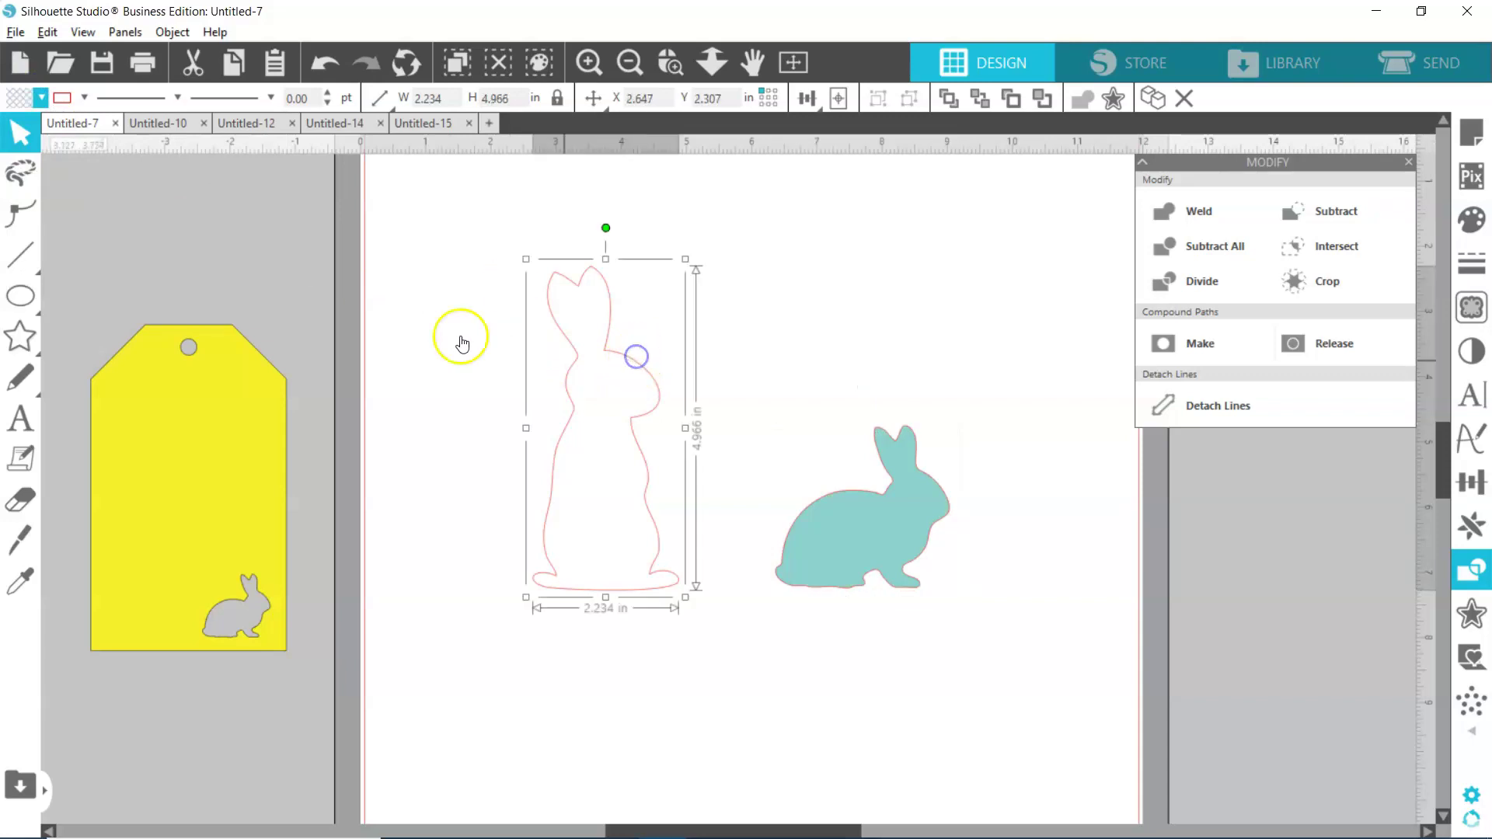
click(40, 98)
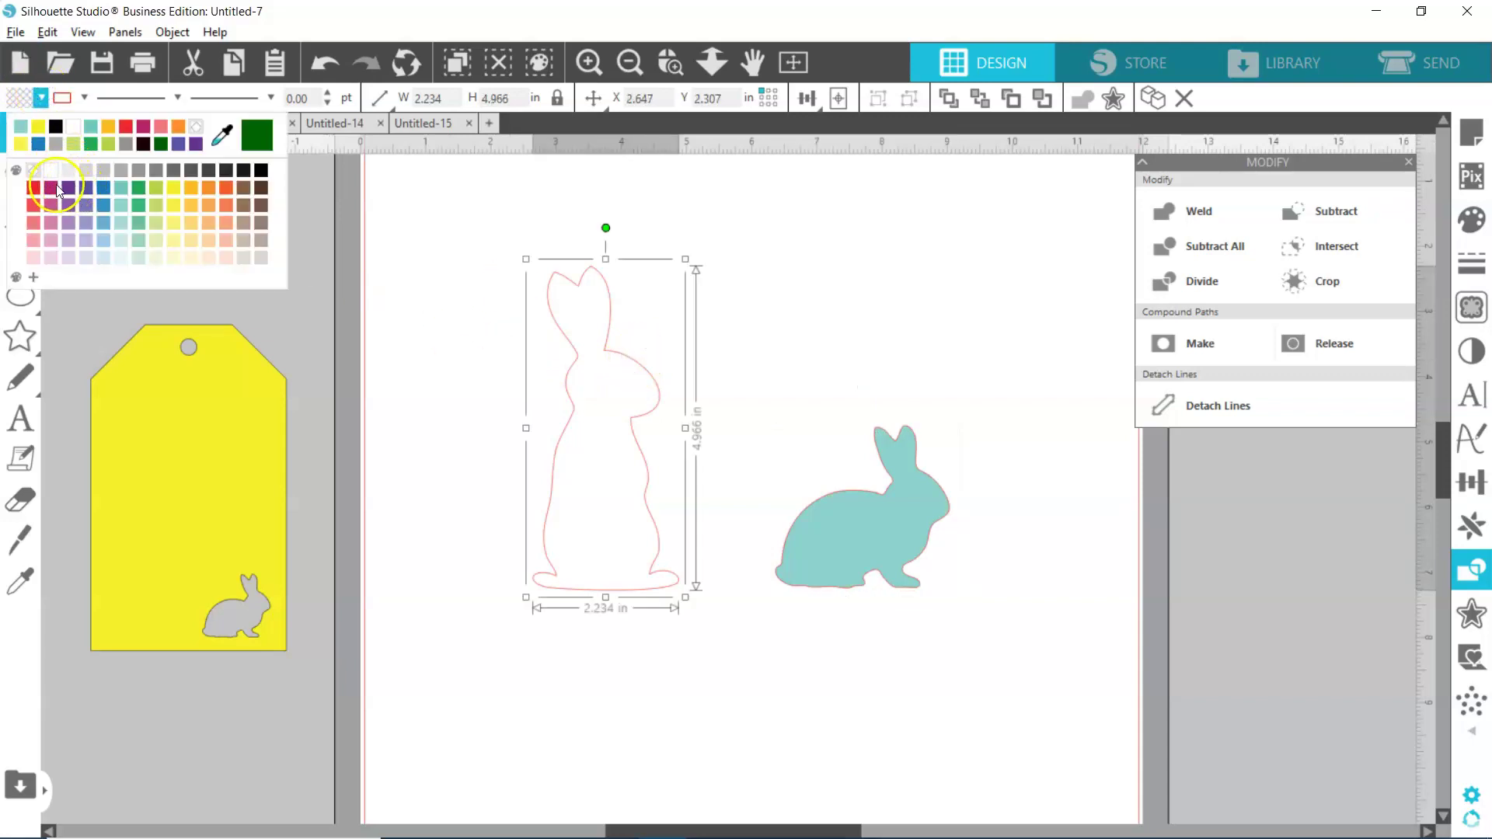
click(87, 188)
Step: Move the teal bunny so it overlaps the upright bunny's base, and bring it to the front
drag(900, 510, 751, 549)
right_click(751, 549)
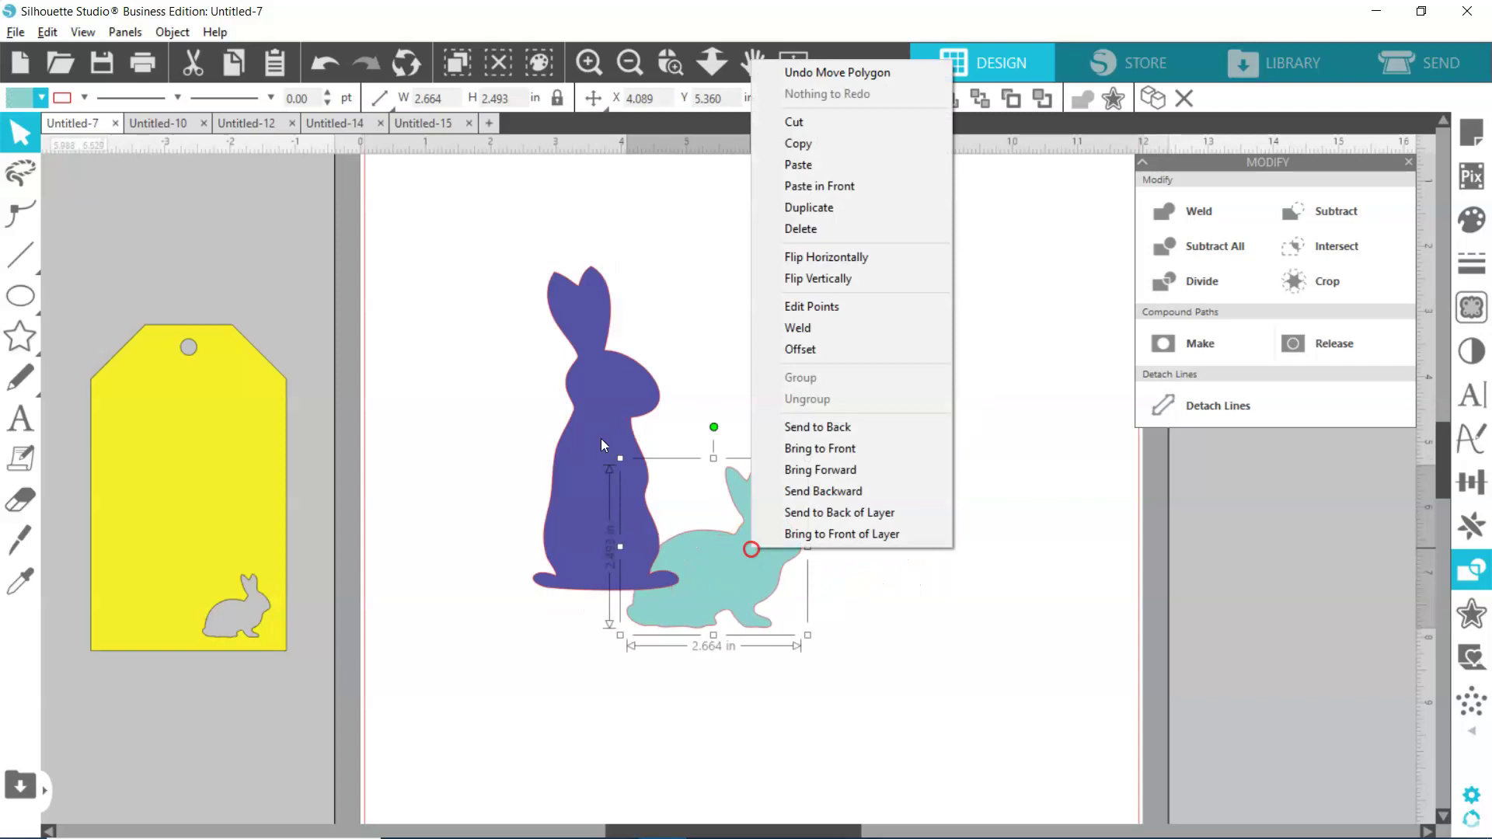
click(833, 471)
right_click(780, 537)
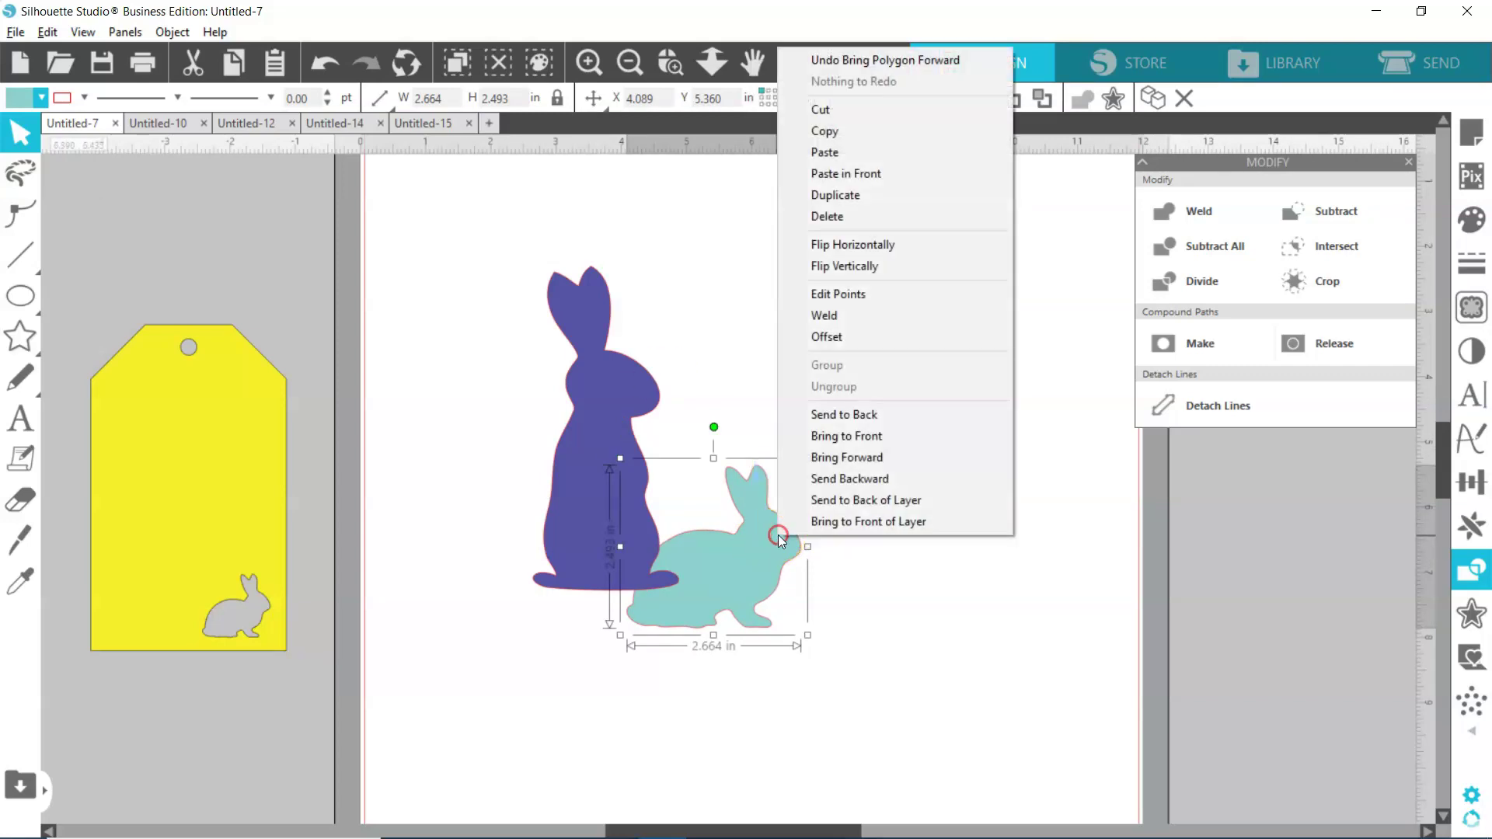
click(855, 436)
Step: Shrink the teal bunny to about 2.403 in wide and adjust its overlap with the upright bunny's lower right side
drag(768, 554, 739, 537)
drag(780, 616, 761, 599)
mouse_move(726, 546)
mouse_down()
mouse_move(757, 569)
mouse_move(814, 569)
mouse_move(738, 561)
mouse_up()
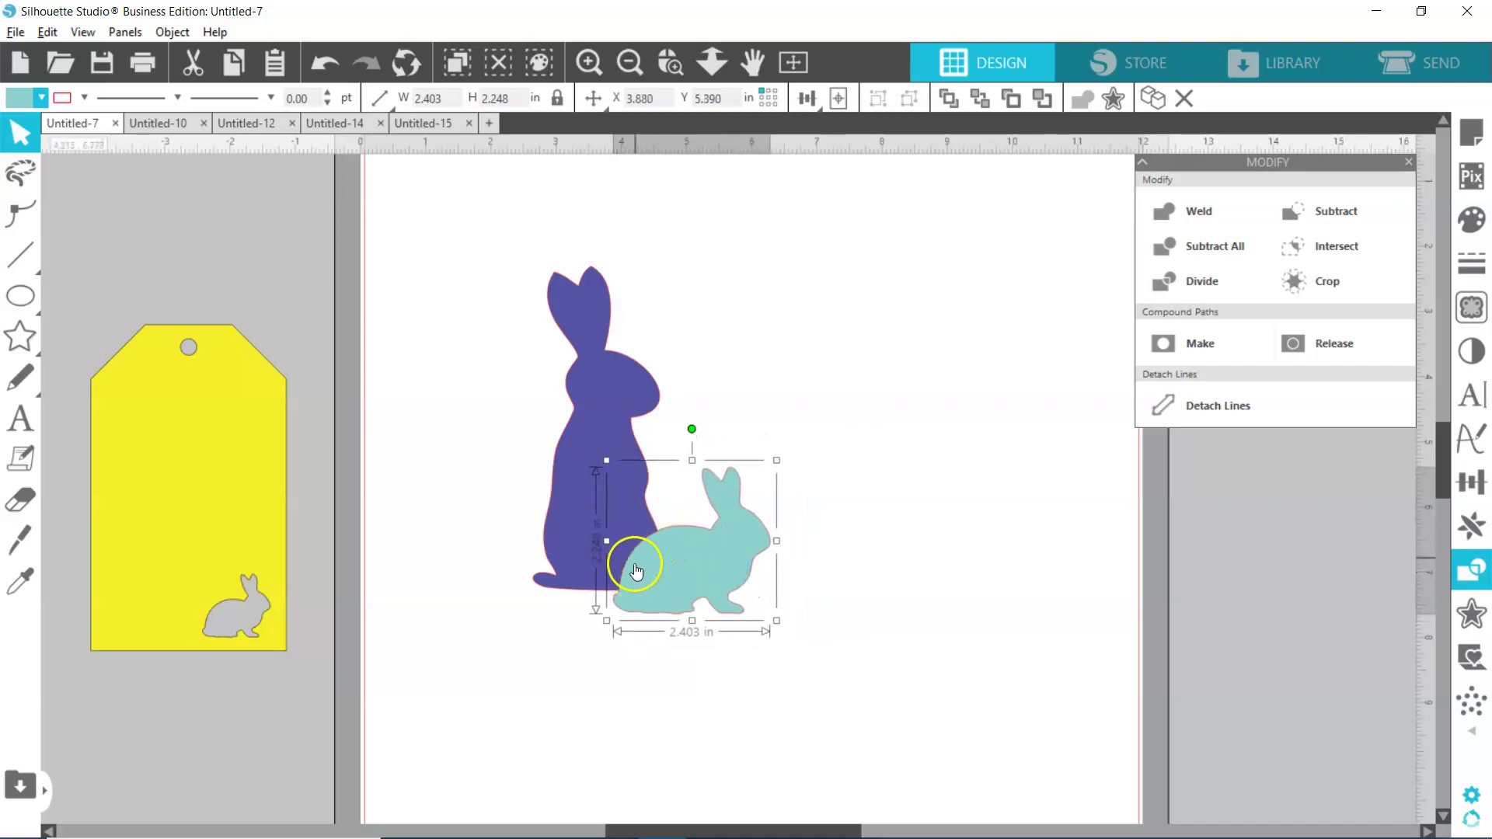
click(714, 568)
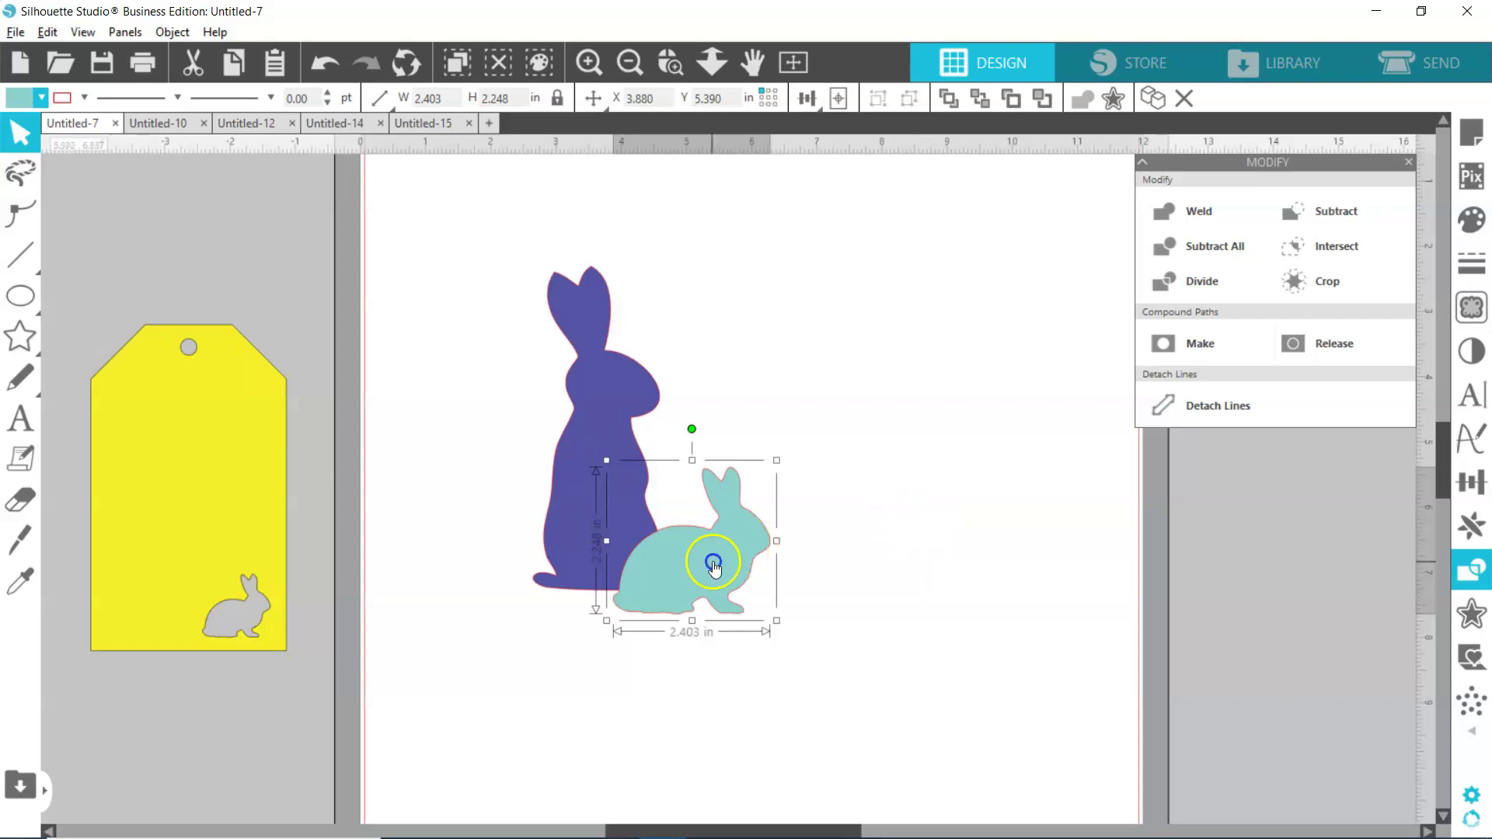
drag(715, 568, 706, 557)
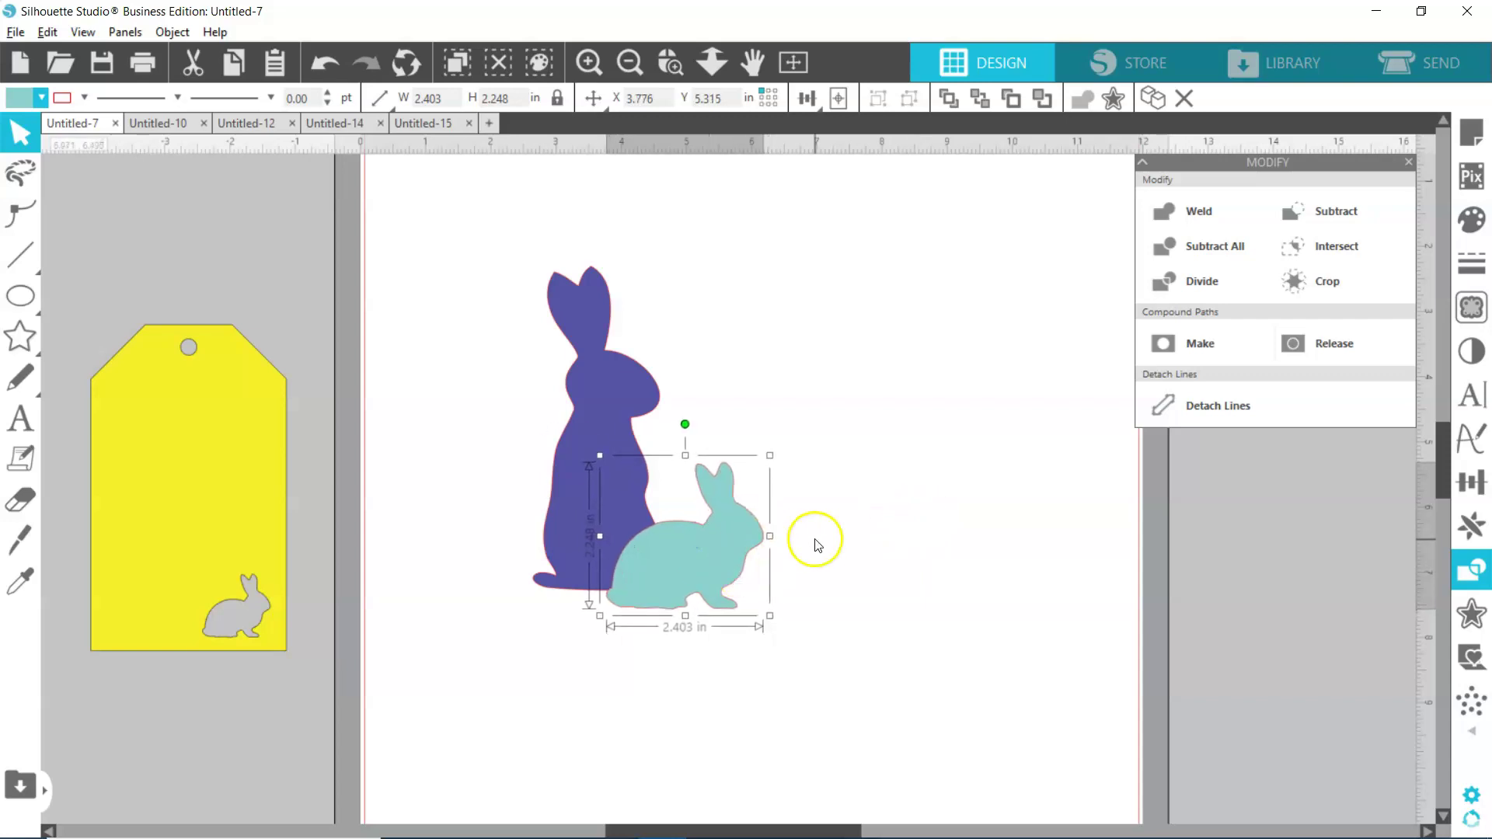
click(847, 526)
click(739, 550)
key(i)
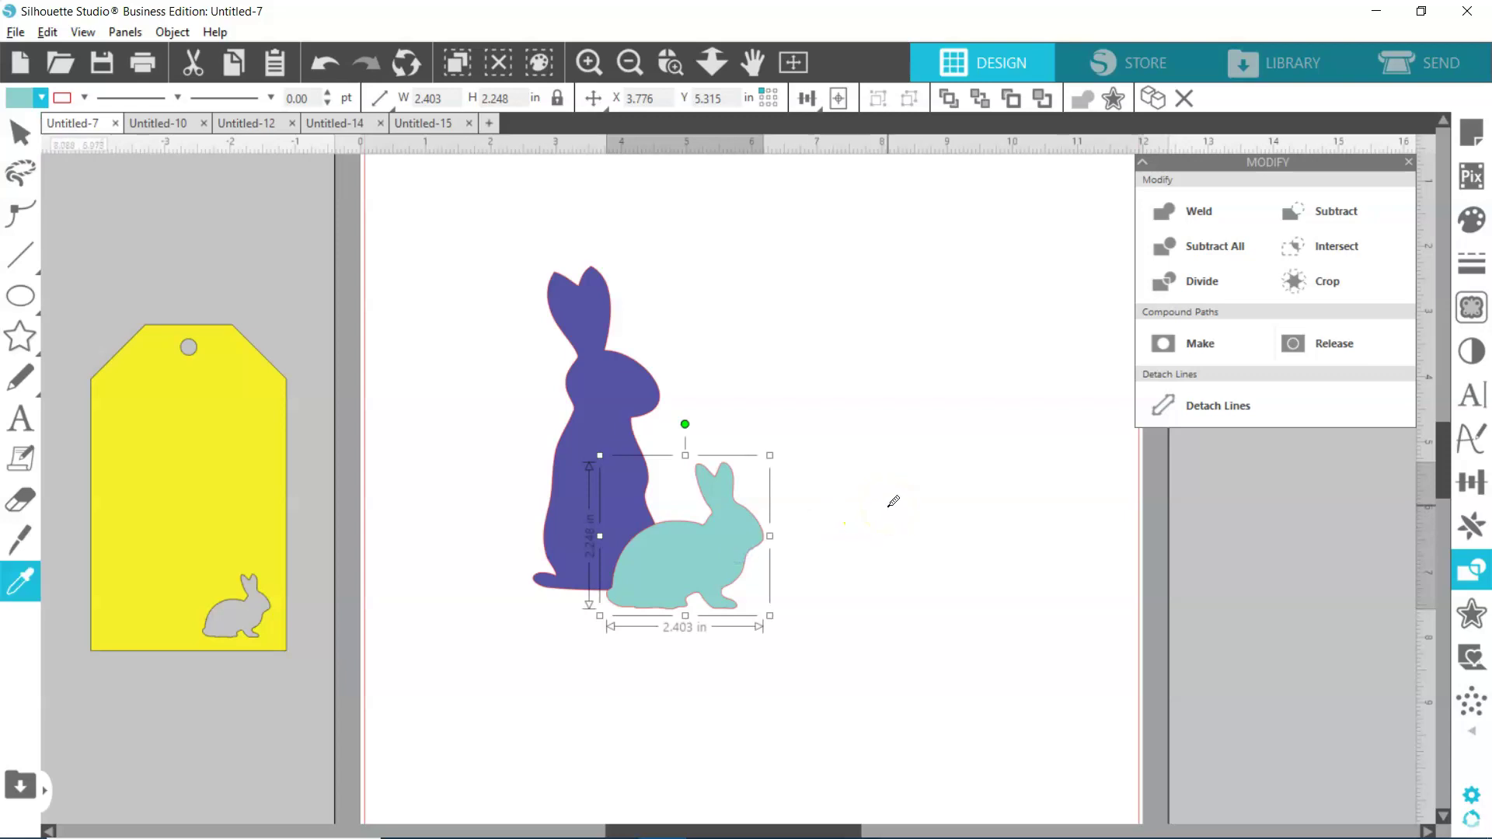
key(v)
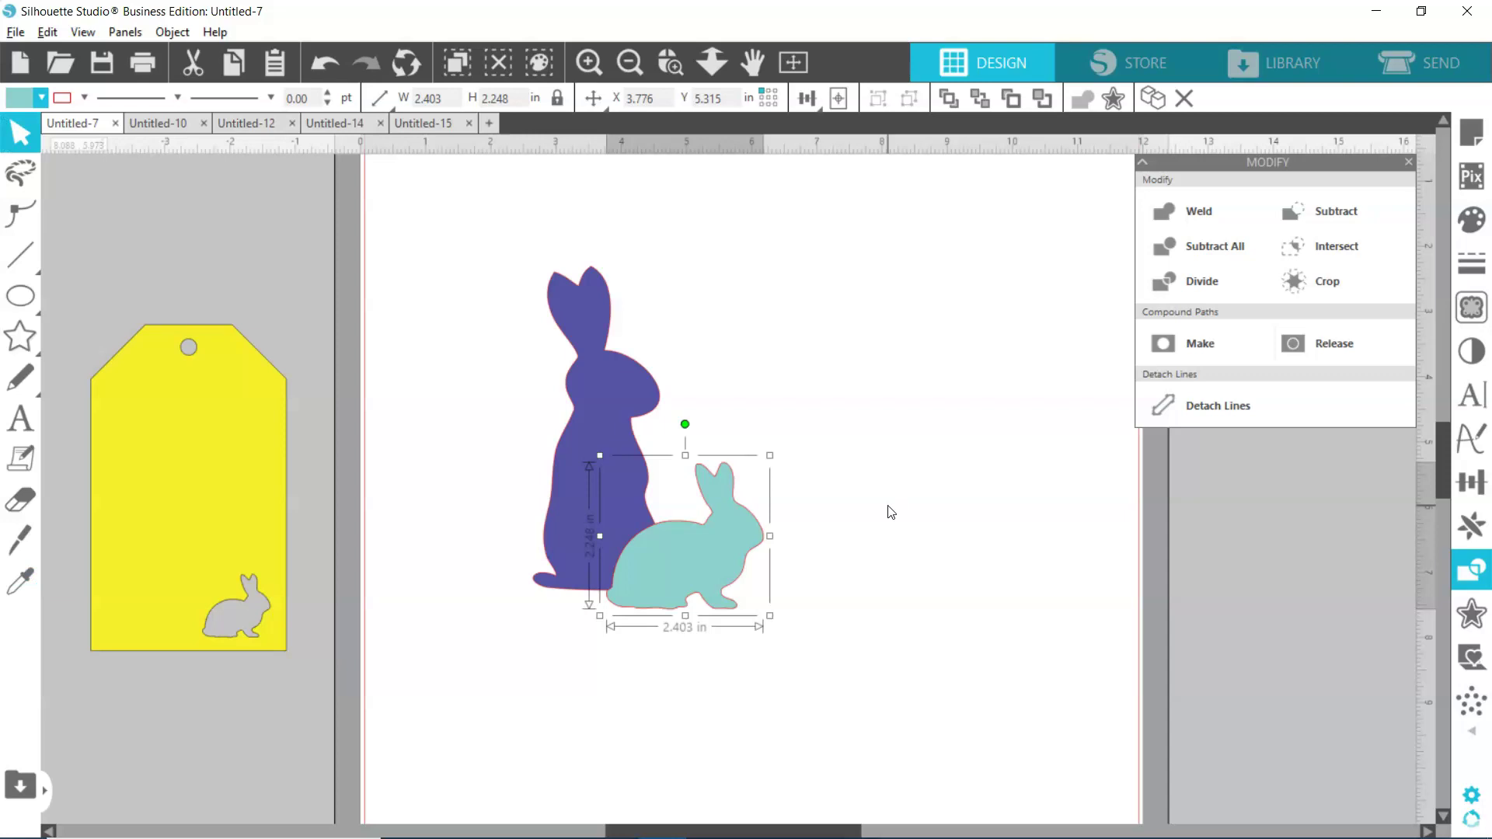
click(918, 473)
drag(706, 567, 750, 605)
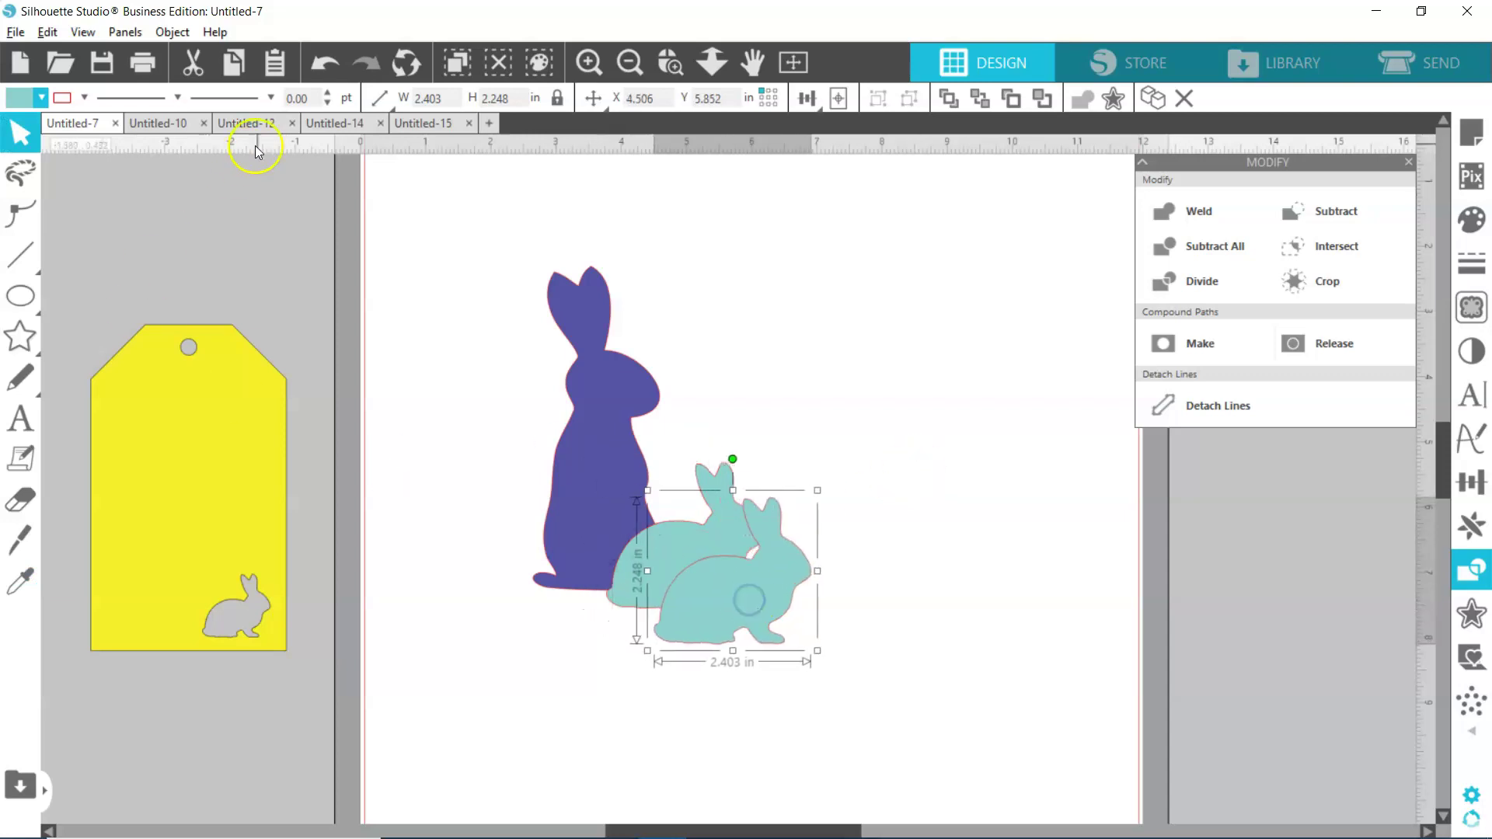
click(325, 62)
click(840, 437)
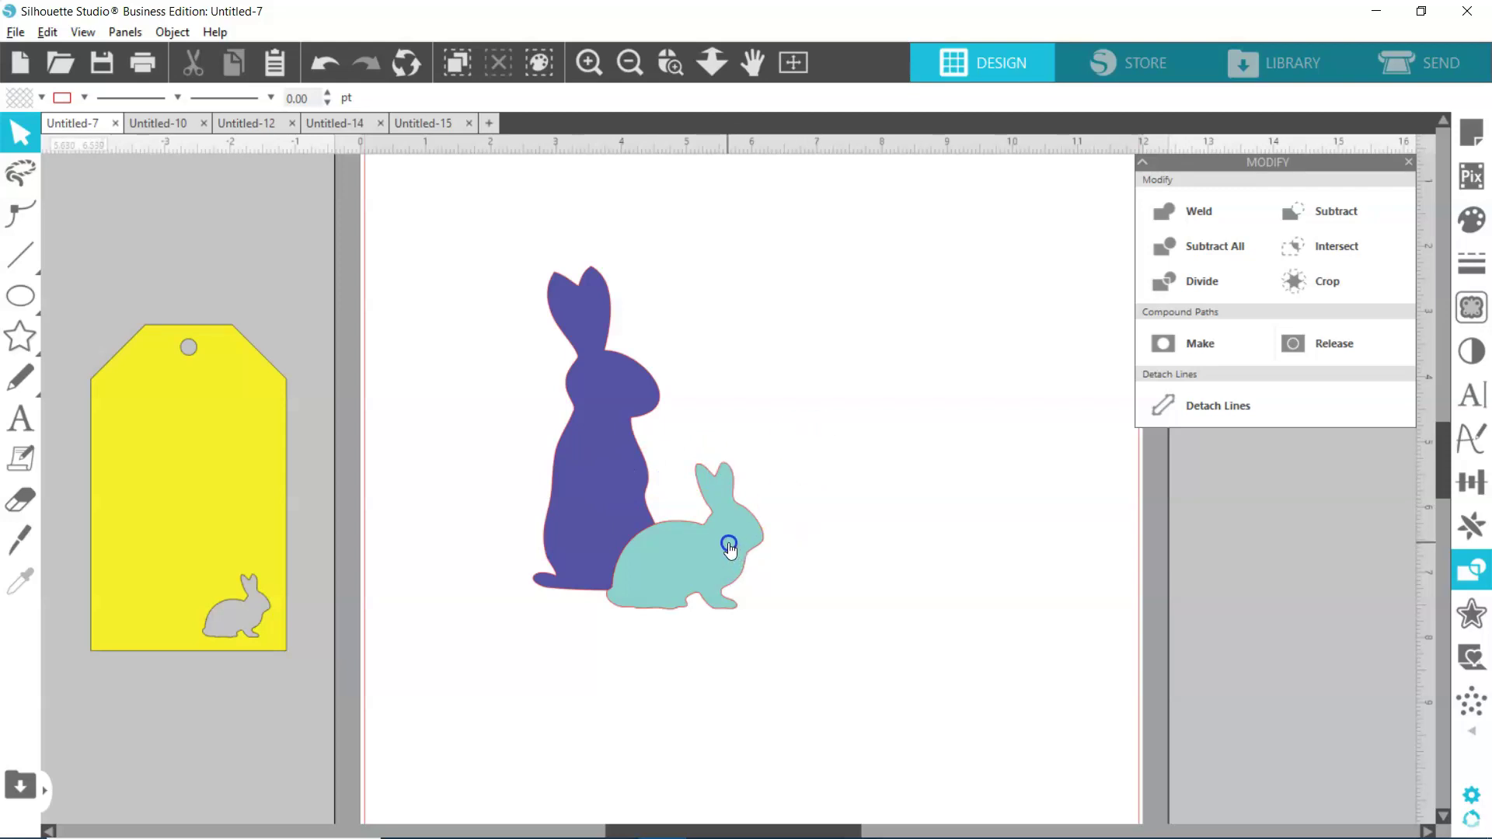
Step: Subtract the front teal bunny from the dark blue-purple upright bunny behind it
click(730, 544)
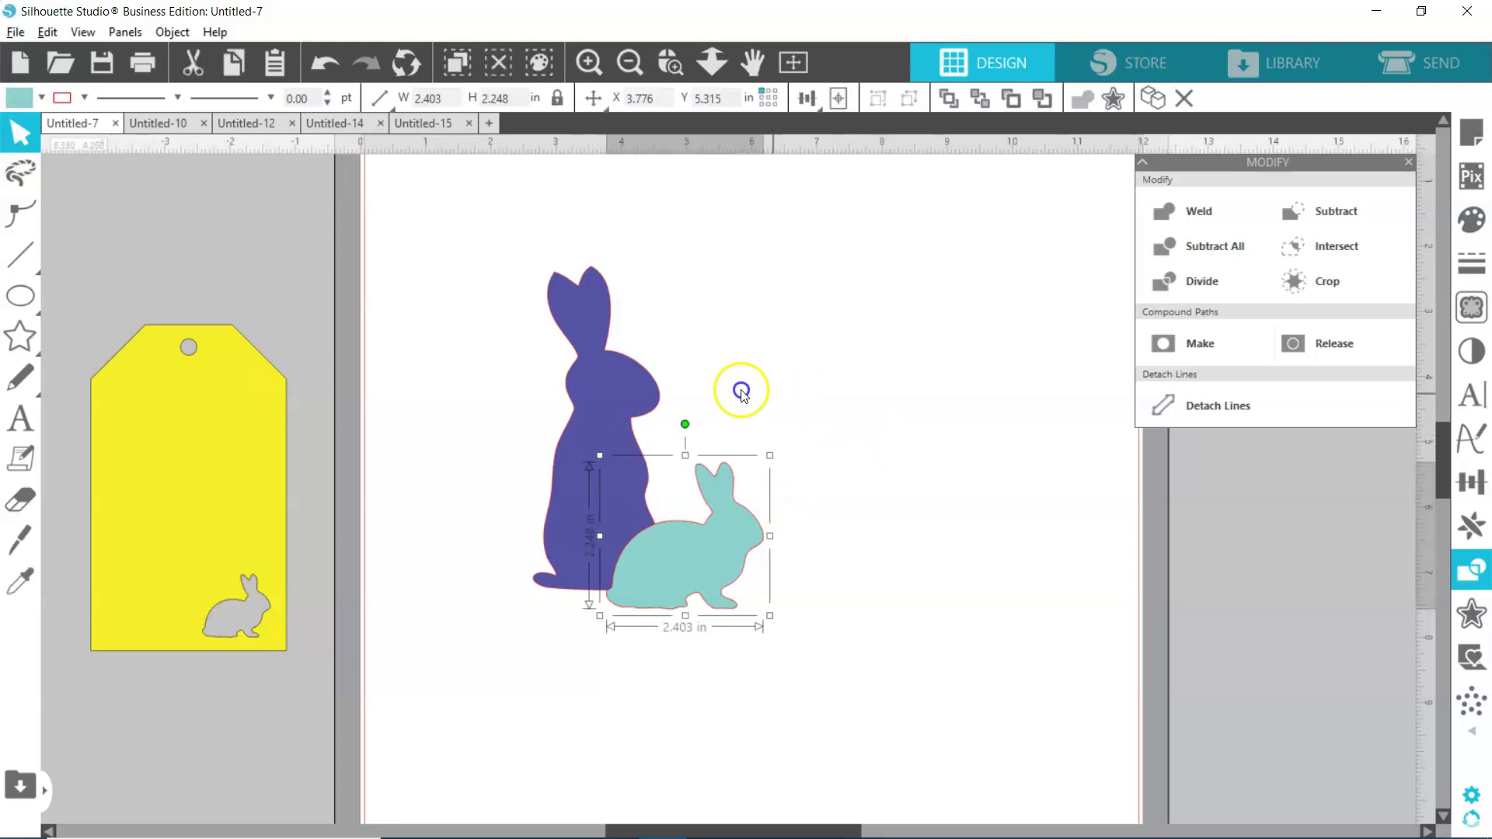
shift+click(645, 386)
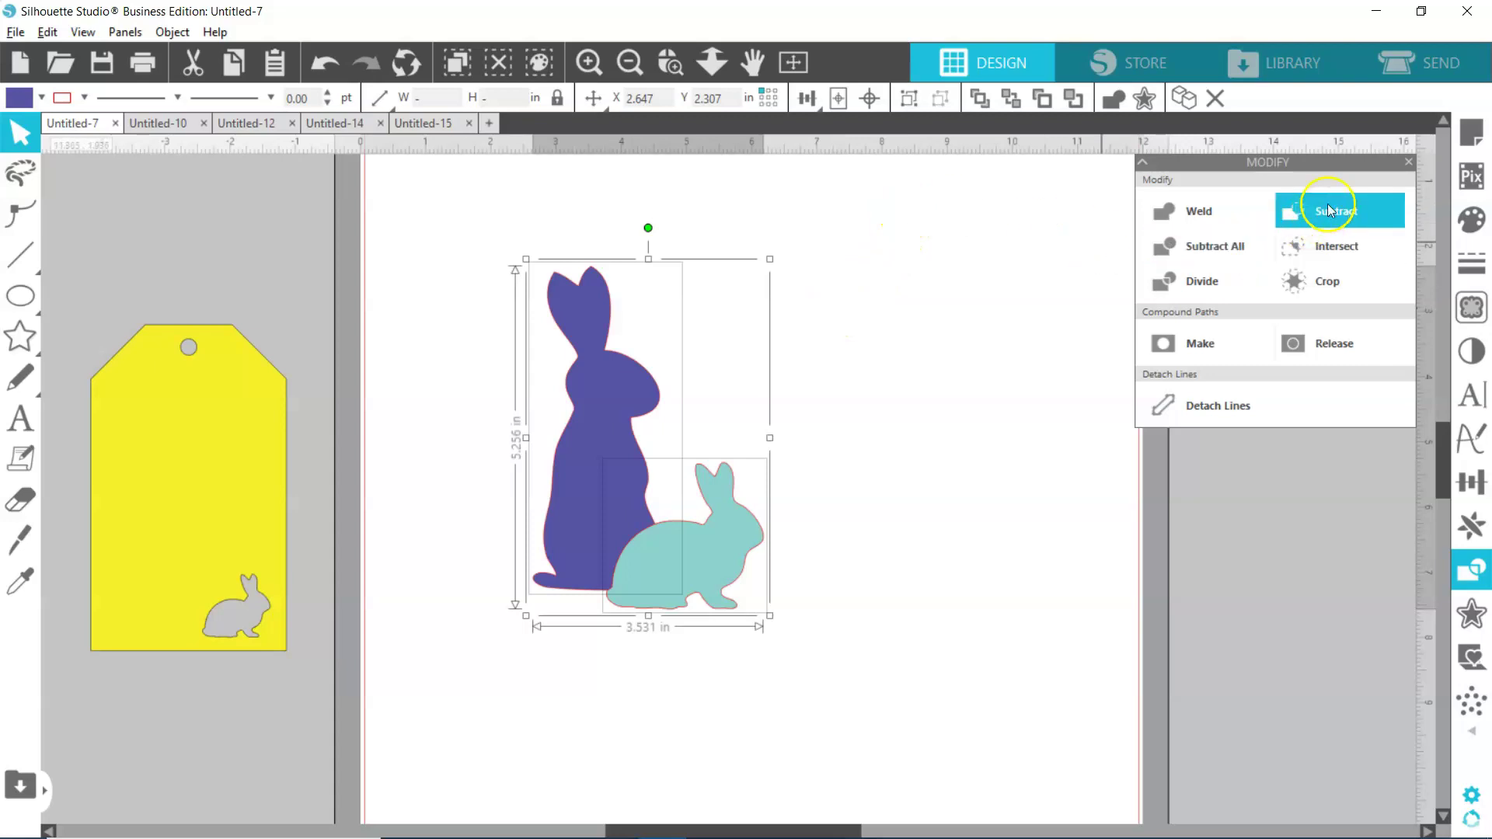
click(1312, 223)
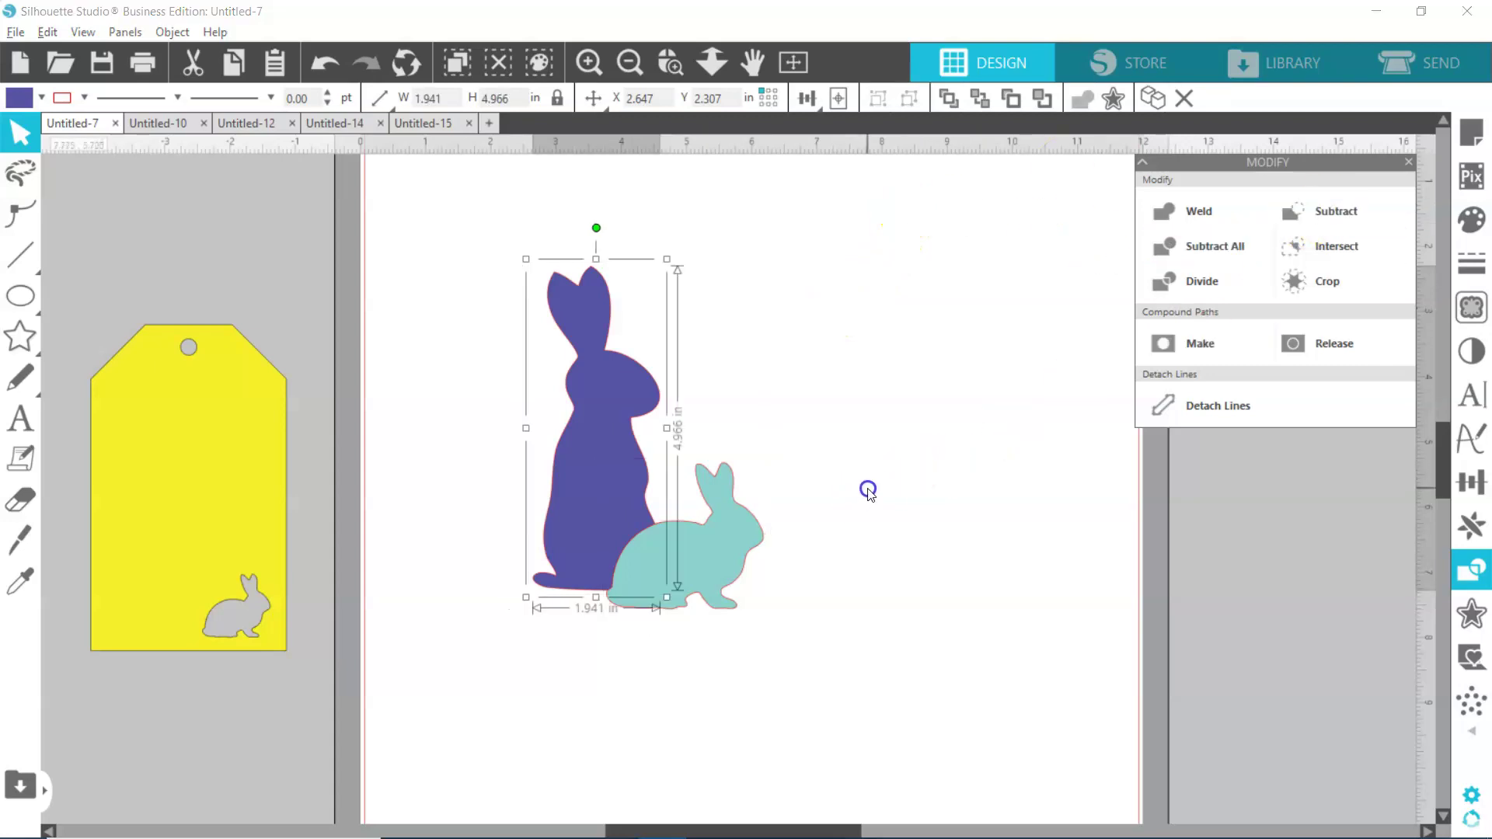
click(868, 492)
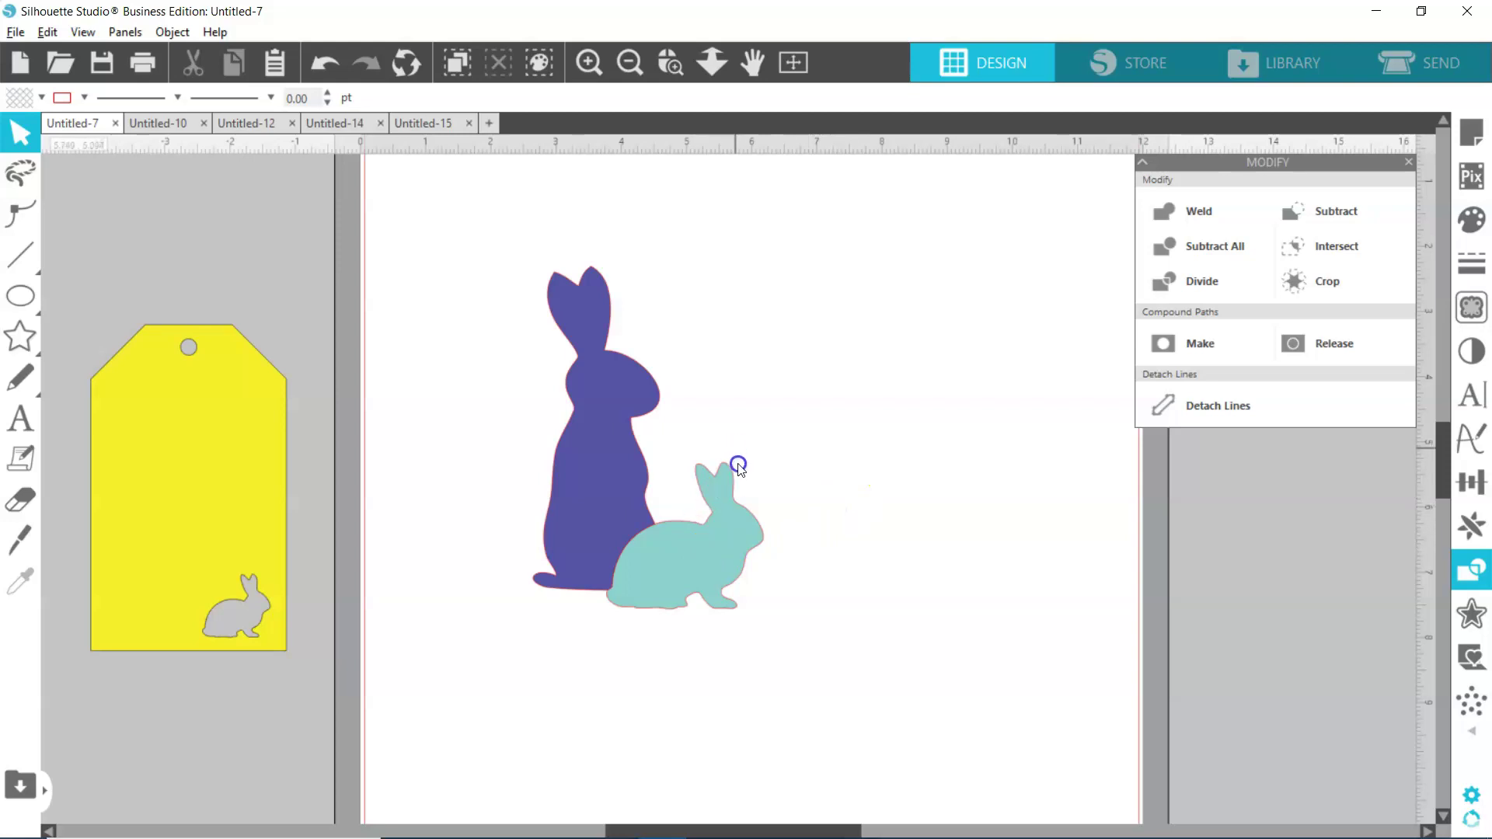
Step: Move the teal bunny aside to inspect the cut edge of the upright bunny, and undo the move
drag(720, 526, 766, 533)
click(913, 486)
click(766, 546)
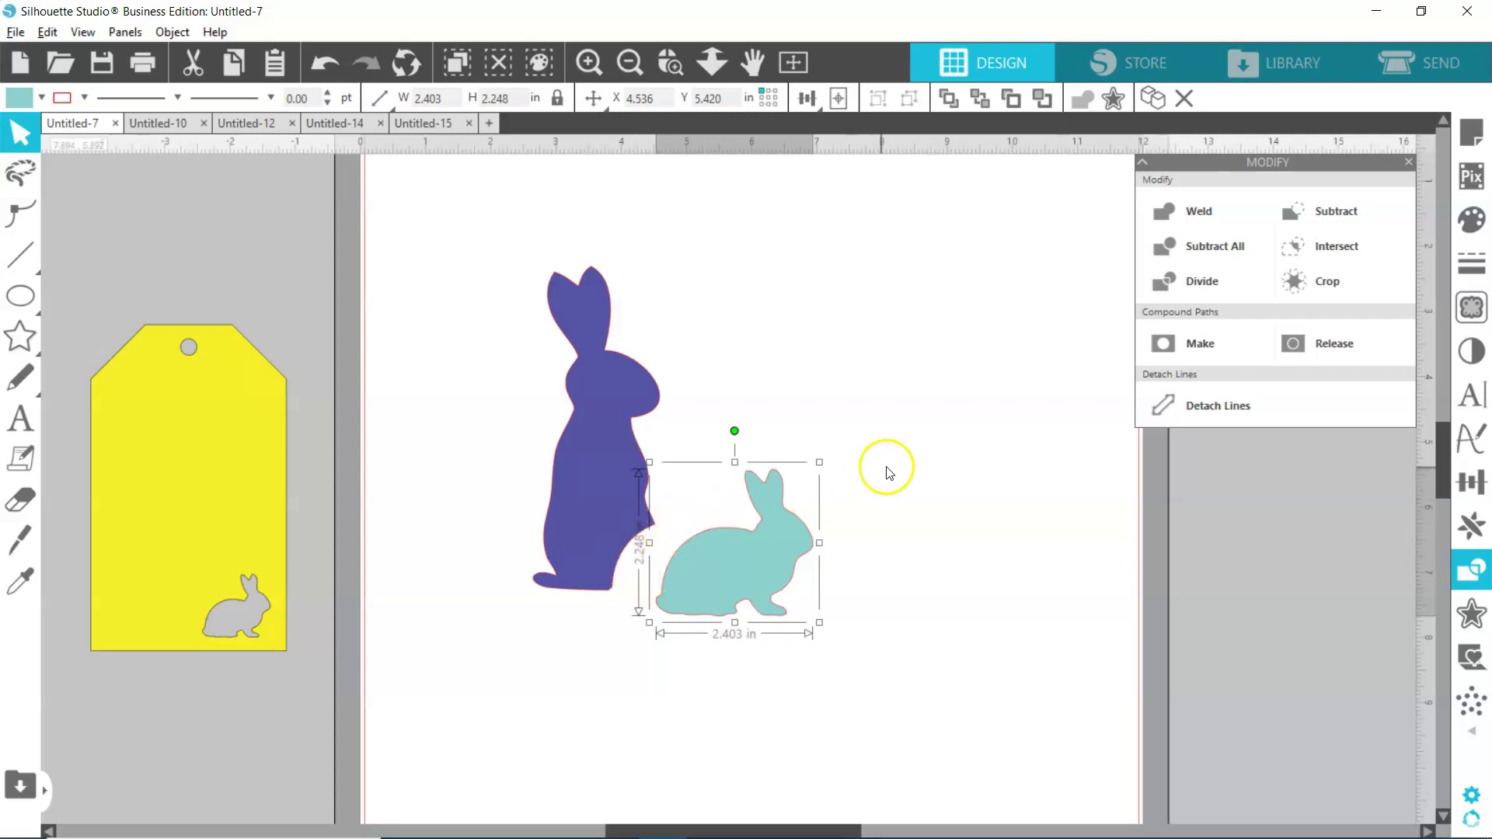
click(330, 71)
click(330, 70)
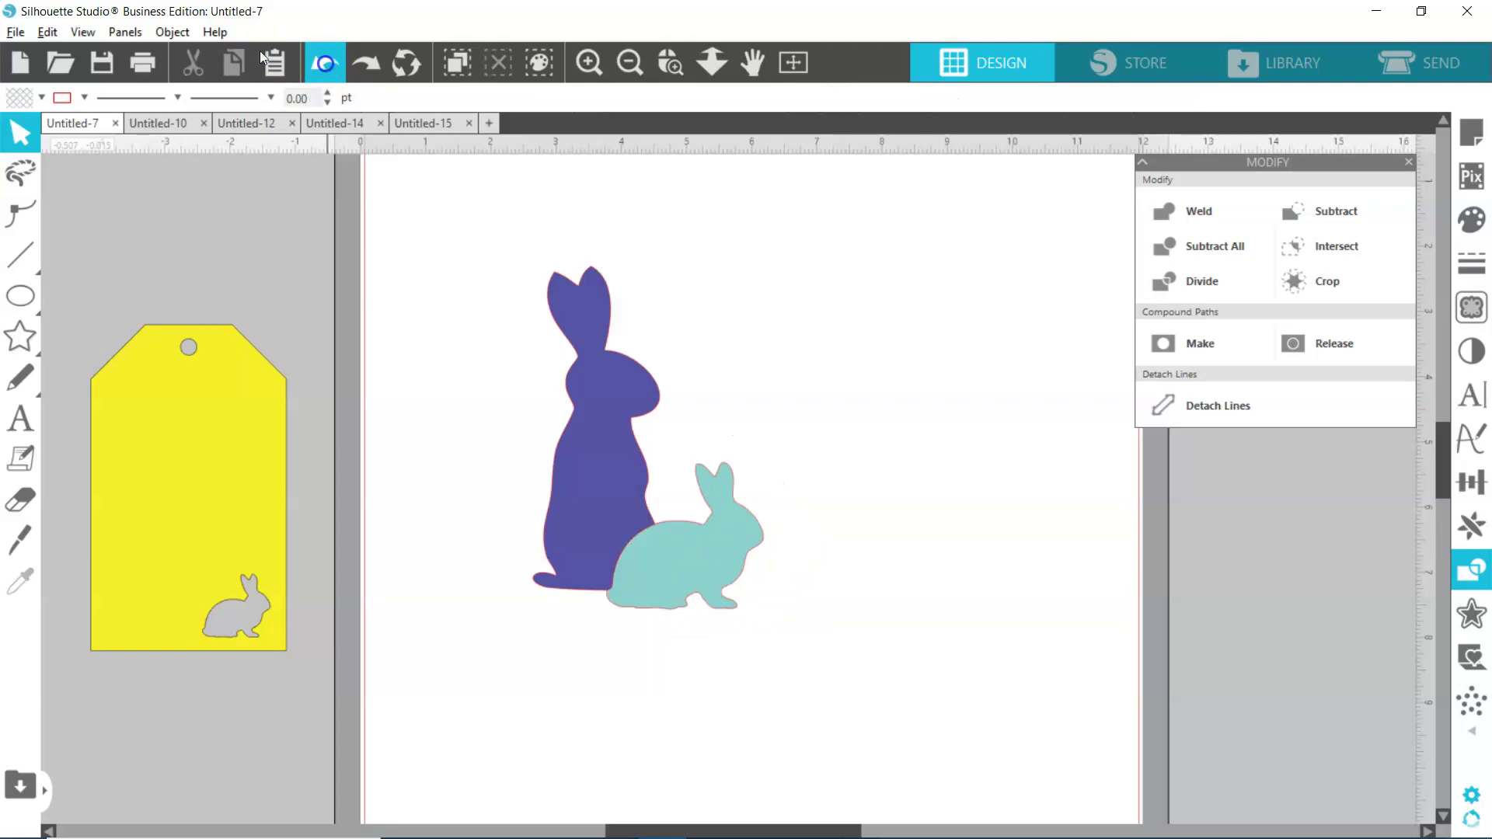
drag(743, 248, 524, 678)
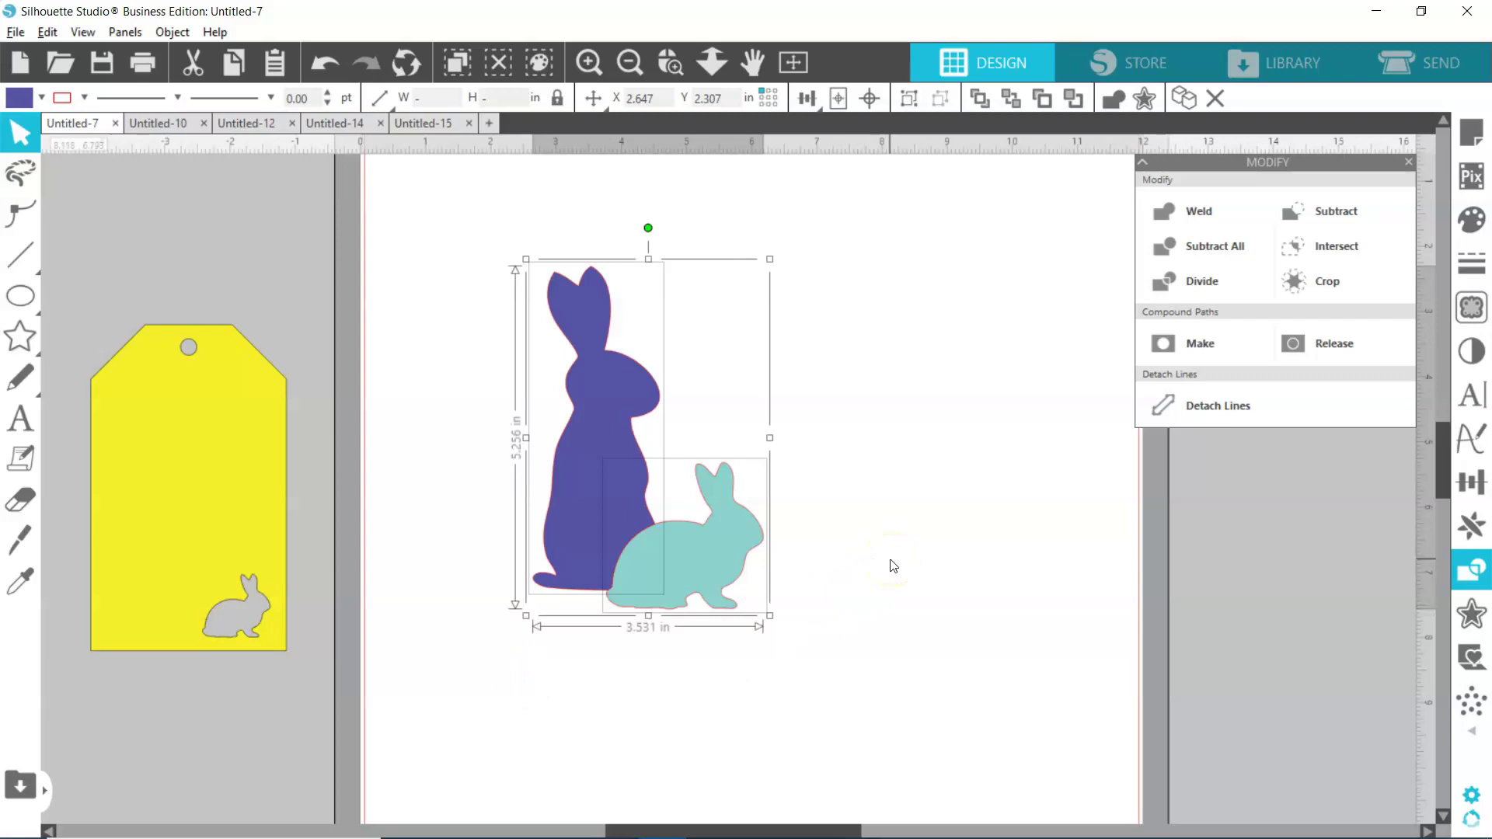
click(958, 296)
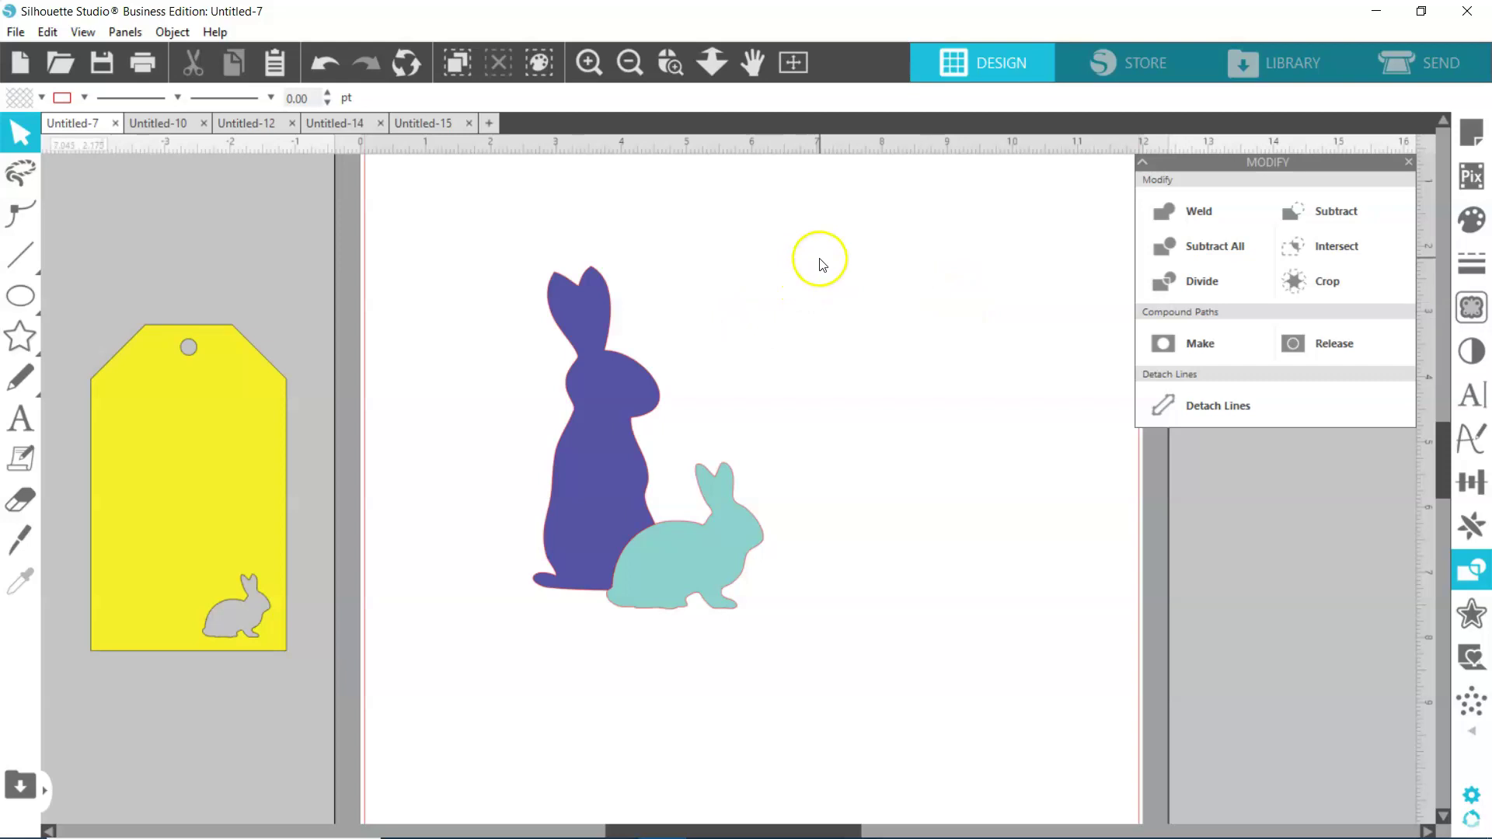
Step: Switch to the Untitled-10 document and move the horizontal guide above the MOM design to about 1.000 in
click(180, 123)
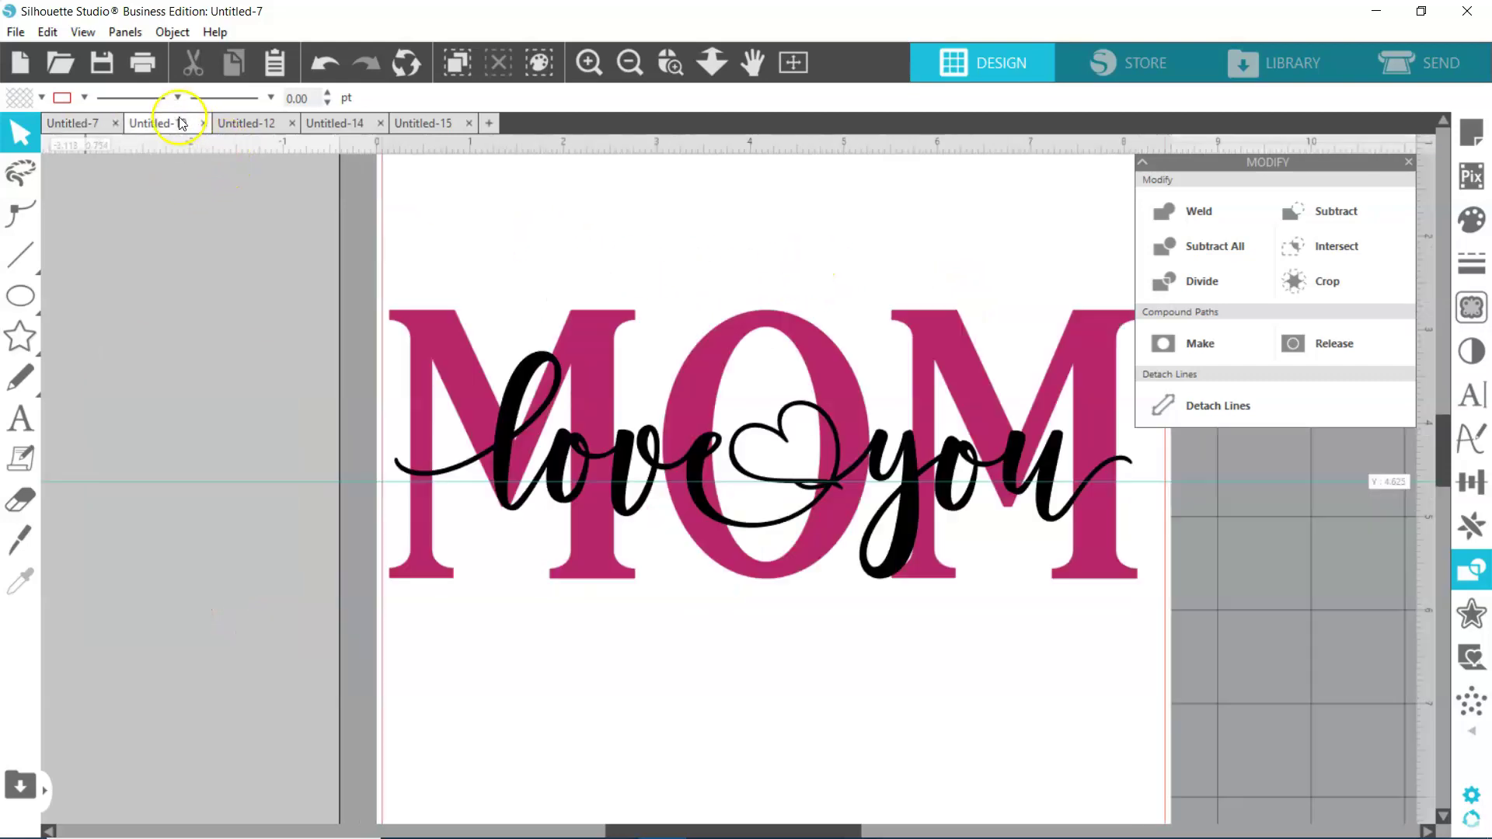
click(1411, 163)
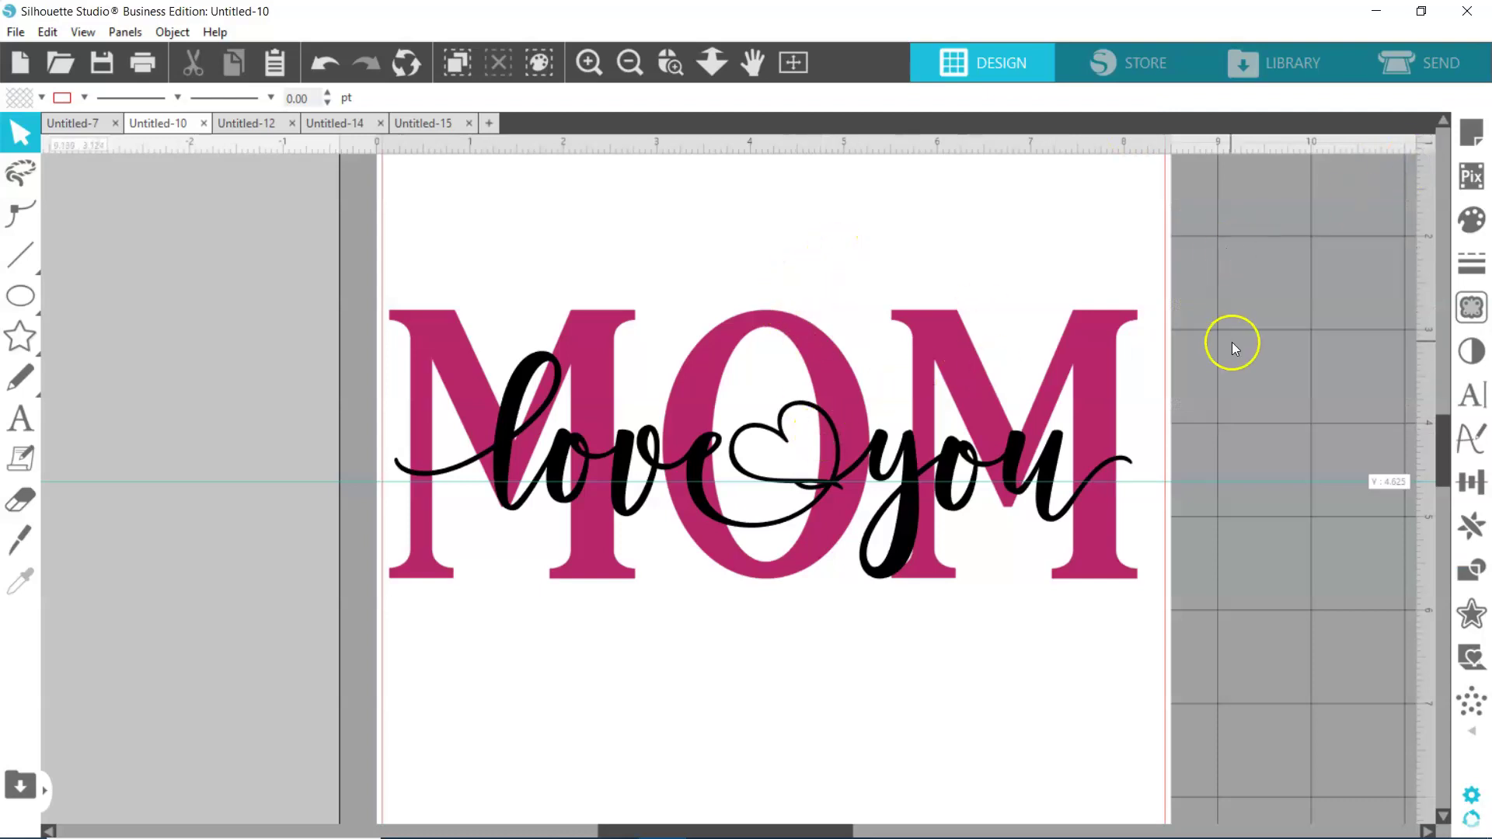
drag(1228, 482, 1248, 143)
click(1249, 249)
click(1142, 541)
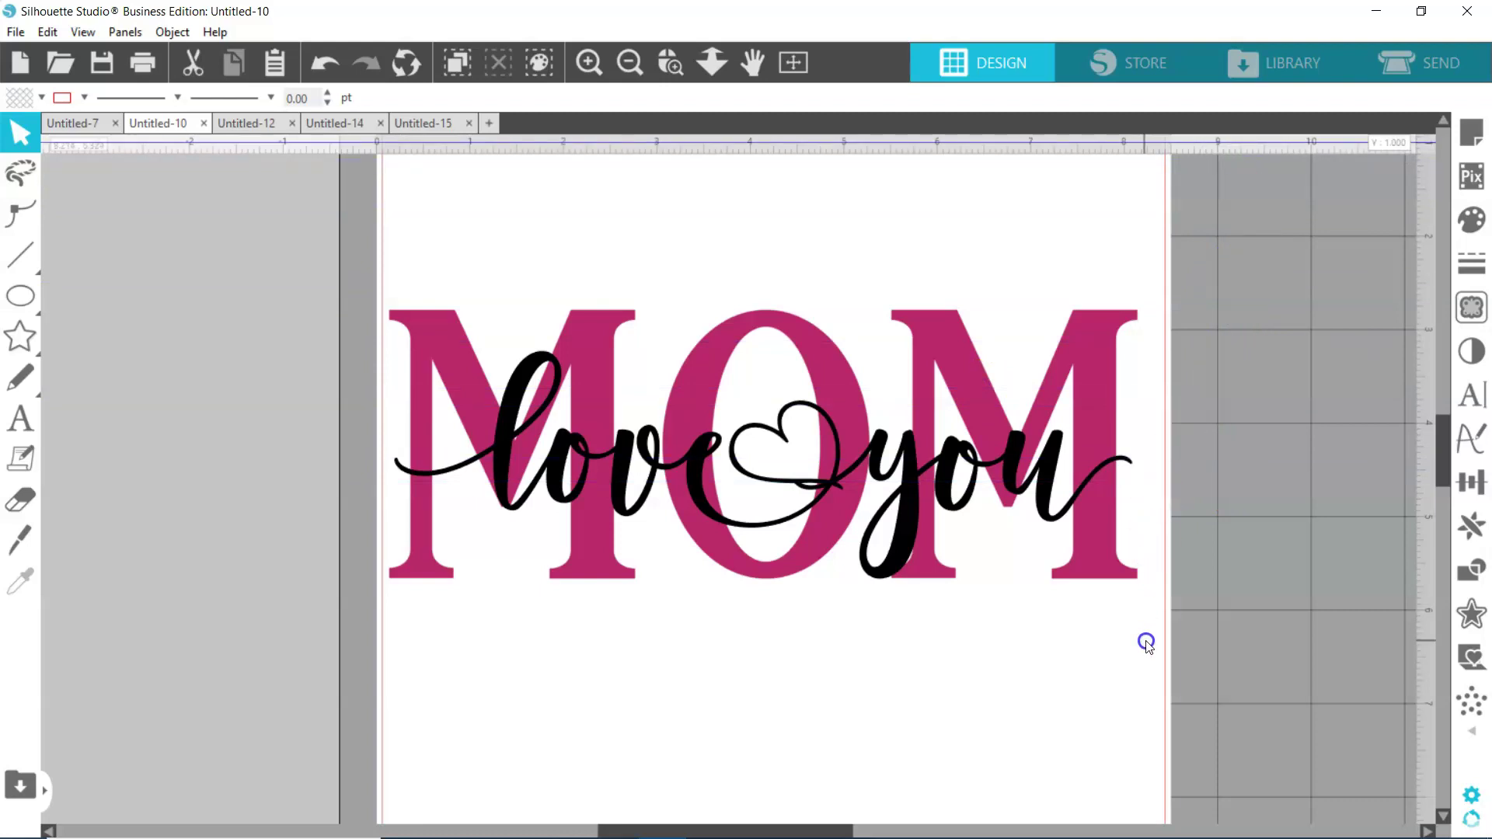
Step: Move the black "love you" script below the MOM letters, and undo the move
drag(1037, 479, 1043, 737)
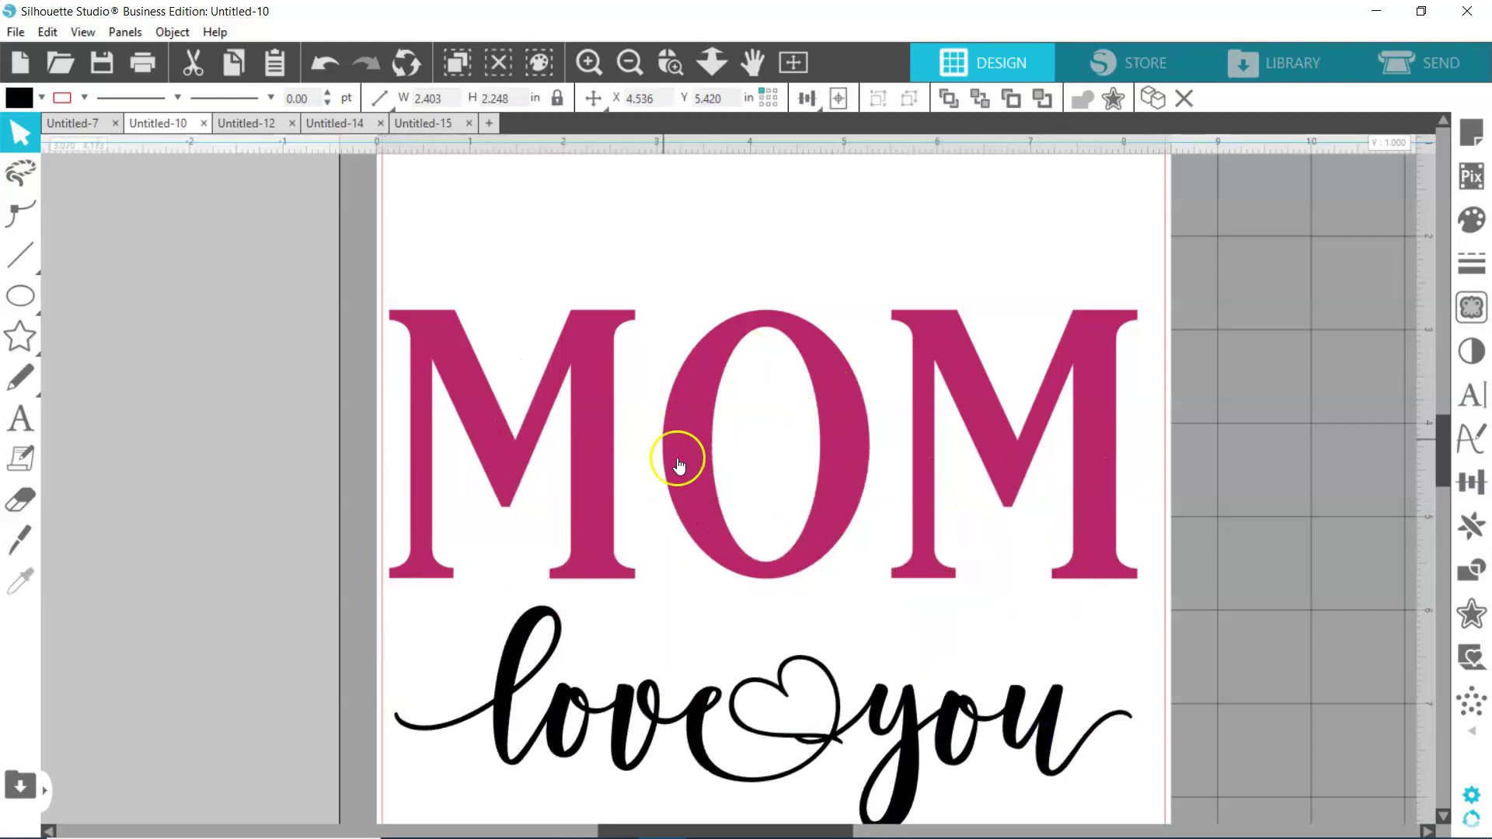
click(1075, 393)
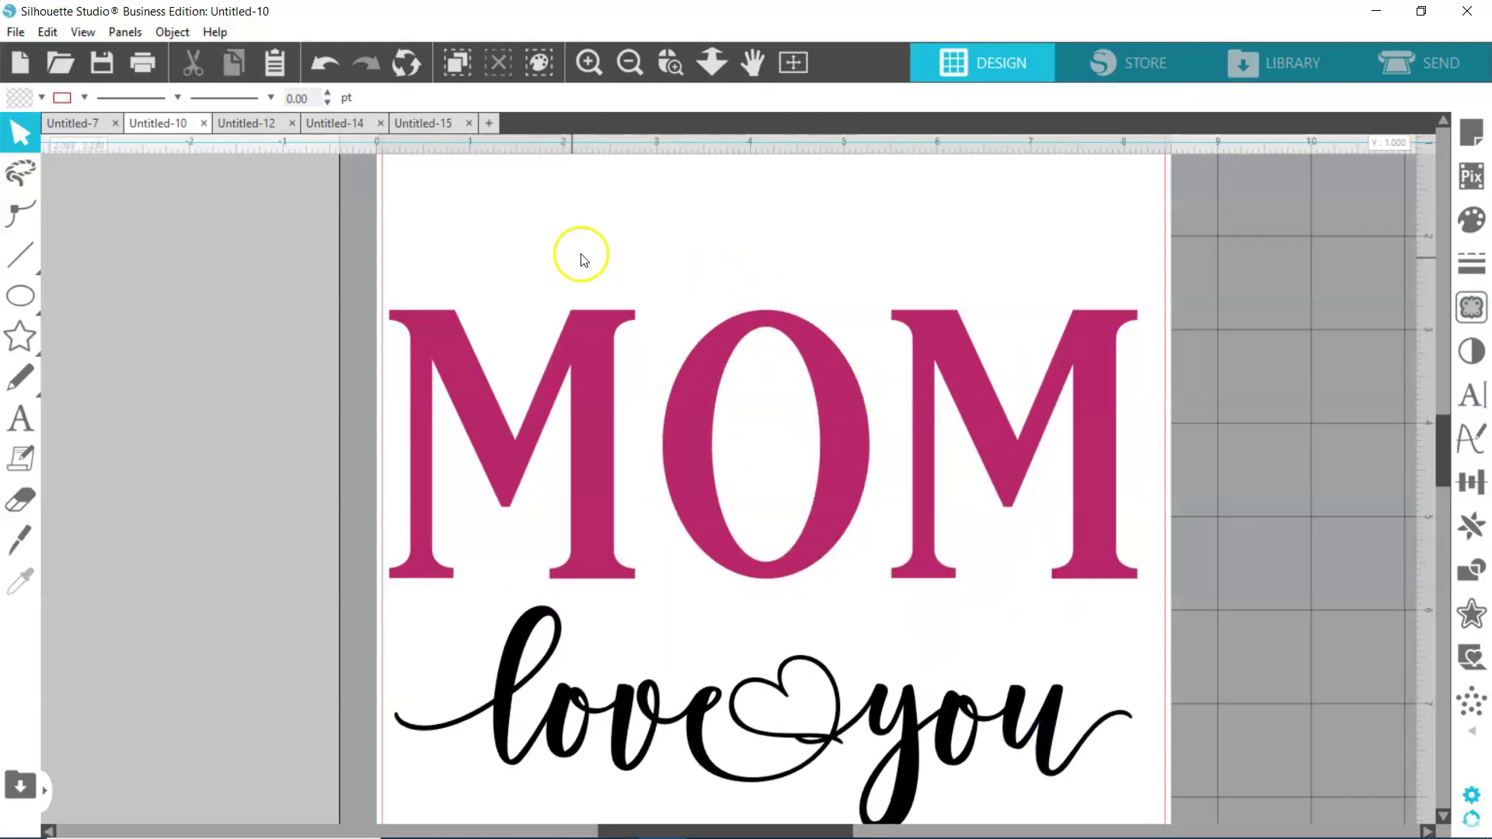
click(317, 65)
click(317, 66)
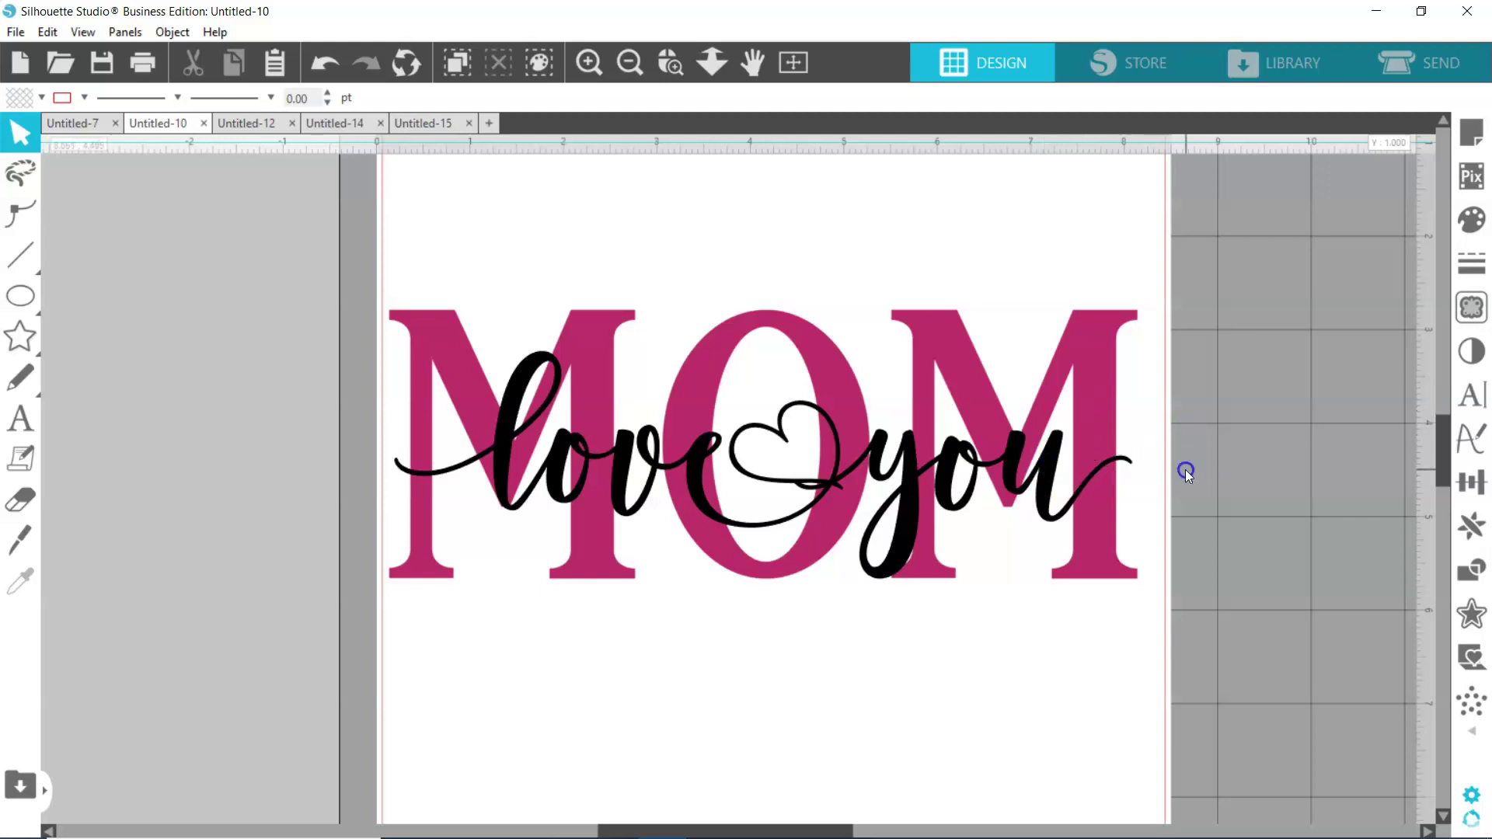
Step: Create a 0.025 in rounded offset around the black "love you" script and fill the offset with teal
click(1055, 470)
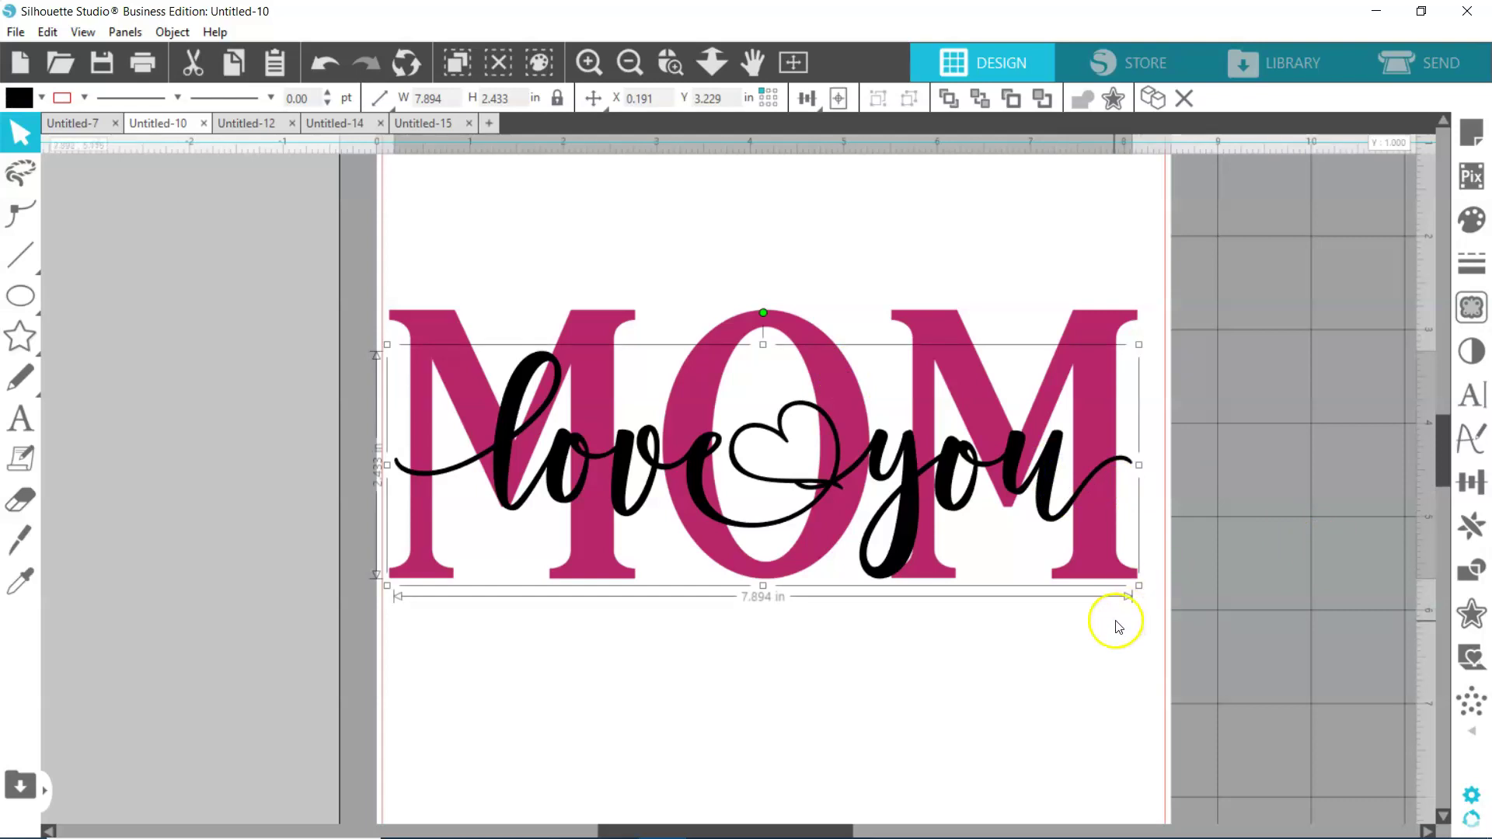
click(1476, 616)
click(1187, 213)
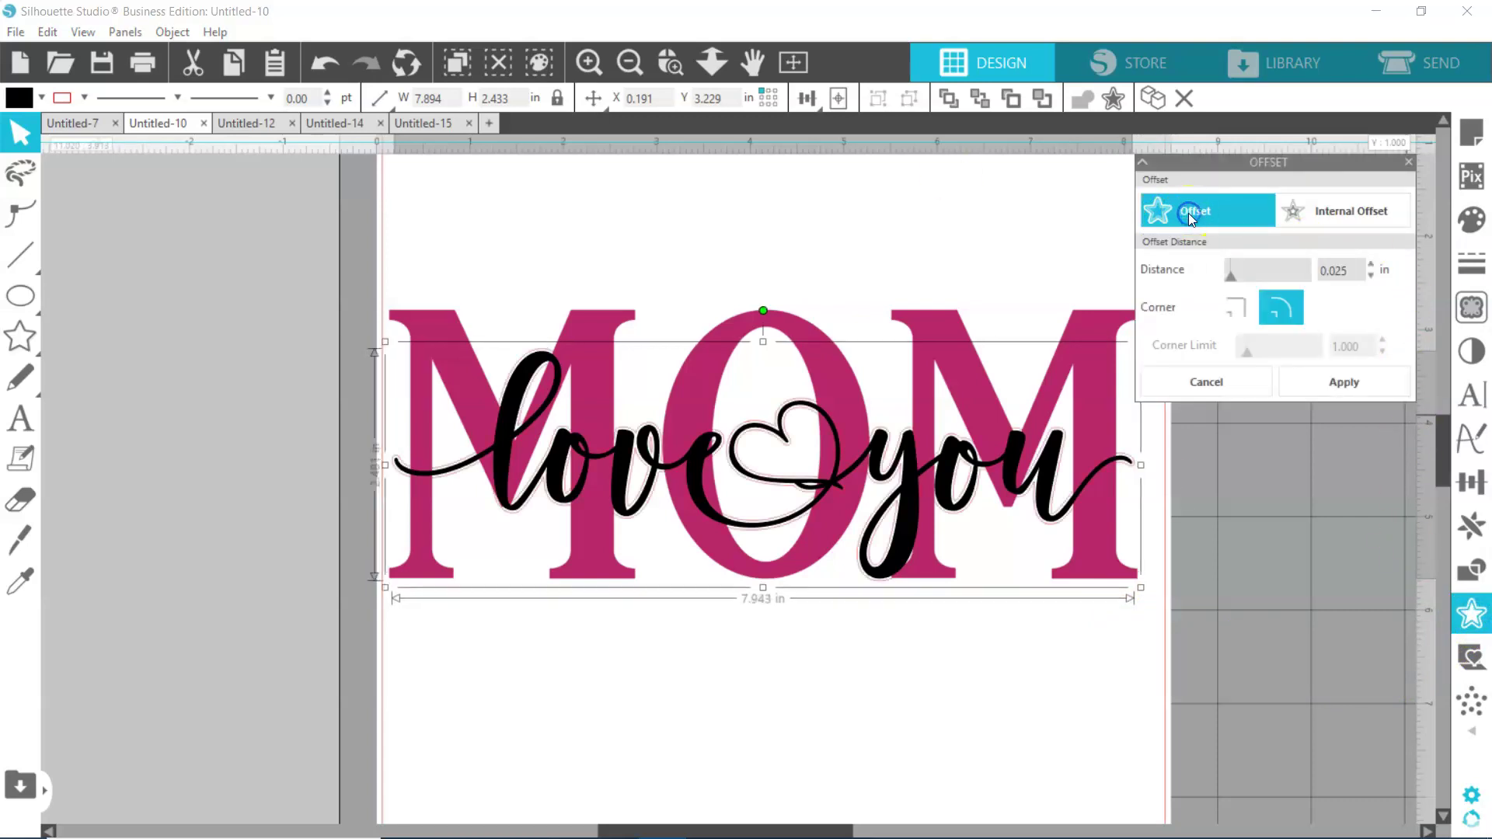
click(1331, 274)
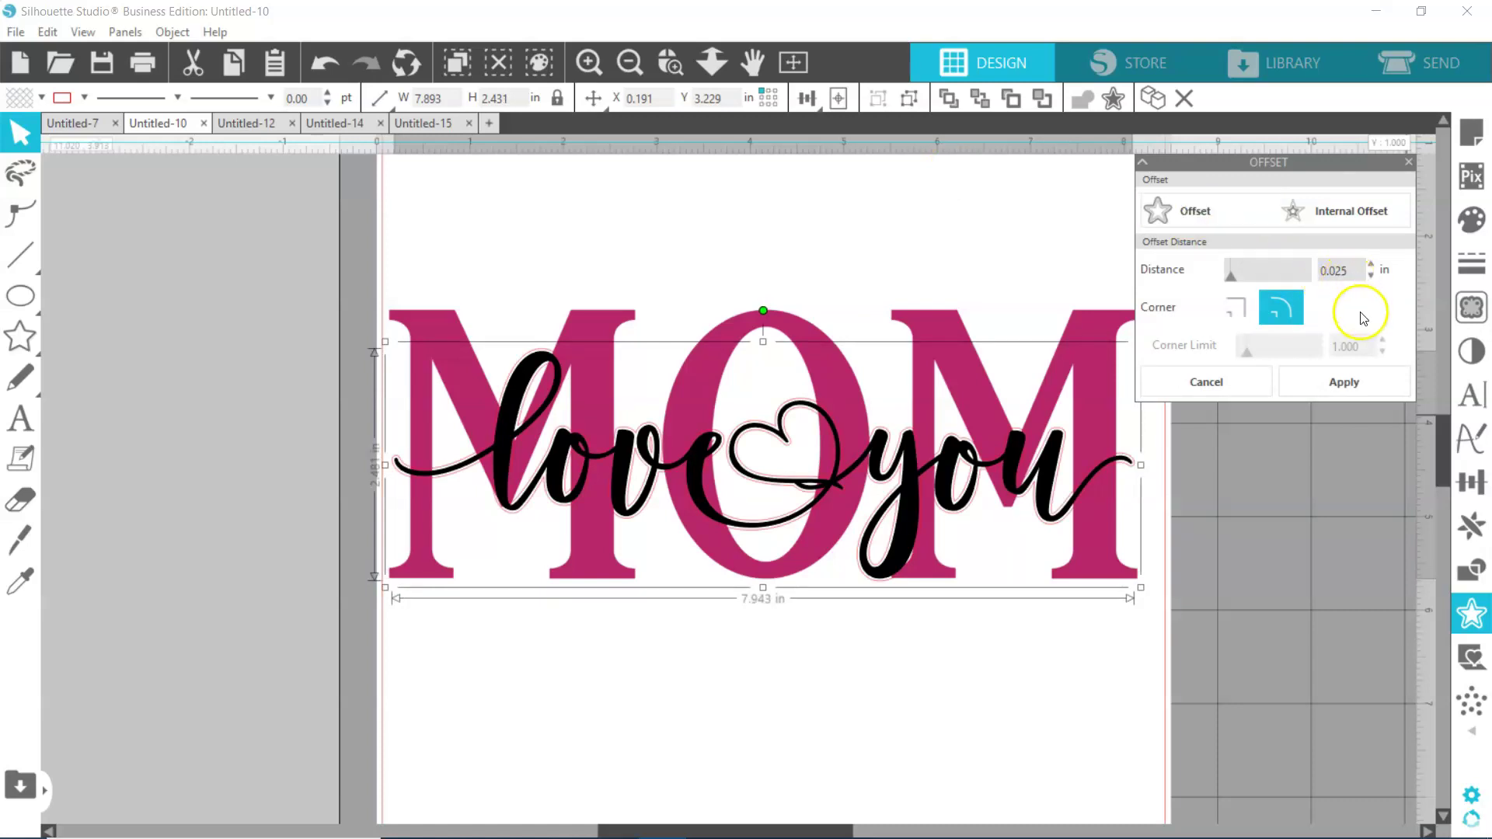
click(1355, 381)
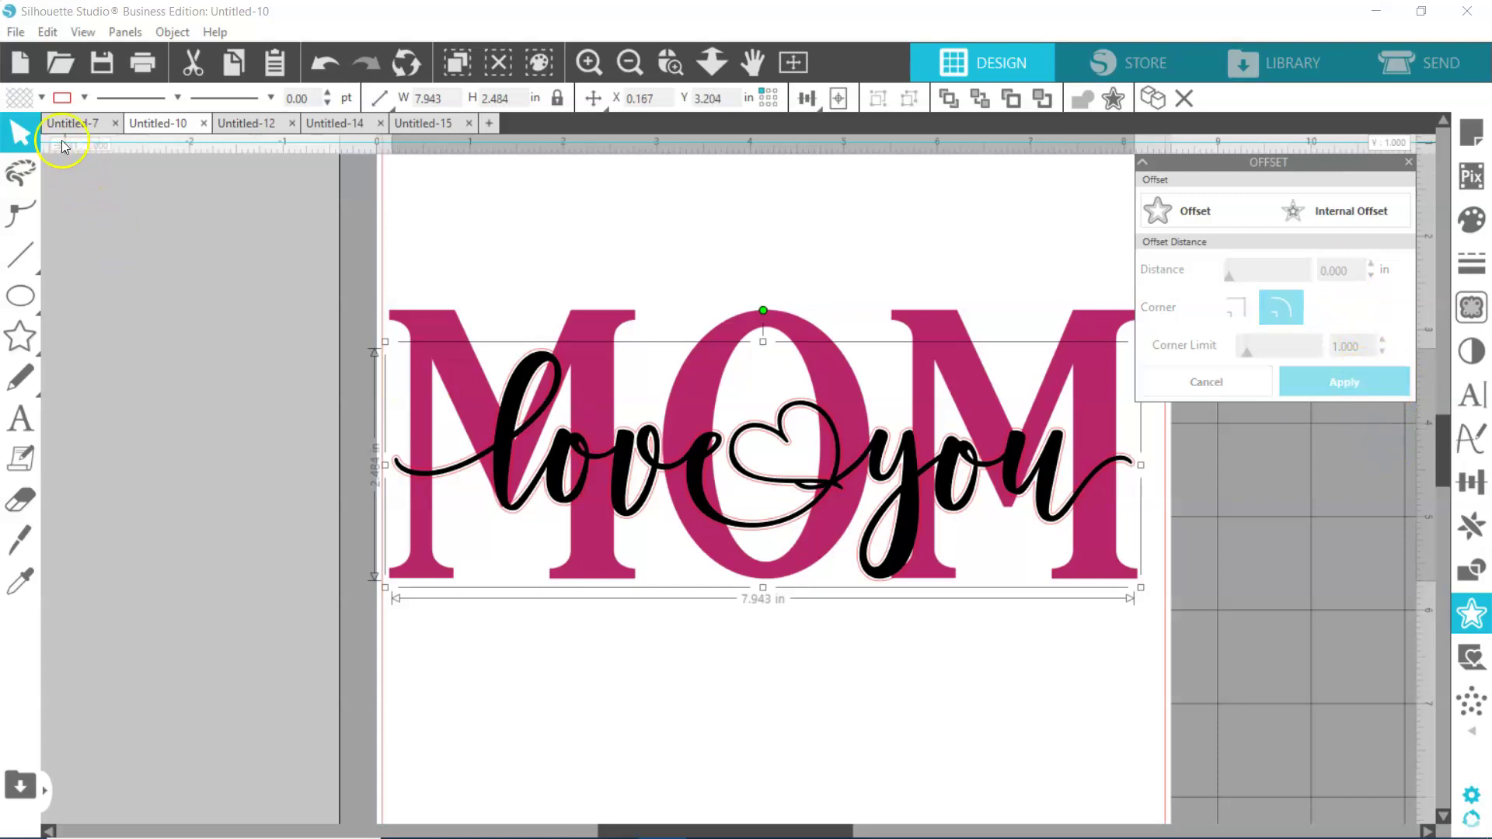
click(41, 98)
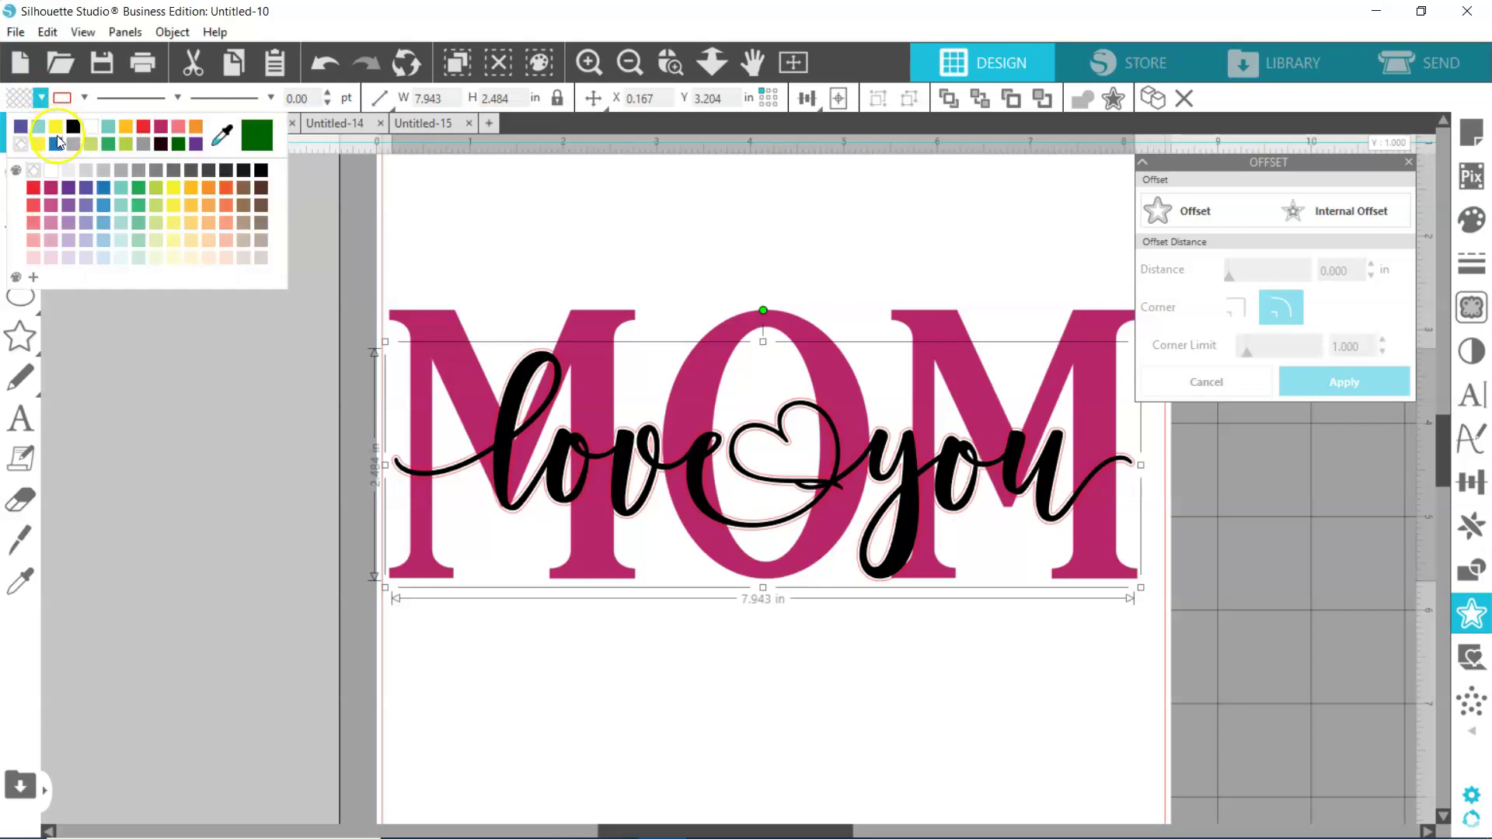
click(122, 187)
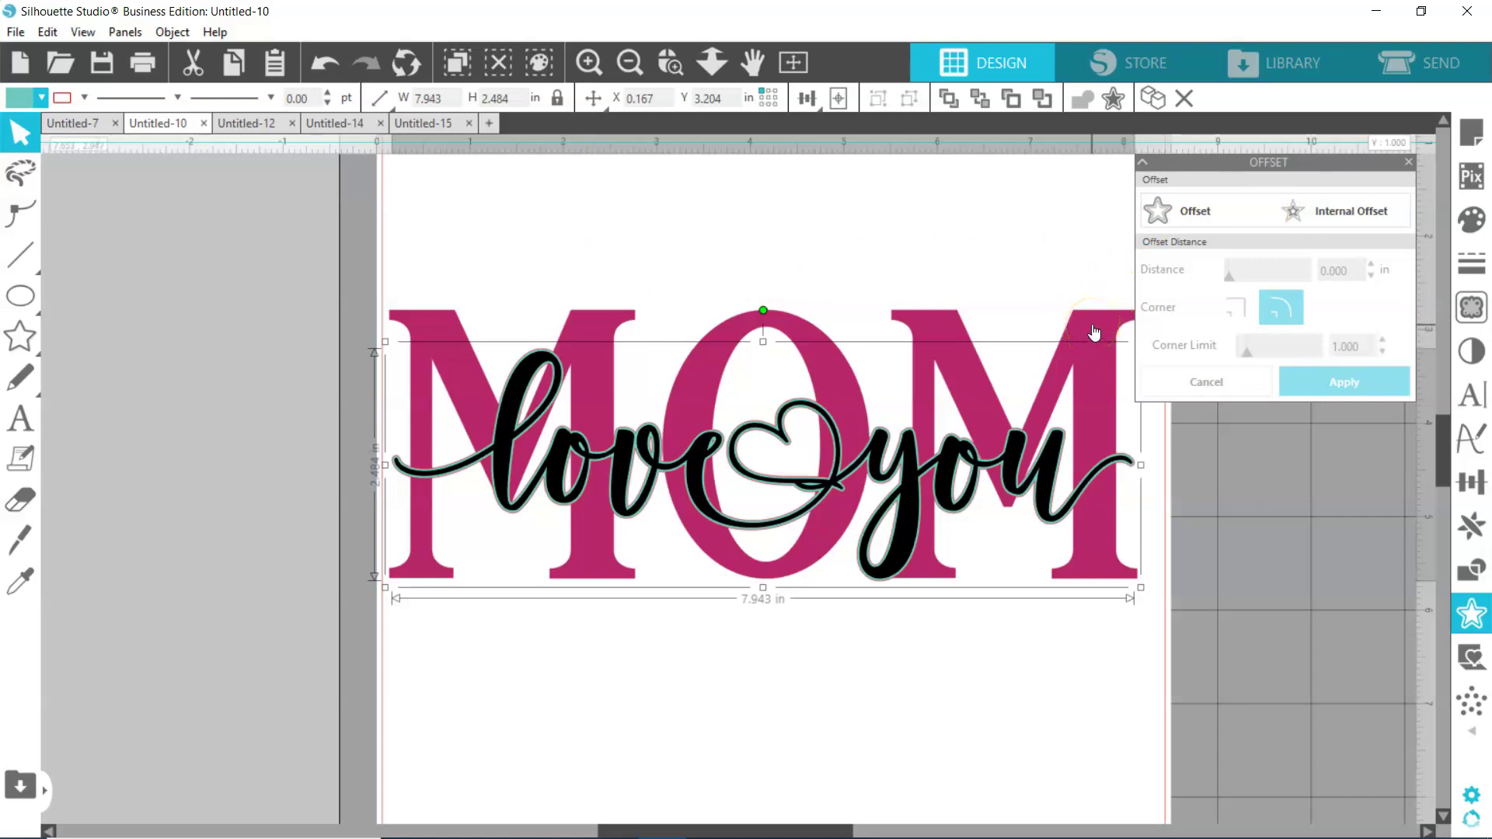
Step: Subtract the teal offset from the magenta MOM letters
key(ctrl+a)
click(1113, 305)
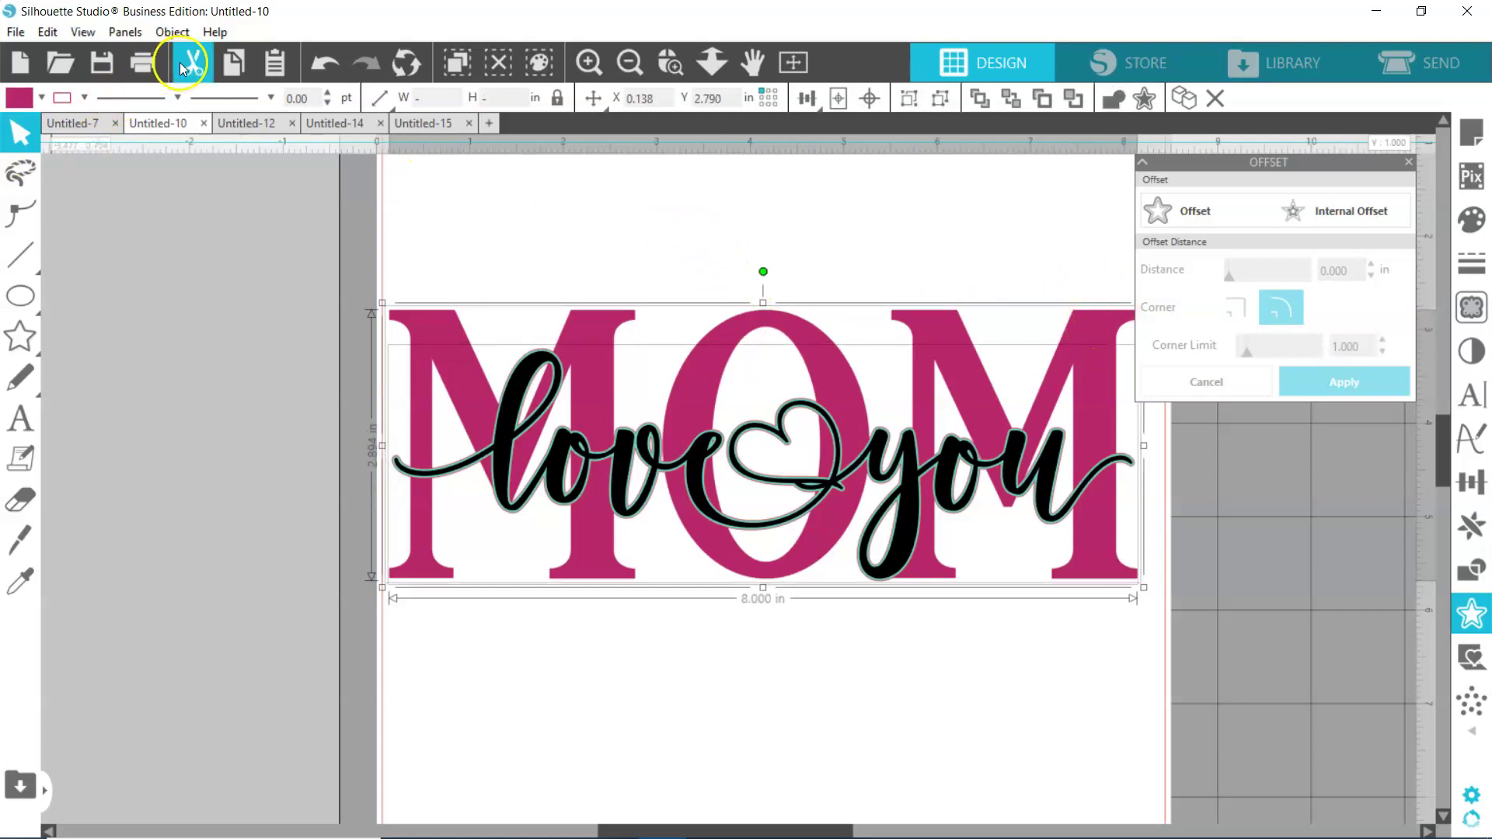
click(1481, 579)
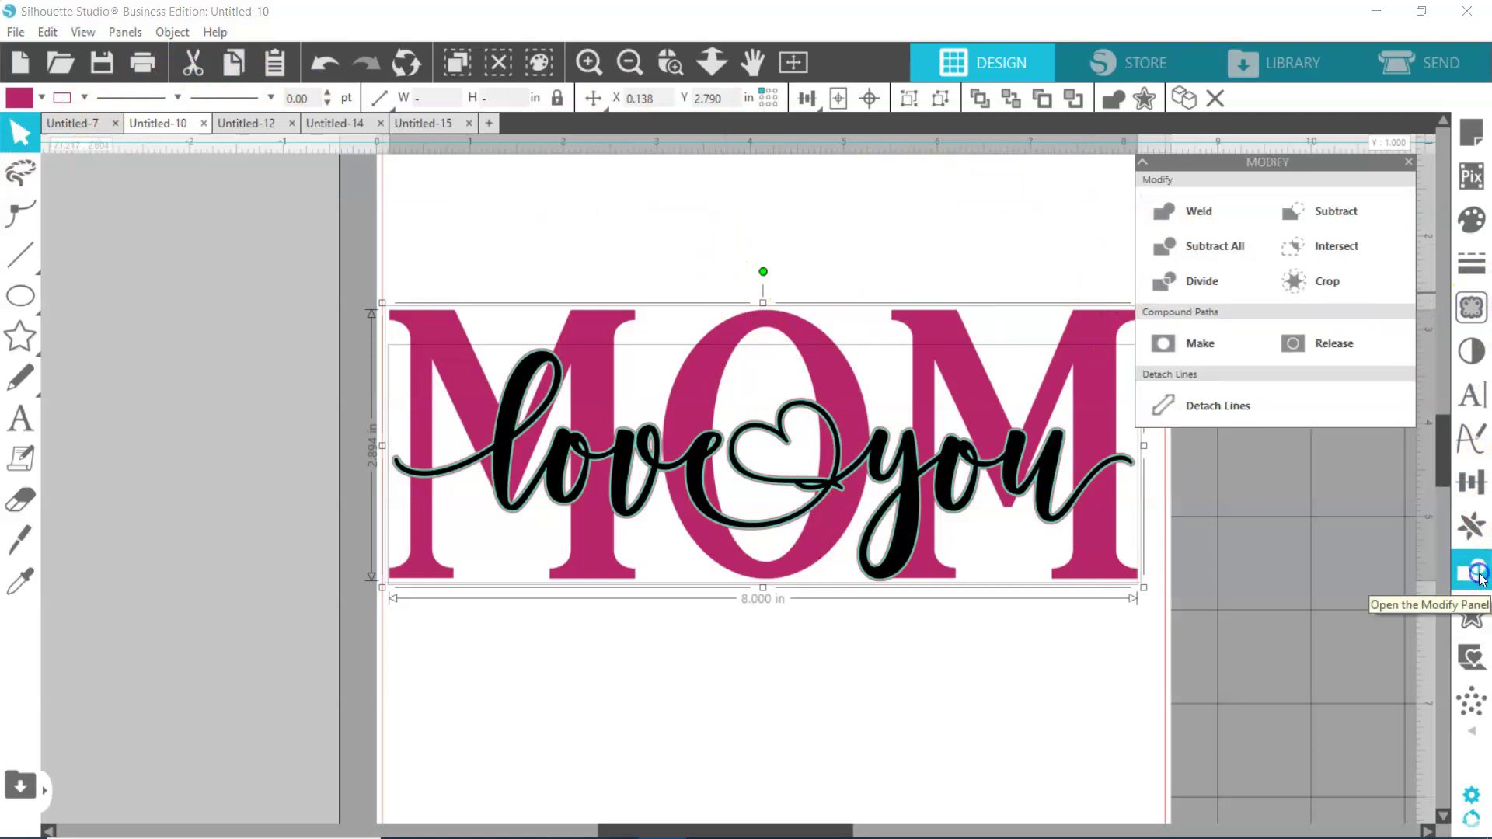
click(1349, 217)
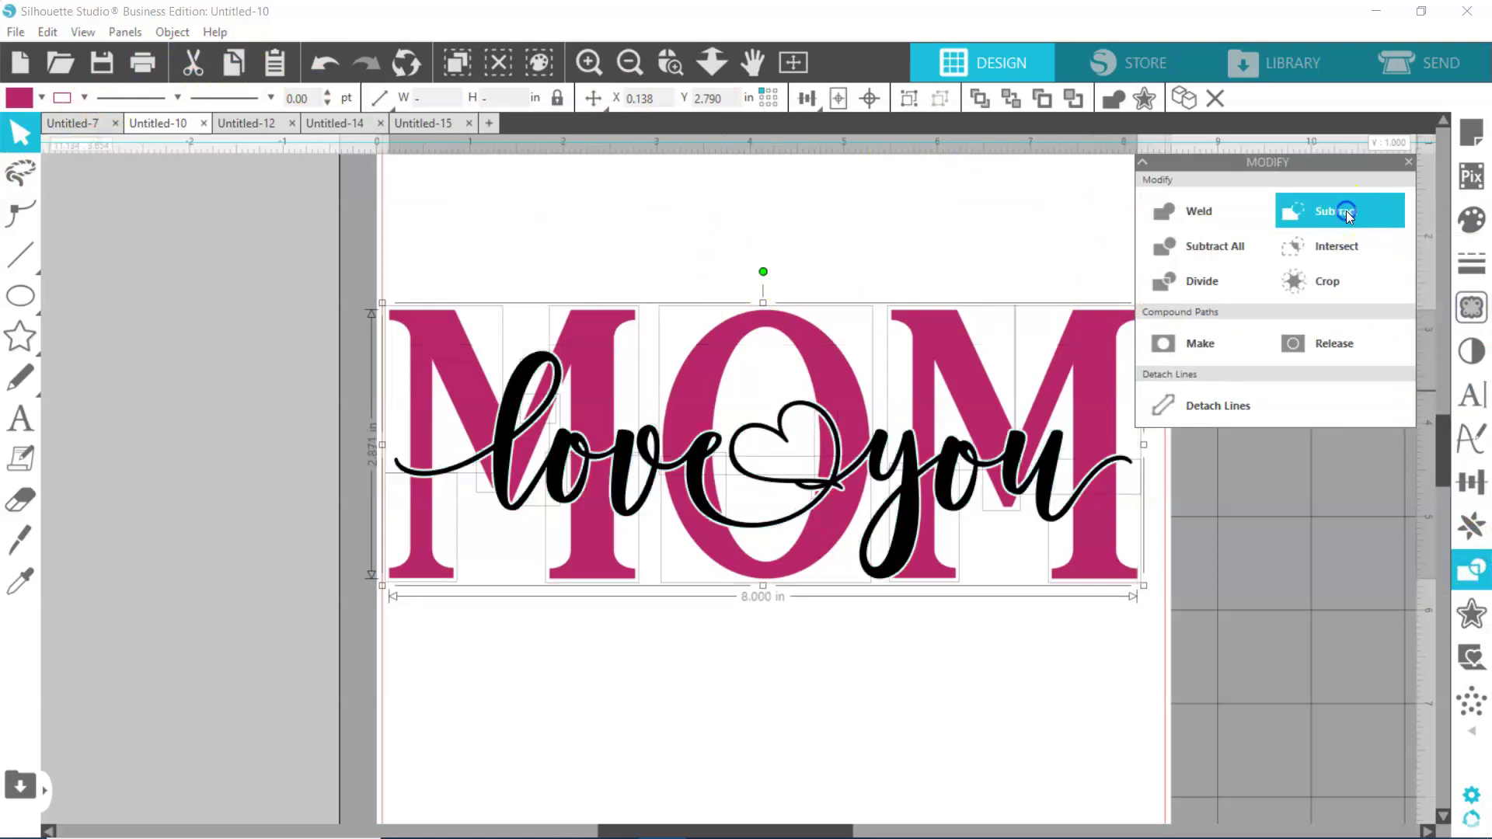
click(1410, 161)
click(1349, 333)
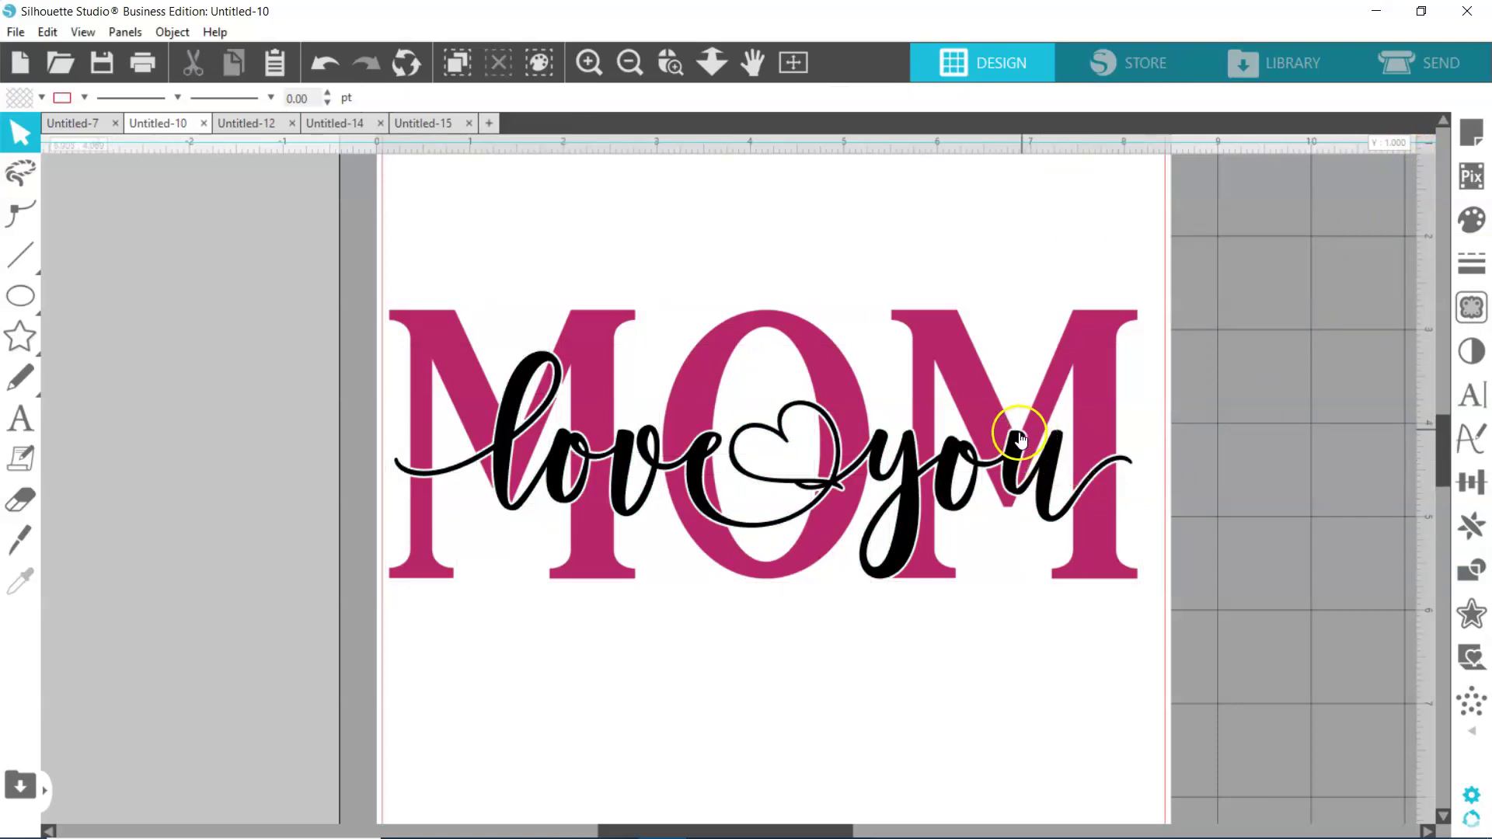
Step: Move the "love you" script below the MOM letters, and delete the tiny leftover magenta fragment inside the O
drag(1050, 458, 1005, 686)
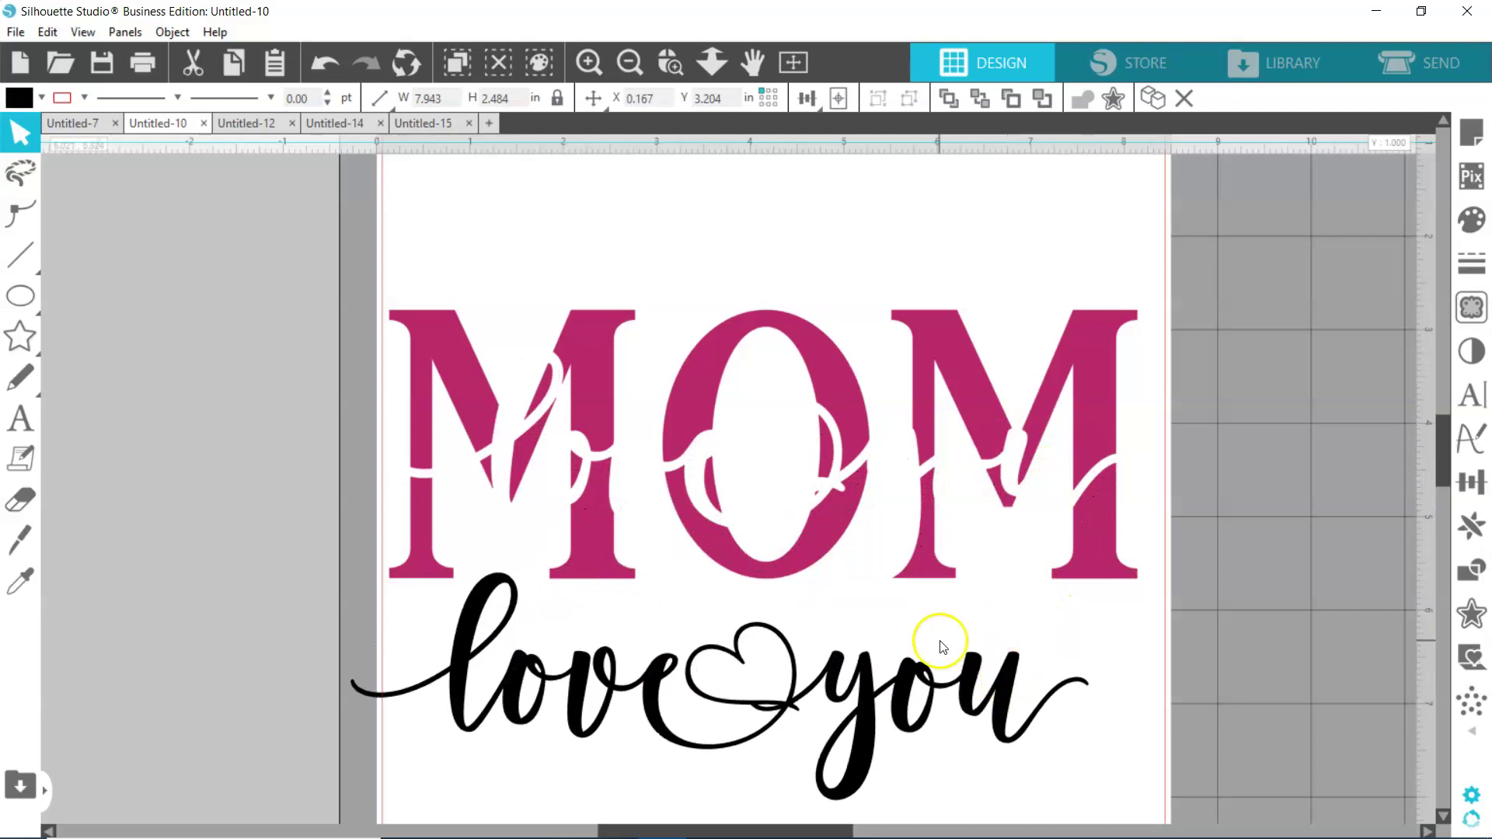
click(1011, 459)
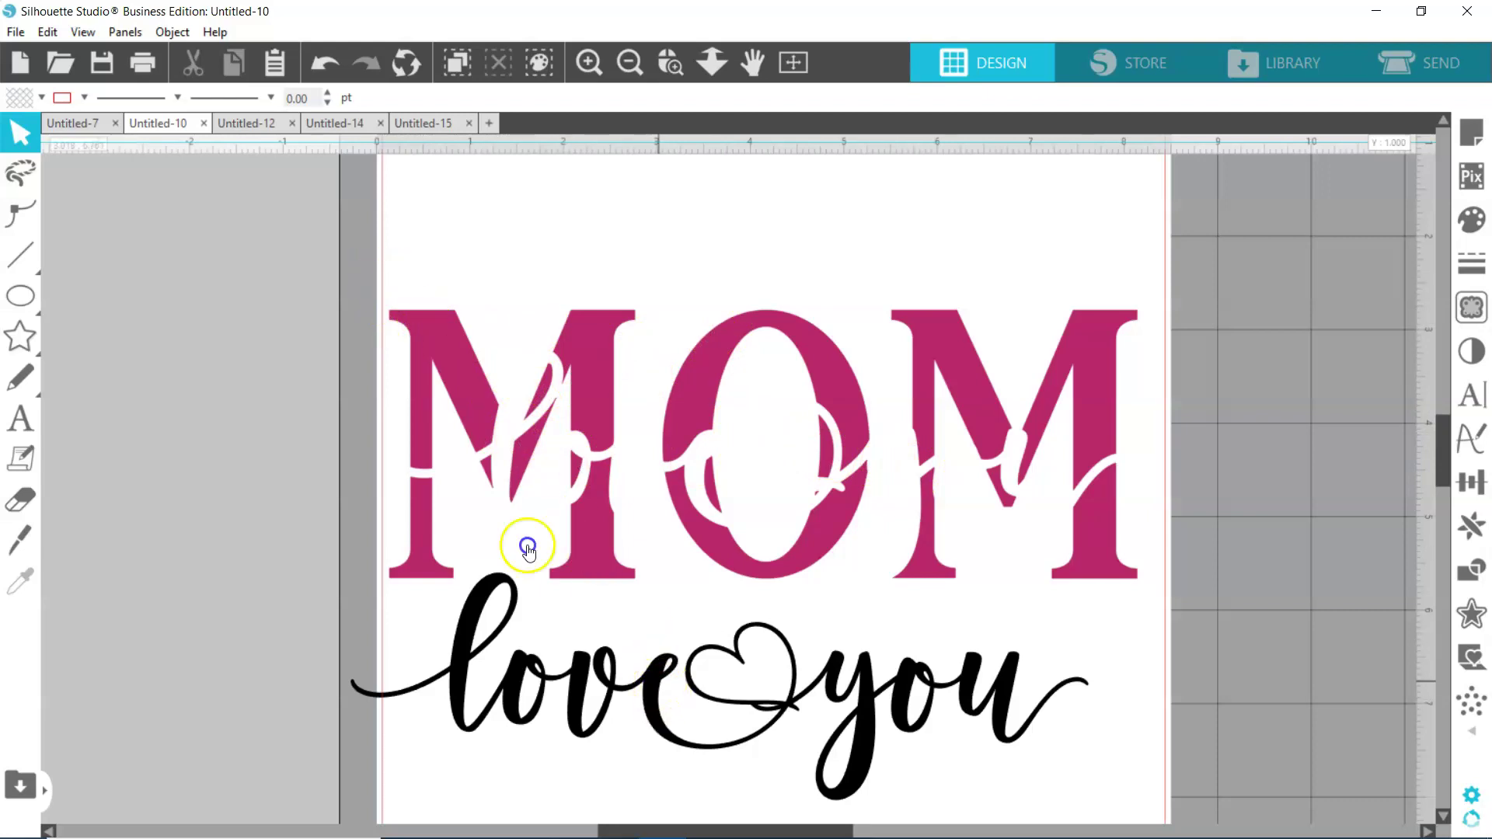
drag(658, 686, 676, 734)
click(1040, 639)
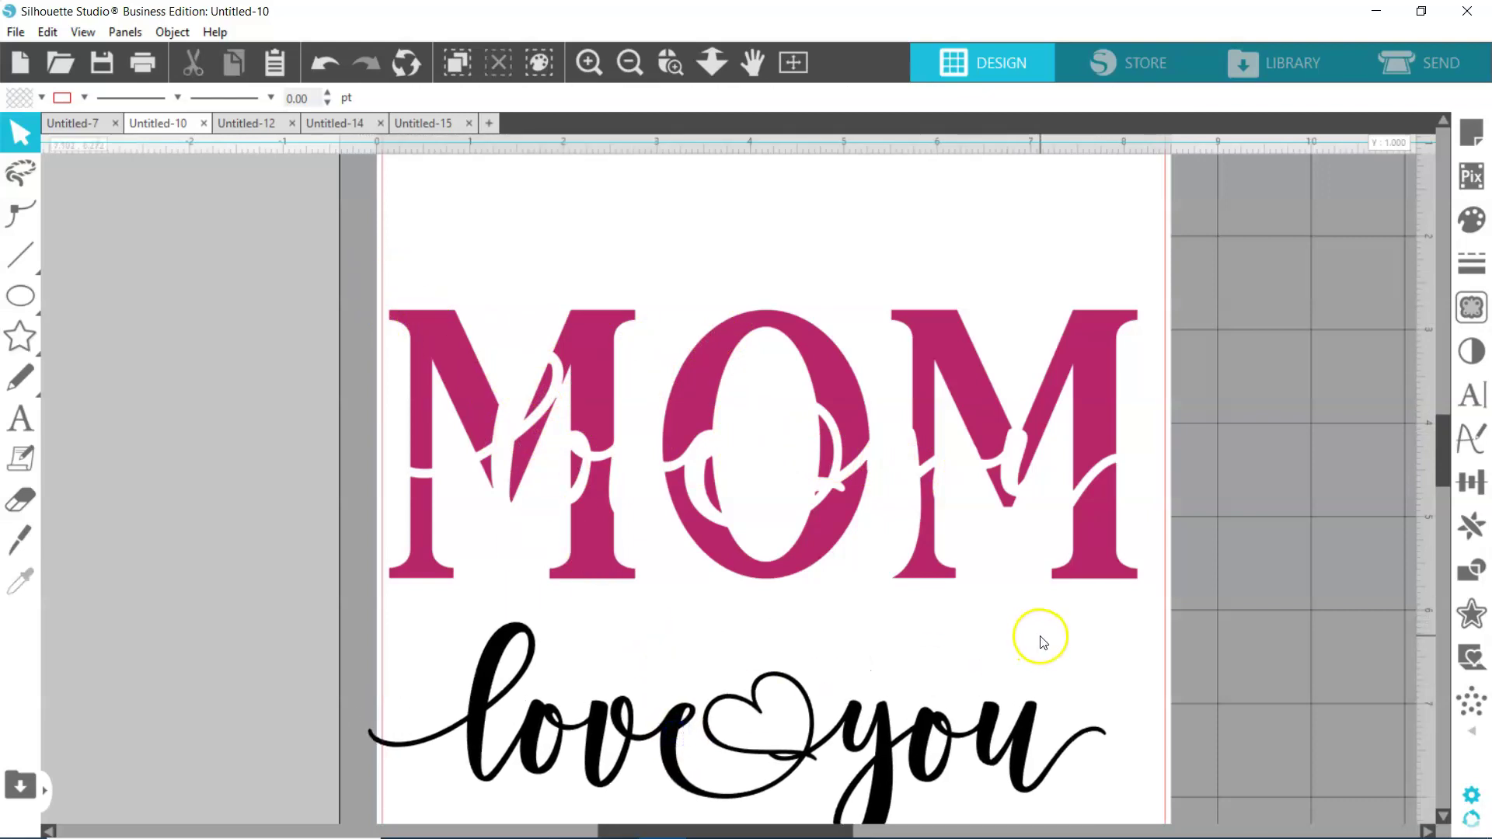
click(816, 499)
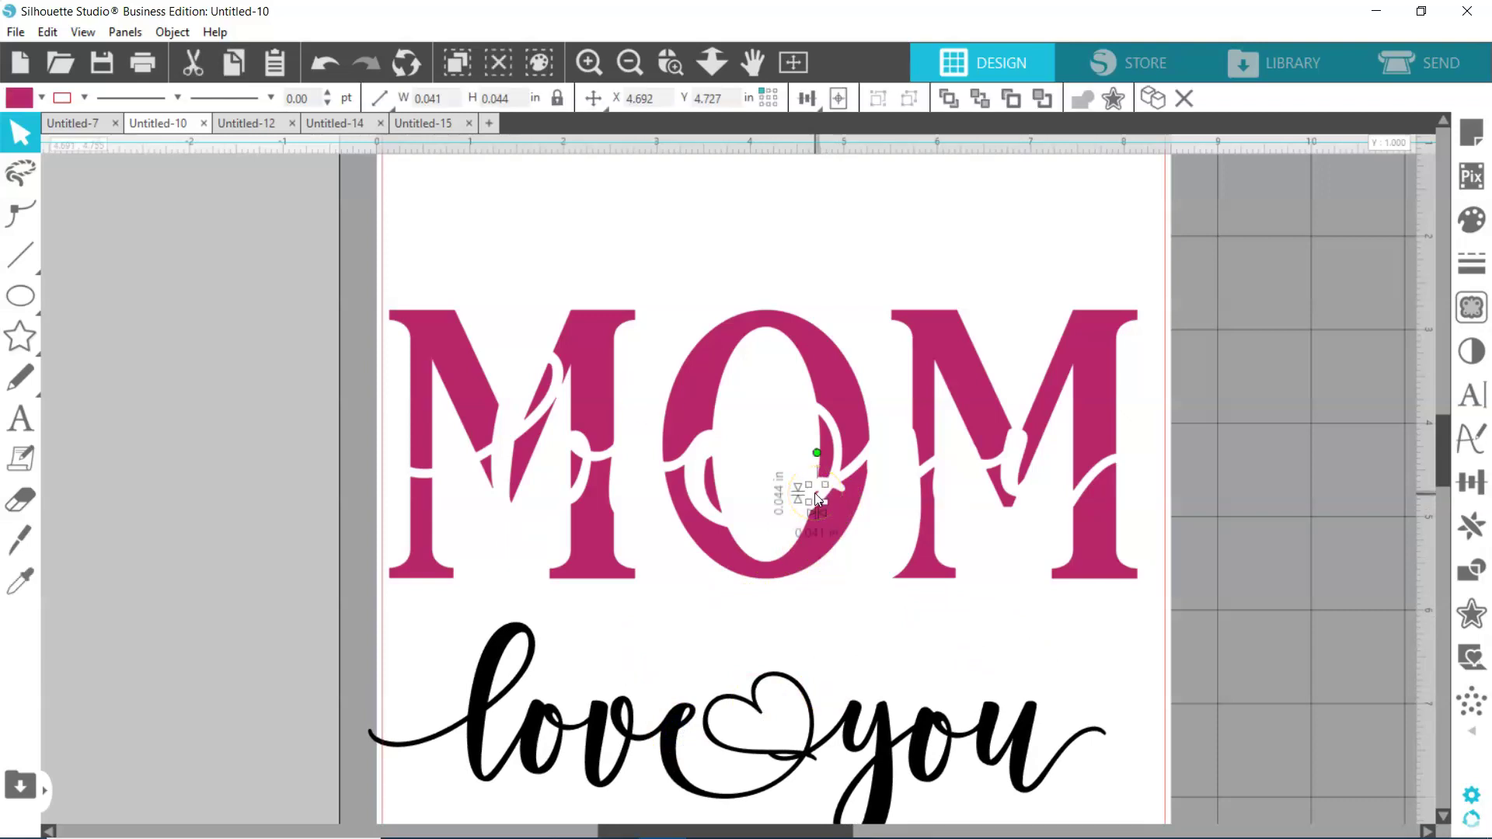
key(Delete)
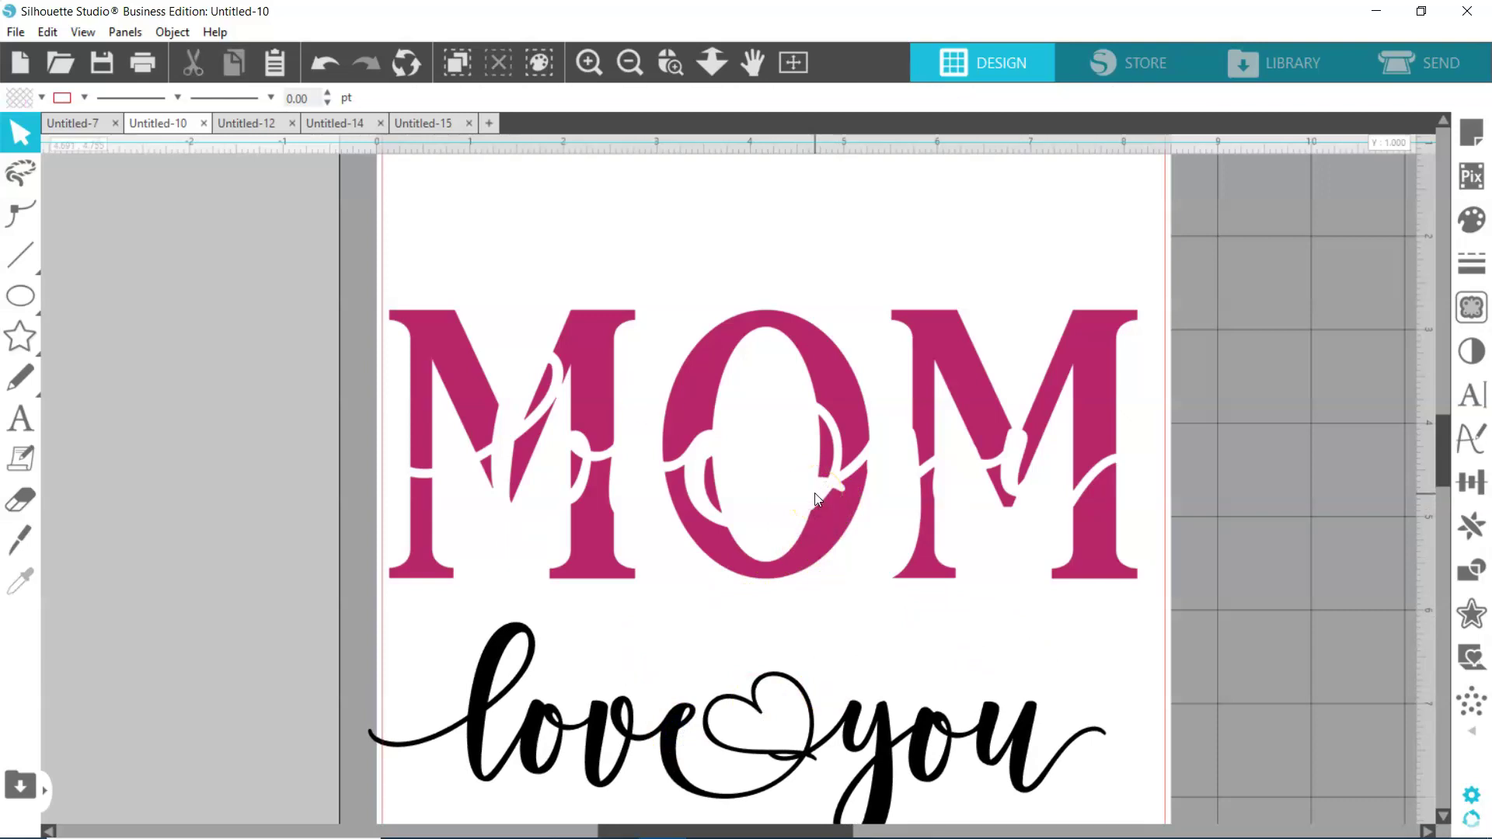
Step: Shift the upper piece of the letter O slightly upward, and undo the shift
click(835, 386)
key(Escape)
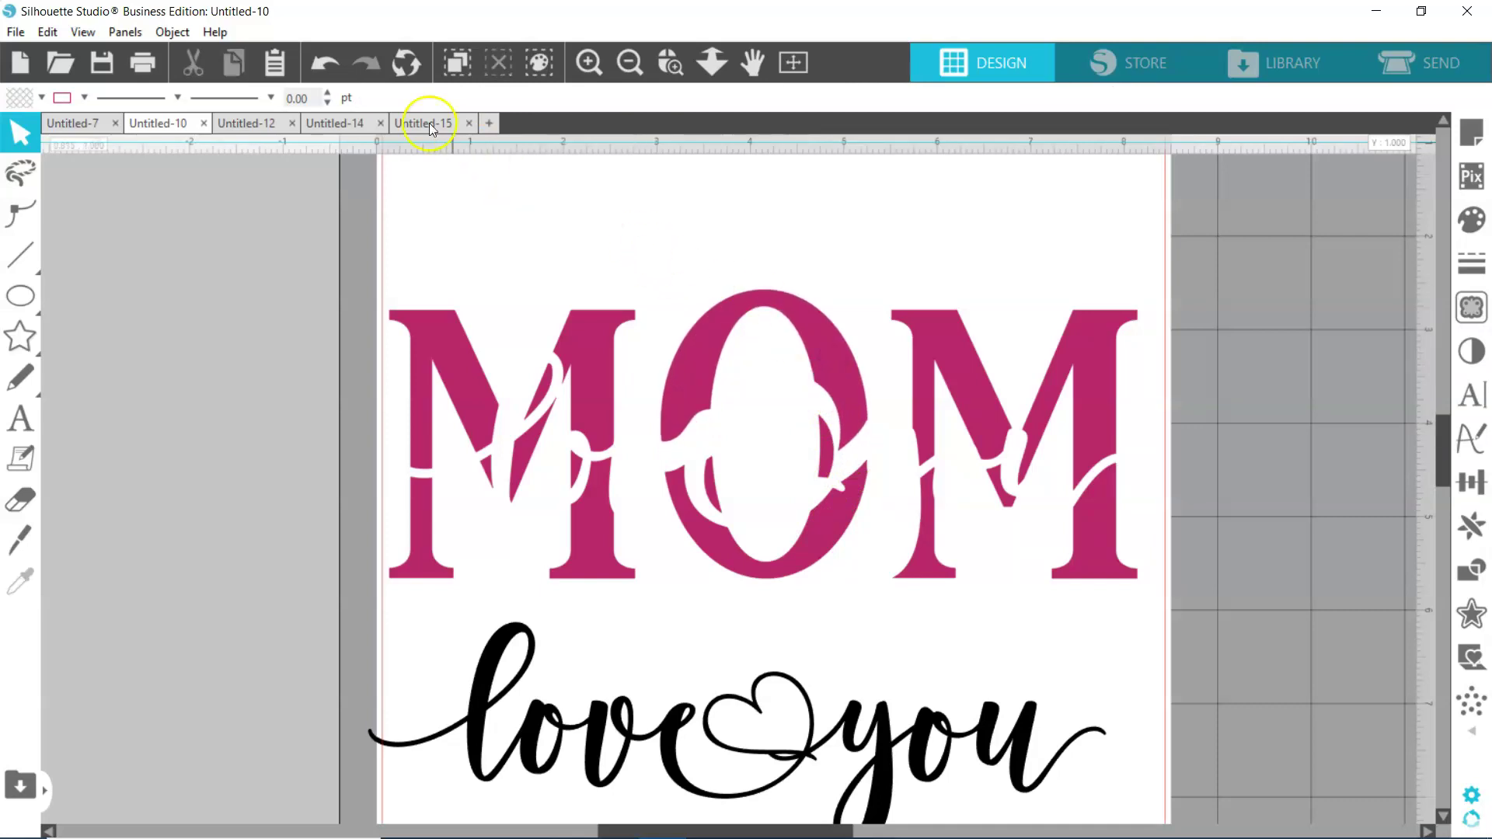
click(329, 62)
Step: Combine all the cut pieces of the magenta MOM letters into one compound path
drag(363, 257, 1149, 614)
click(1096, 546)
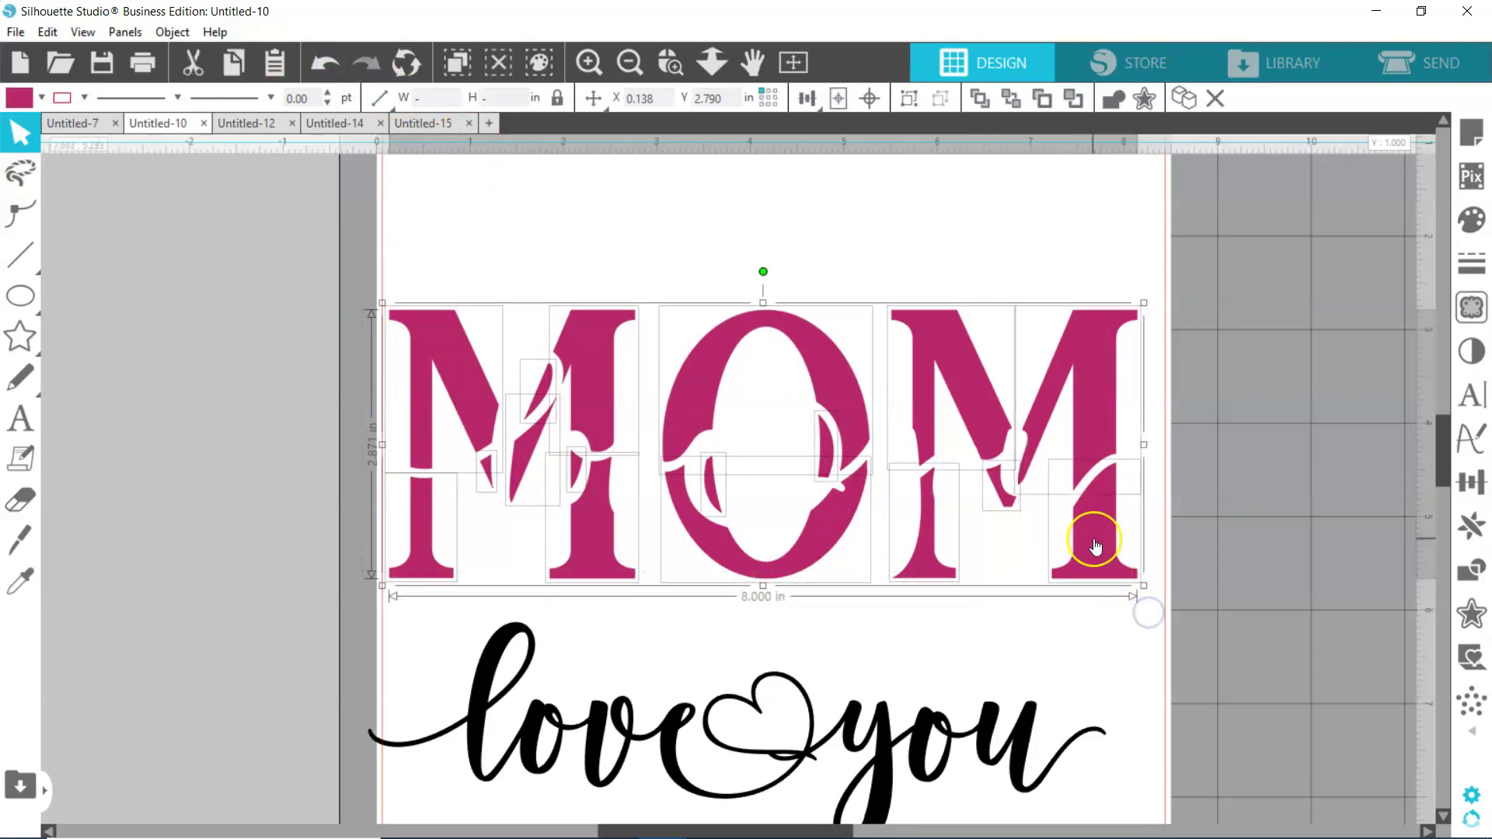
right_click(1103, 509)
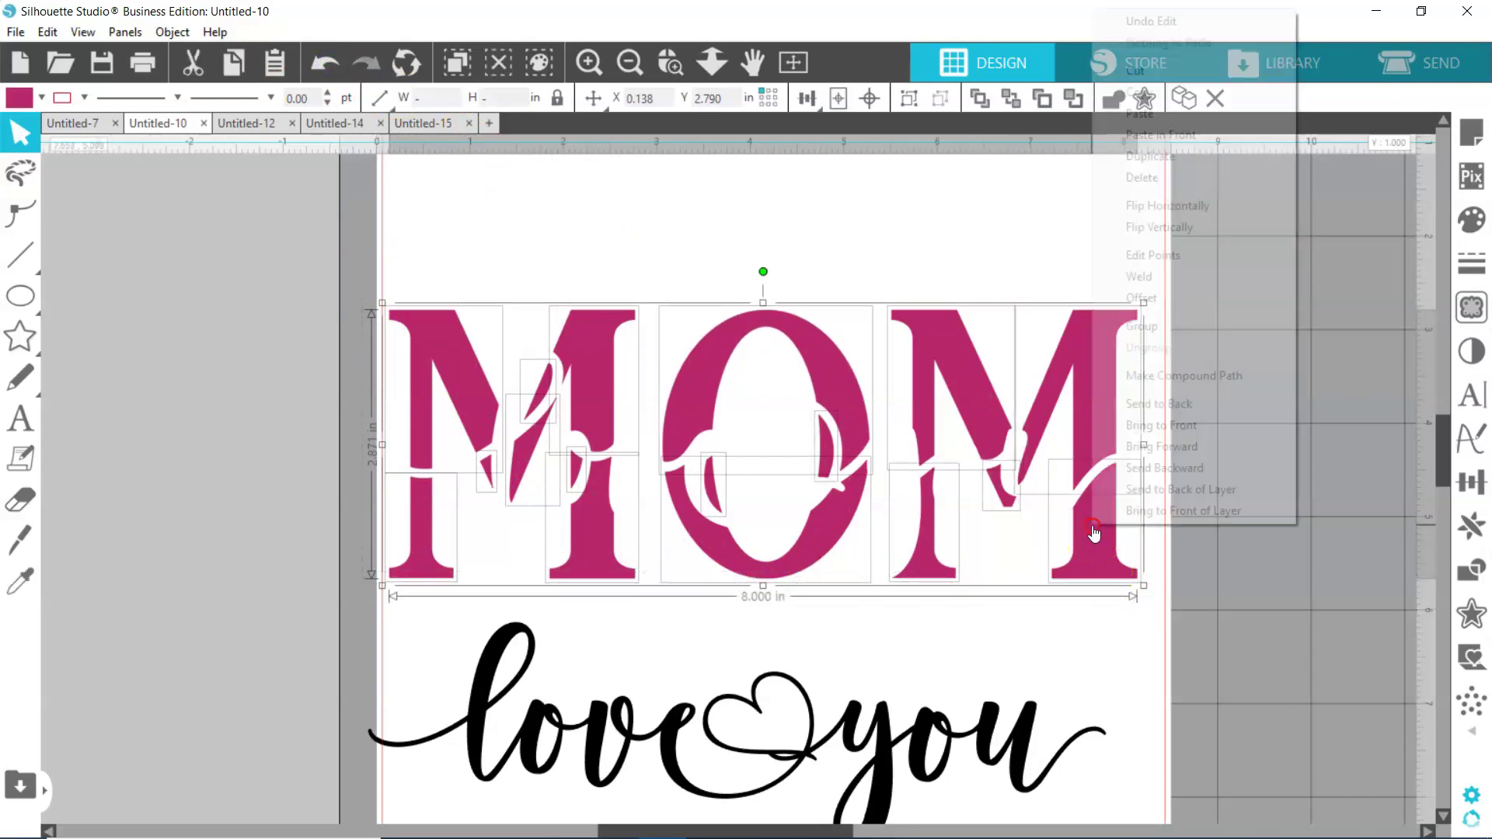
click(1167, 377)
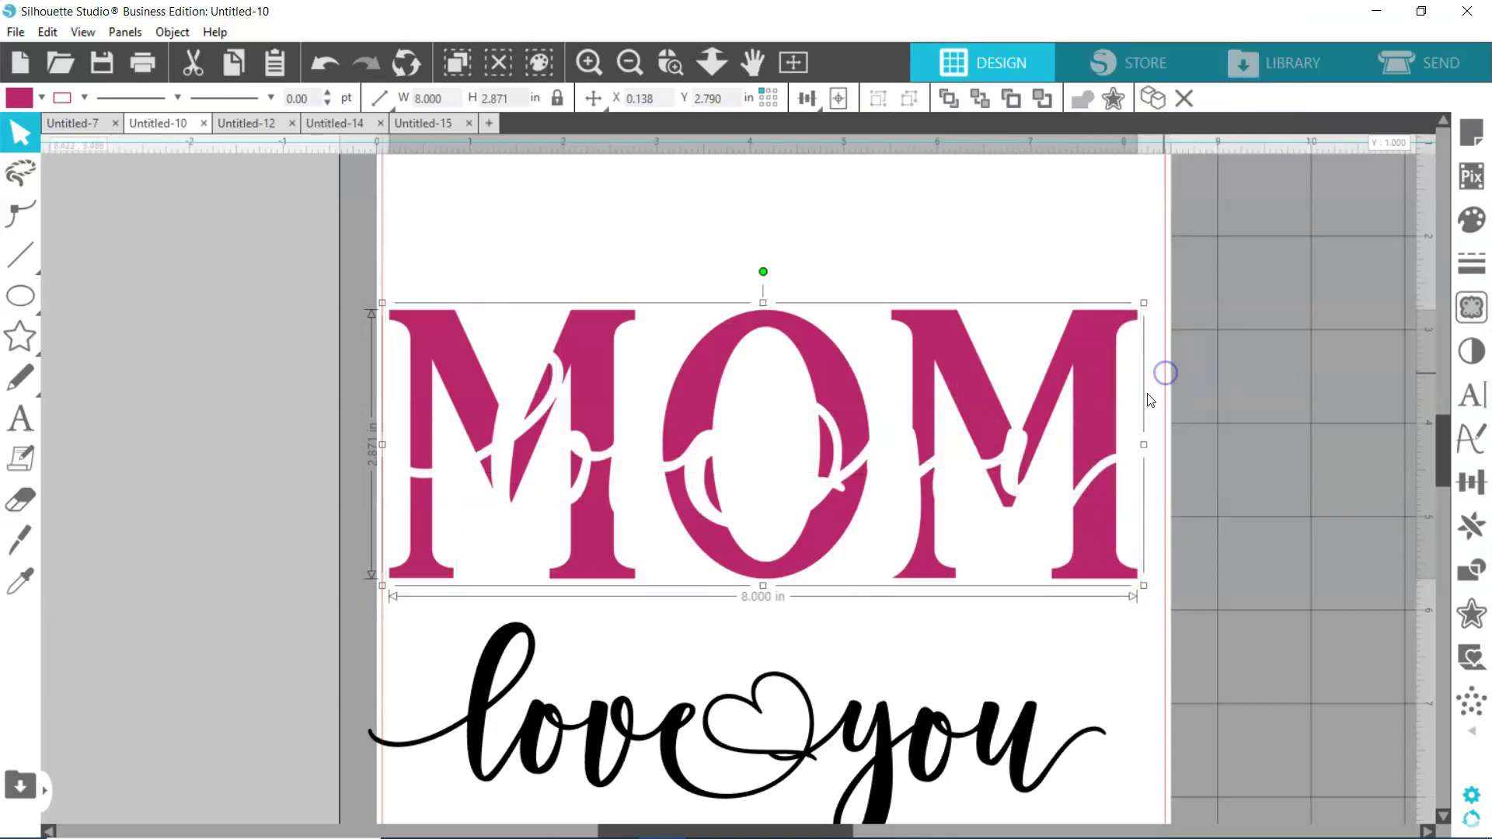
Step: Shift the MOM letters slightly and place the black "love you" script back into the knocked-out gap across them
mouse_move(1089, 492)
mouse_down()
mouse_move(1093, 451)
mouse_move(1098, 487)
mouse_up()
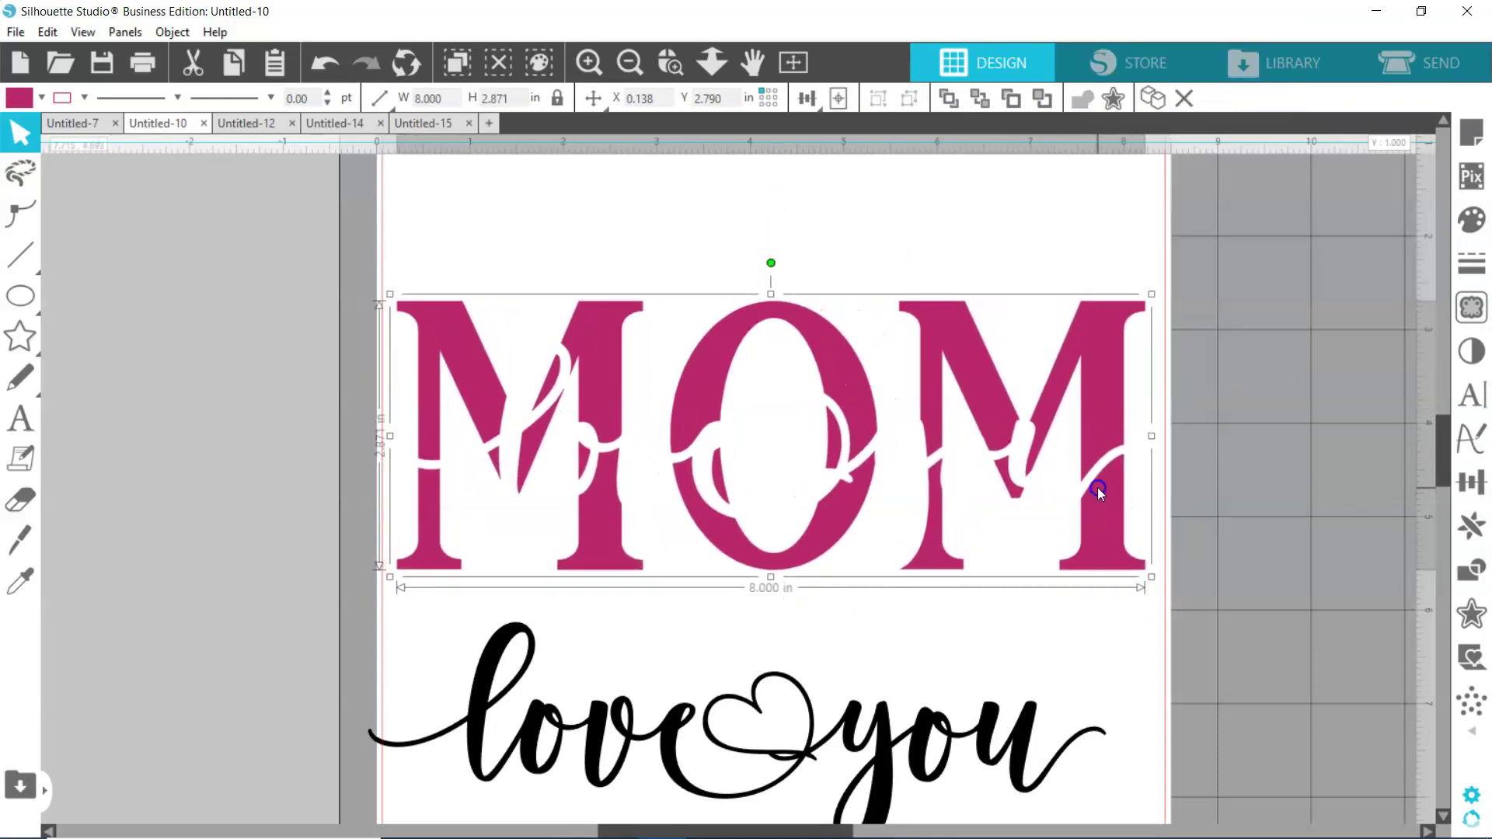
drag(1022, 726, 1047, 439)
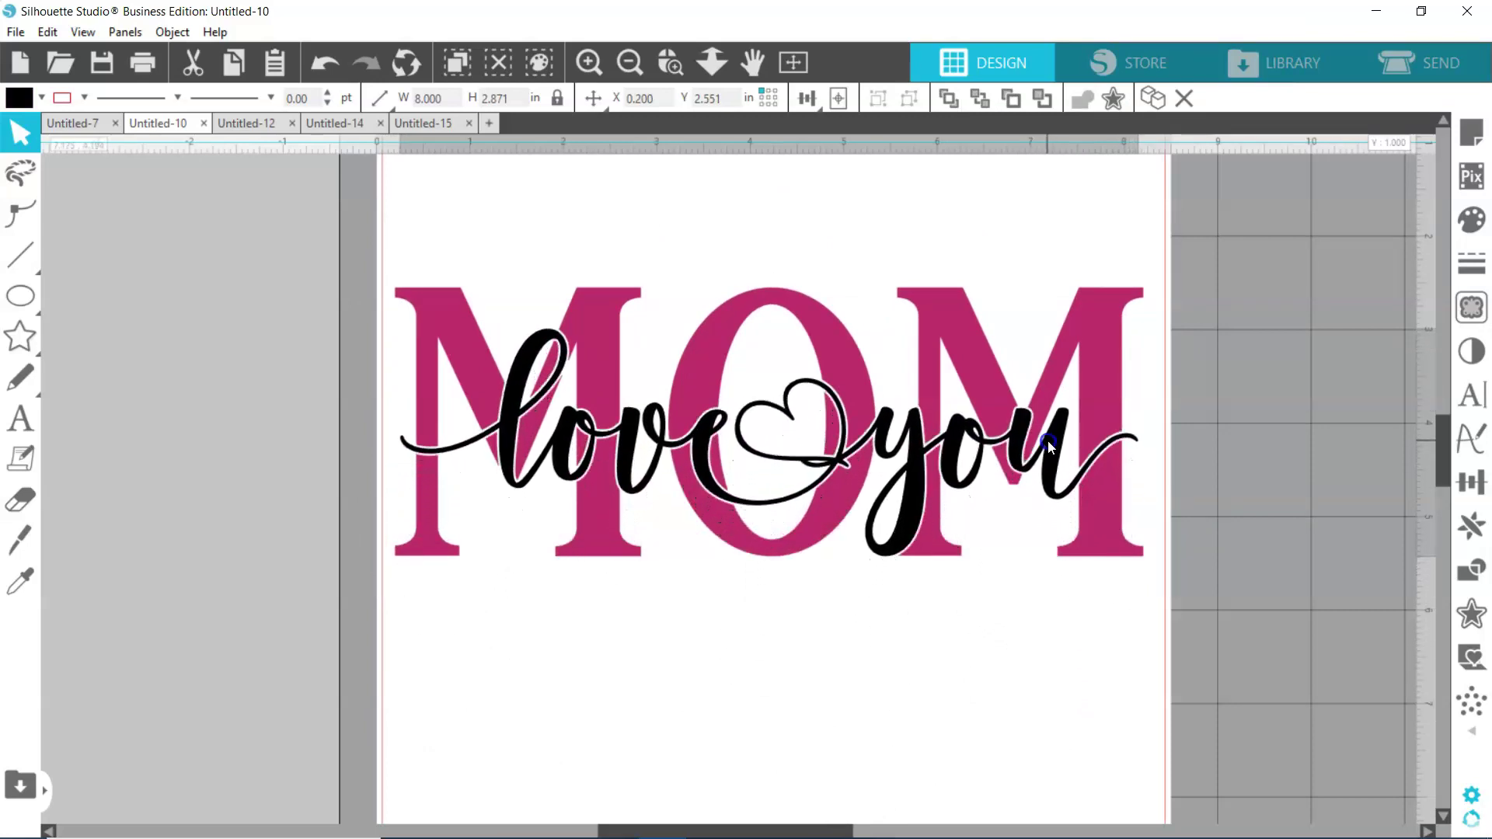
drag(1048, 440, 1047, 440)
click(1182, 433)
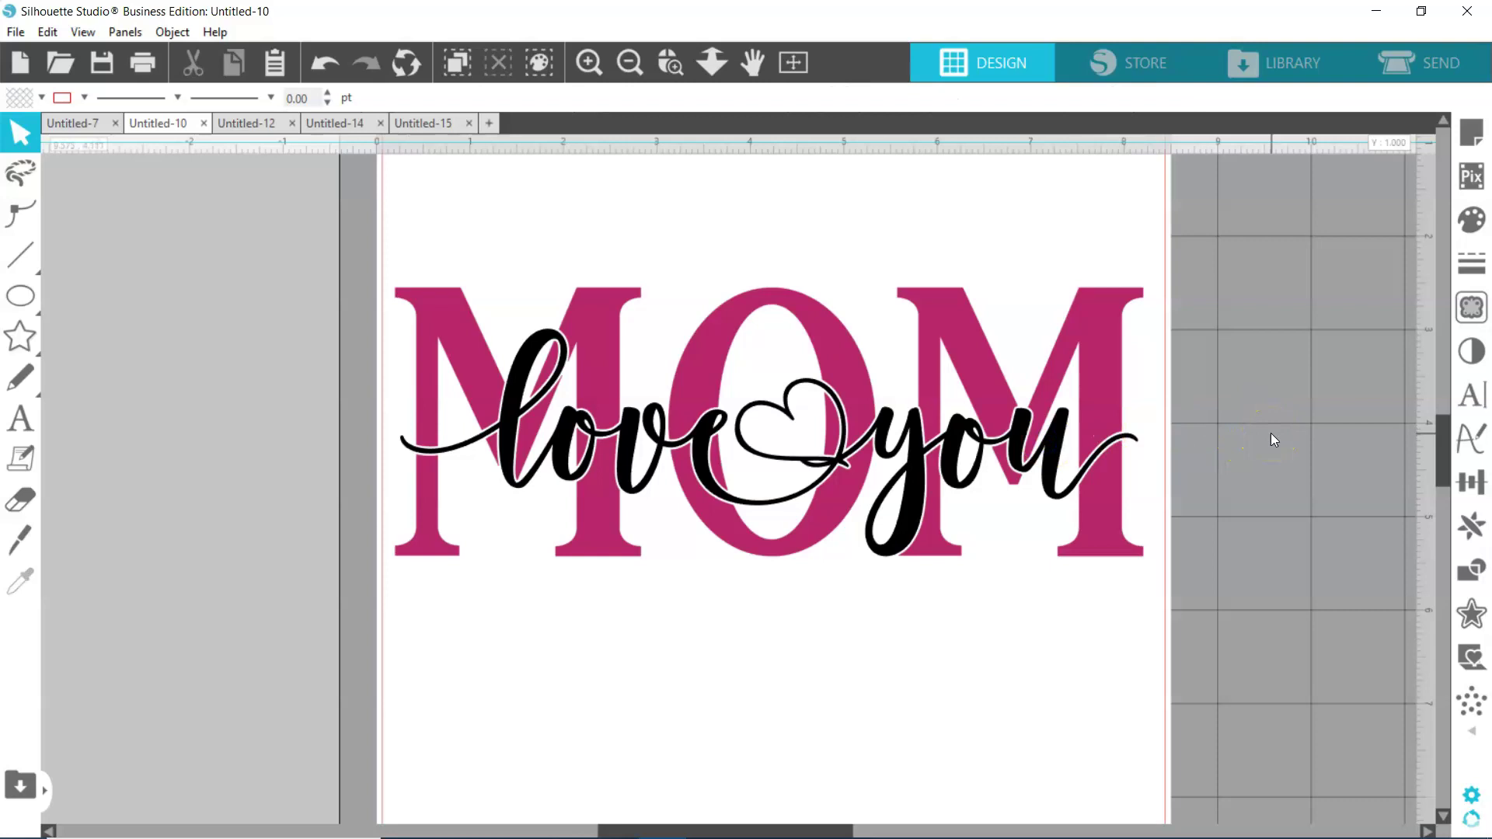
click(1285, 411)
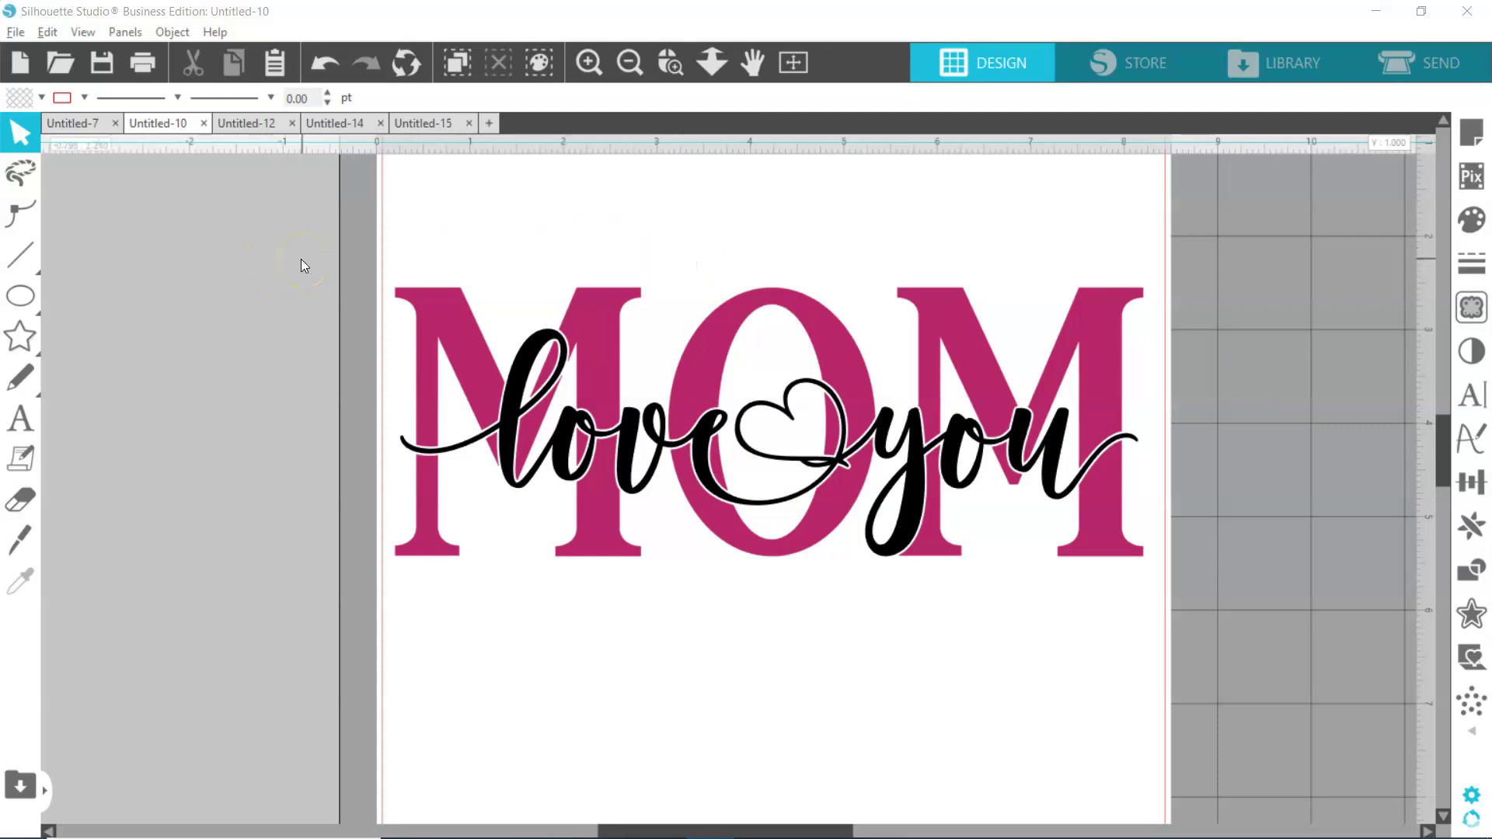
Step: In the Untitled-12 document, move the green pattern panel onto the page so it covers the pink egg
click(265, 127)
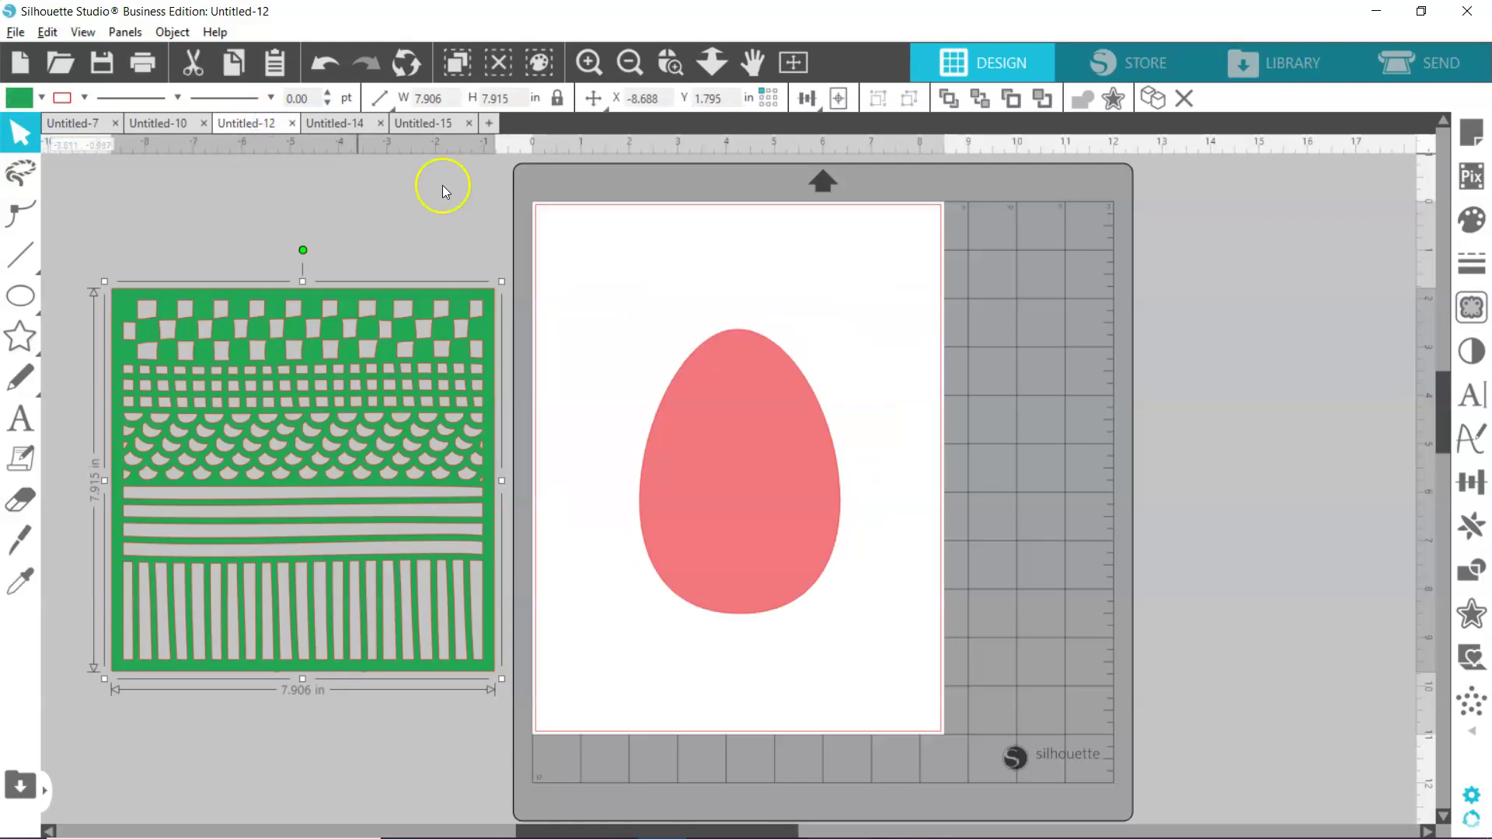
click(780, 464)
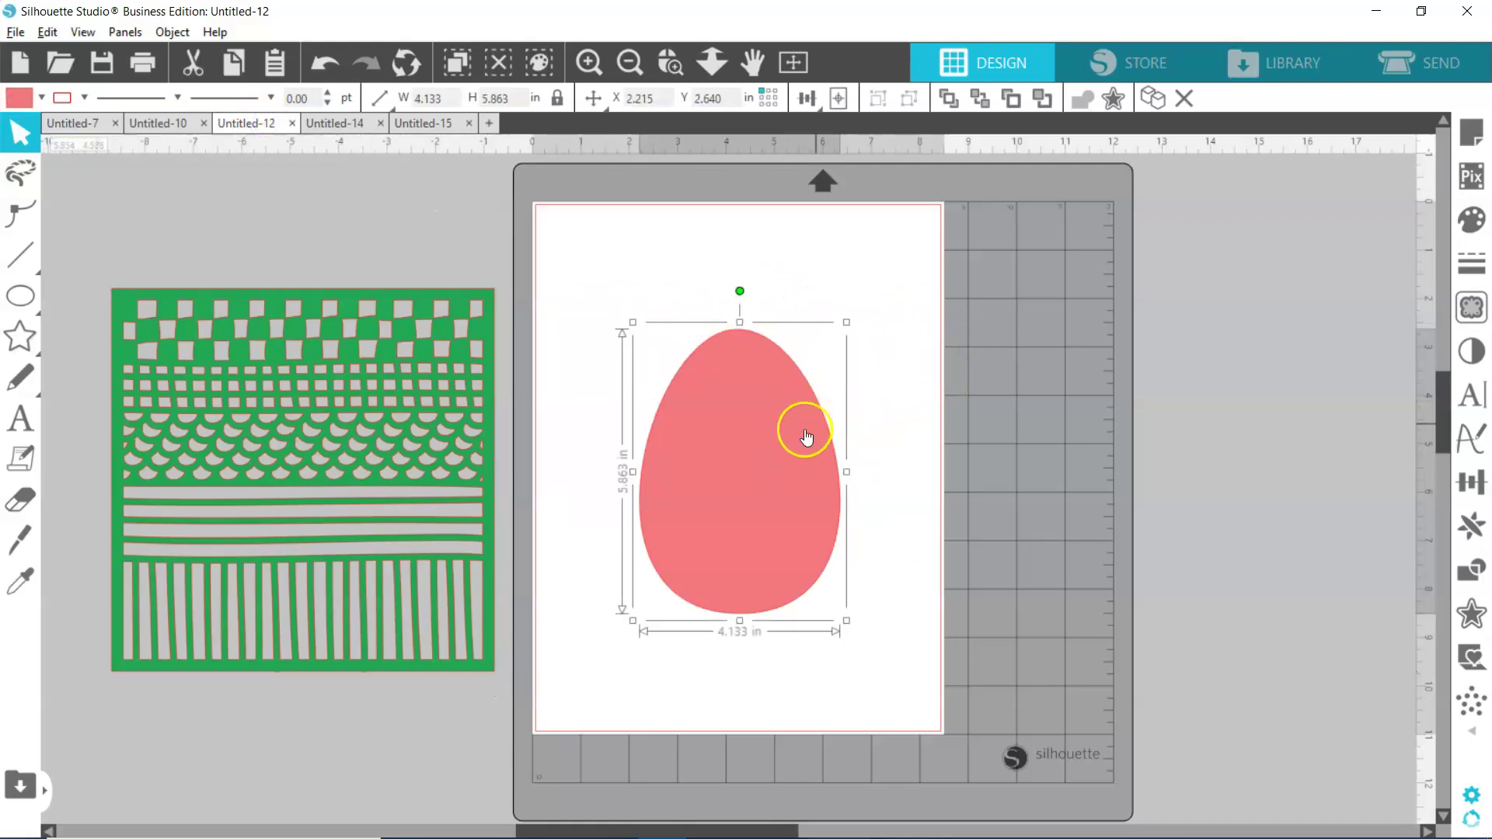
click(444, 450)
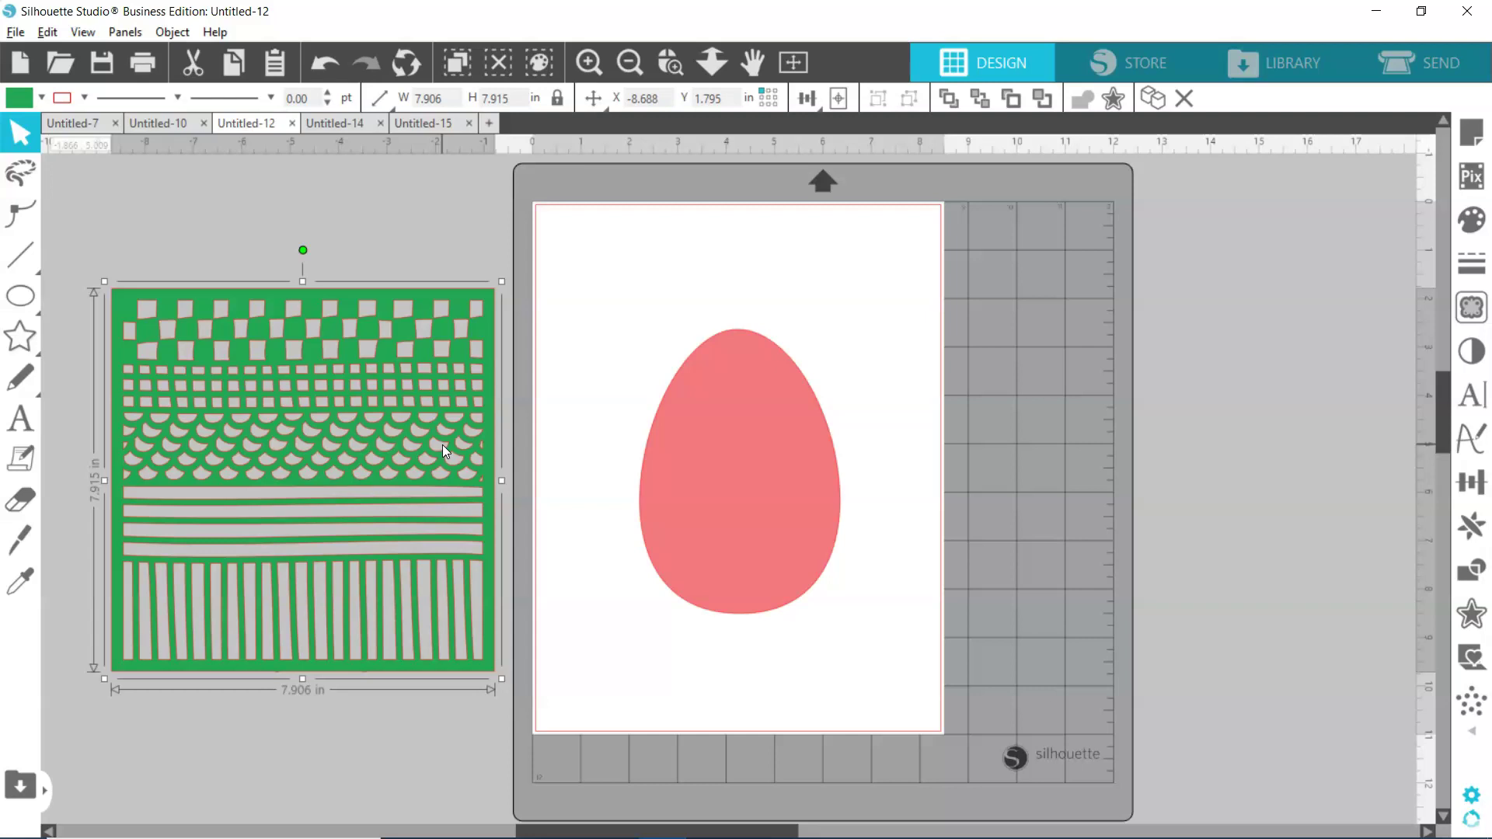
click(443, 446)
drag(466, 478, 898, 447)
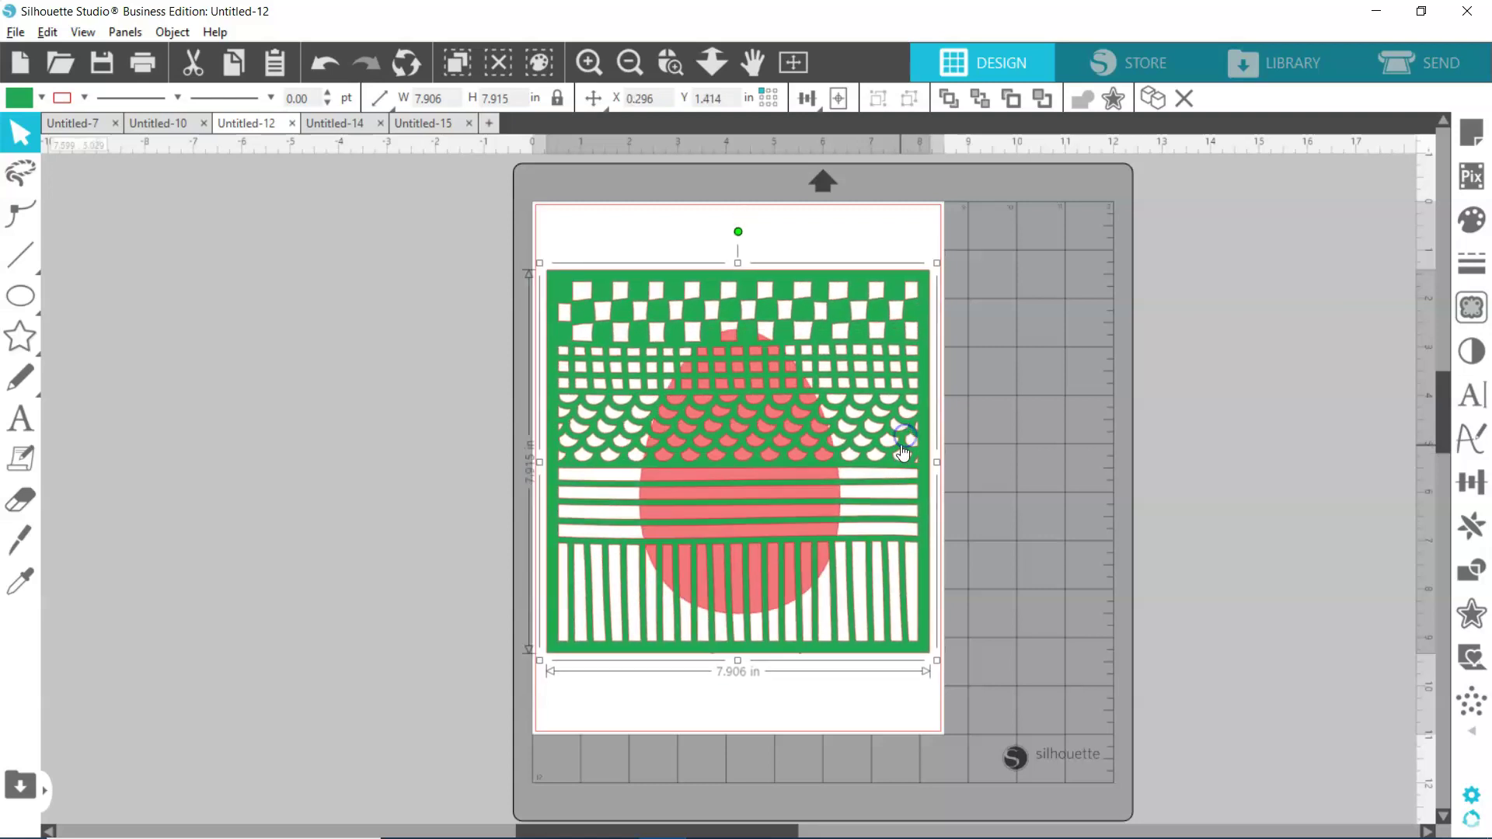
Step: Send the green pattern panel behind the egg and subtract the egg from the panel
right_click(897, 448)
click(1003, 718)
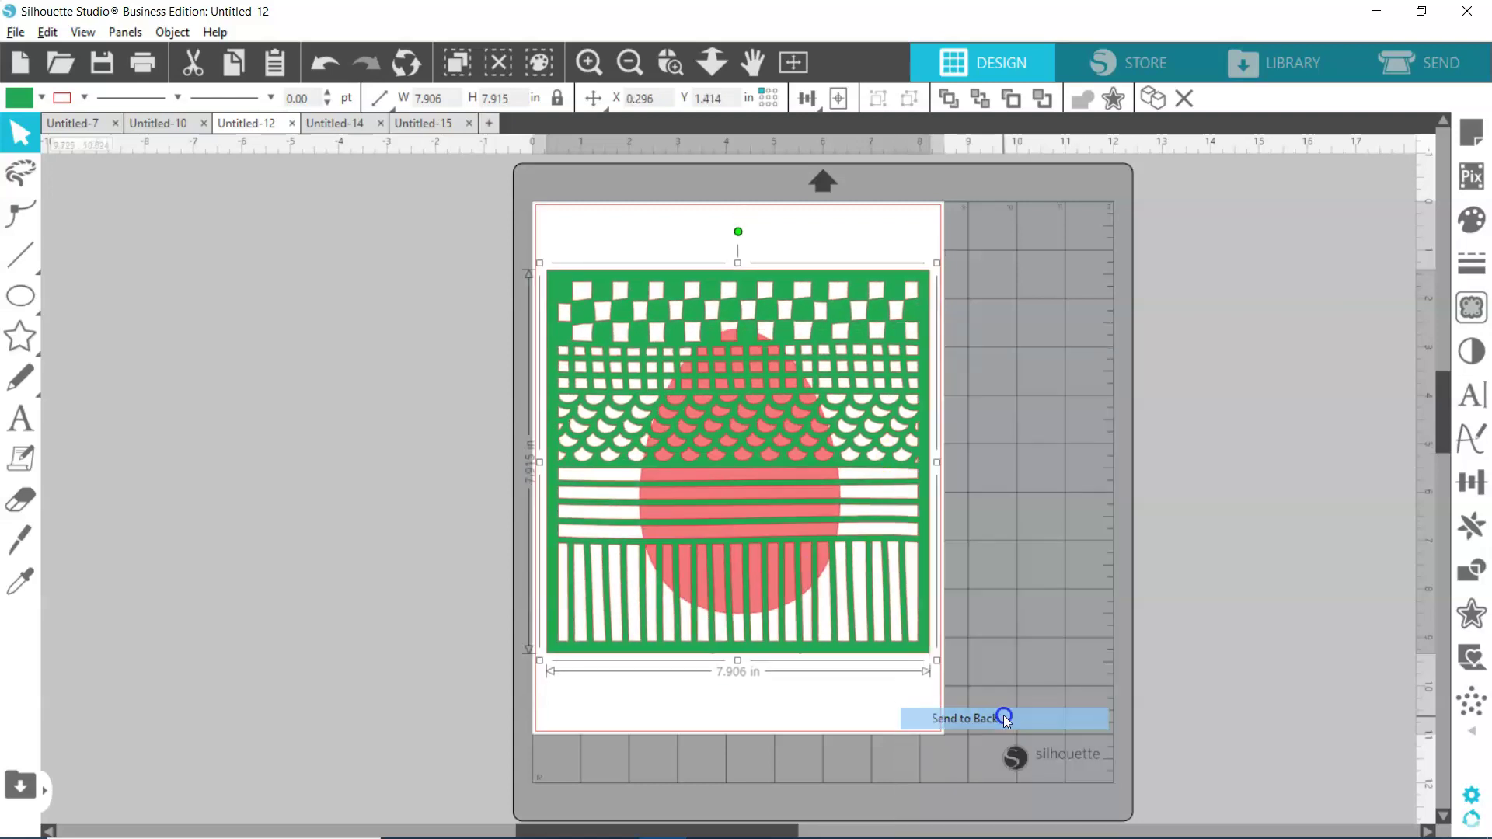
drag(504, 232, 956, 680)
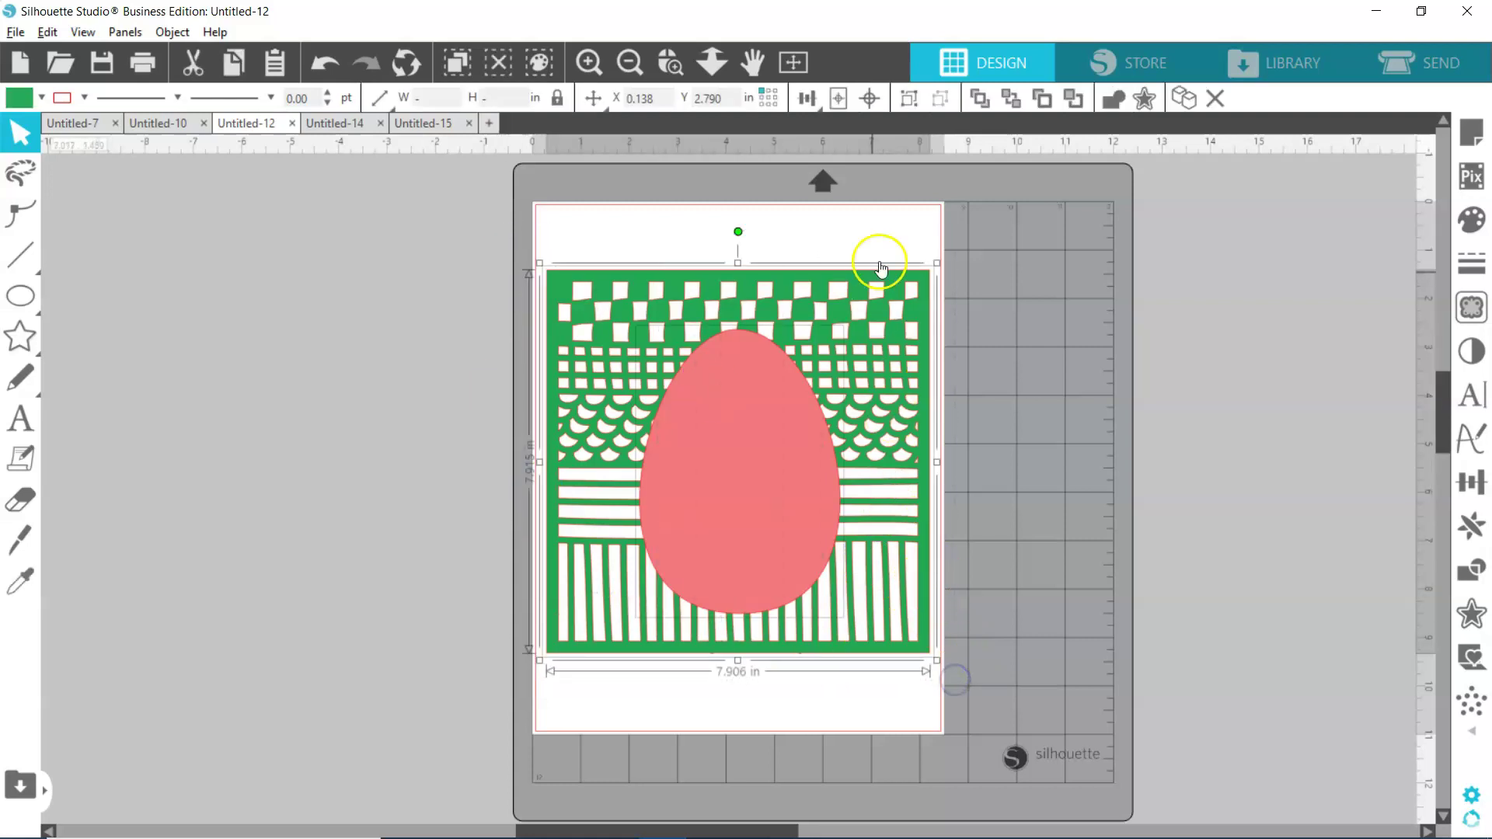
click(1477, 553)
click(1334, 218)
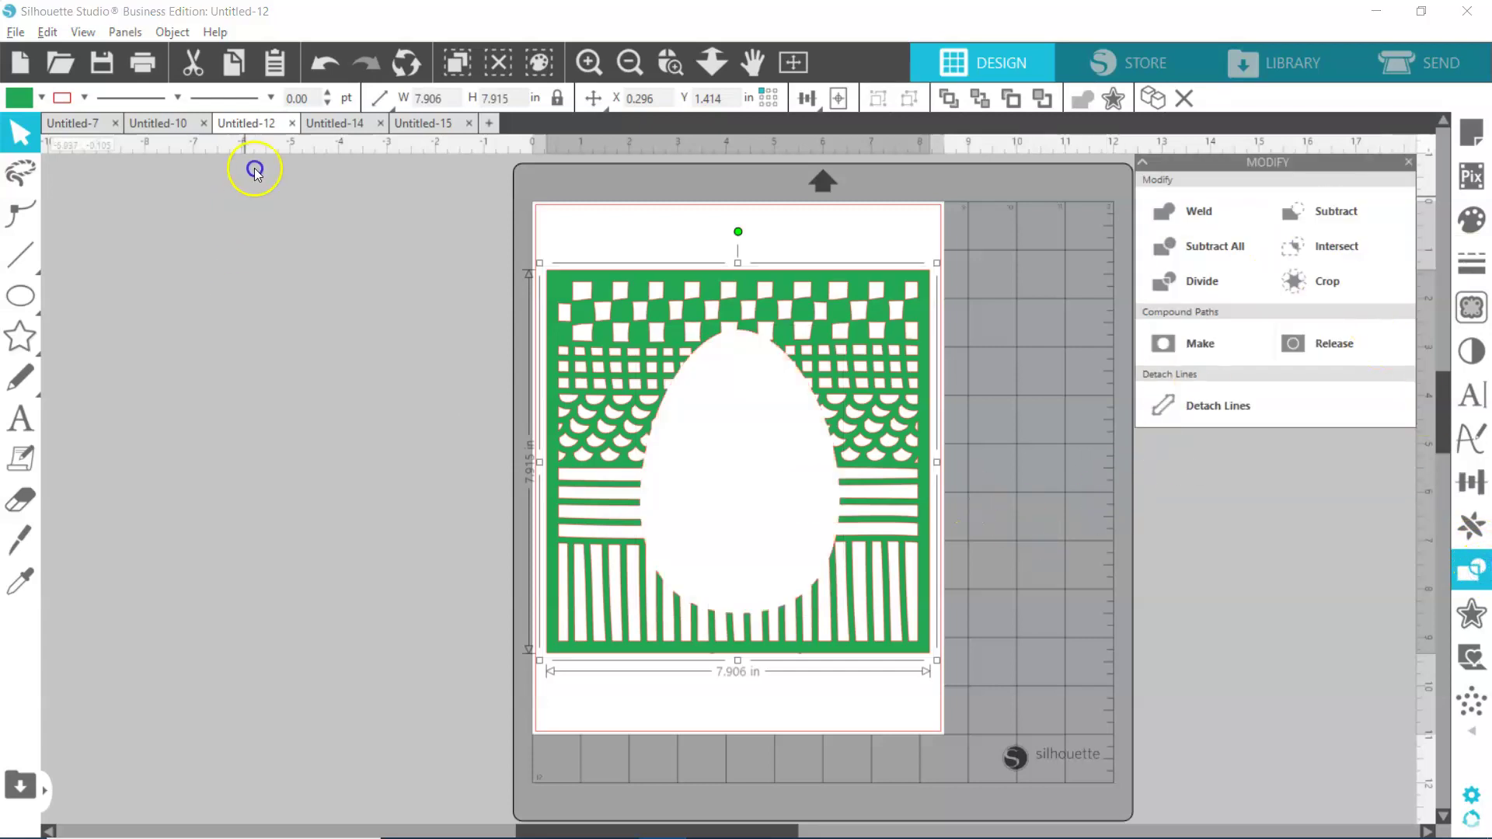
Step: Undo the egg subtraction and the change of stacking order
click(320, 67)
click(320, 67)
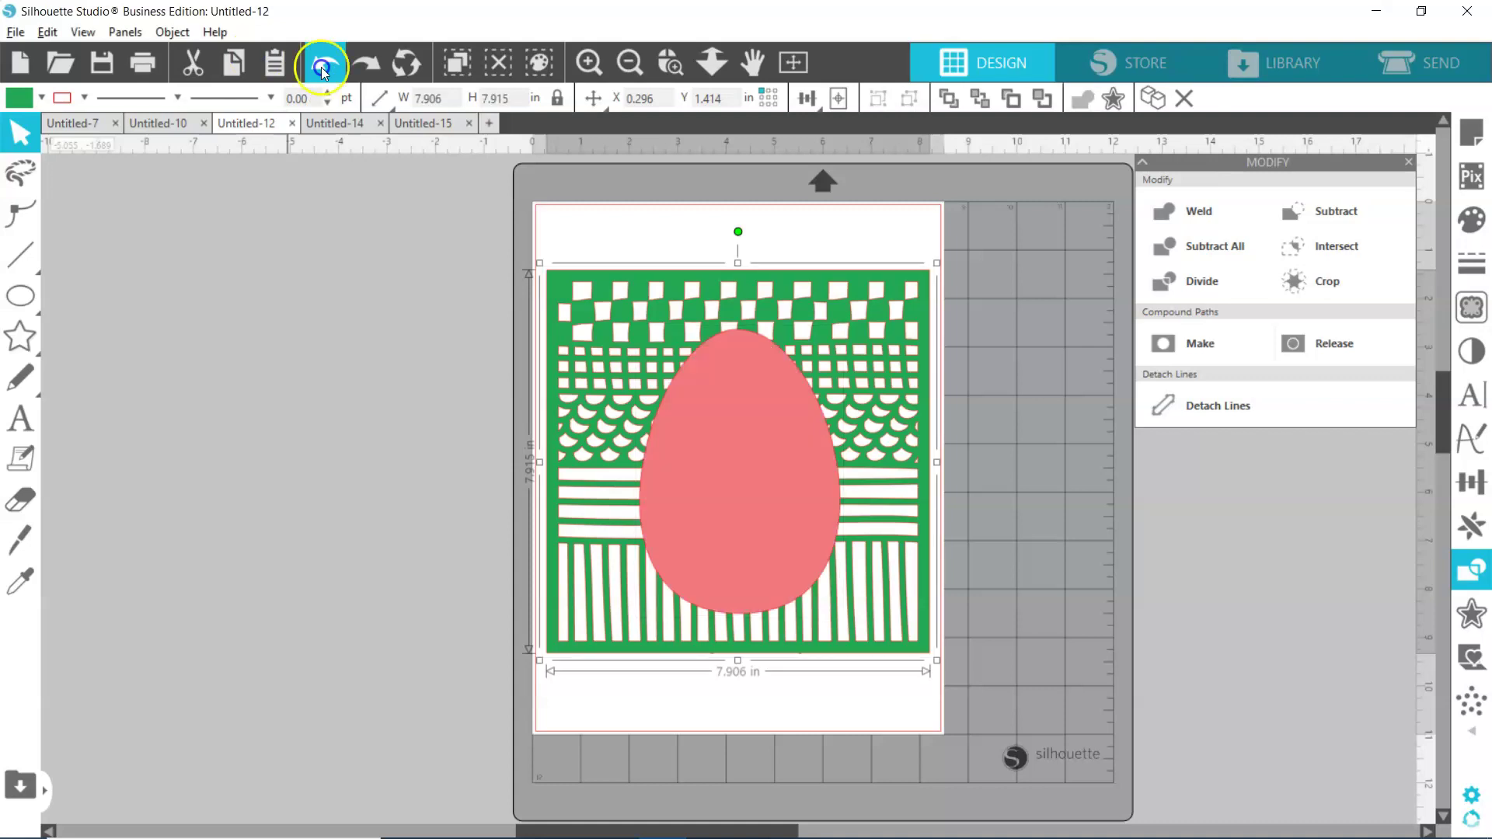
click(320, 67)
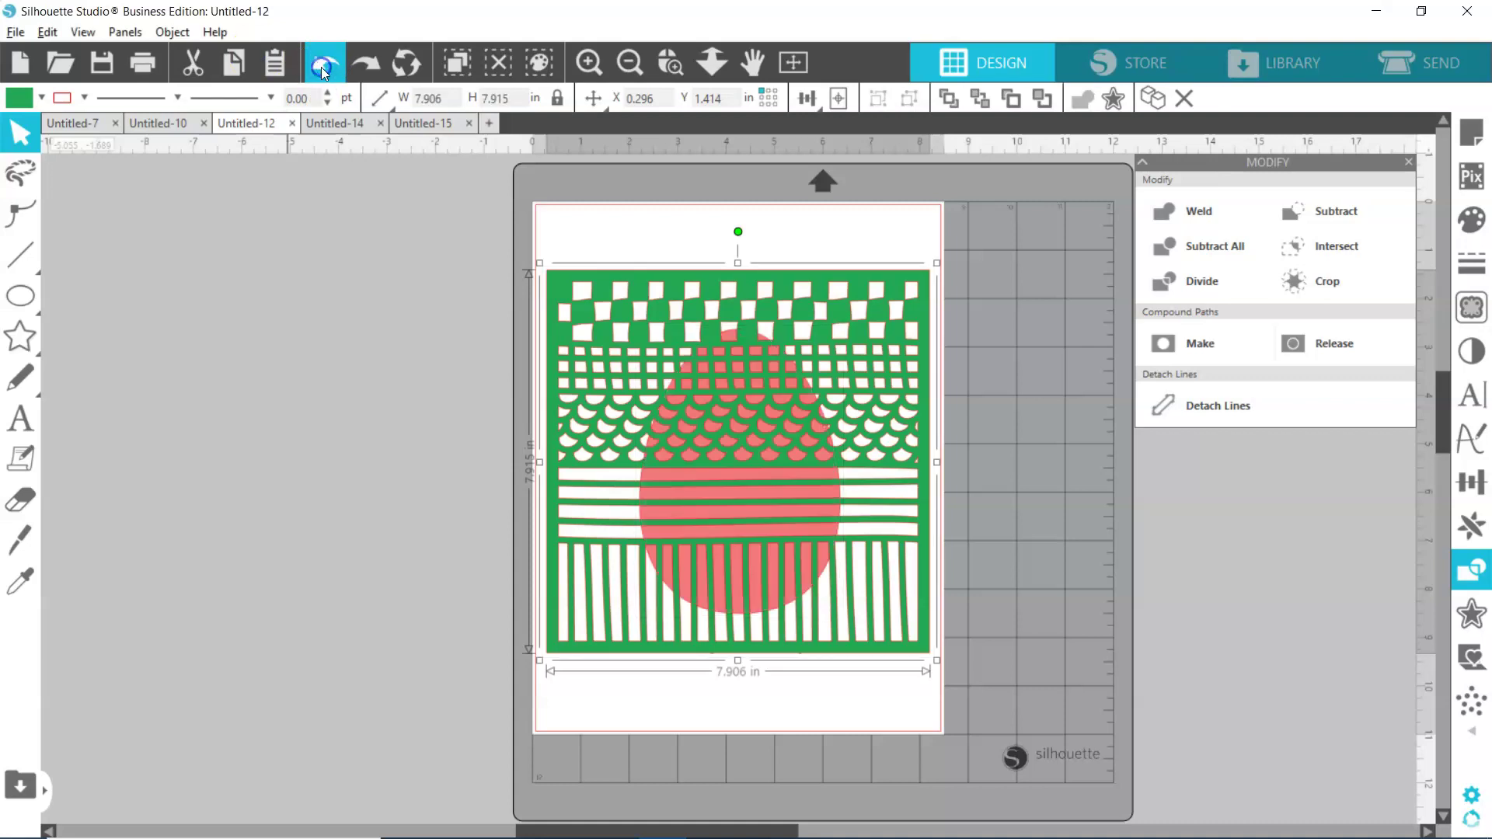
Step: Shift the green pattern panel slightly upward over the egg
click(977, 529)
mouse_move(922, 556)
mouse_down()
mouse_move(832, 623)
mouse_move(883, 608)
mouse_move(898, 556)
mouse_move(622, 556)
mouse_move(855, 561)
mouse_move(912, 542)
mouse_up()
drag(787, 321, 782, 310)
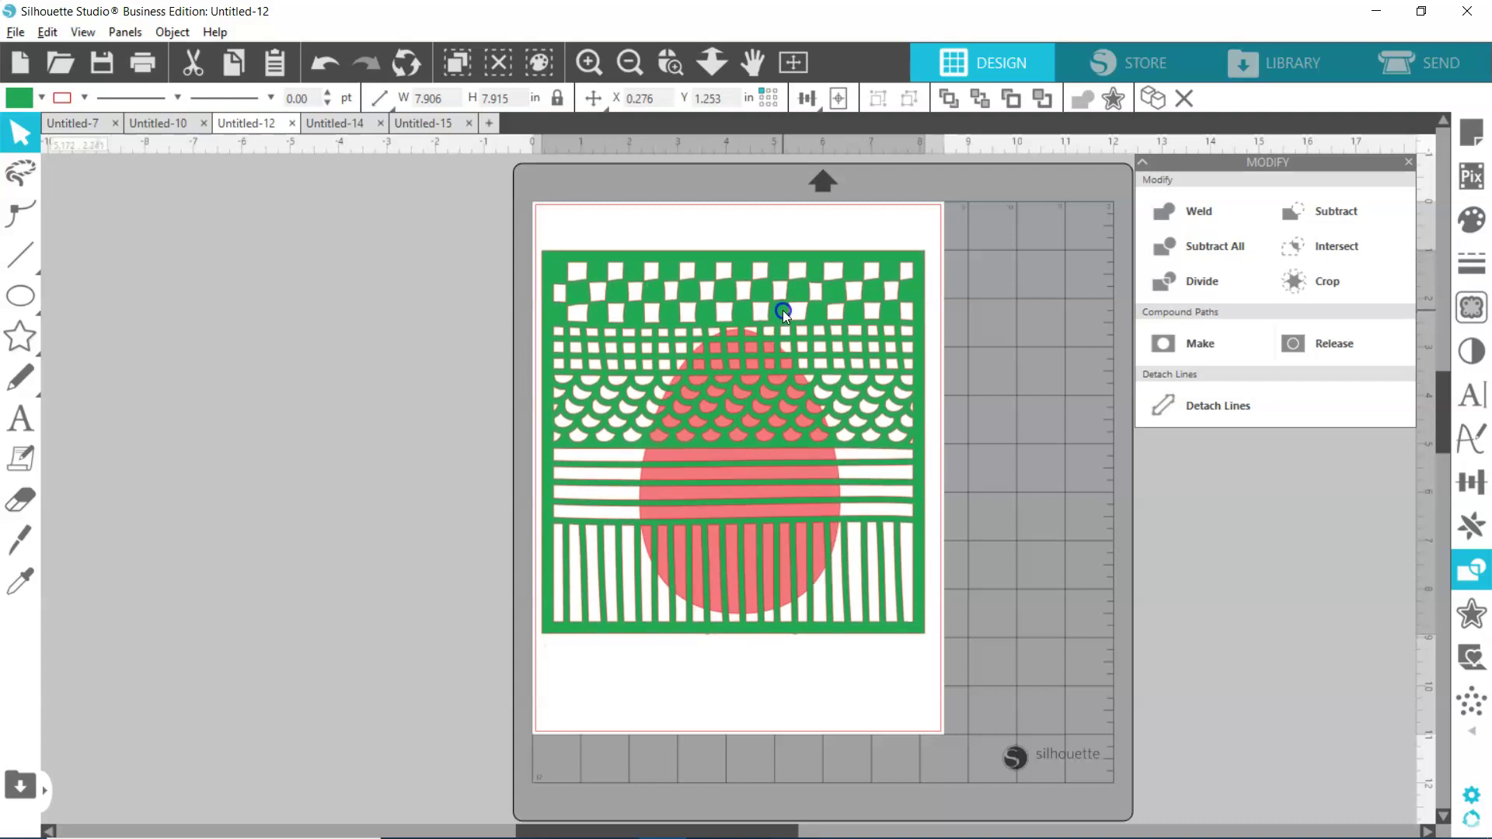
click(782, 310)
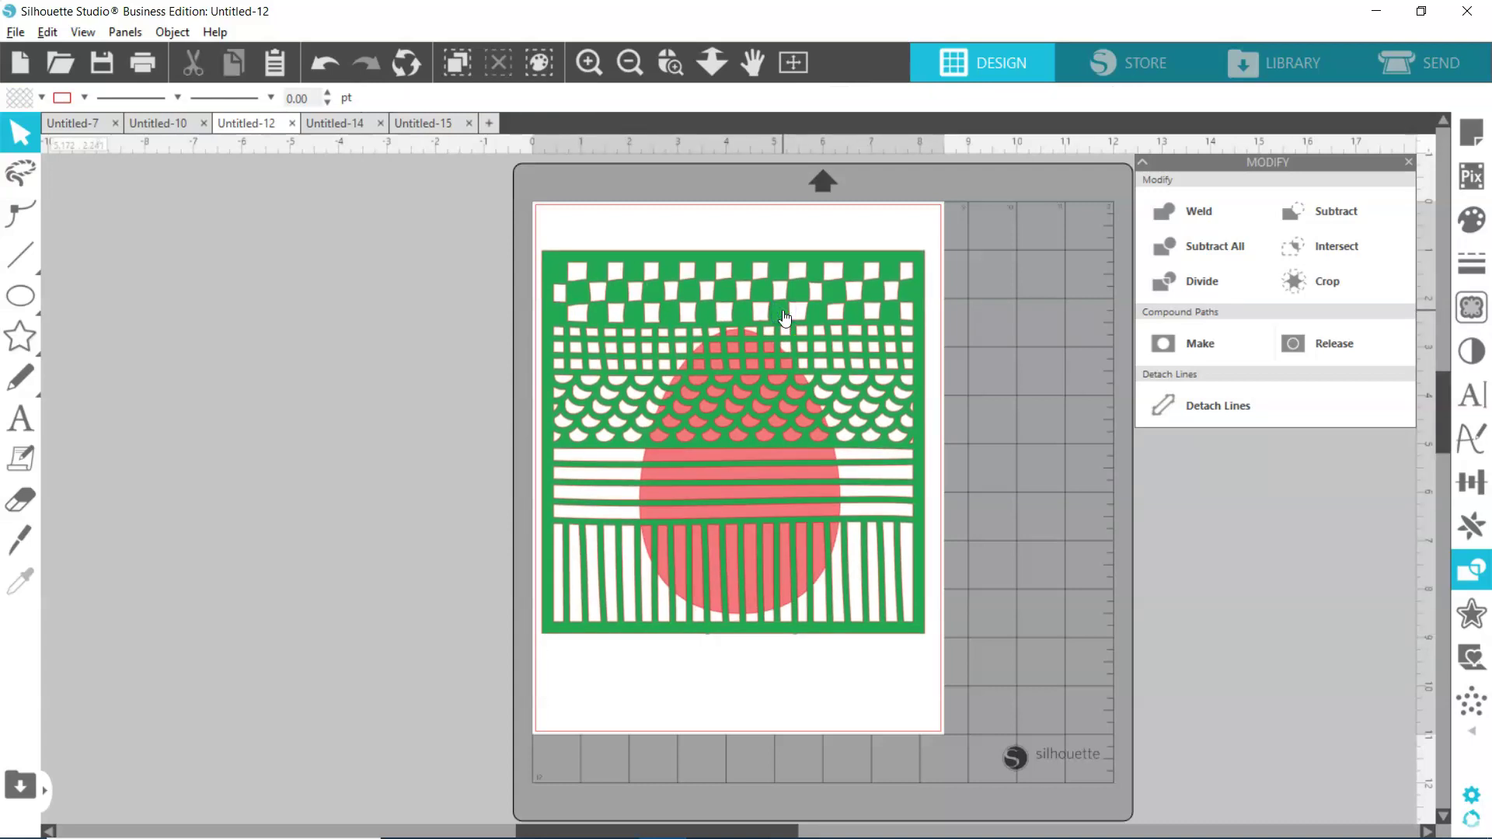
click(782, 310)
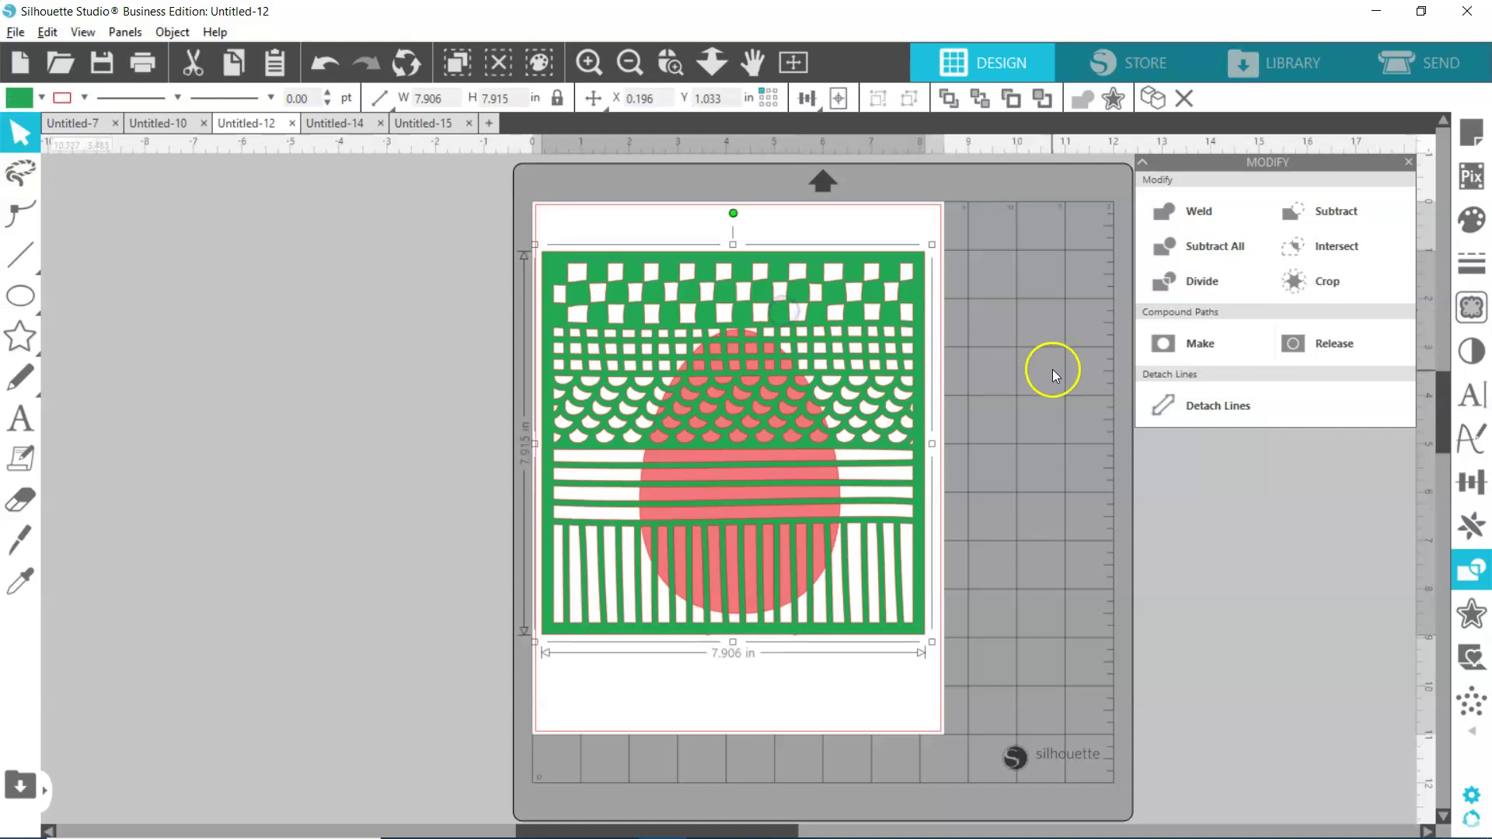
Step: Subtract the green pattern panel from the pink egg beneath it
drag(467, 210, 985, 669)
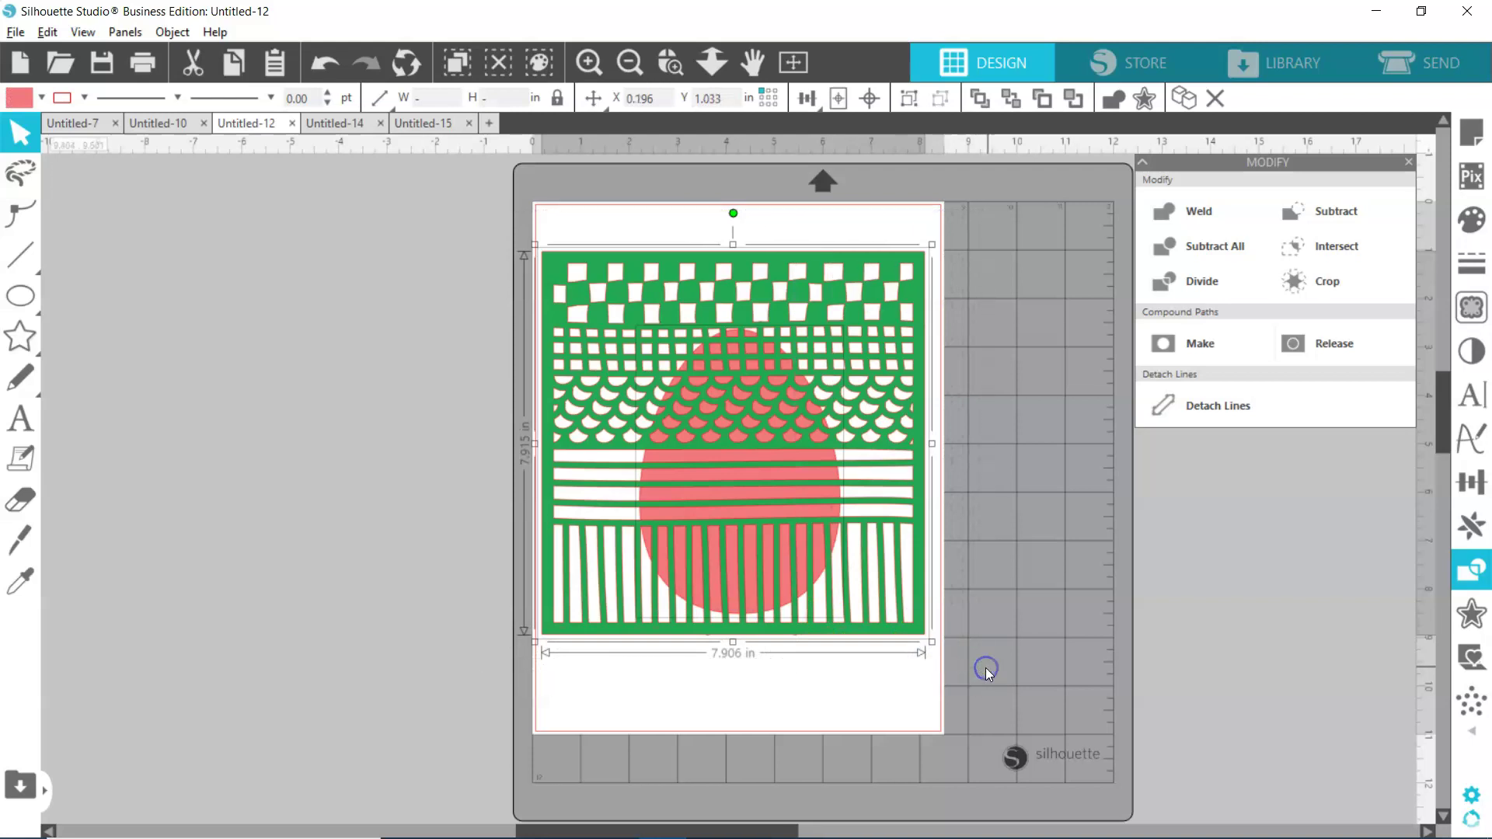
click(1319, 247)
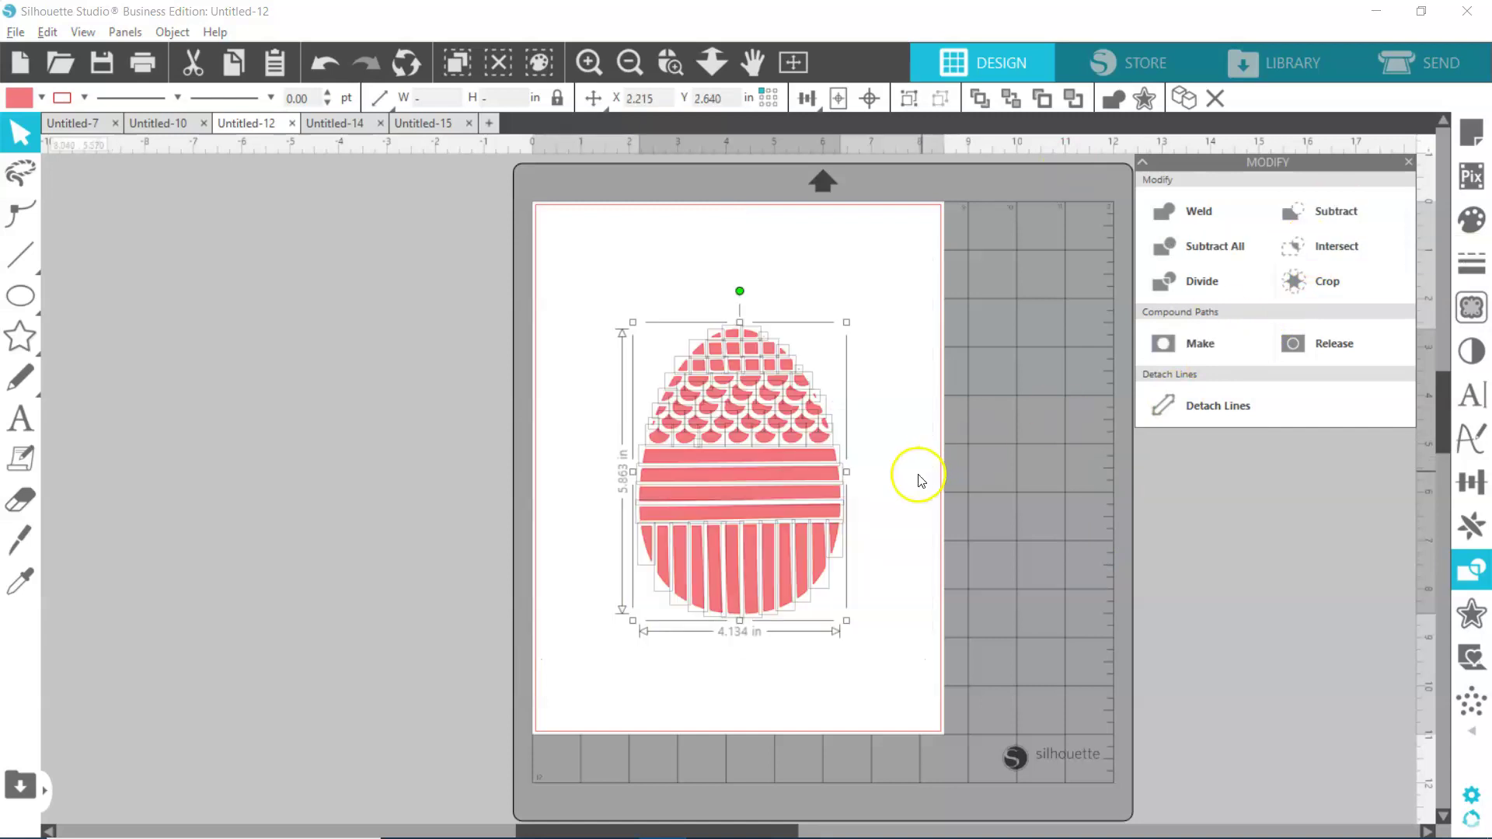
click(936, 467)
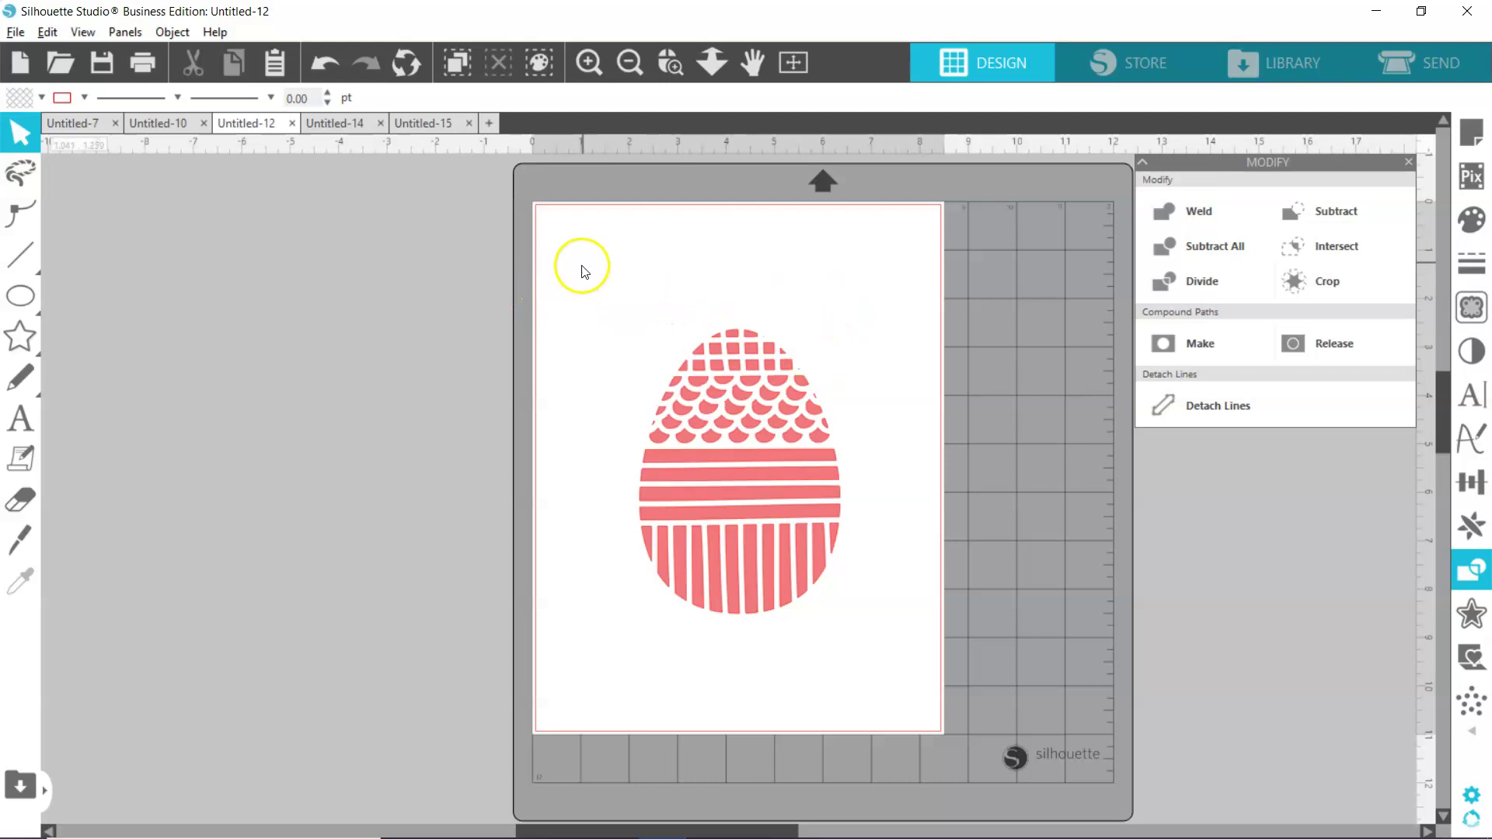
Step: Combine all the pieces of the patterned egg into one compound path
drag(581, 260, 867, 668)
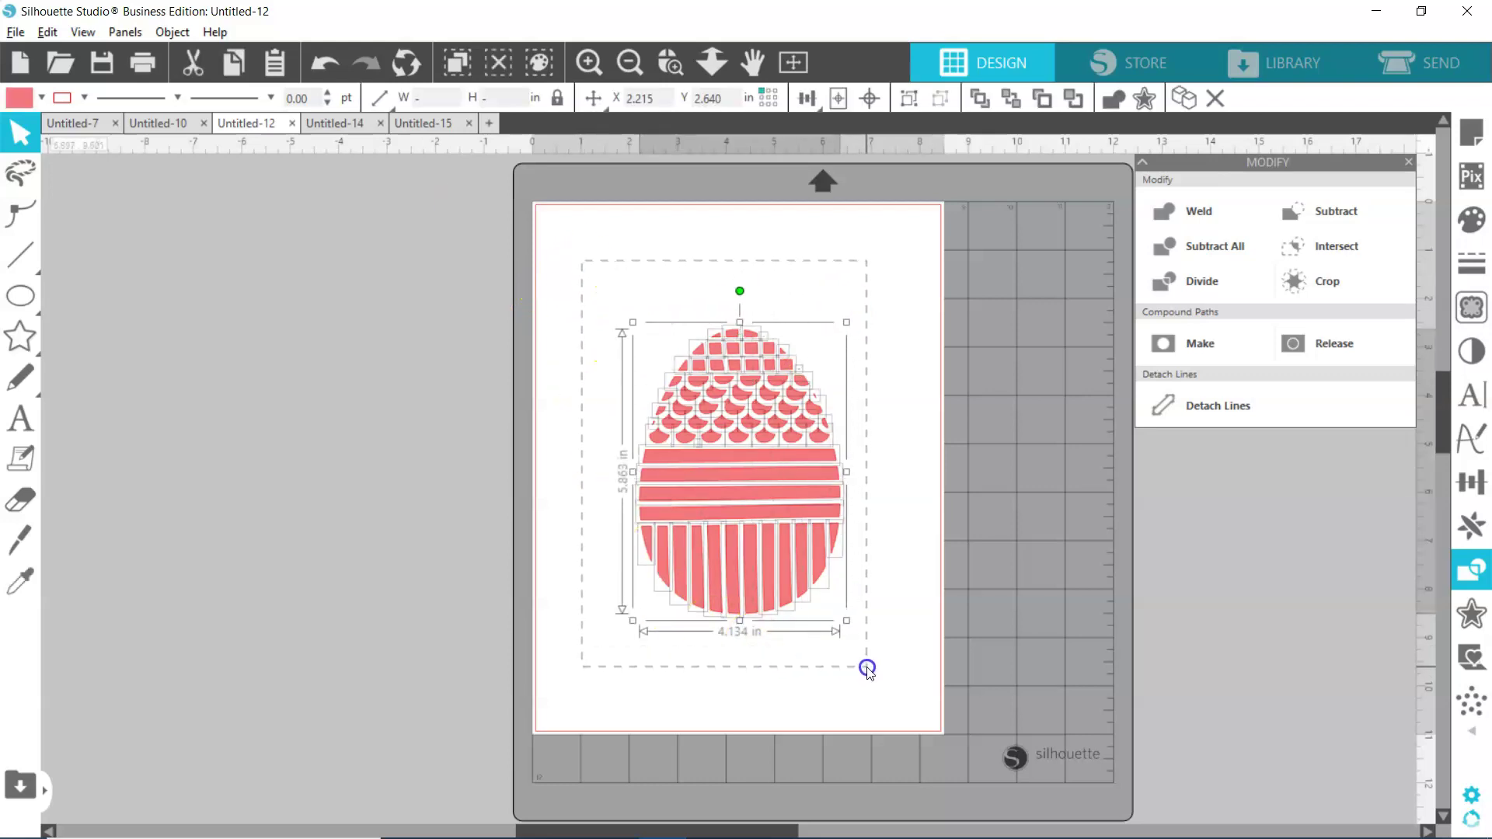
right_click(816, 556)
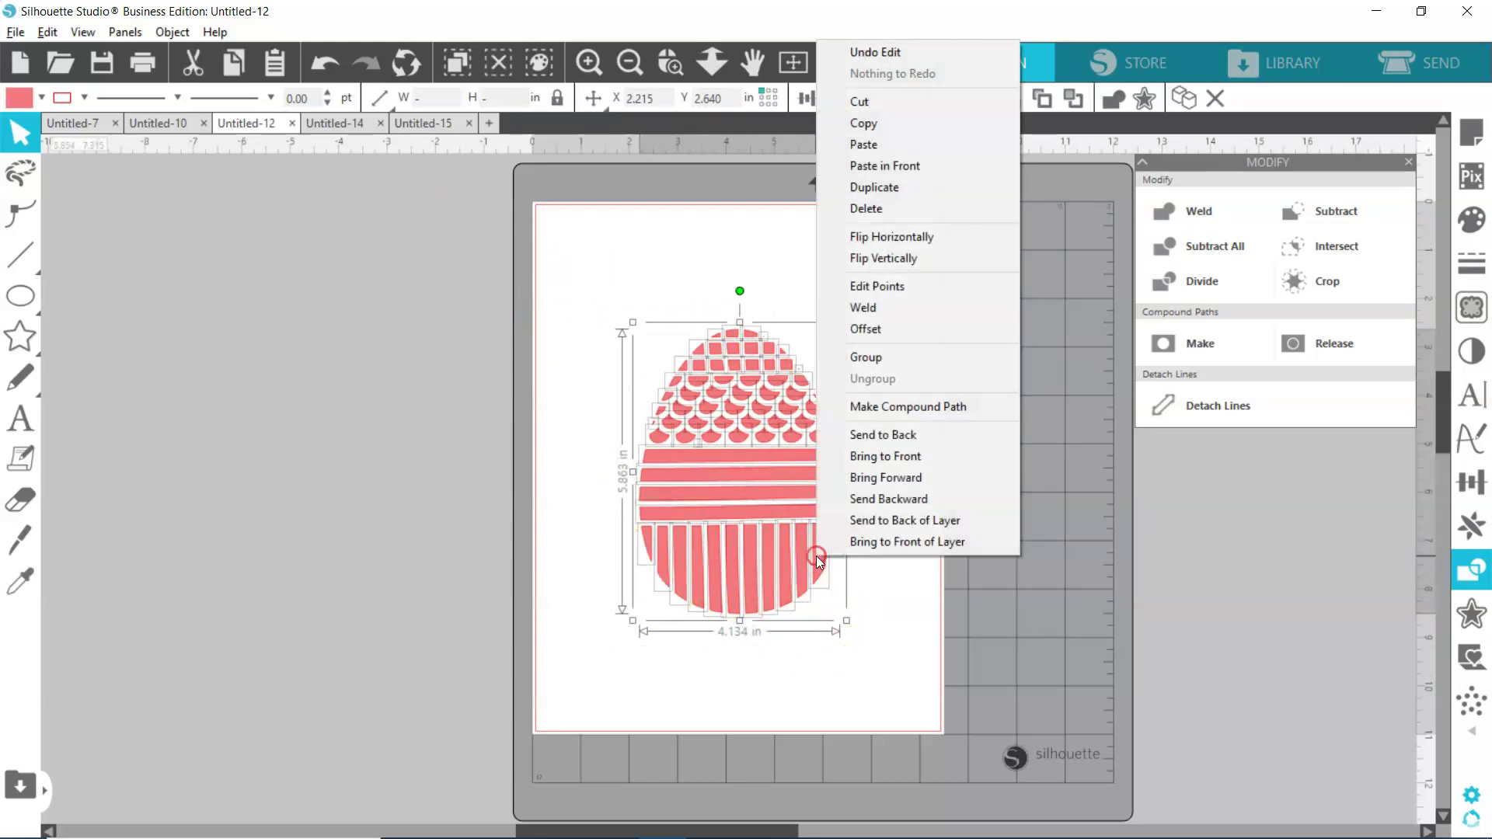
click(901, 406)
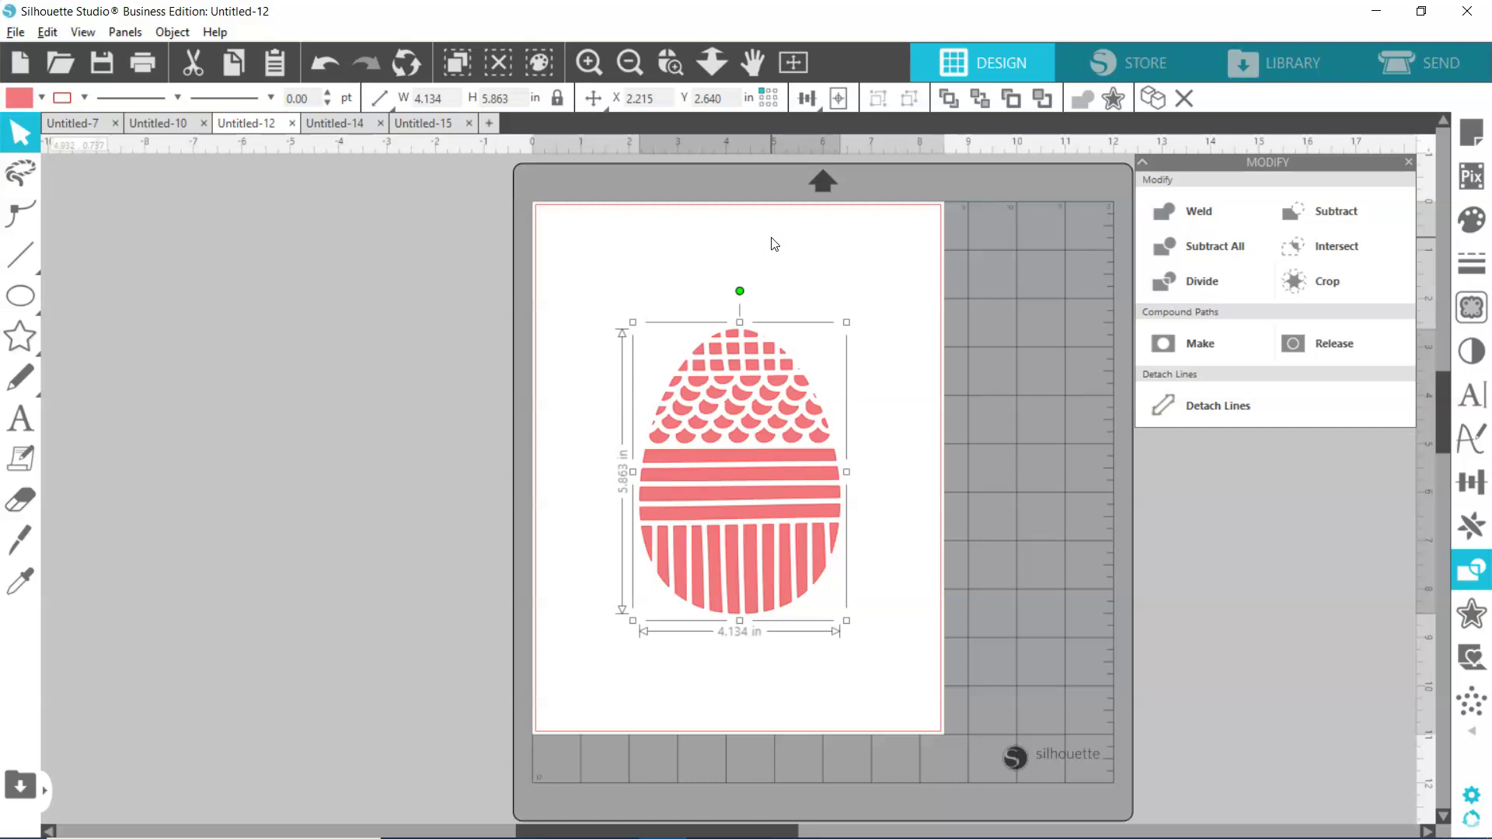
click(879, 246)
click(674, 314)
Step: In the Untitled-15 document, draw a rectangle about 5.12 in wide and 7.48 in high and fill it with green
click(446, 123)
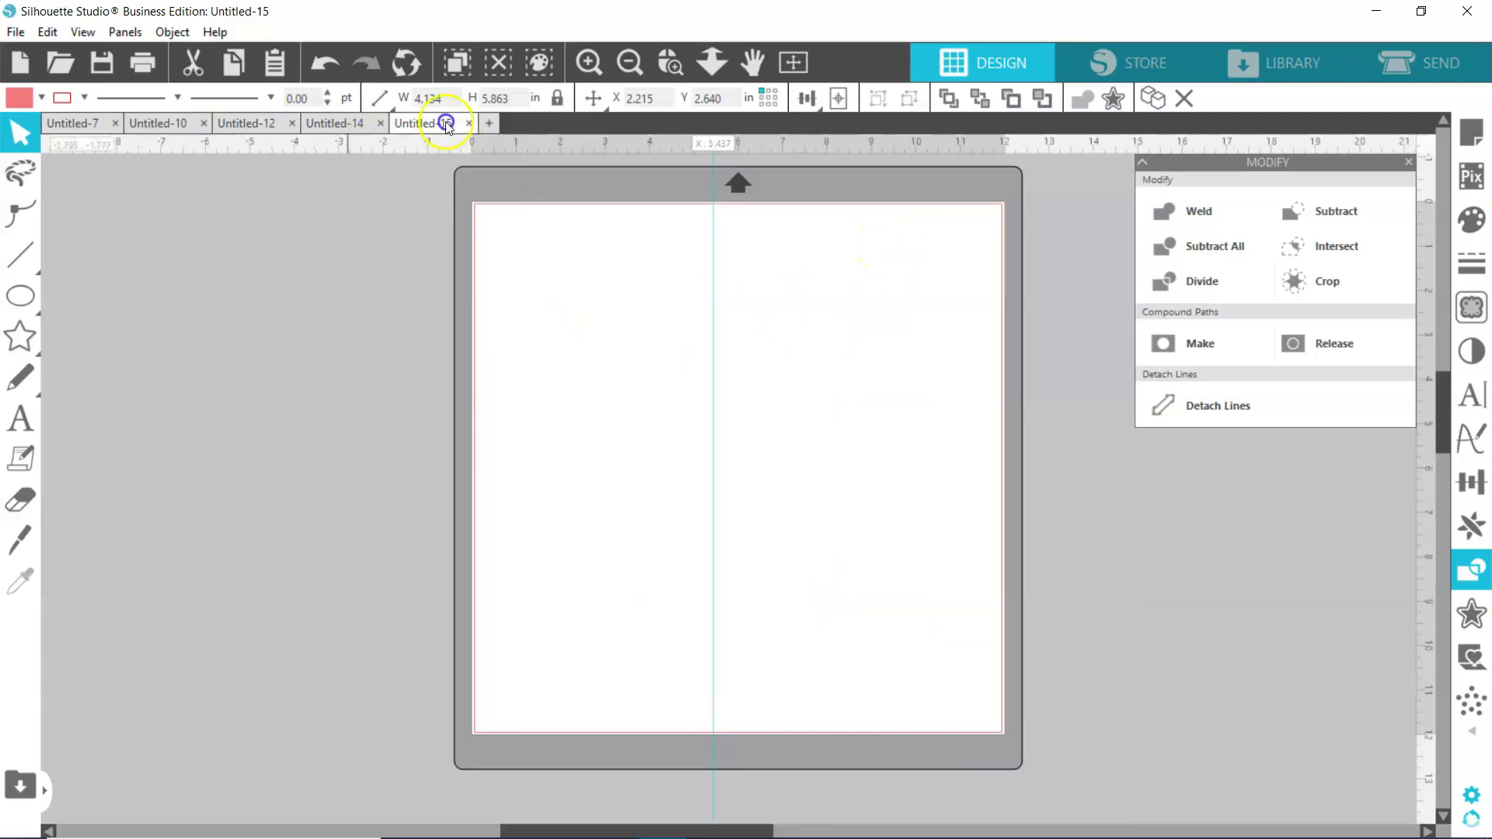
click(20, 295)
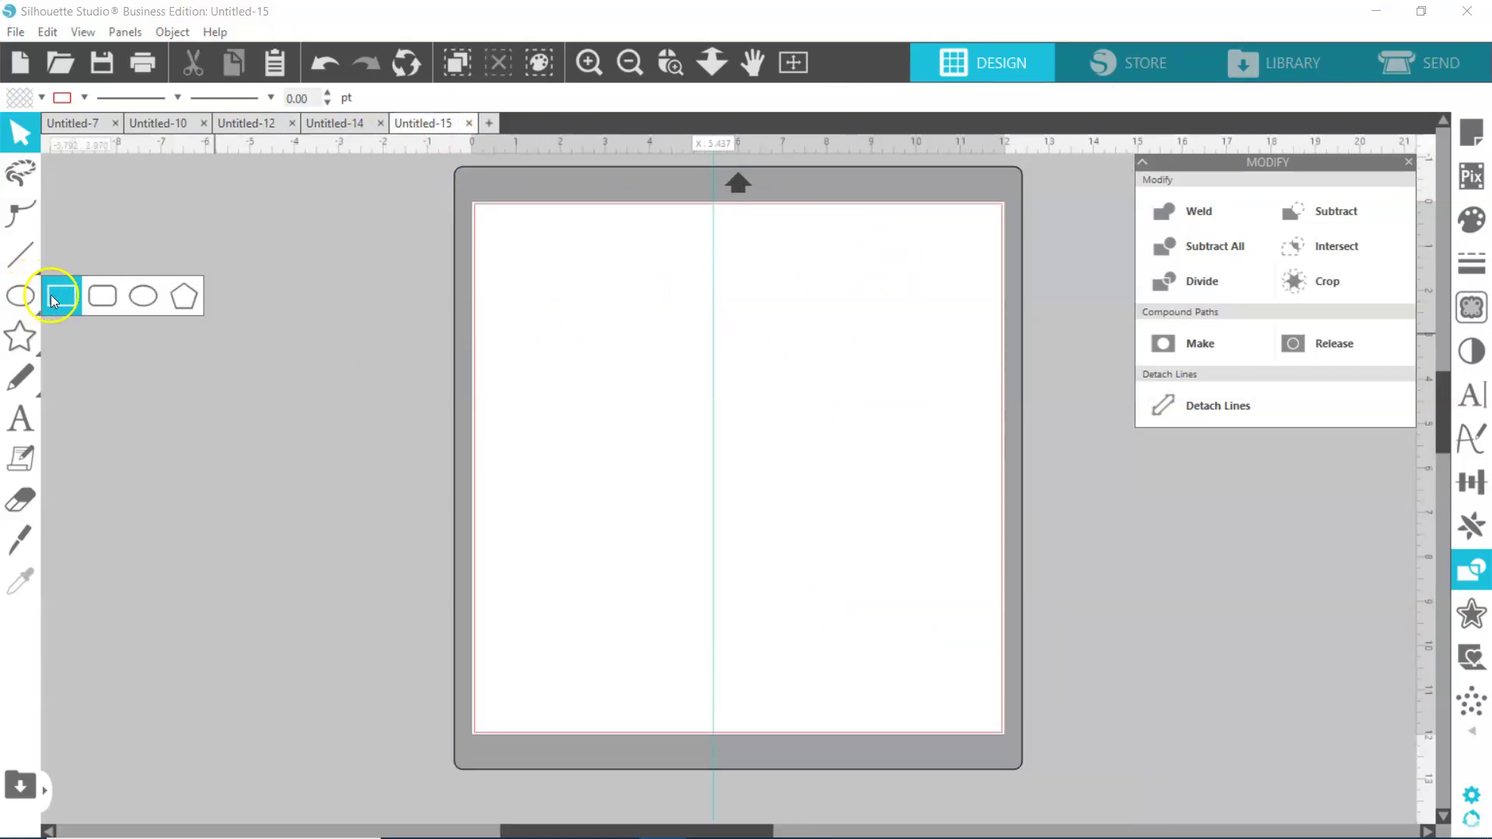
click(52, 295)
drag(592, 310, 821, 581)
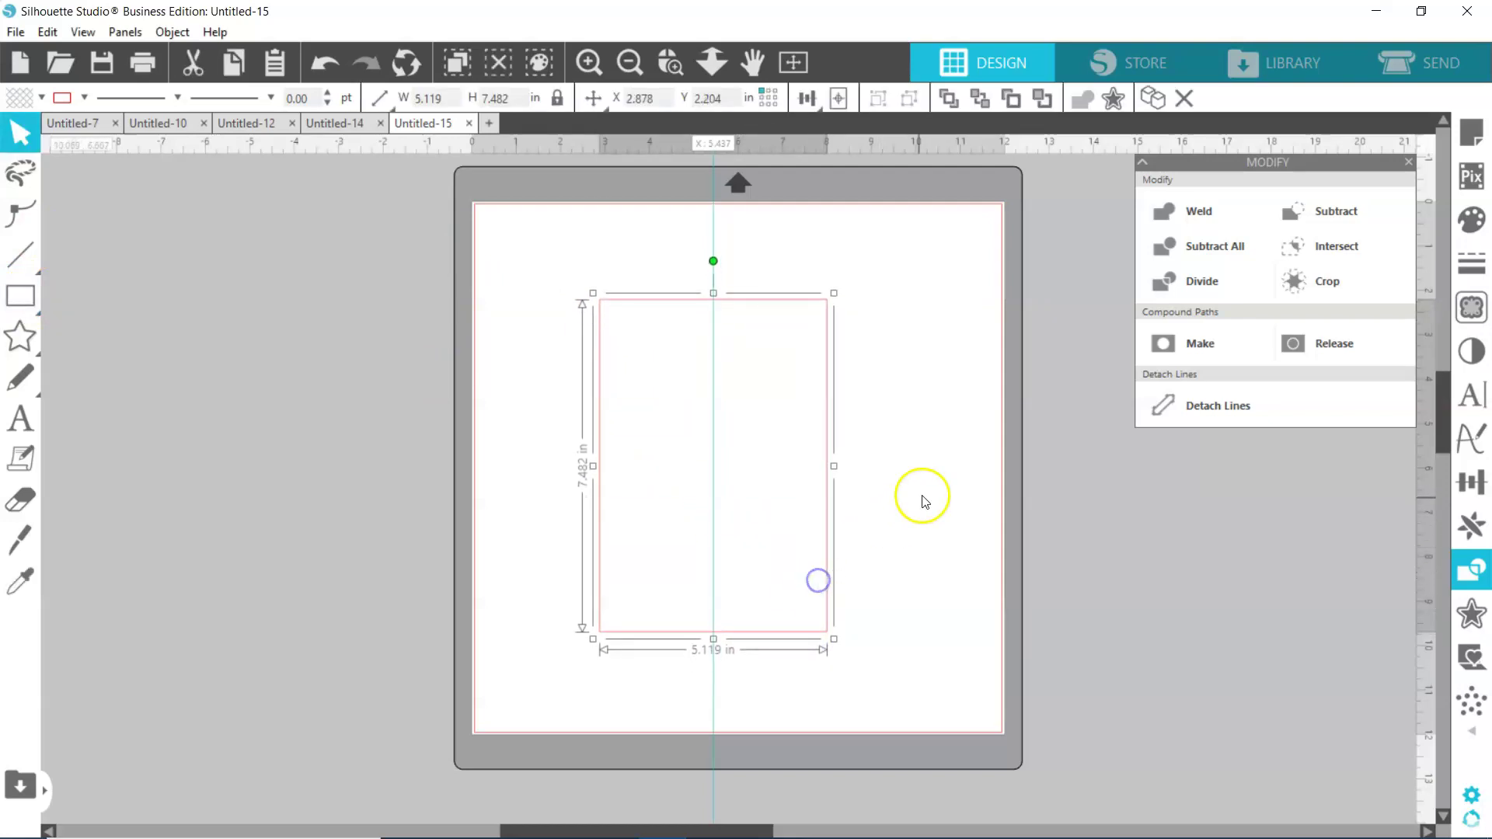
click(39, 97)
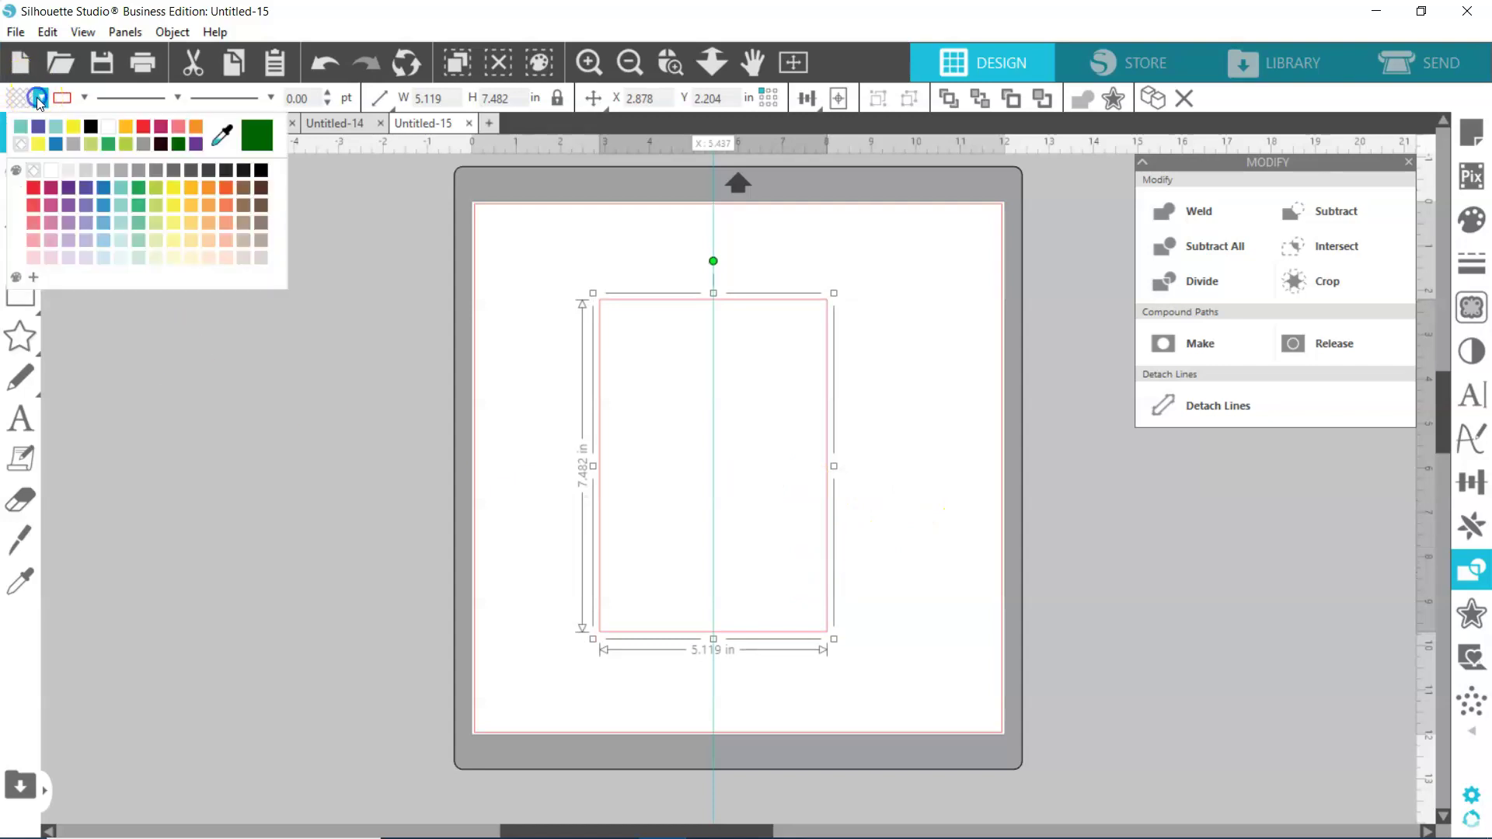
click(138, 189)
Step: Adjust the green rectangle and the vertical guide so the guide, at X 5.562, runs through the rectangle's center
click(868, 353)
drag(791, 422, 786, 413)
drag(679, 250, 723, 256)
drag(739, 316, 745, 320)
drag(774, 394, 771, 395)
click(836, 407)
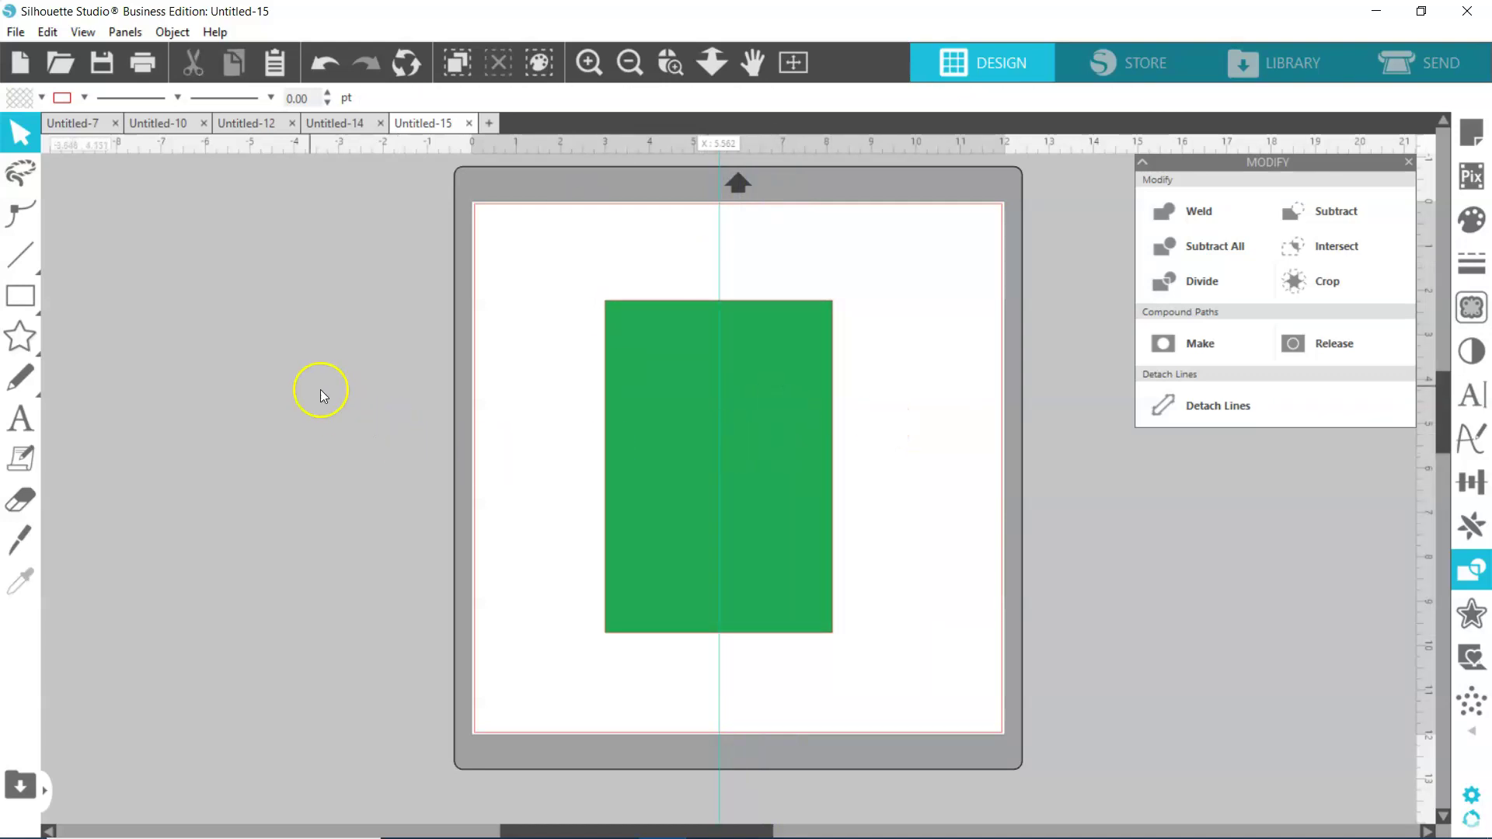
Step: Draw an arc about 5.65 in wide and 0.67 in high across the upper part of the rectangle, and convert it to a path
mouse_move(20, 254)
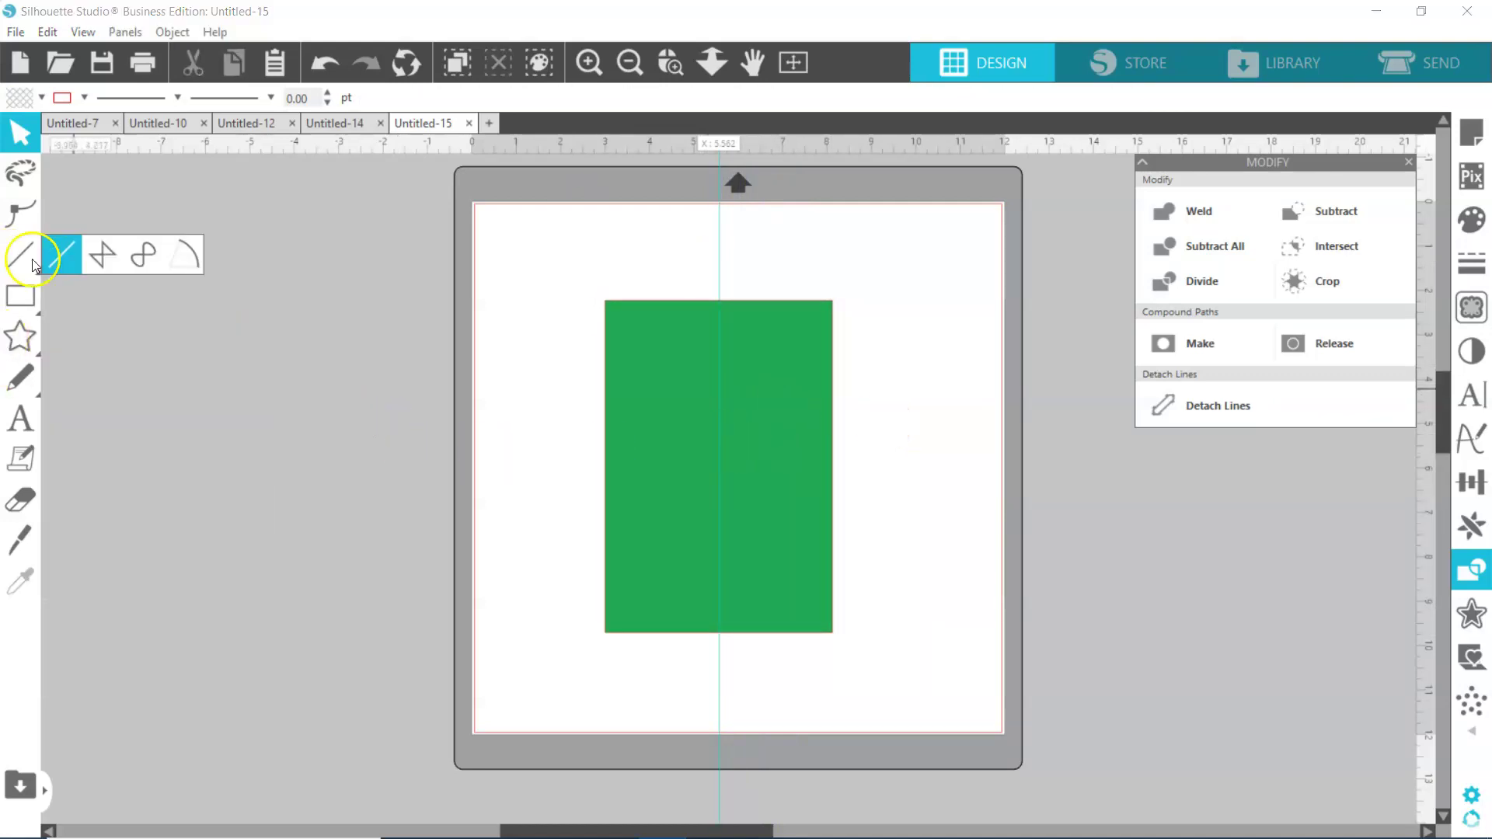
click(195, 264)
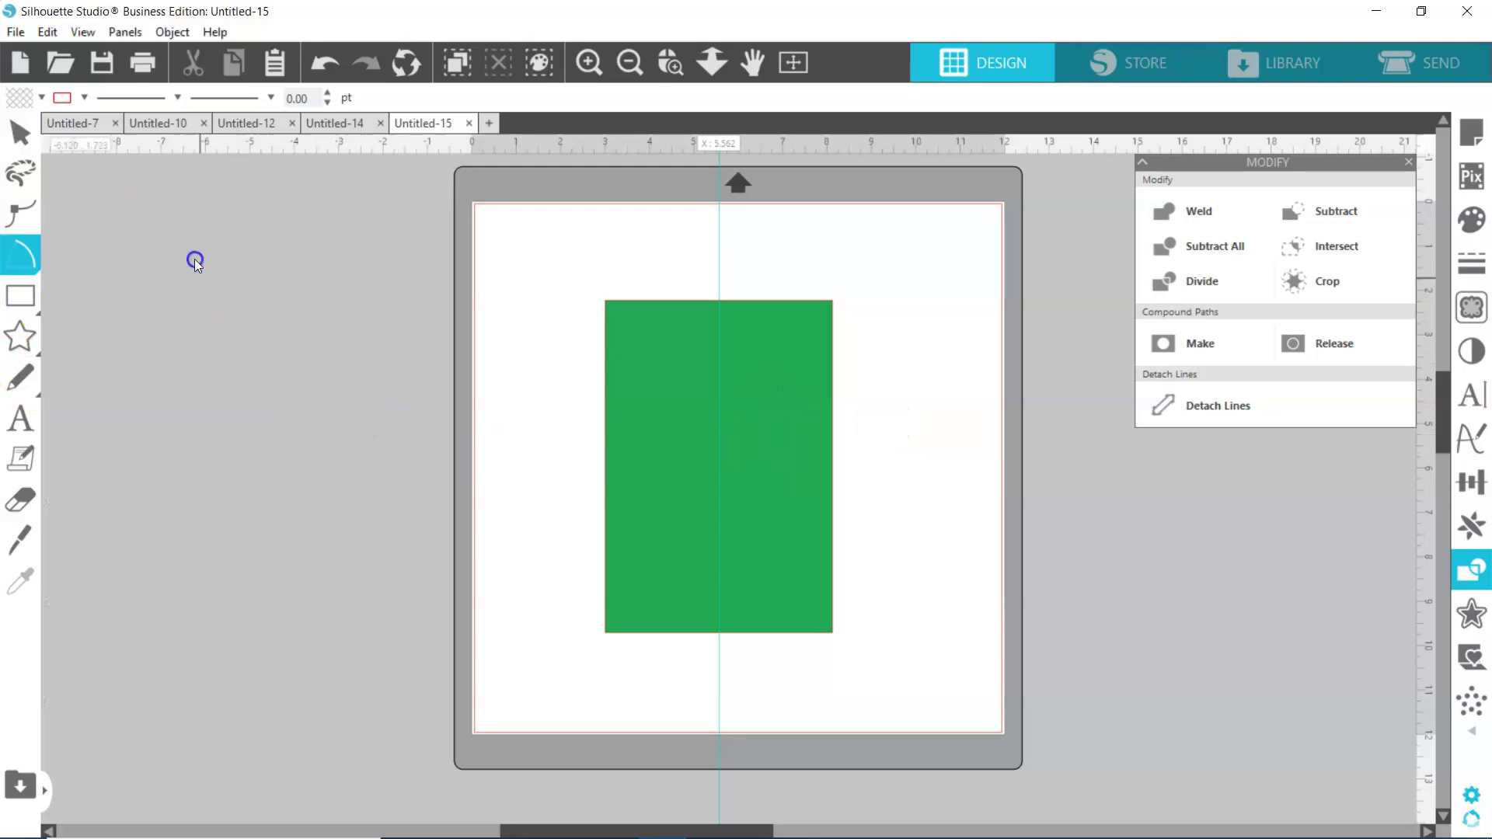
click(720, 656)
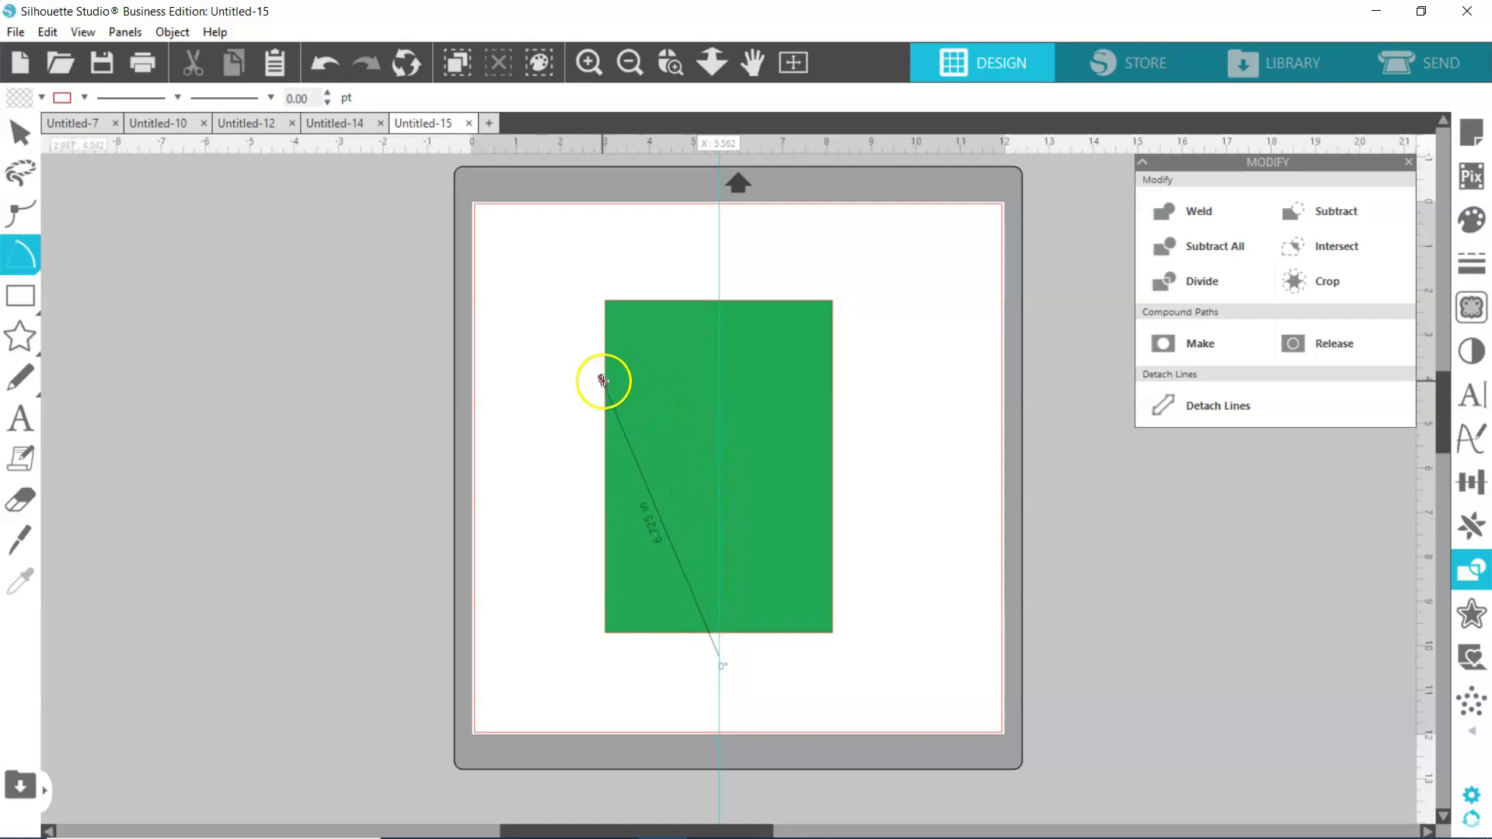
click(603, 381)
click(847, 387)
right_click(847, 386)
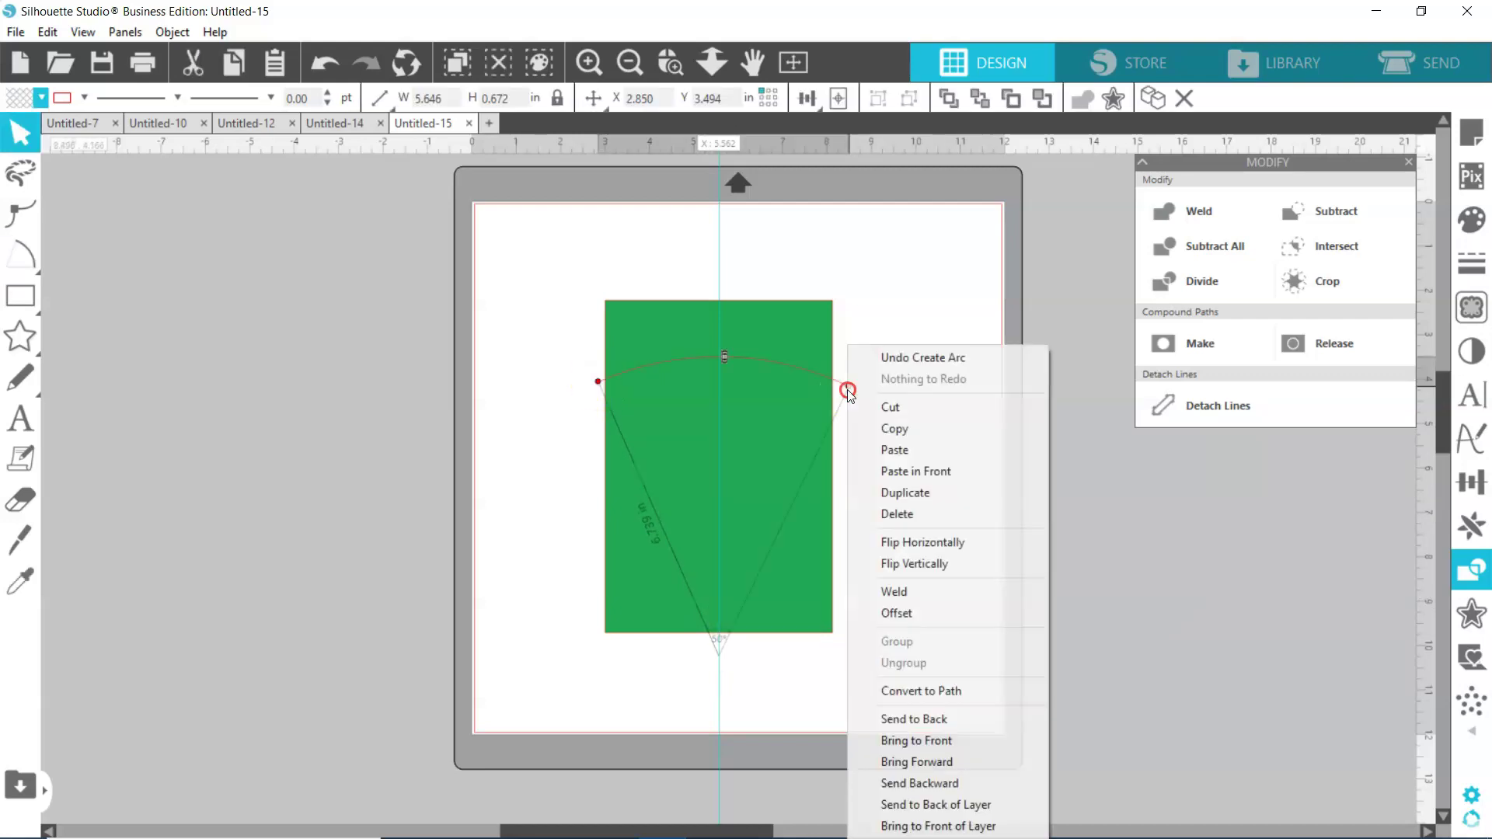
click(981, 702)
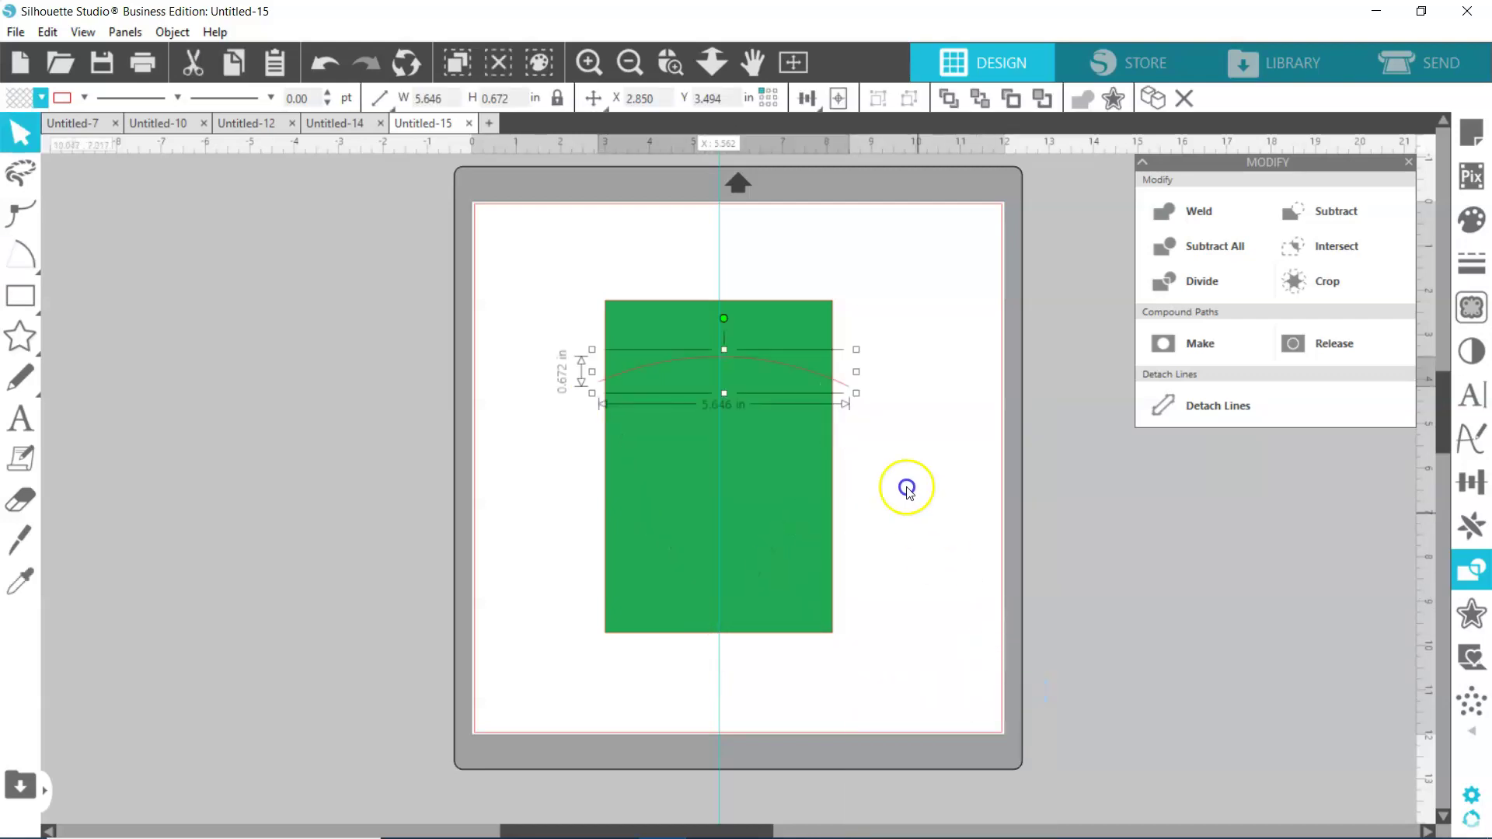
Step: Shift the arc to about X 2.740 so it extends evenly past both sides of the green rectangle
click(687, 533)
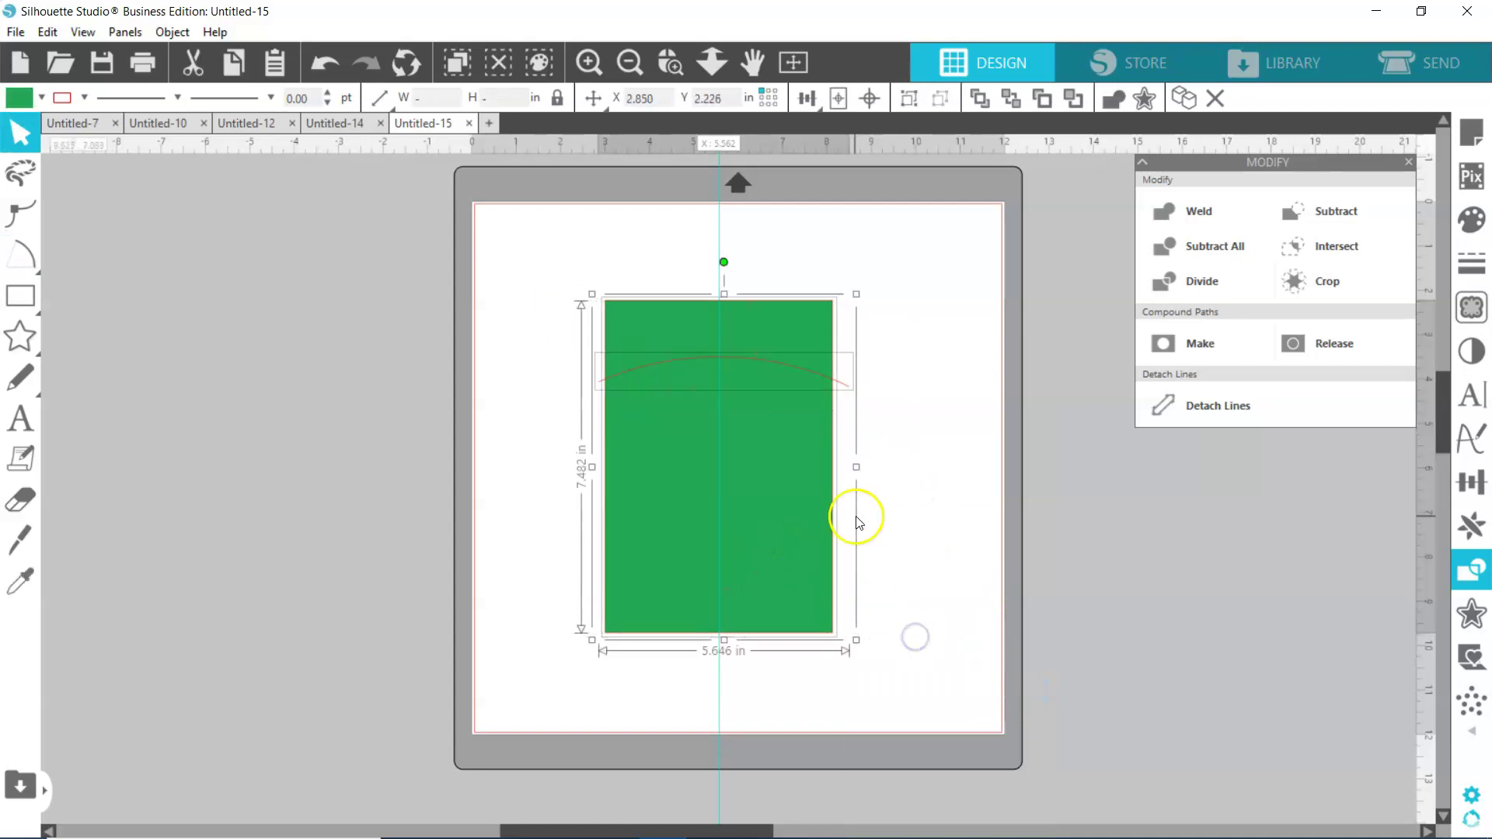
click(896, 342)
click(852, 388)
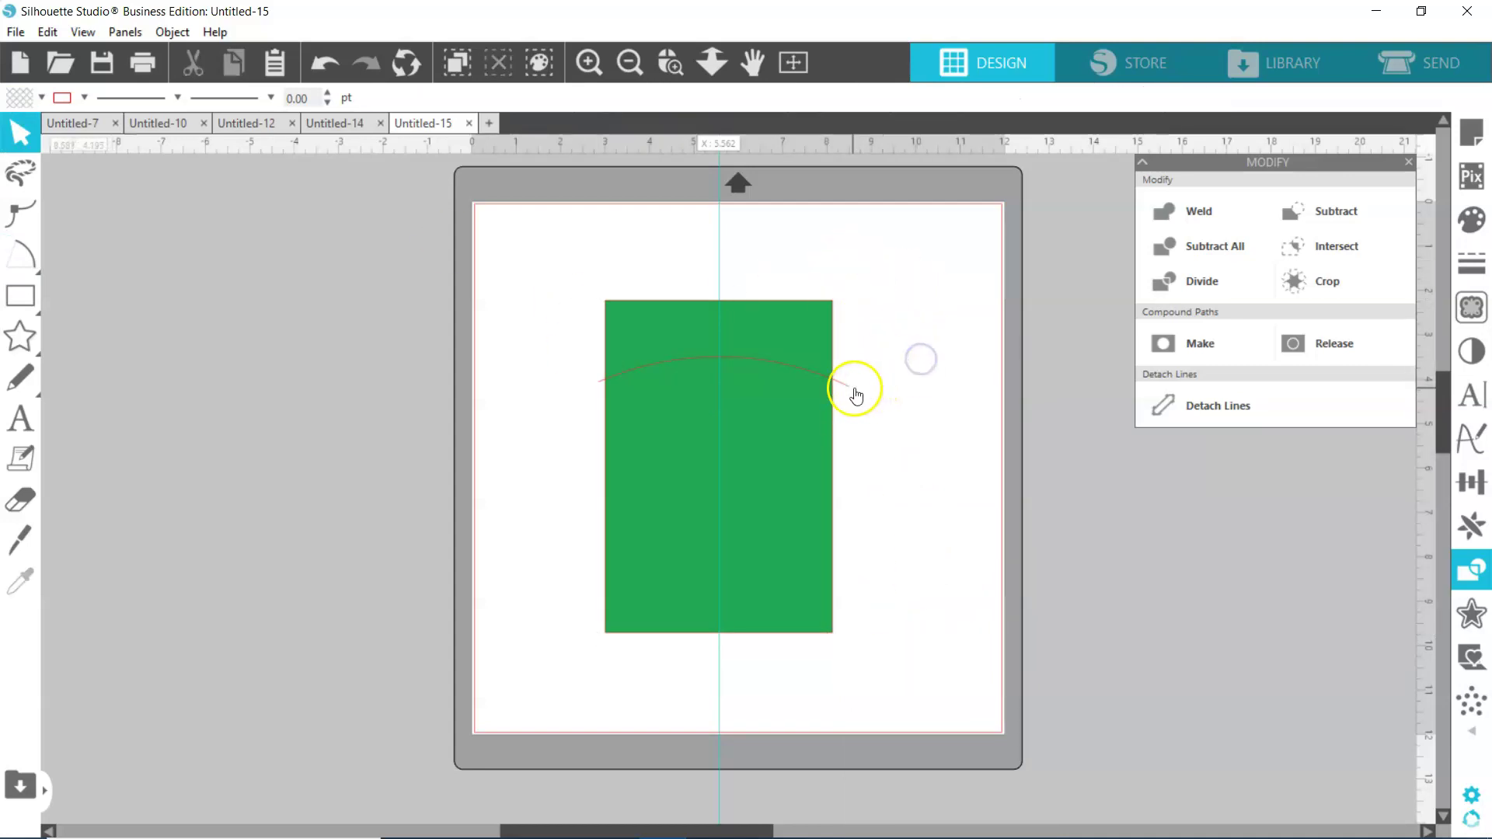
click(908, 390)
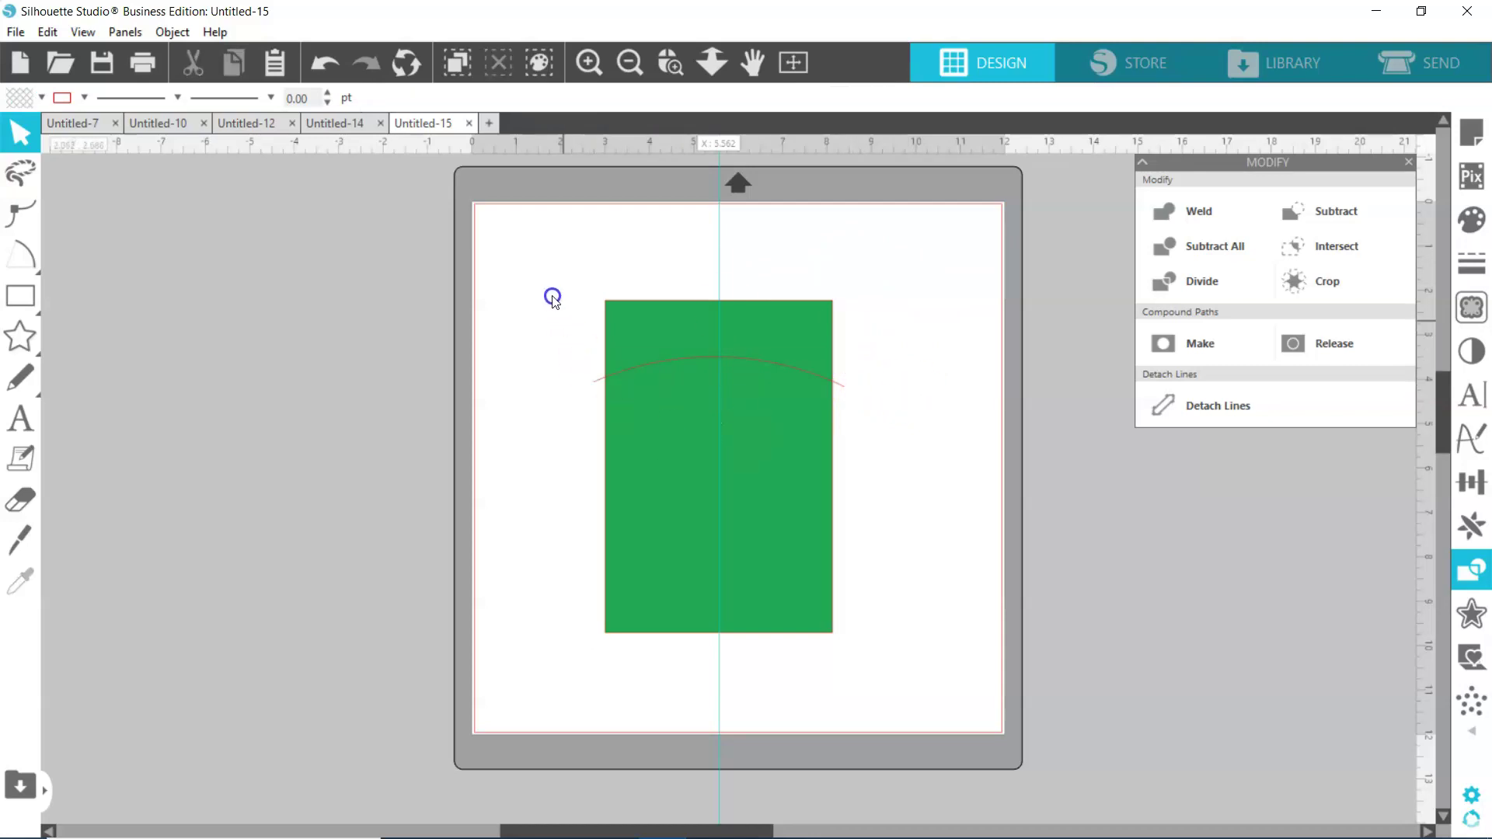
Step: Subtract the arc from the green rectangle to split it into two pieces along the curve
drag(526, 250, 875, 636)
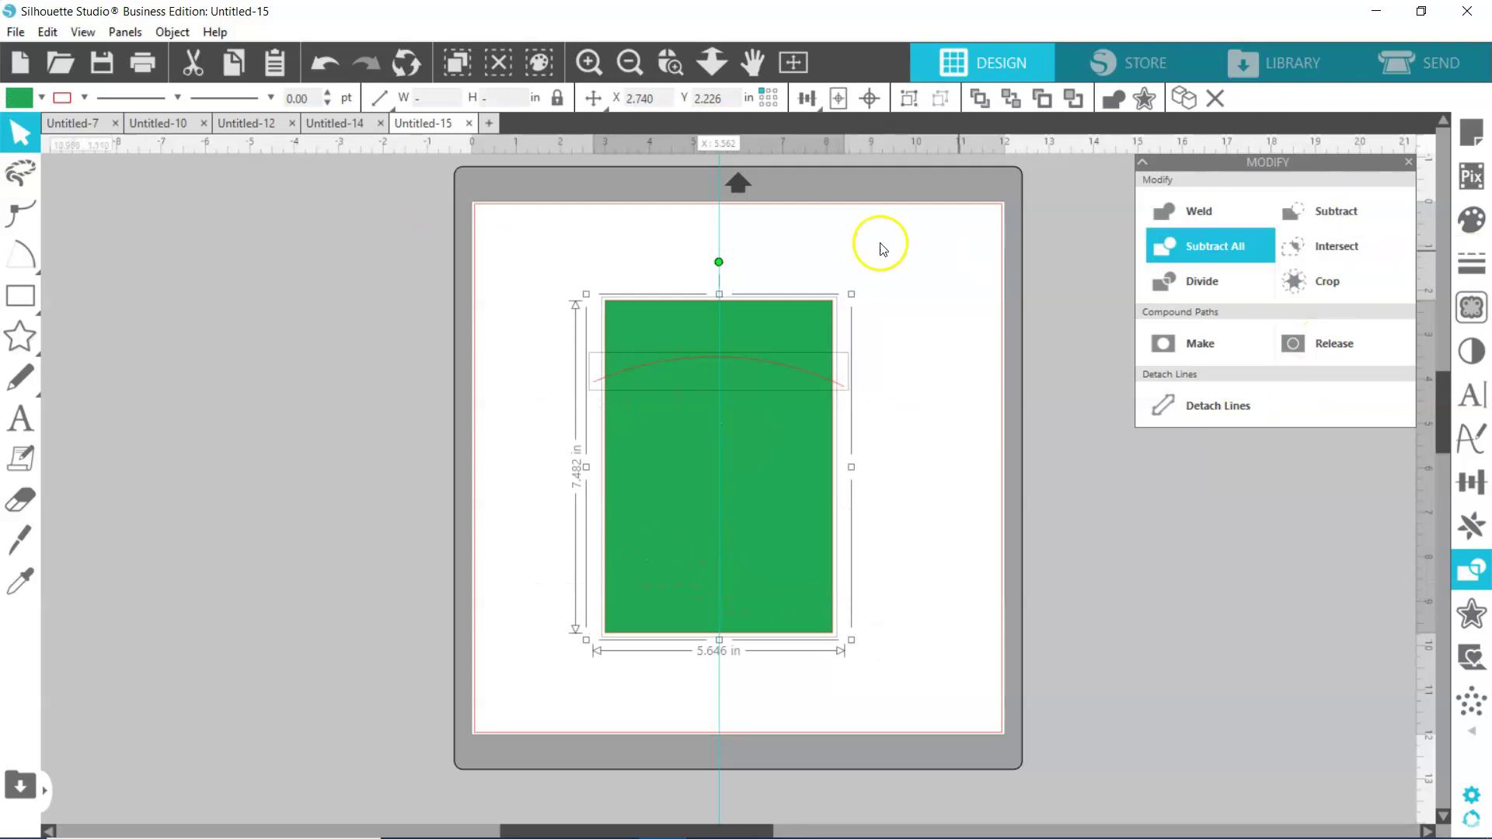
click(185, 33)
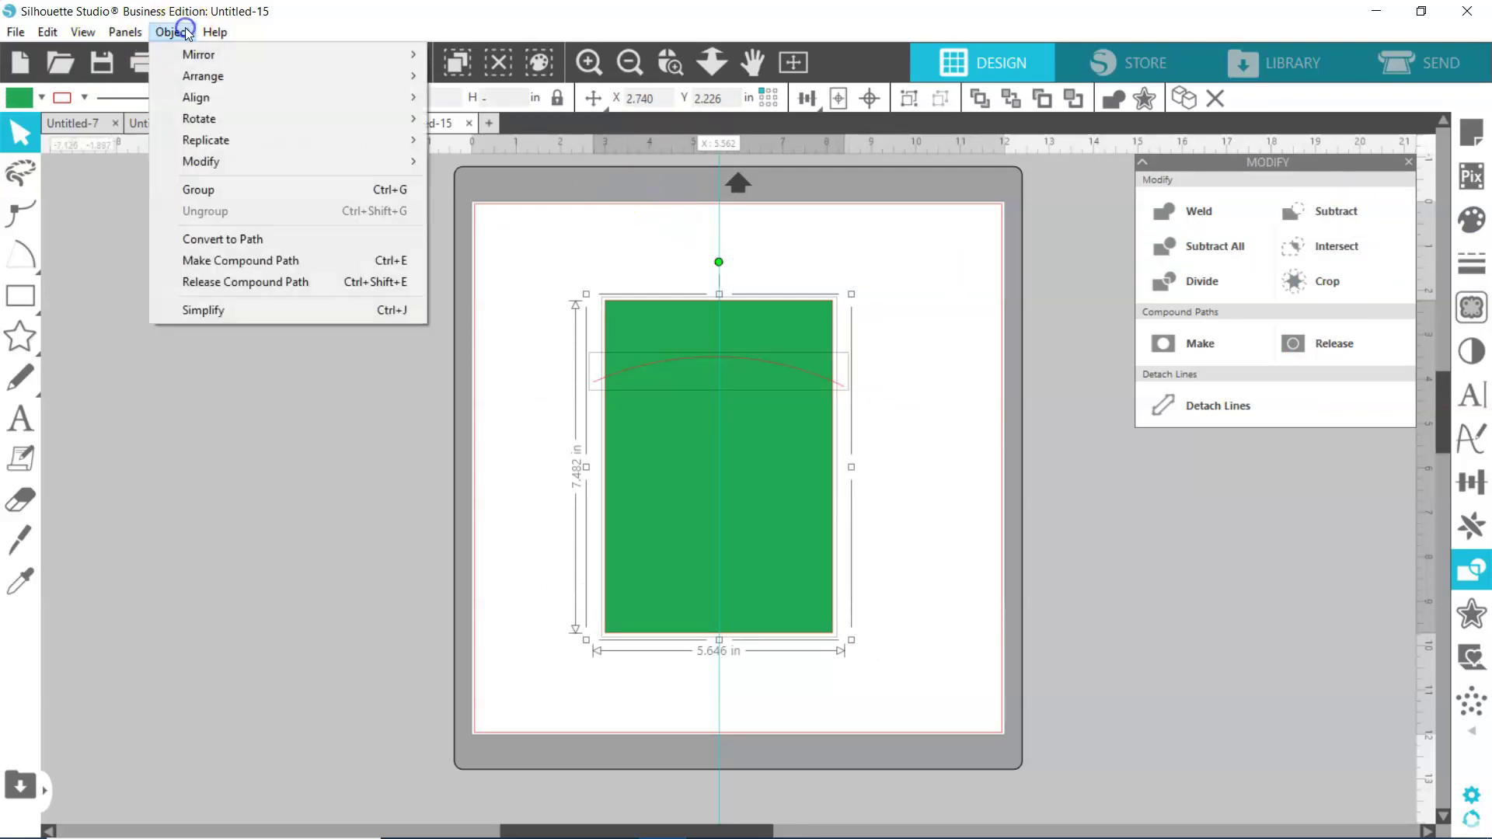
mouse_move(260, 160)
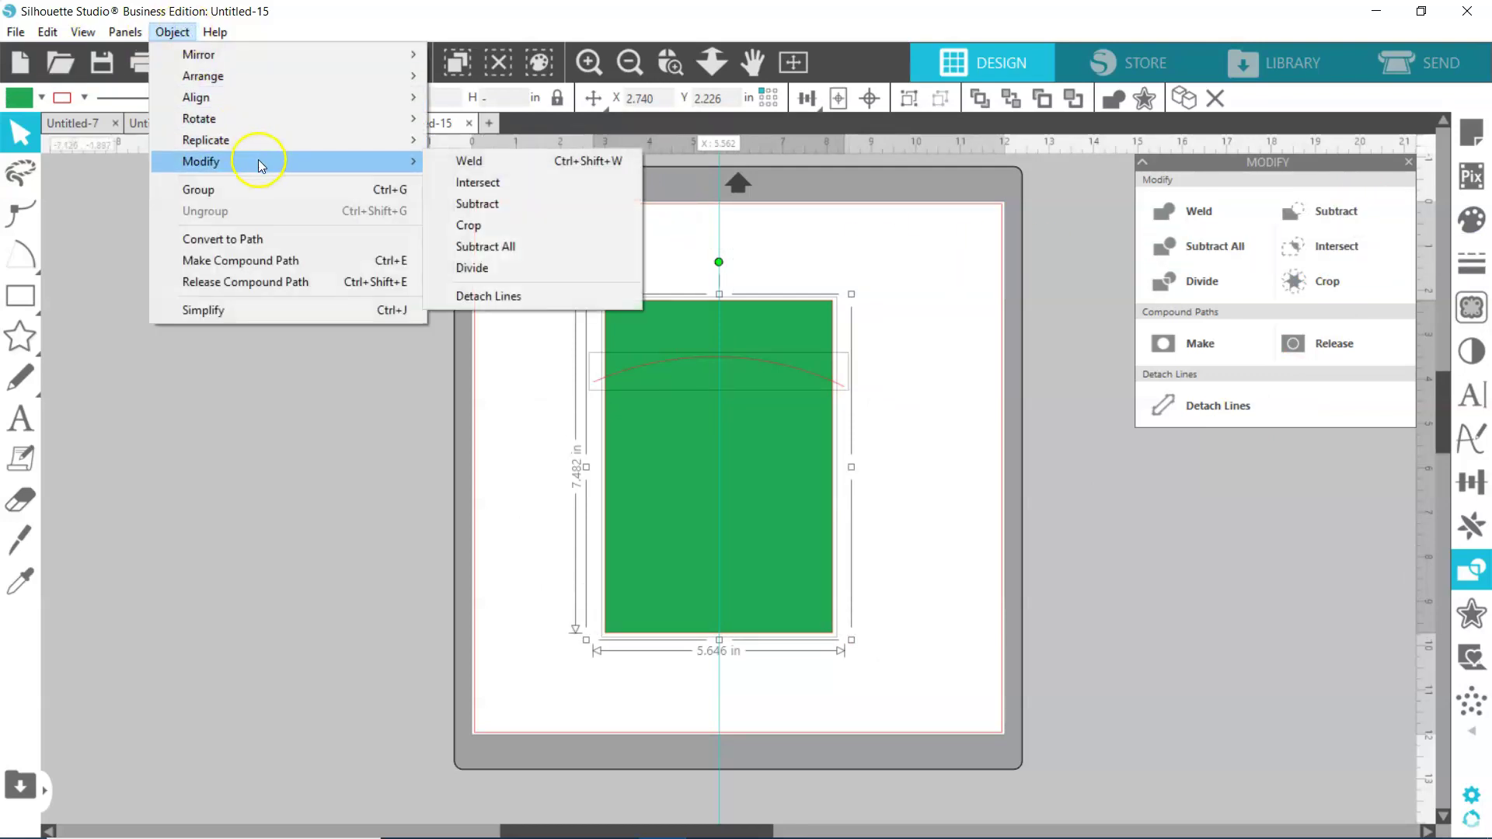
click(581, 204)
click(900, 336)
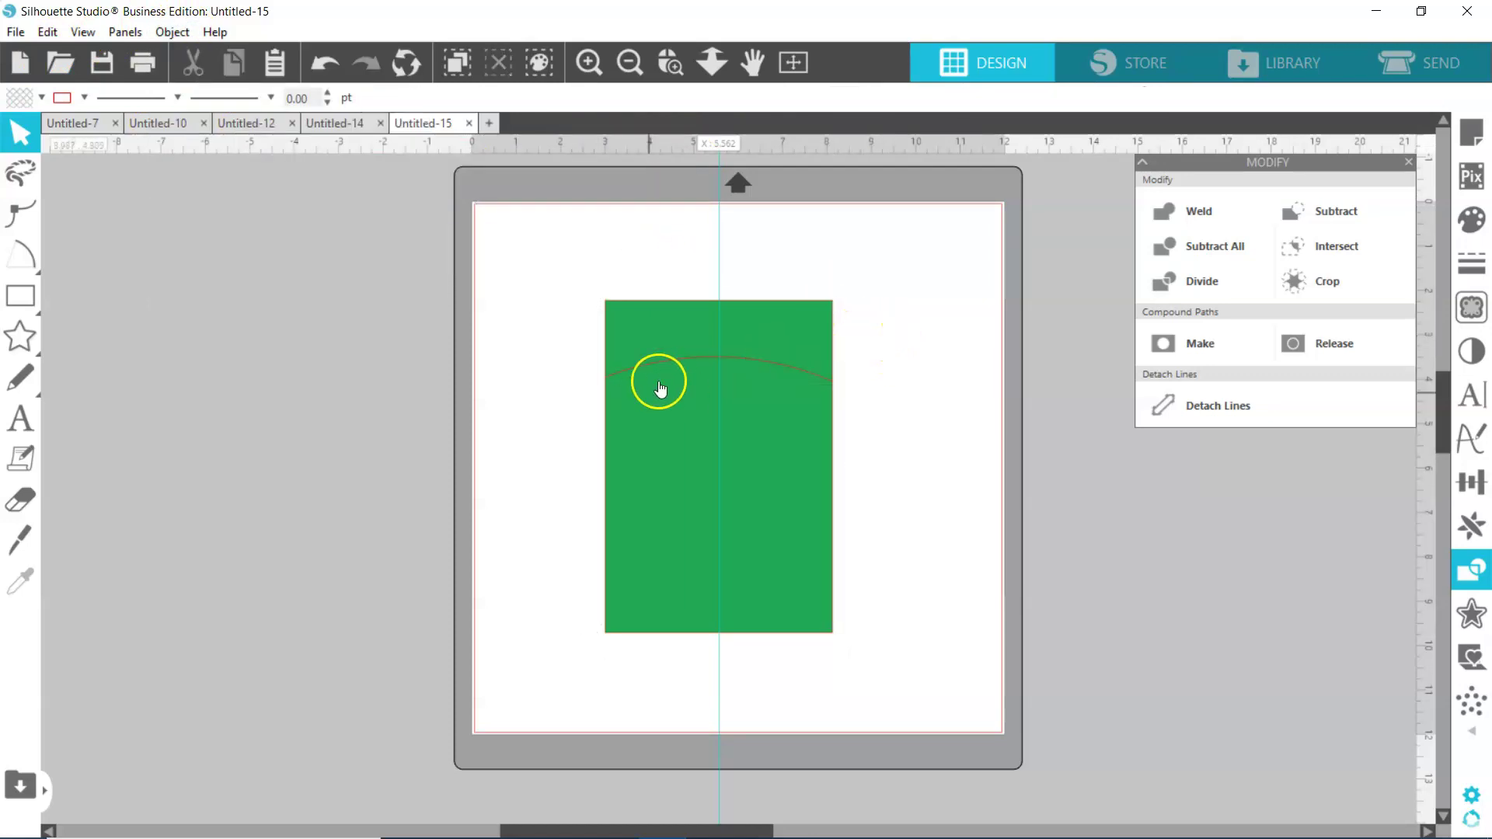
Step: Separate the two green pieces, moving the upper strip off the page and the arched piece up into its place
drag(770, 331, 772, 283)
click(793, 342)
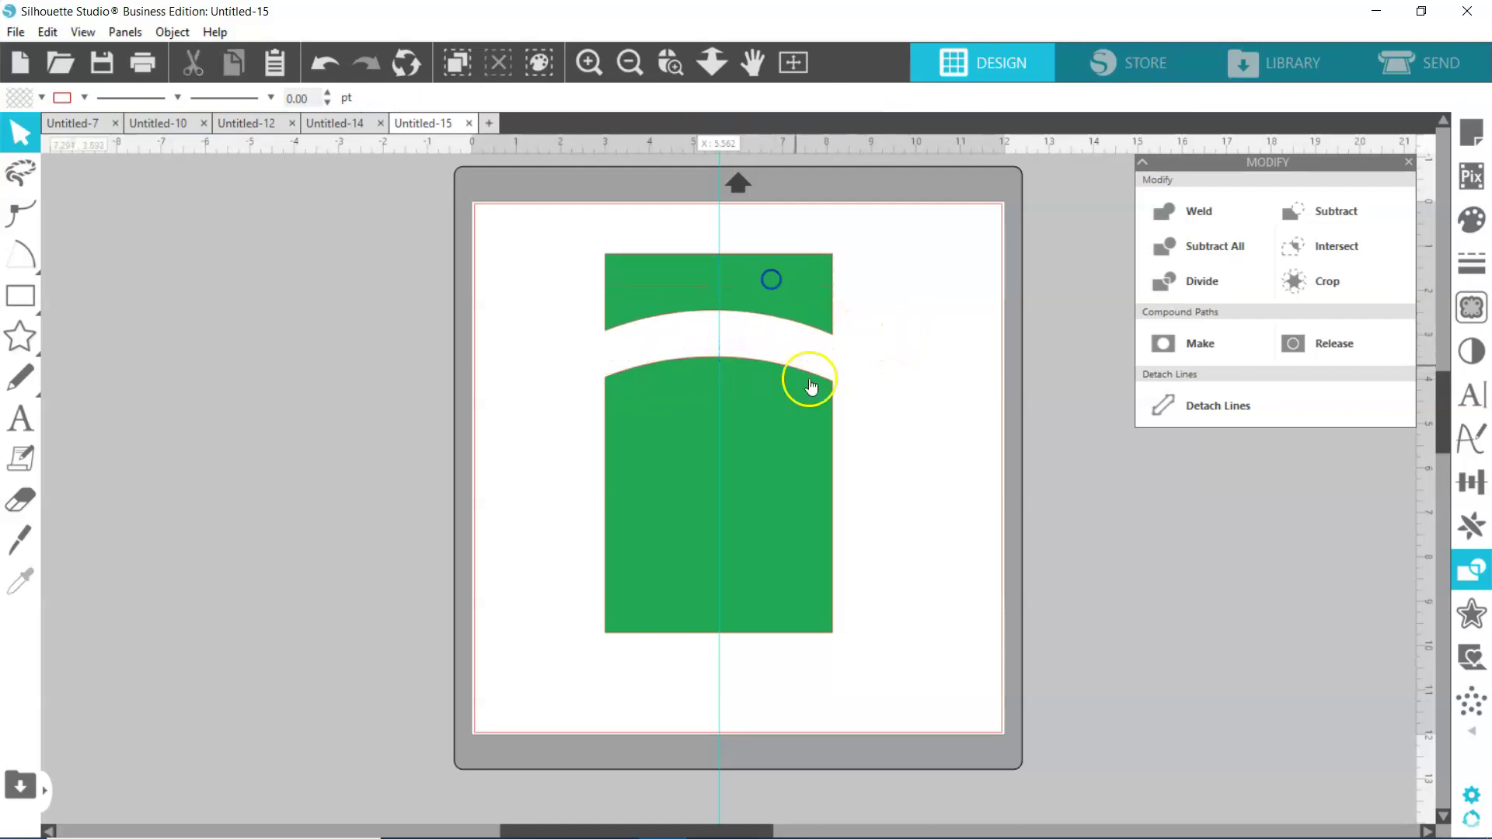
drag(813, 473, 820, 485)
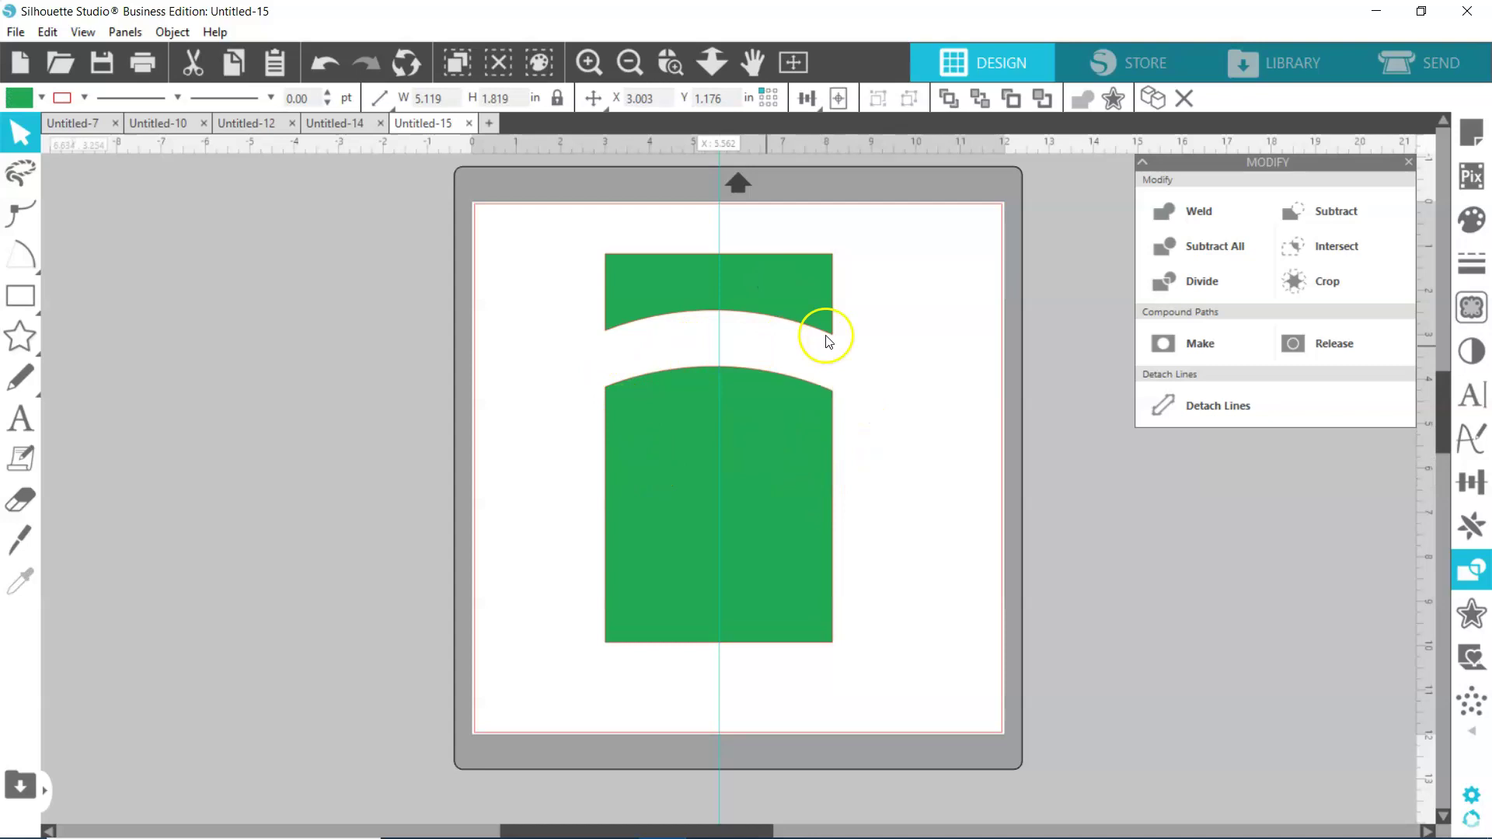
click(703, 348)
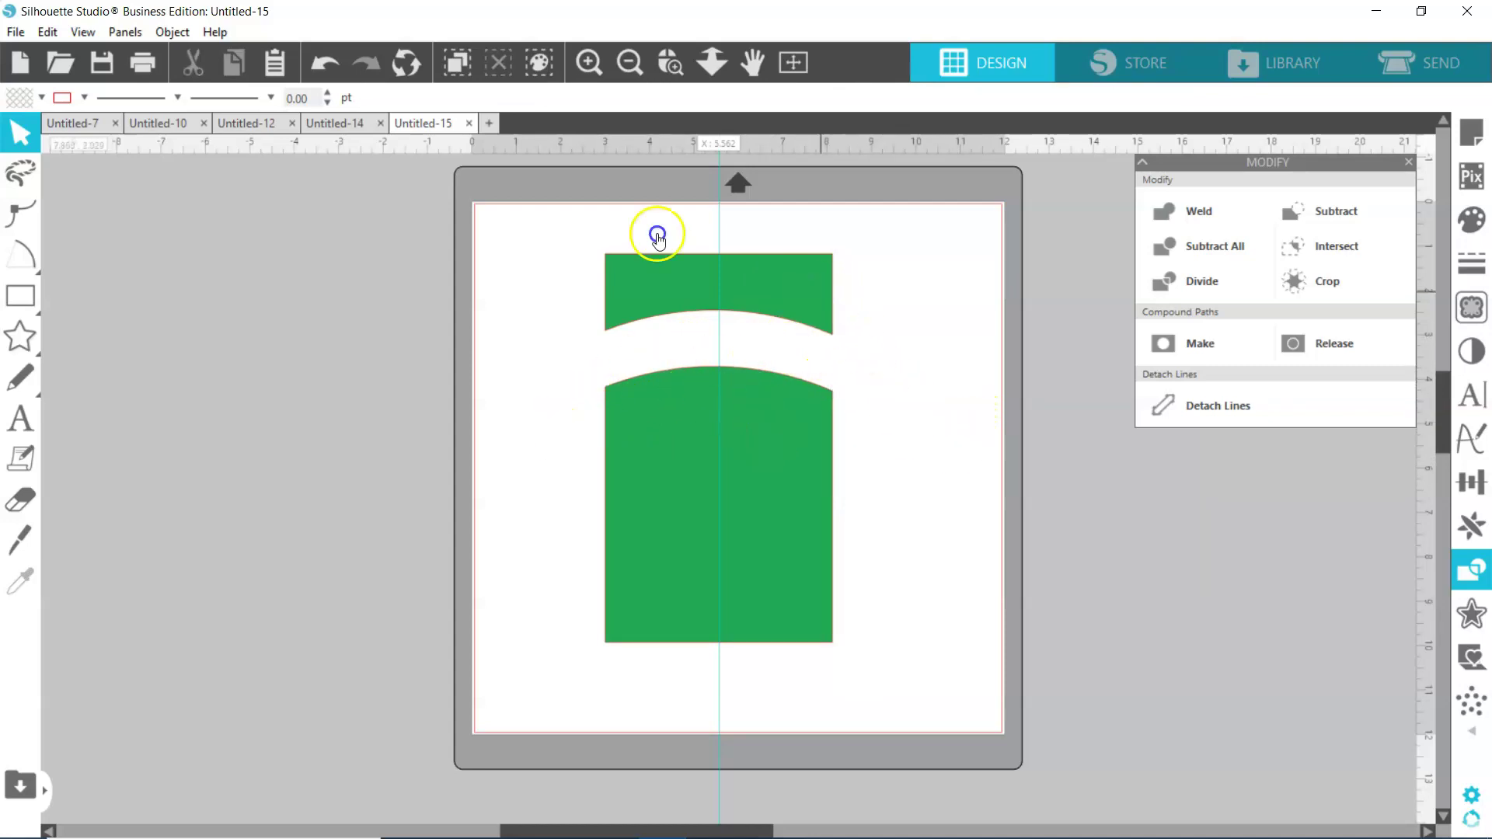
drag(657, 235, 330, 453)
drag(783, 499, 788, 422)
Step: Draw an open zigzag polygon line about 5.80 in wide across the middle of the arched green piece
mouse_move(19, 252)
click(67, 262)
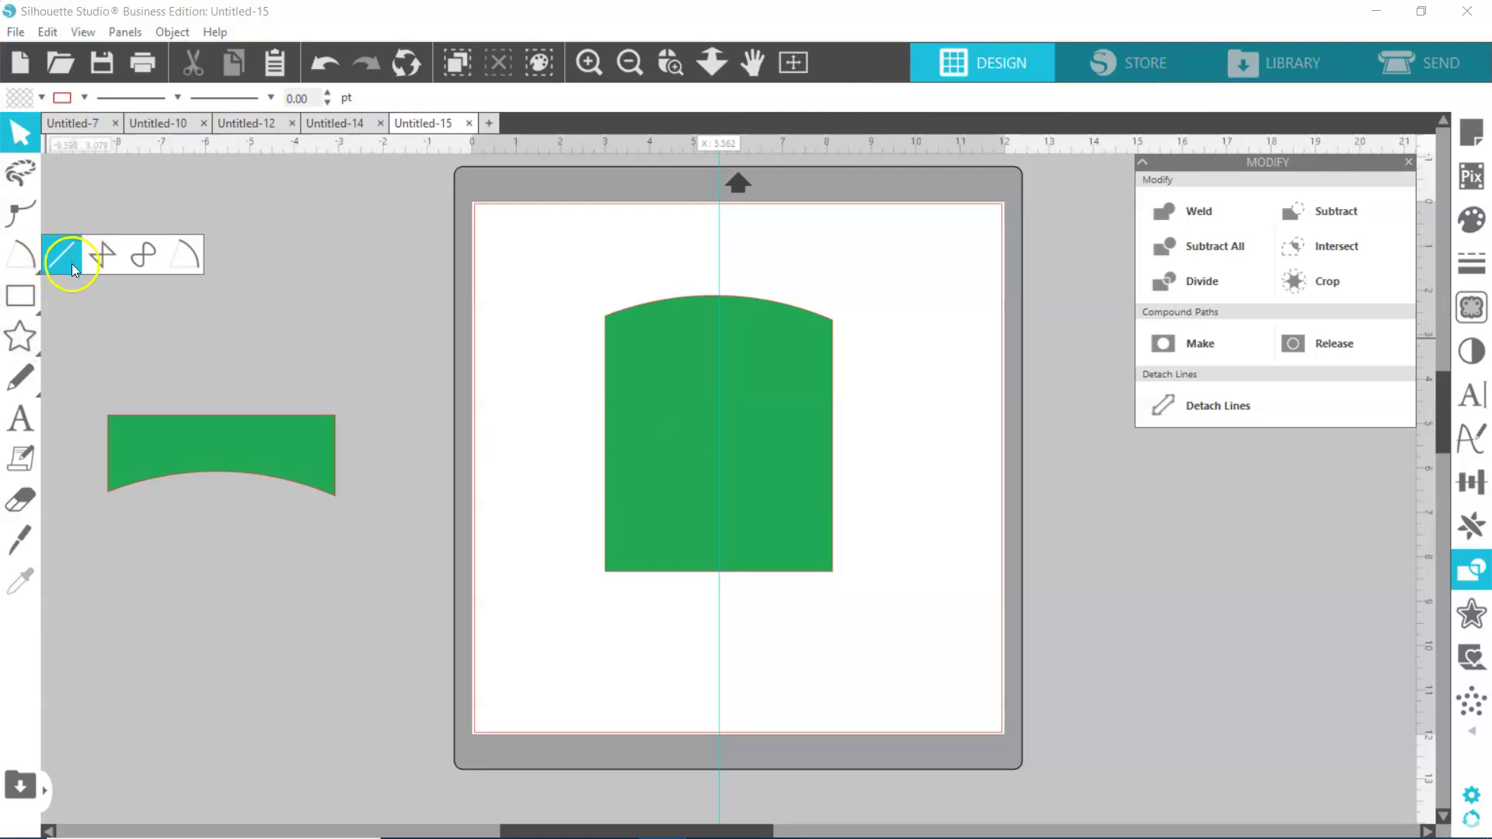
click(101, 255)
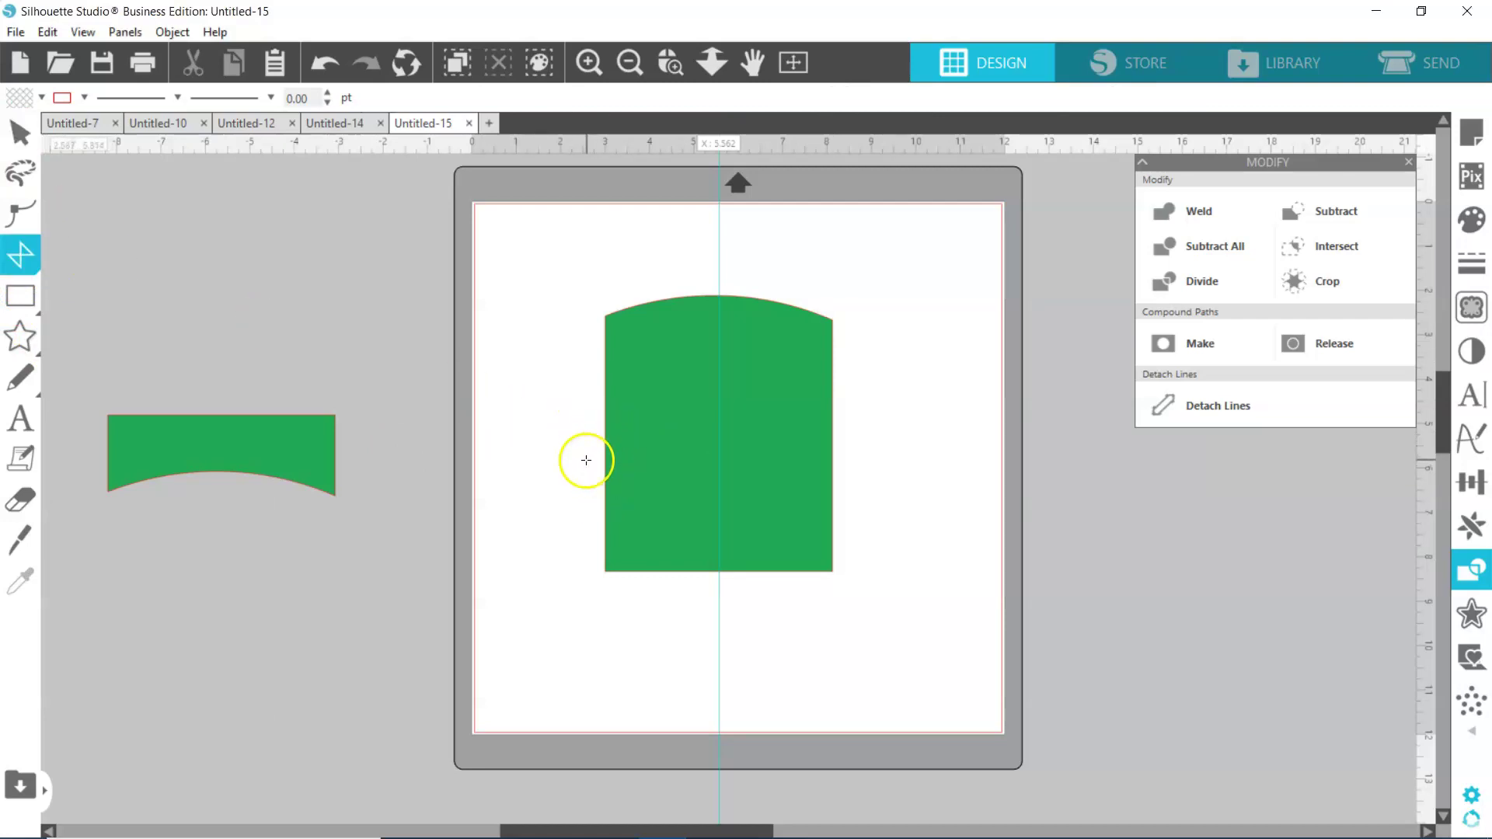
drag(586, 460, 645, 401)
click(659, 471)
click(683, 420)
click(711, 473)
click(773, 464)
click(796, 403)
click(845, 466)
key(Return)
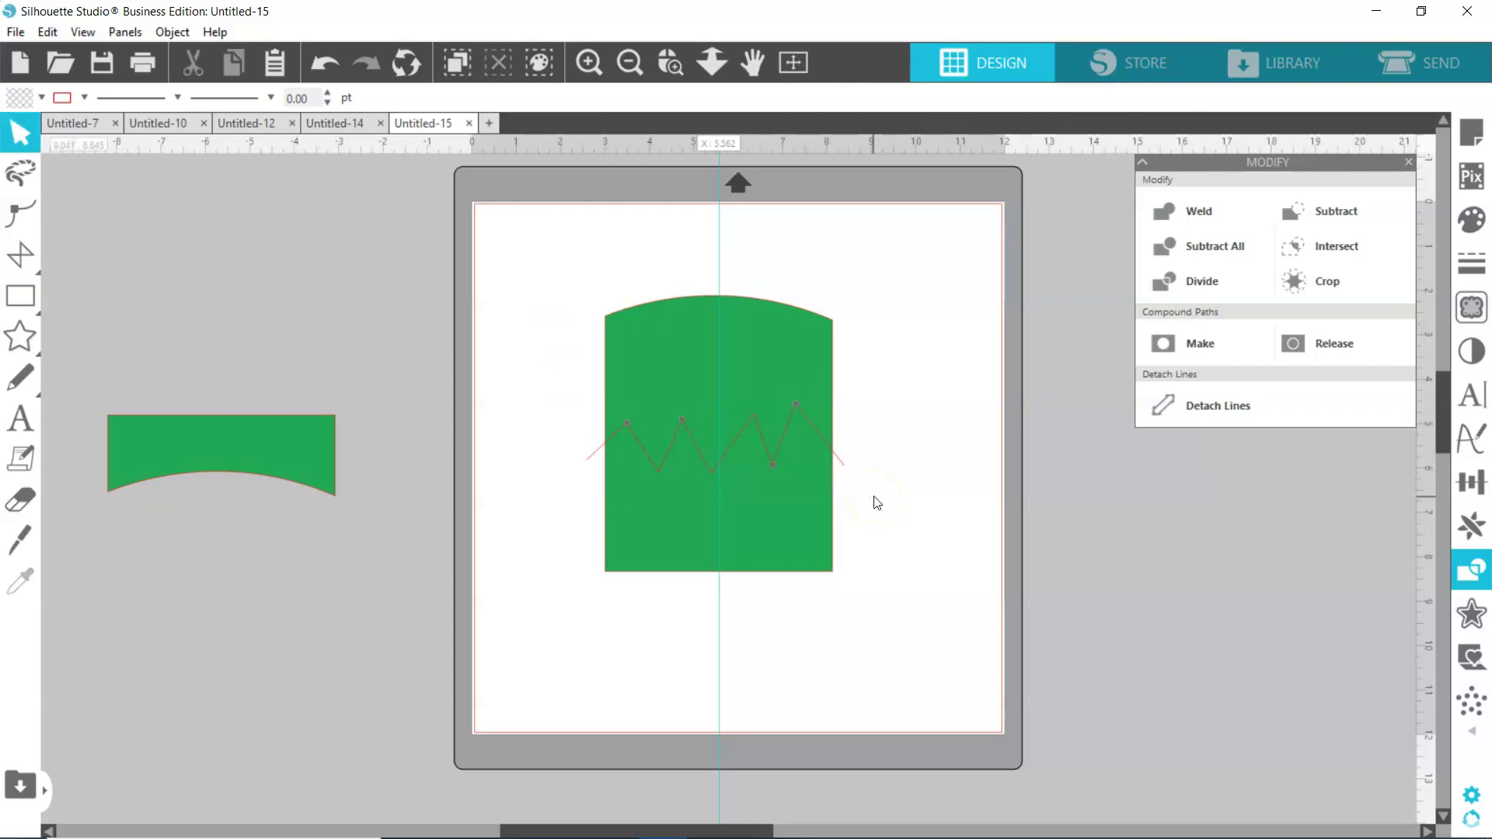
Step: Subtract the zigzag line from the arched green piece and move the upper part away from the lower one
click(826, 533)
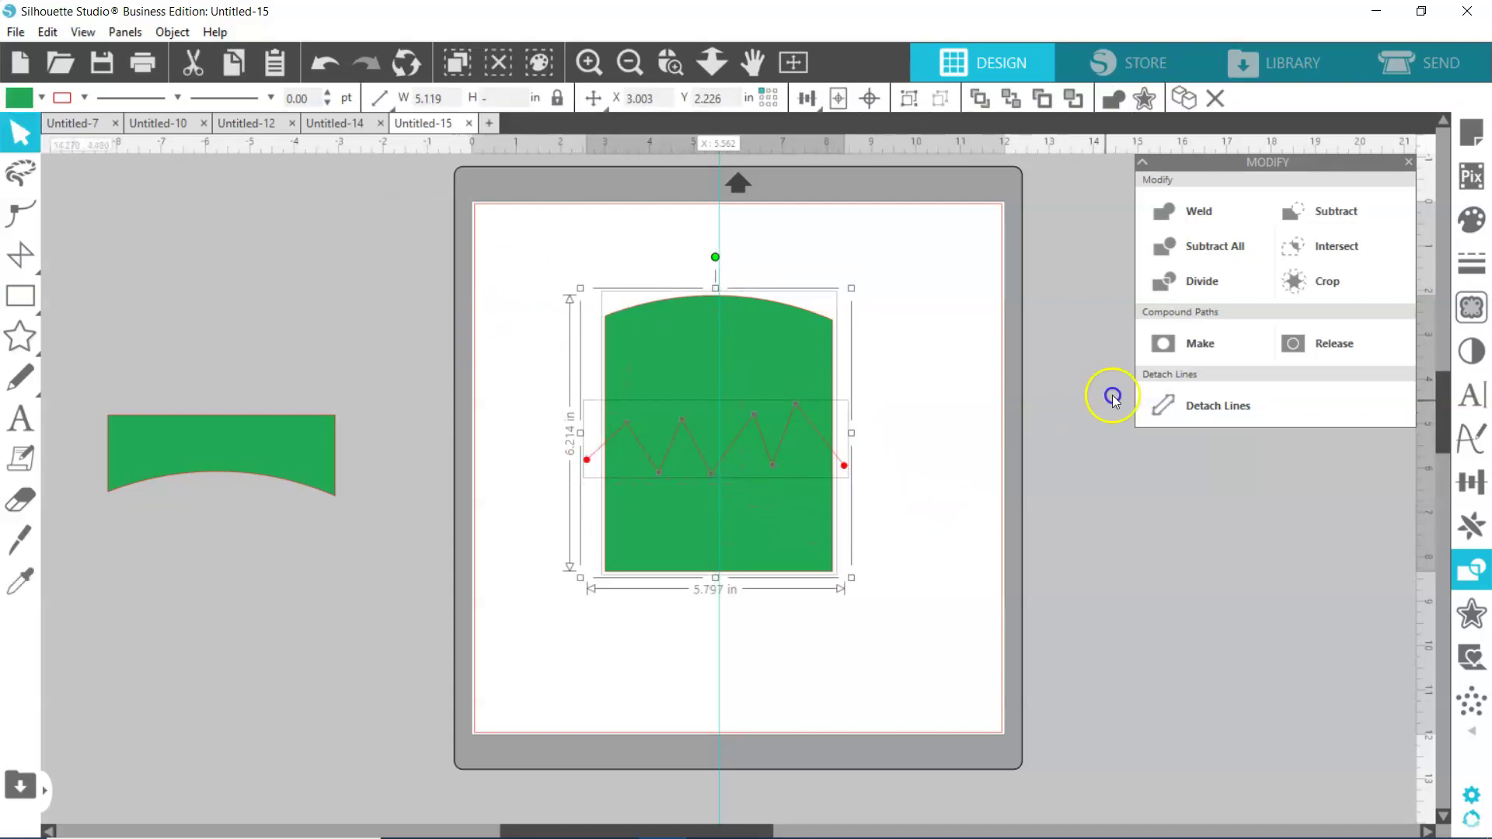
click(1366, 208)
drag(811, 370, 640, 323)
click(868, 383)
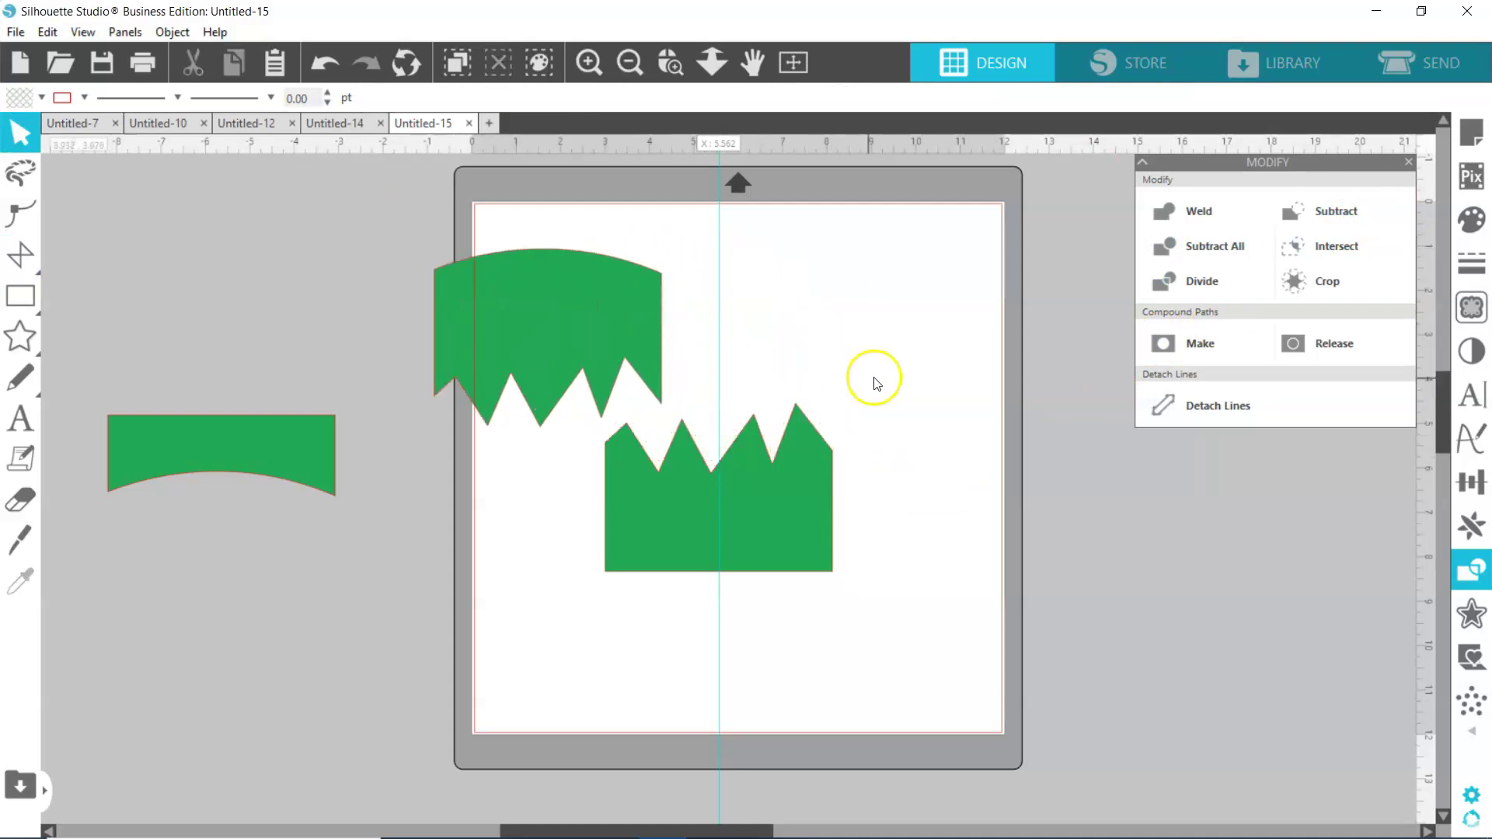
Step: Delete all three green pieces and switch to the Untitled-14 document
drag(100, 206, 892, 584)
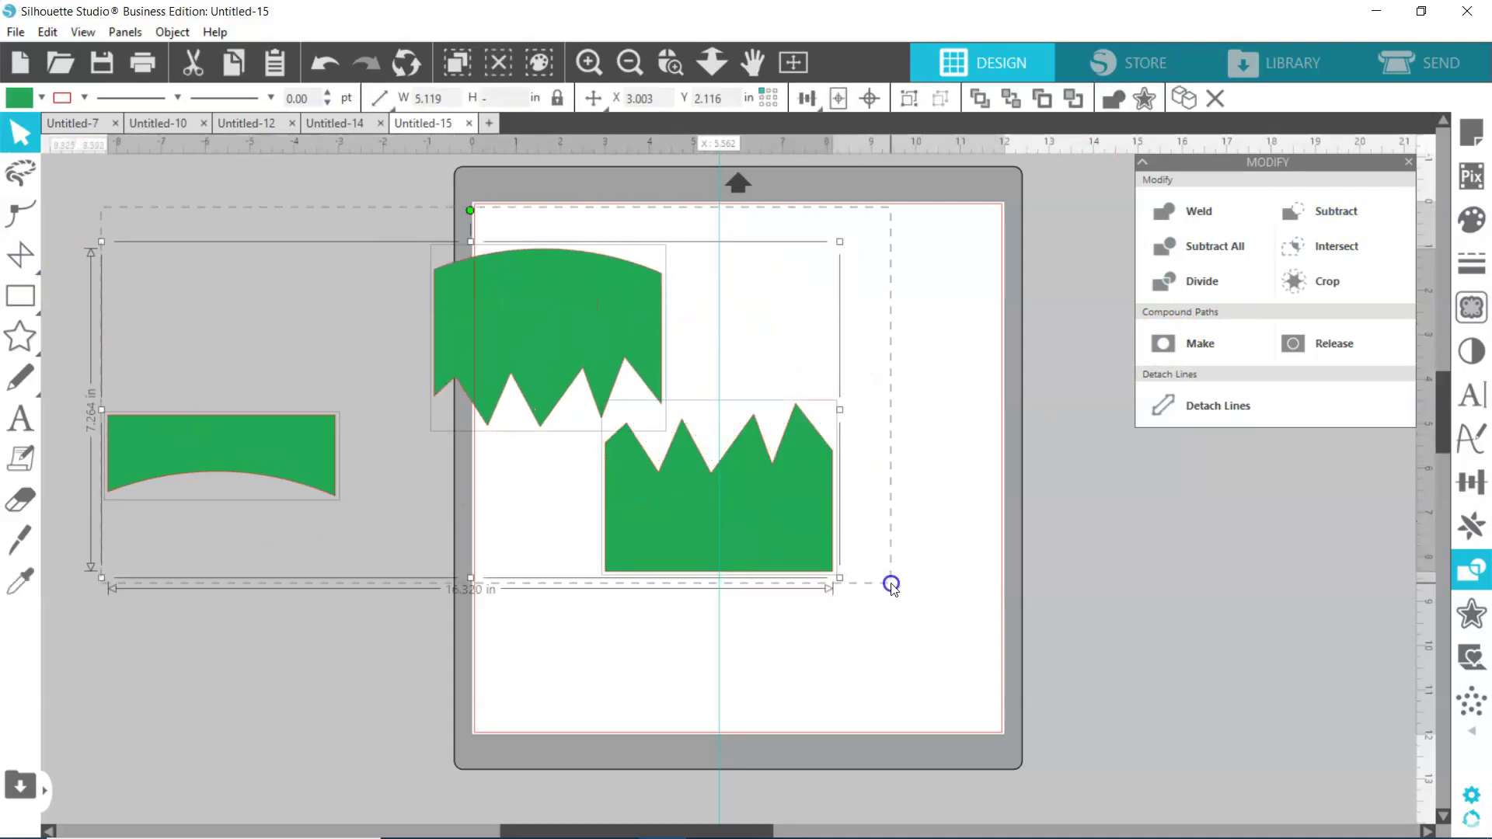
key(Delete)
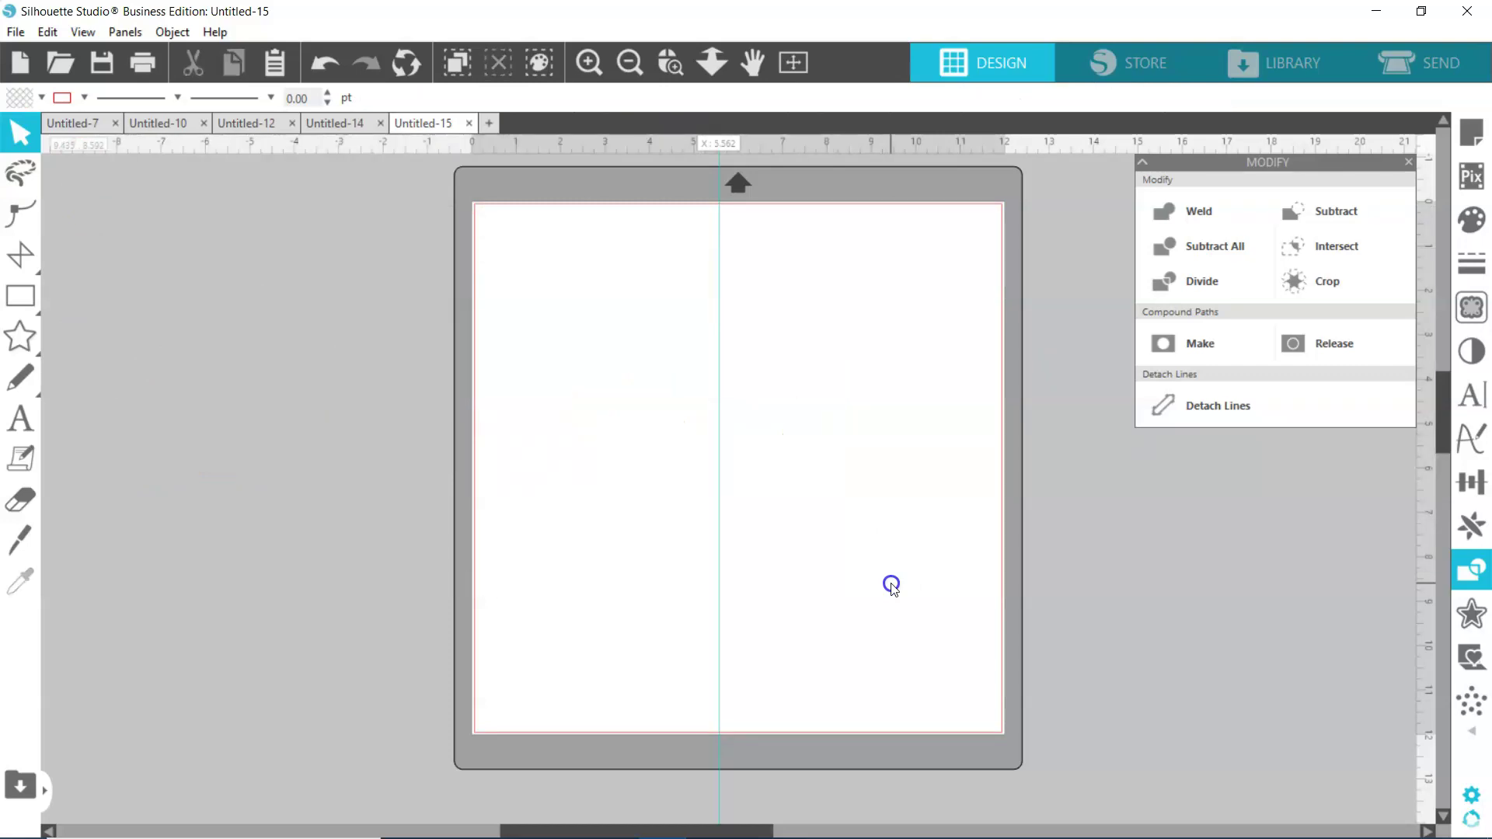
key(ctrl+shift+Tab)
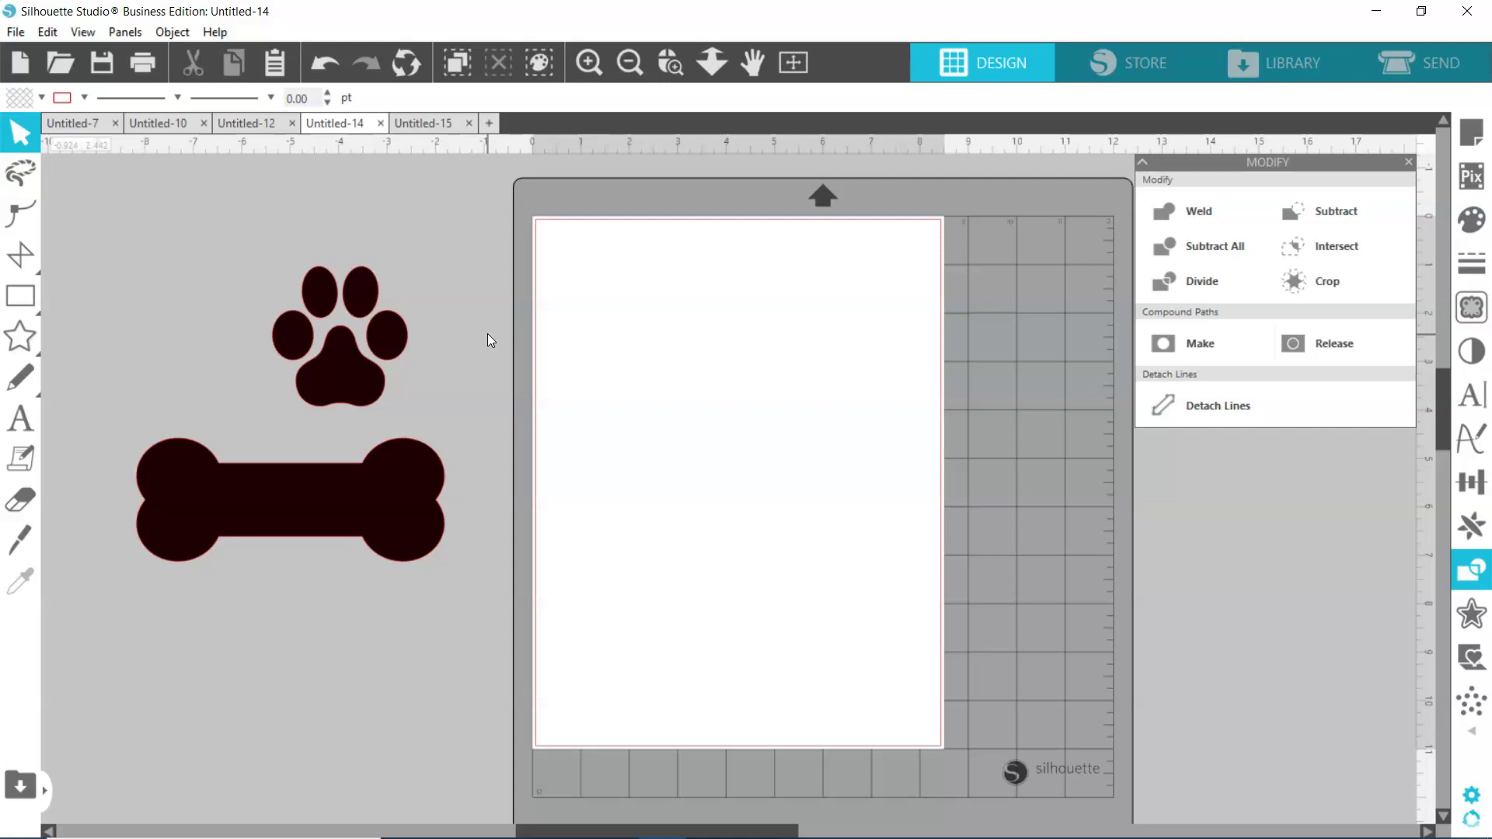
click(352, 367)
click(414, 519)
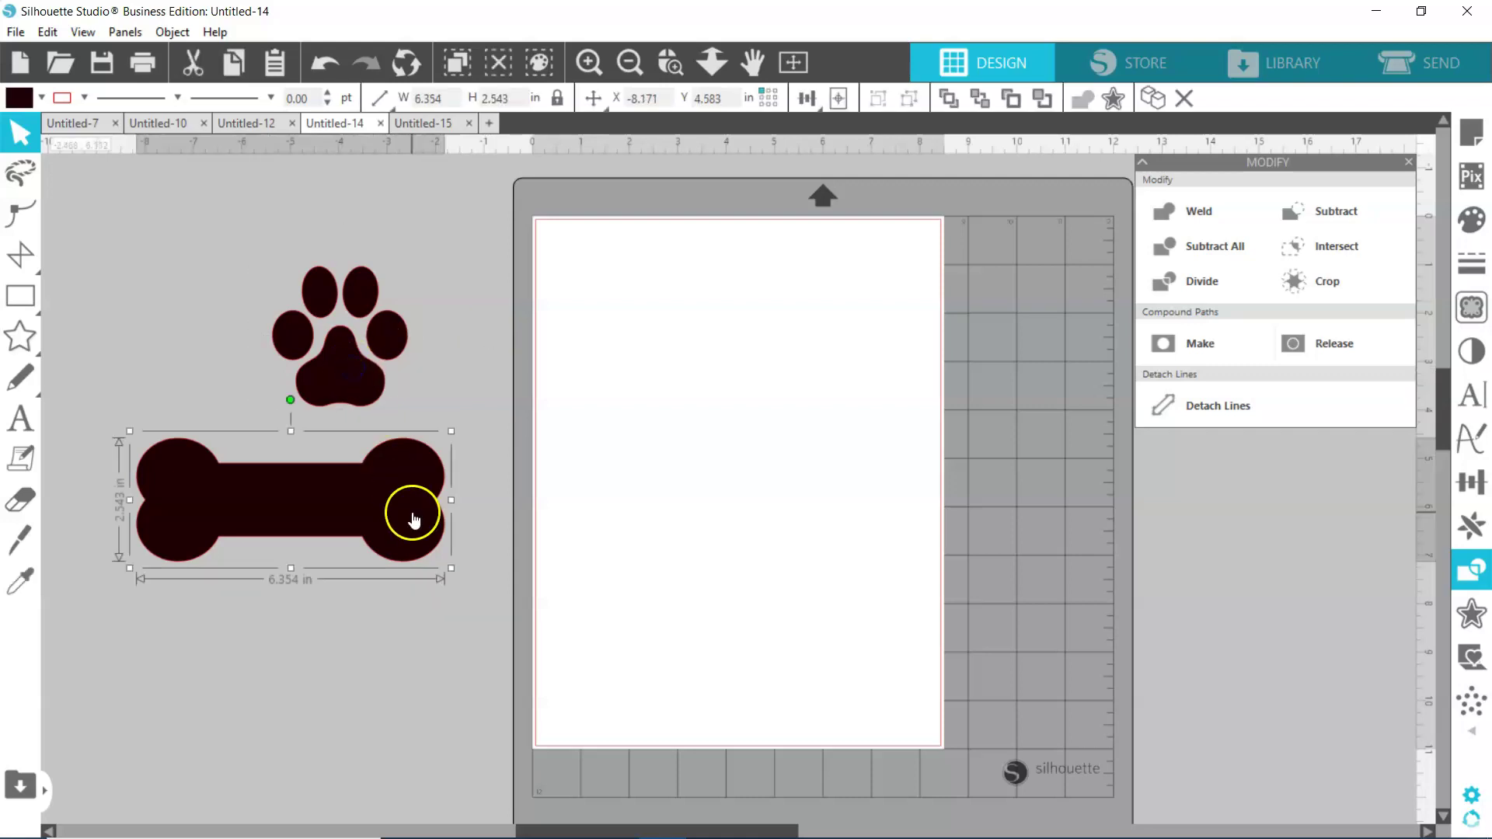
click(403, 631)
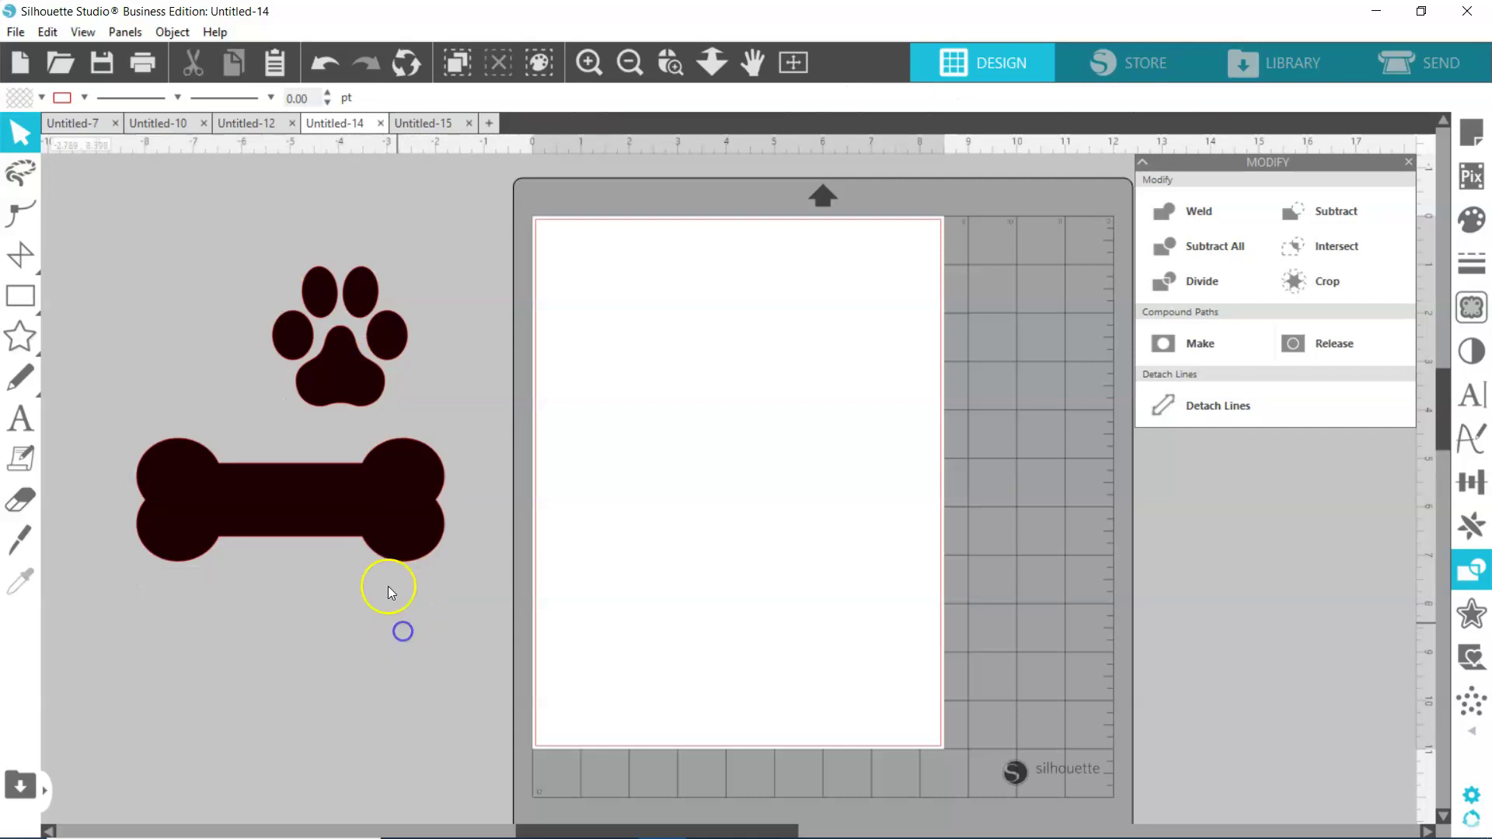
click(383, 495)
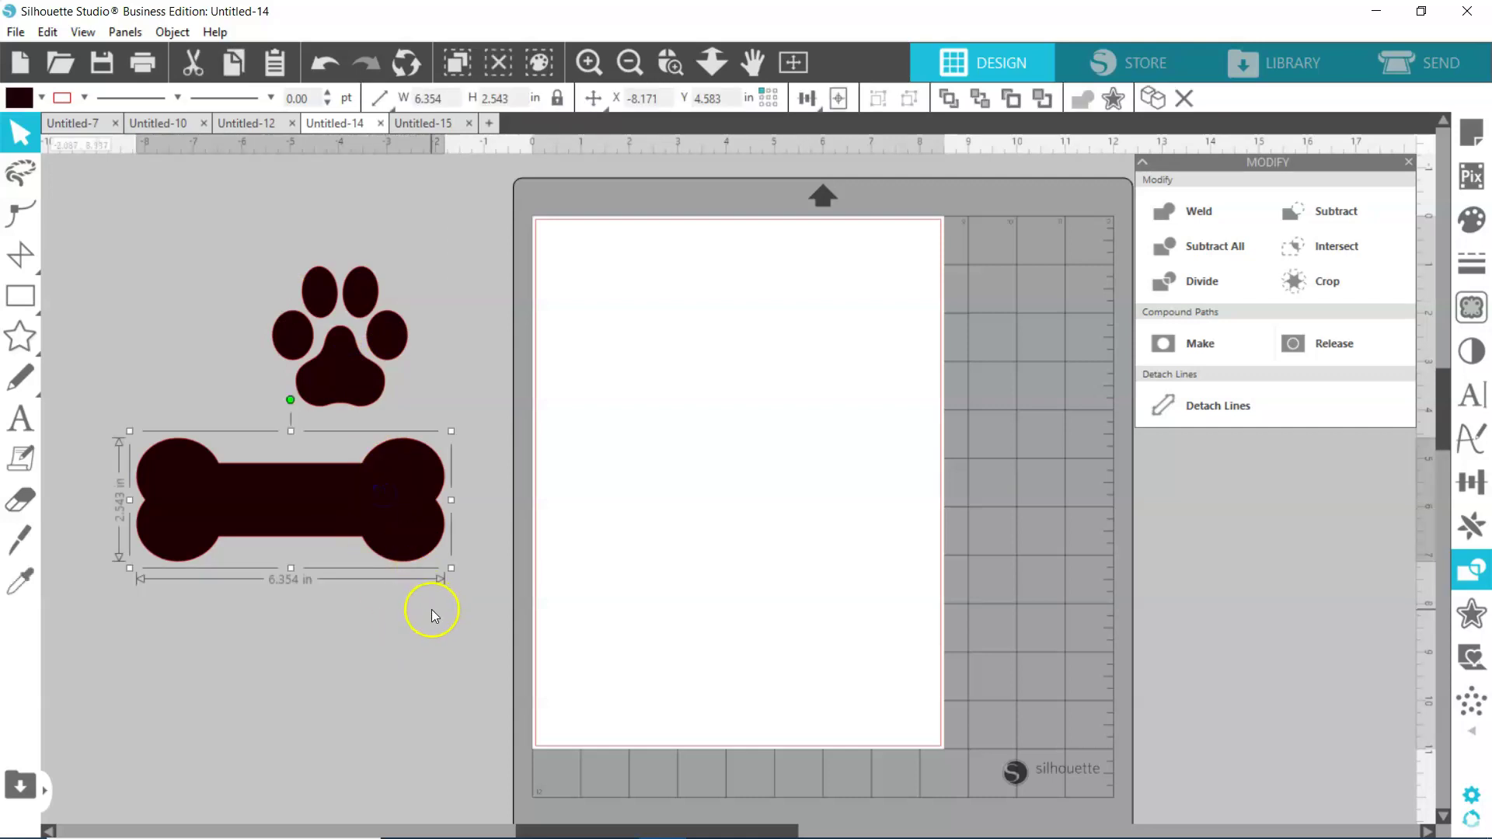
click(400, 359)
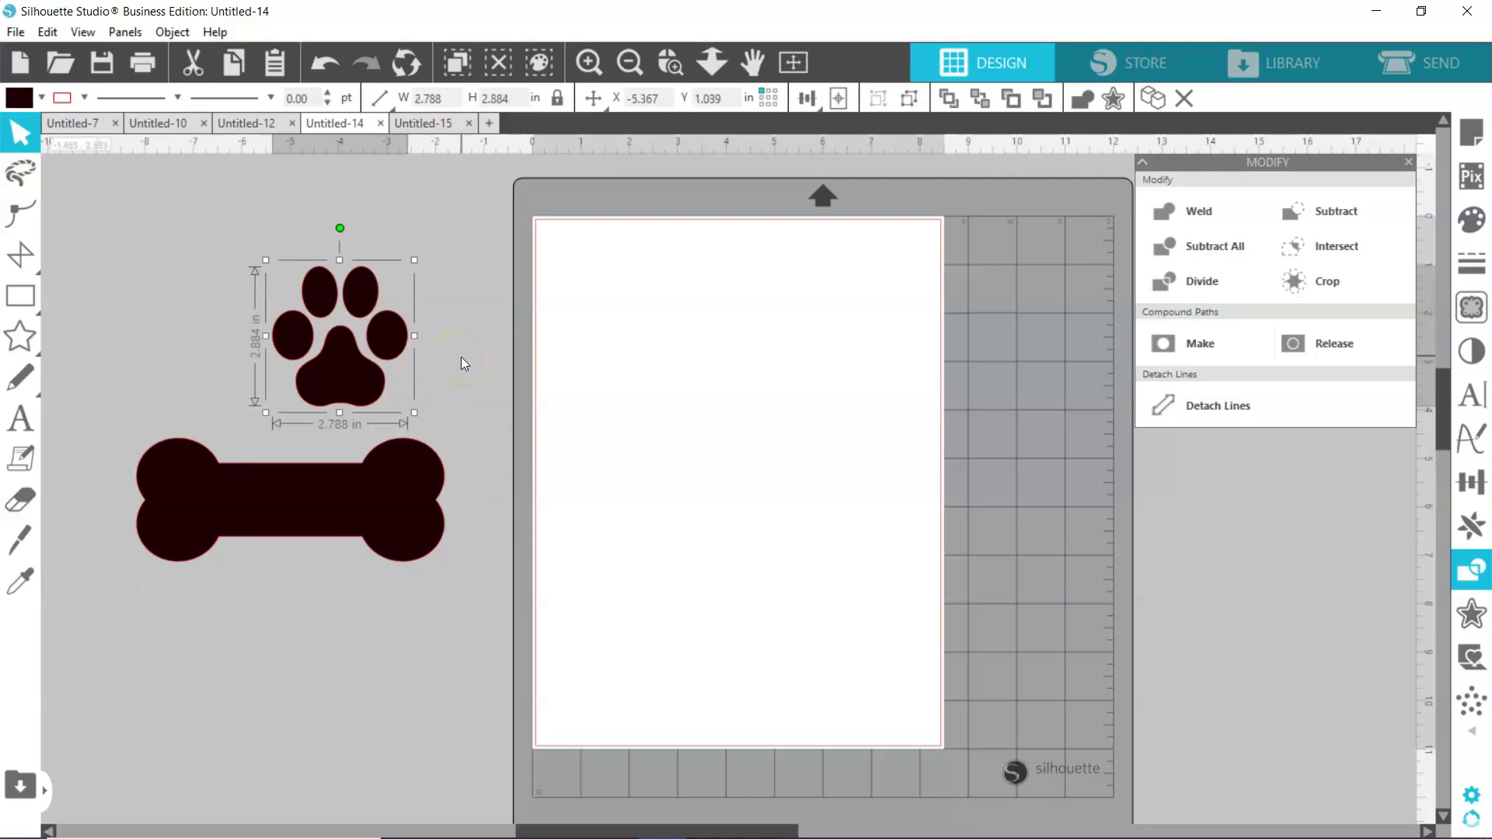
Step: Add the text "DOG" in capitals on the page and enlarge it to about 5.71 in wide and 2.80 in high
click(20, 418)
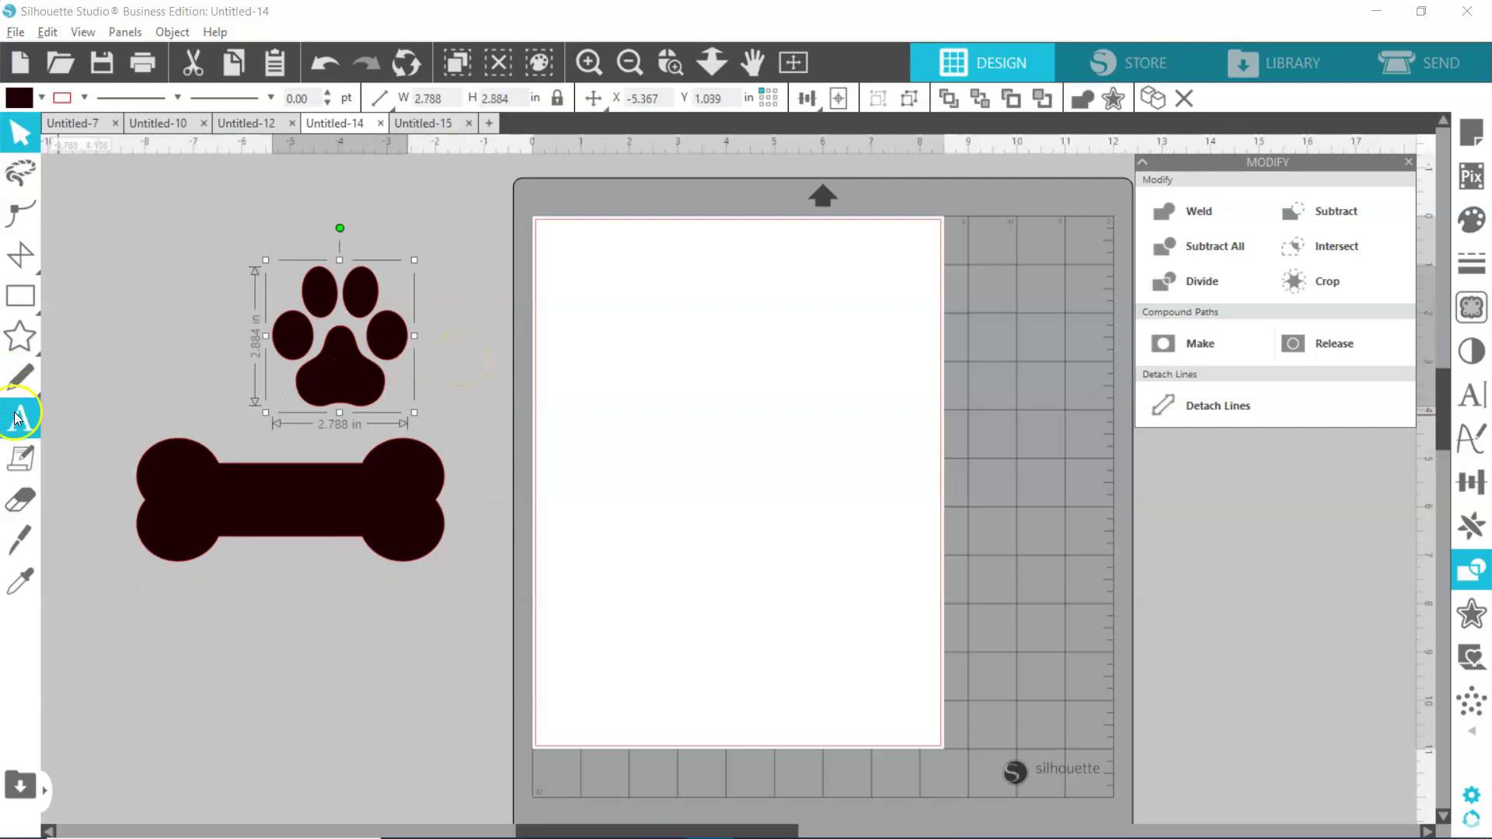
click(660, 428)
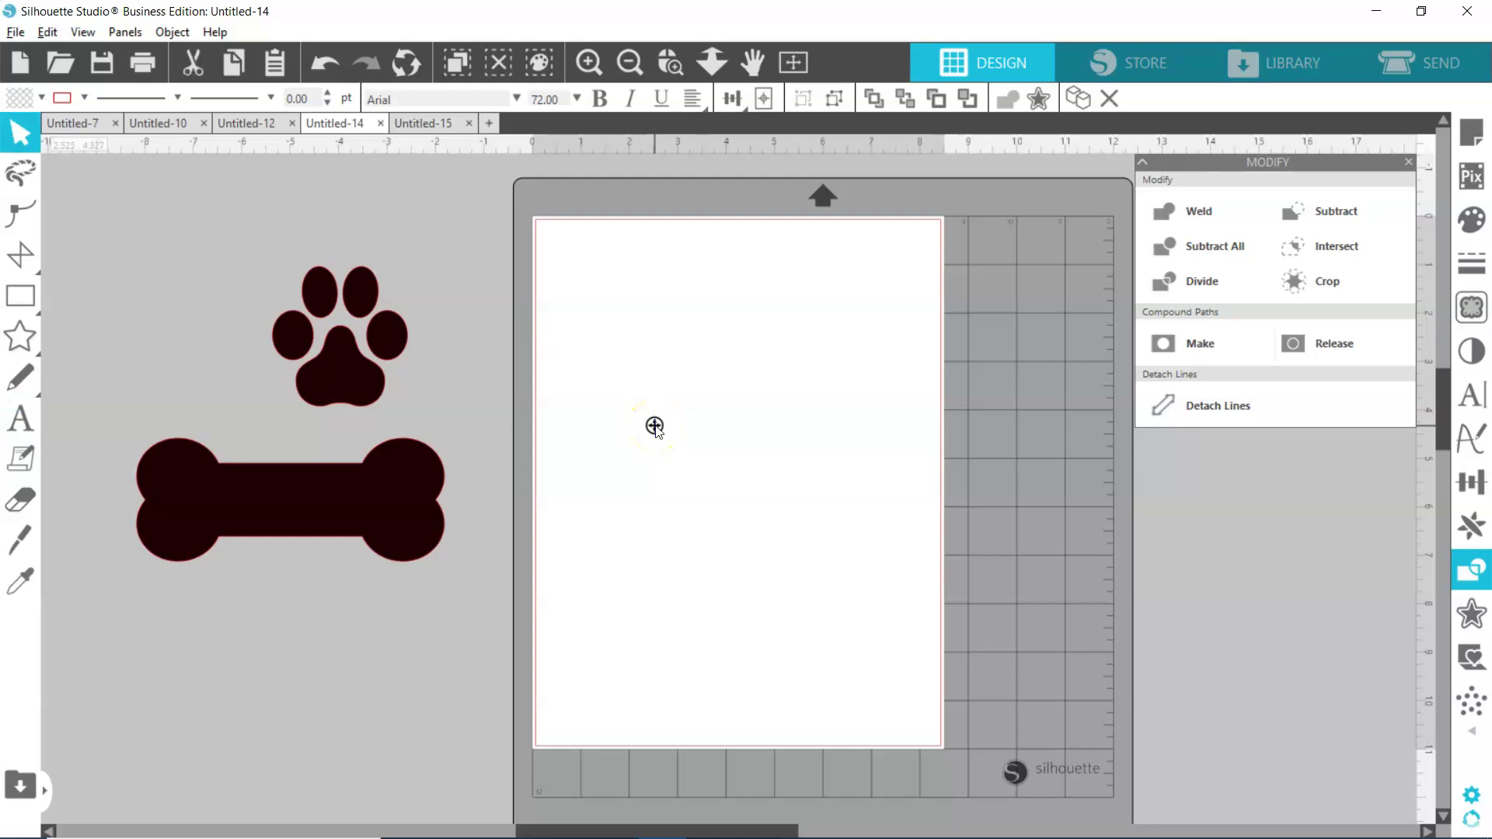
text(Dog)
key(BackSpace)
key(BackSpace)
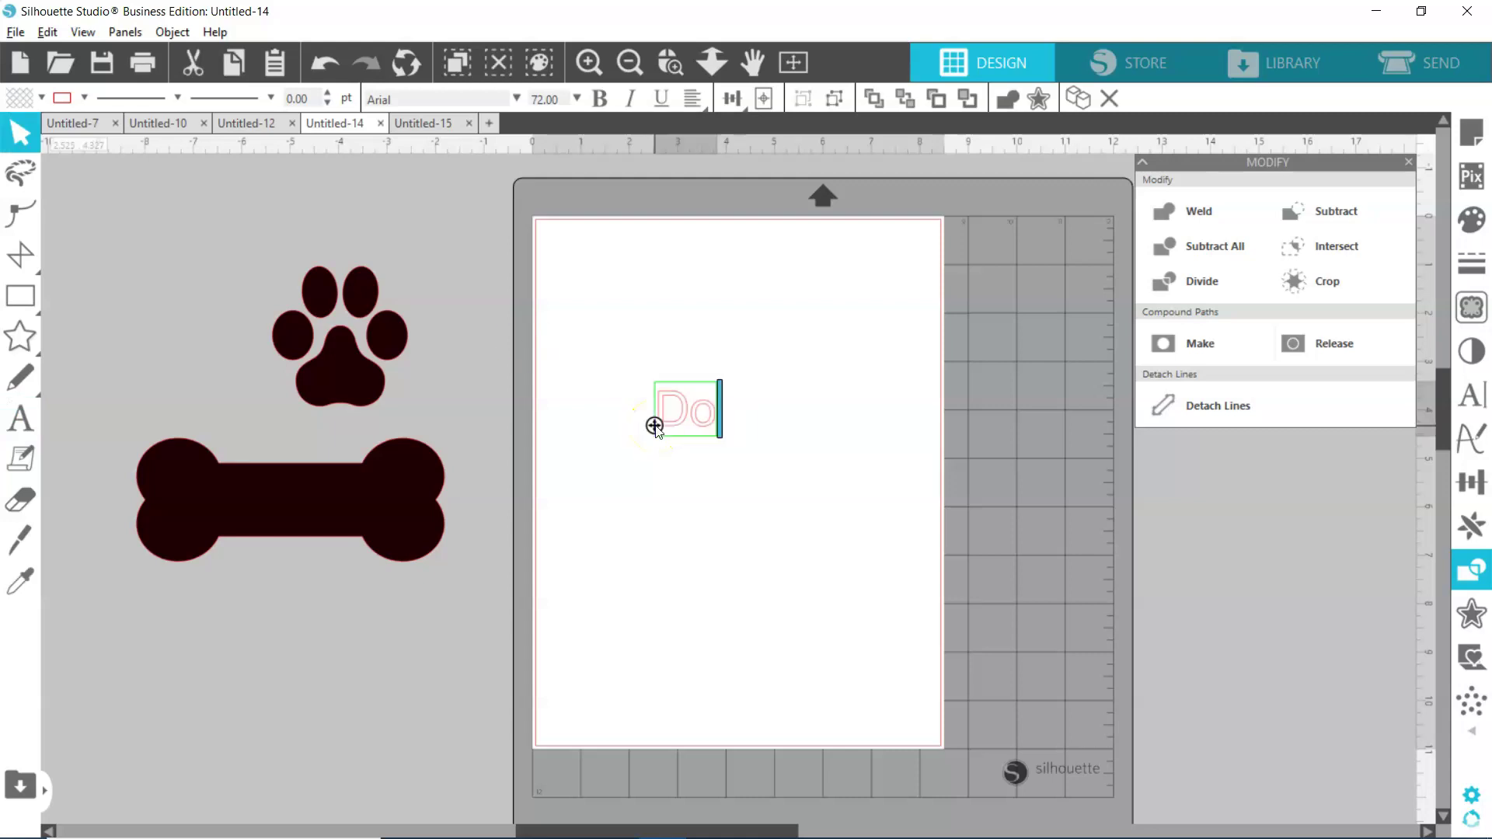
key(Caps_Lock)
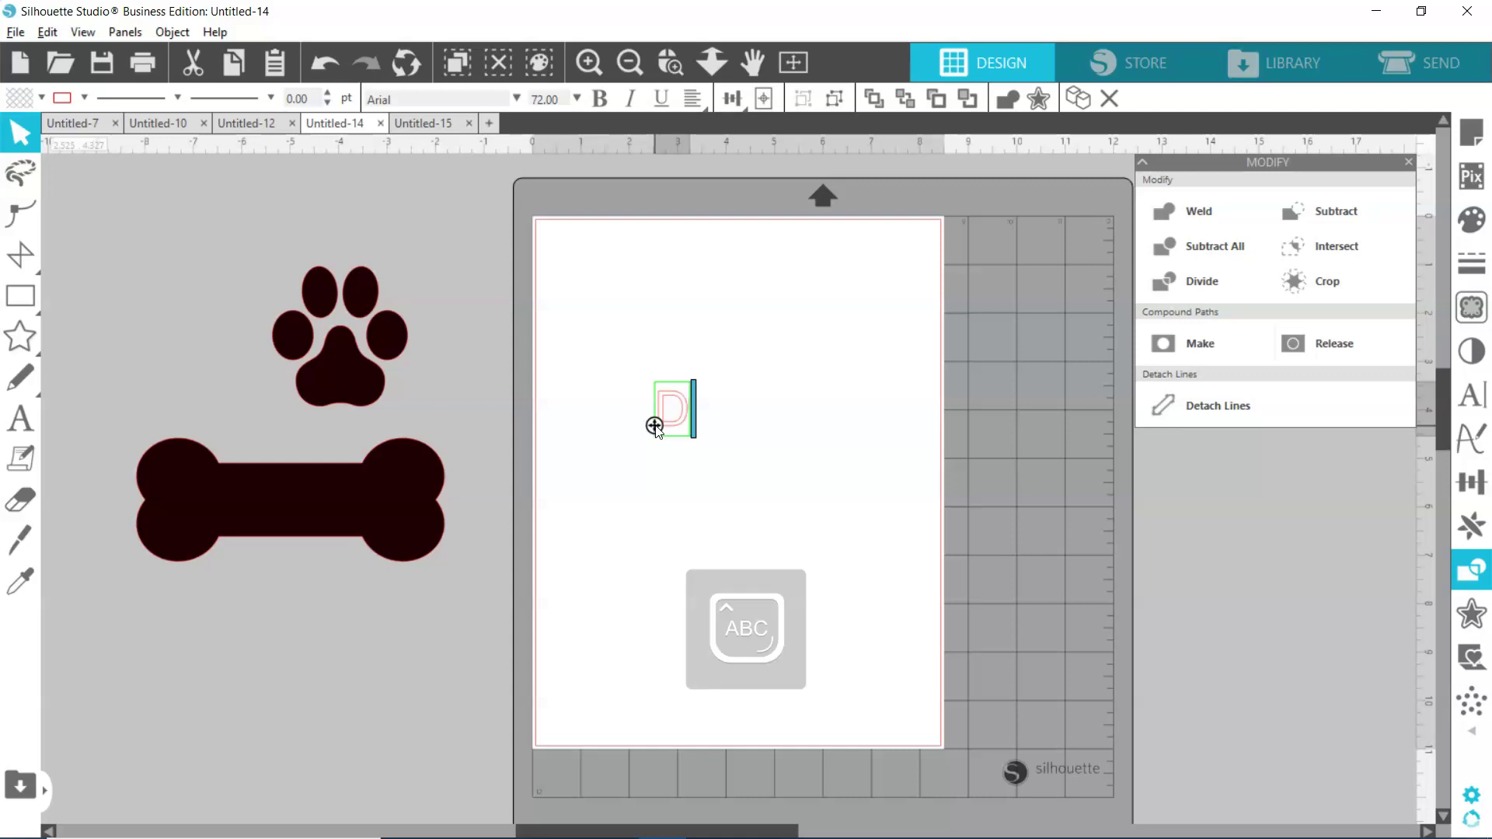
text(OG)
click(906, 423)
click(744, 422)
drag(772, 441, 820, 506)
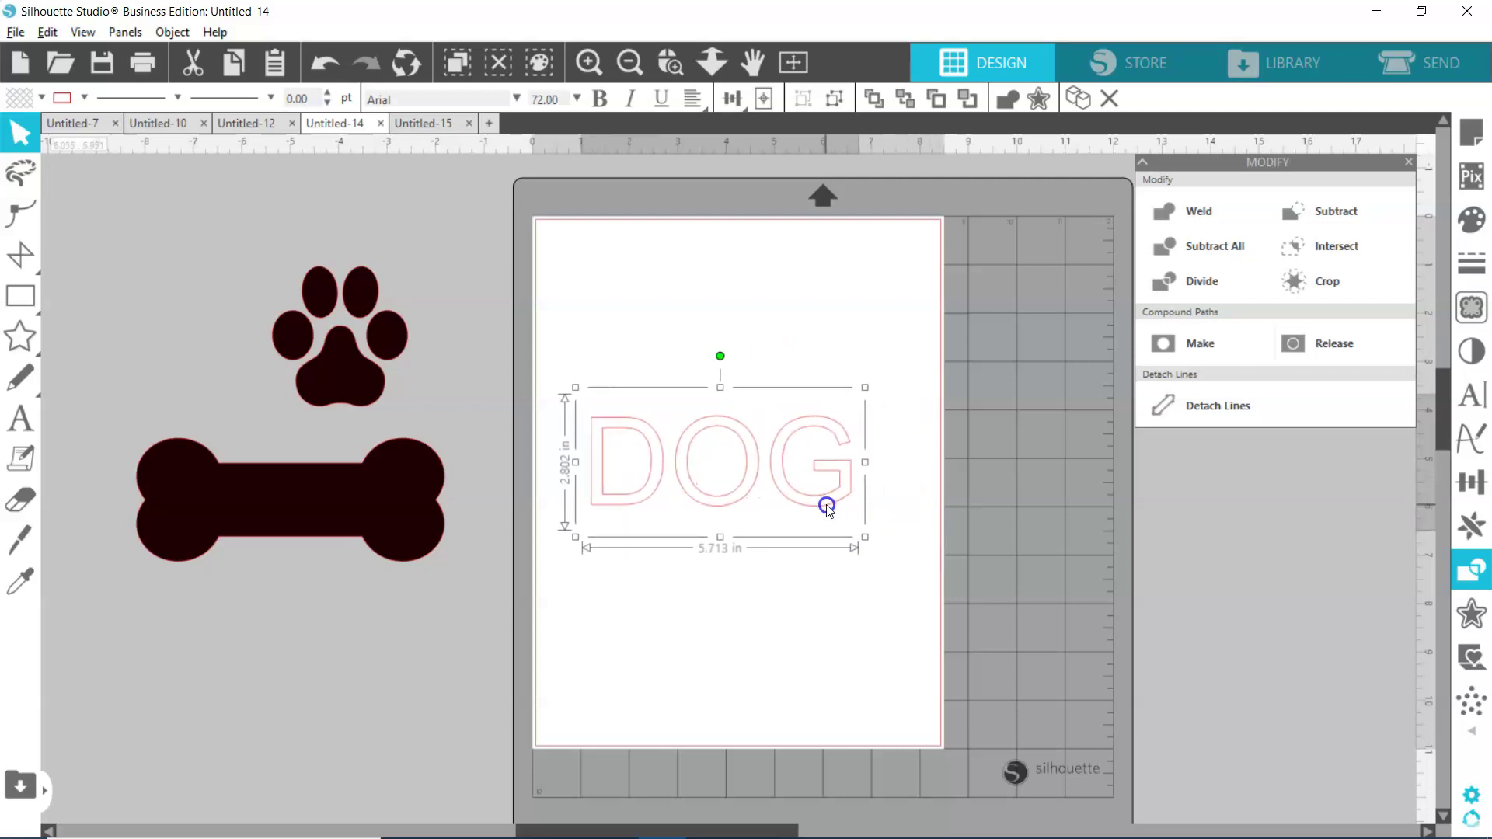
Step: Change the DOG text's font to BUMble Bee, stretch it to about 4.17 in wide, and fill it with black
click(353, 91)
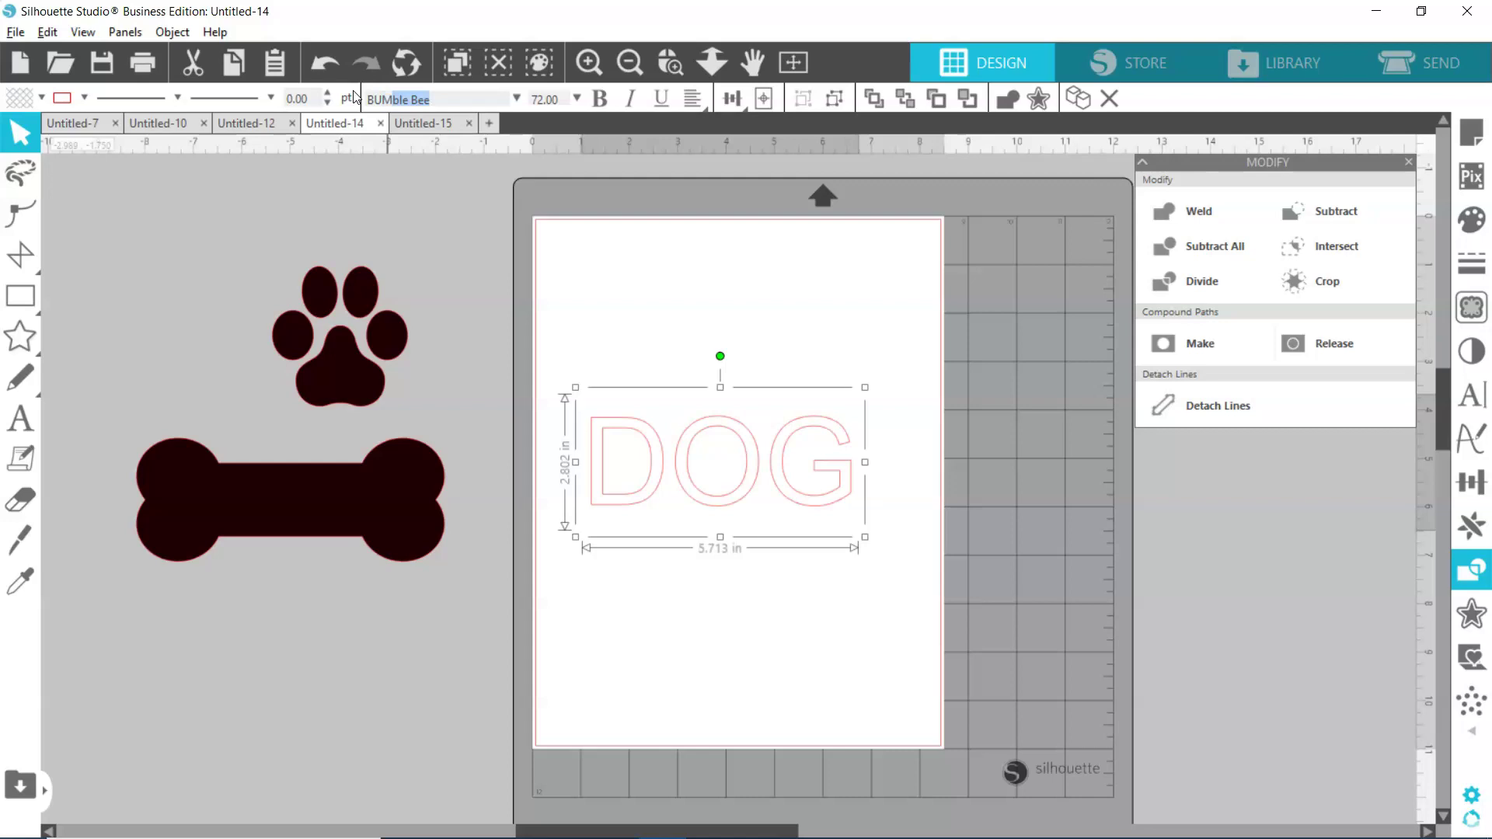
key(Return)
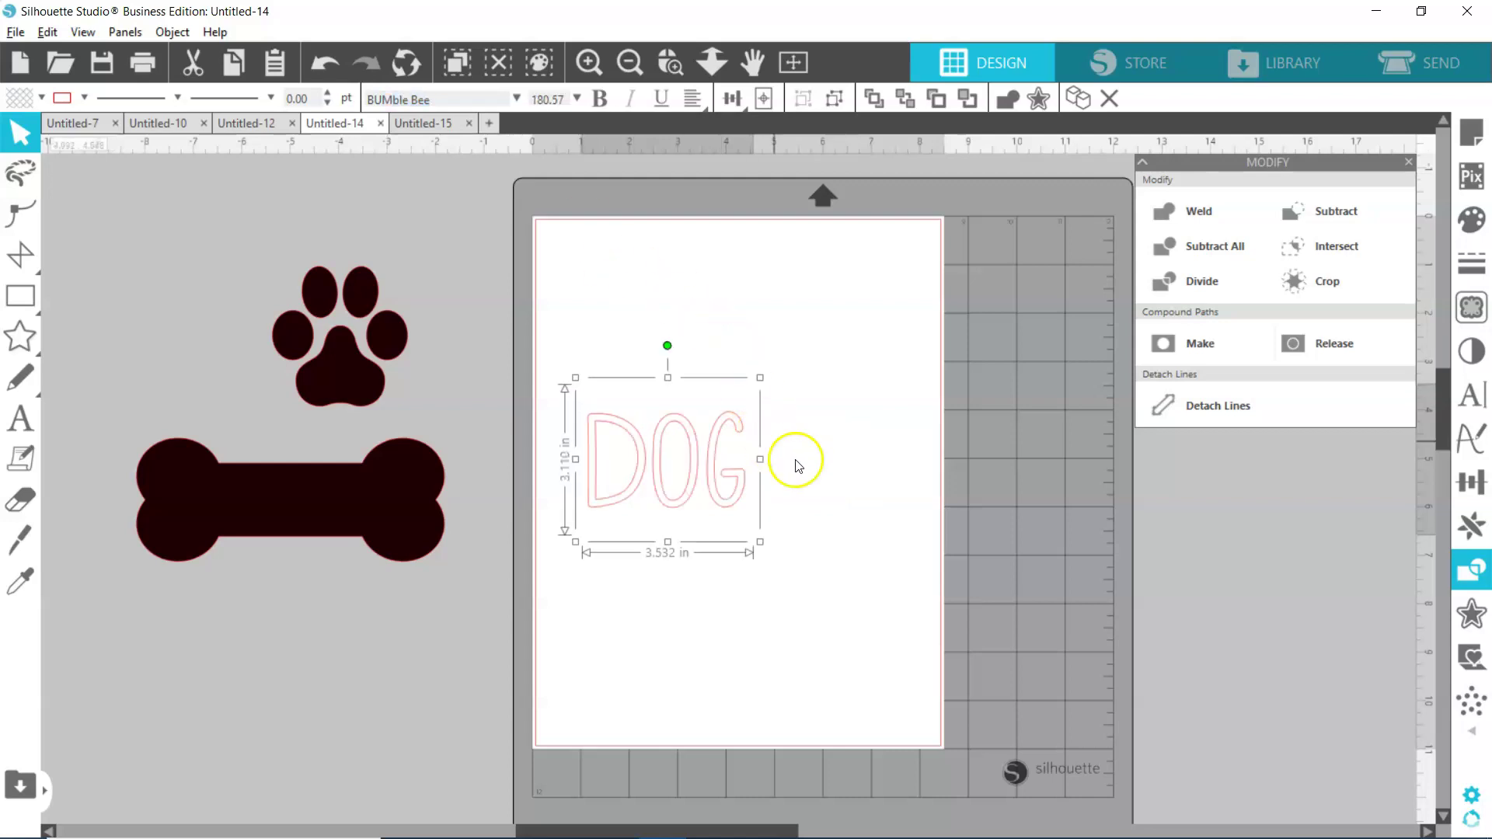
drag(762, 459, 791, 460)
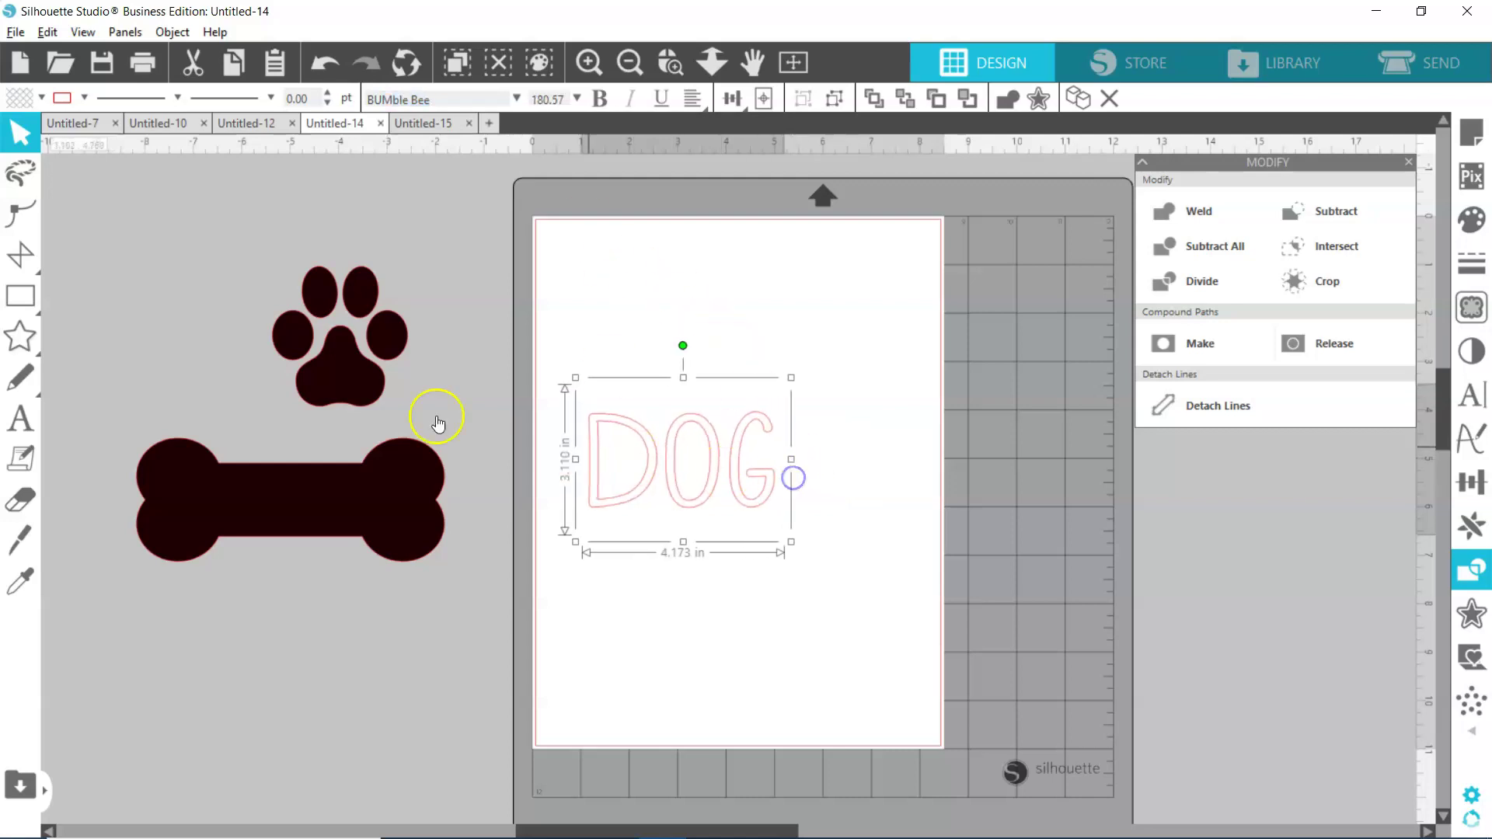
click(39, 98)
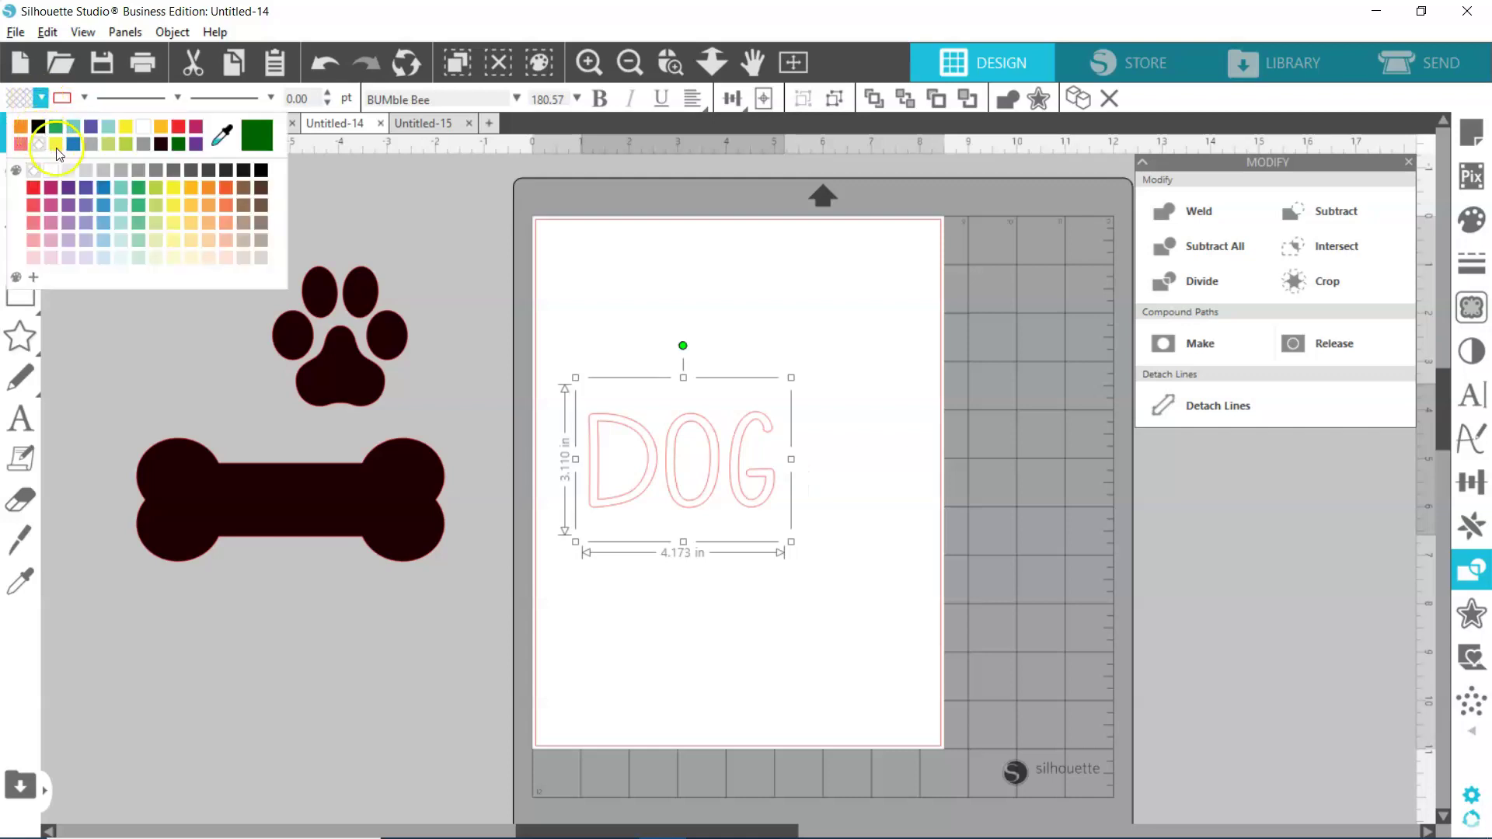
click(260, 170)
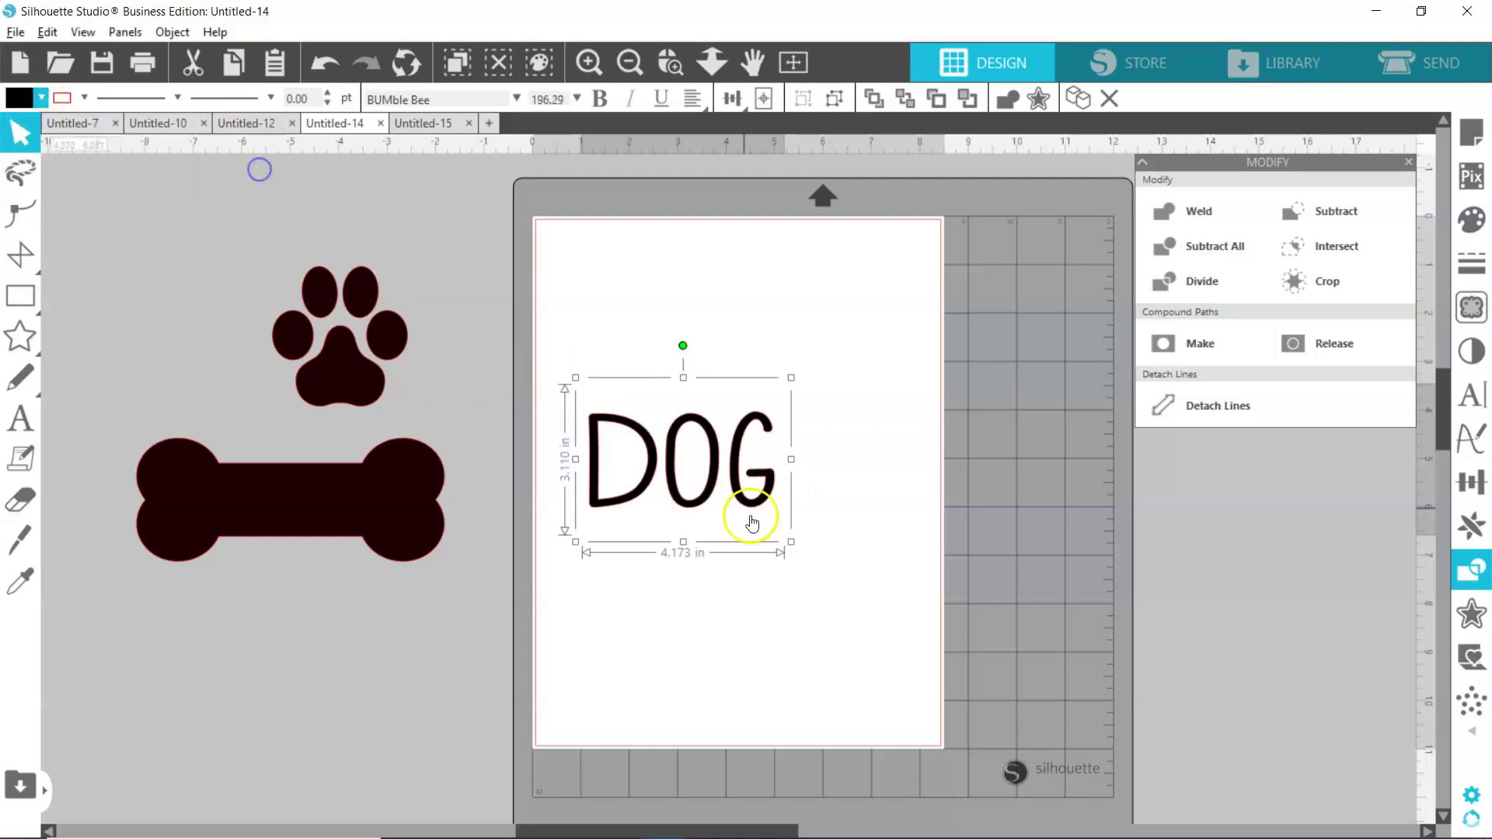
Step: Enlarge the DOG text to about 6.65 in wide, move it up the page, and ungroup it into separate letters
drag(791, 538, 922, 618)
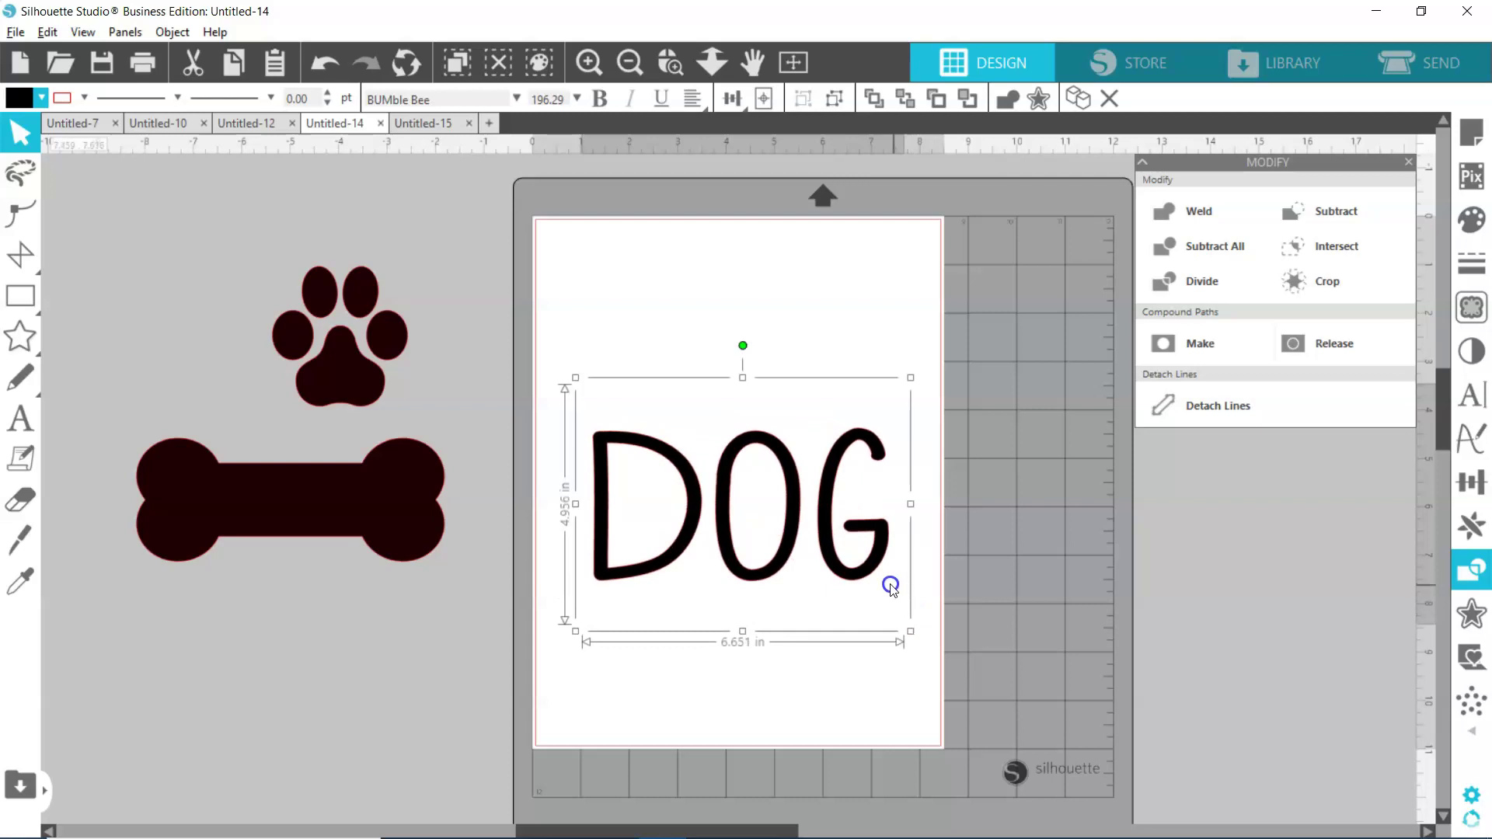
drag(880, 565, 874, 516)
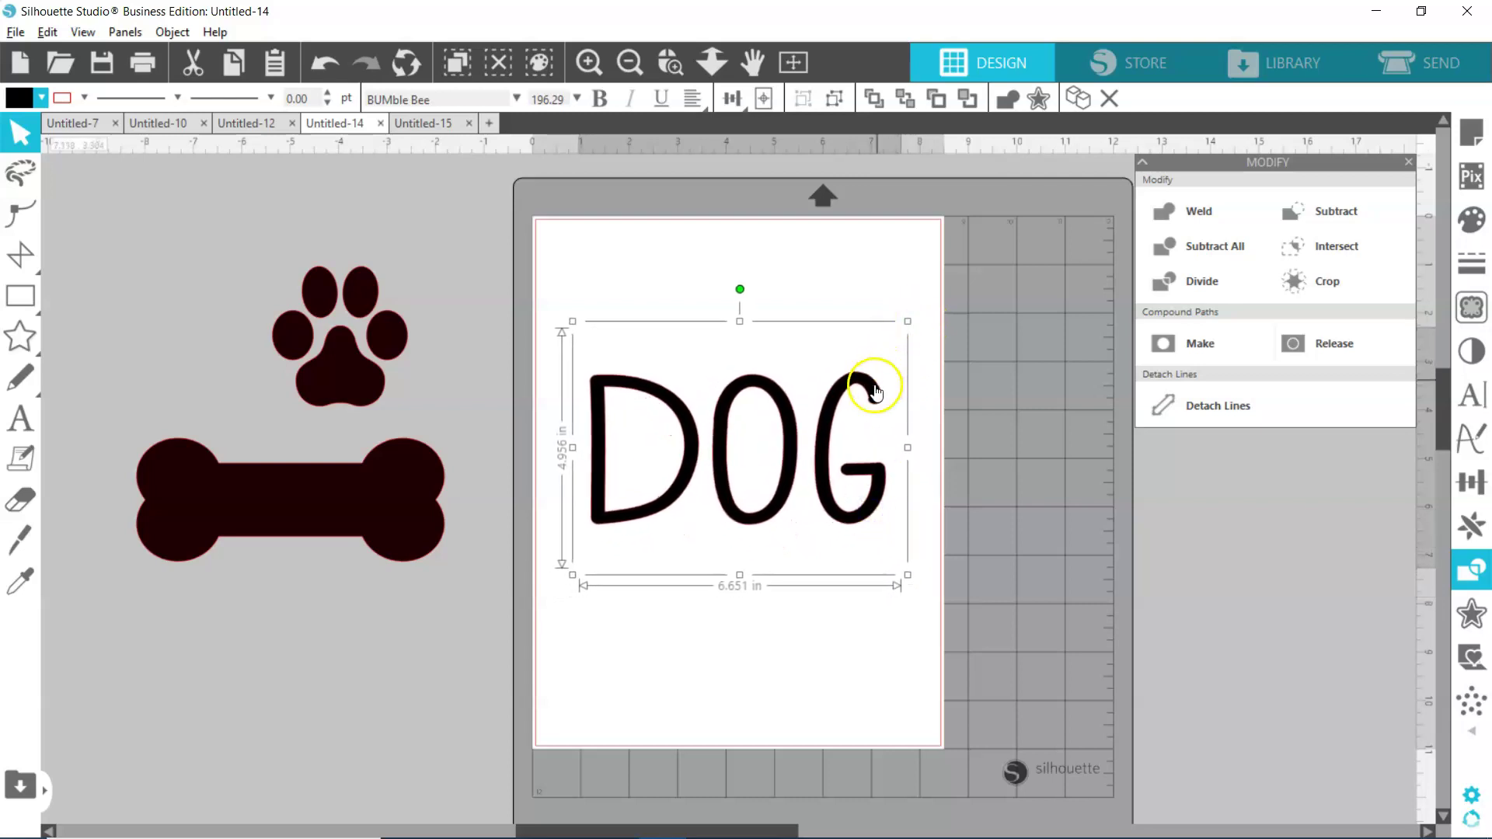
click(835, 99)
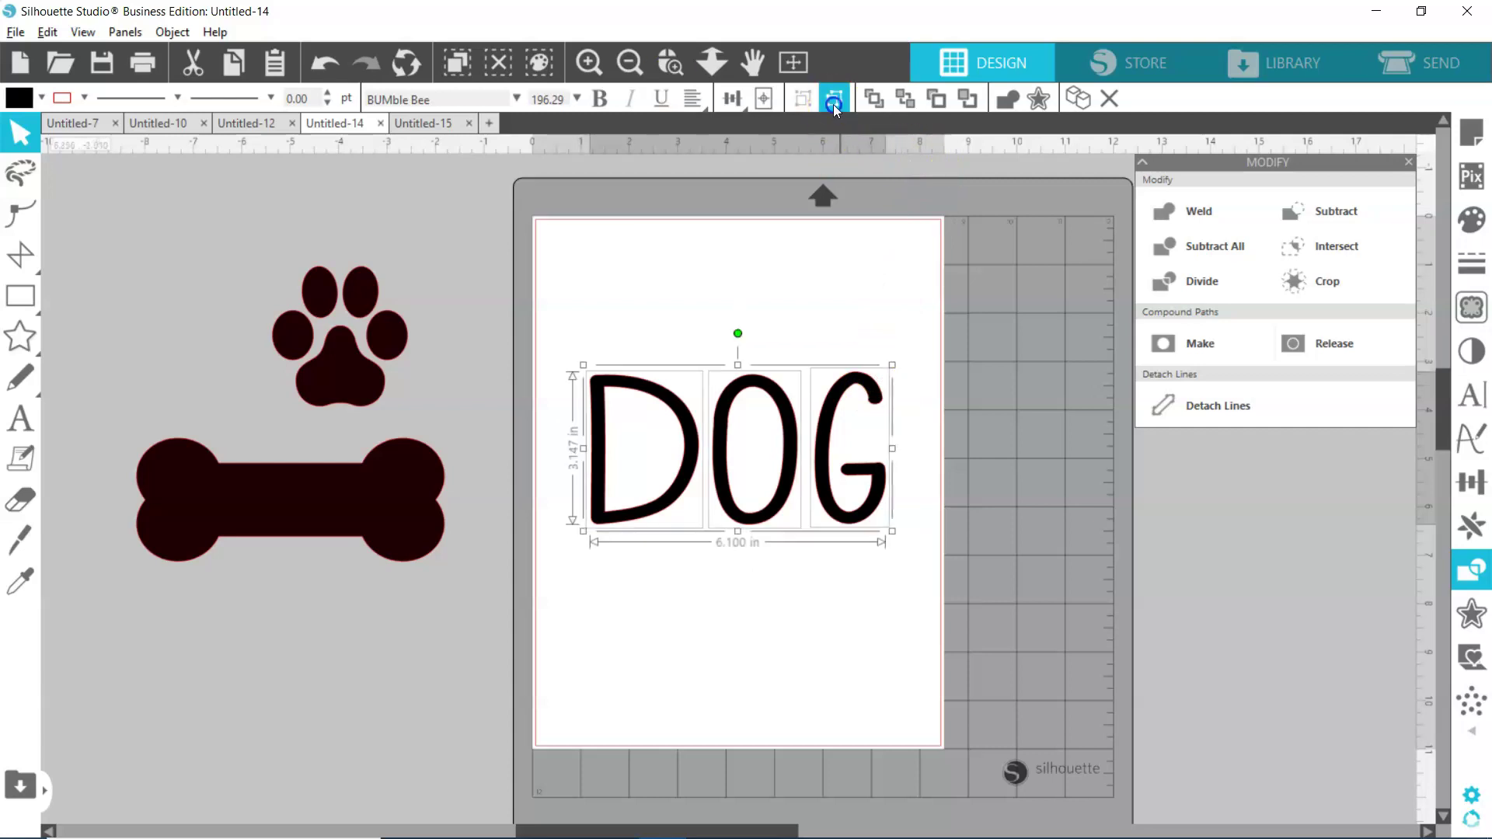
Step: Move the letter O off the page and delete it
click(922, 304)
drag(773, 407, 218, 247)
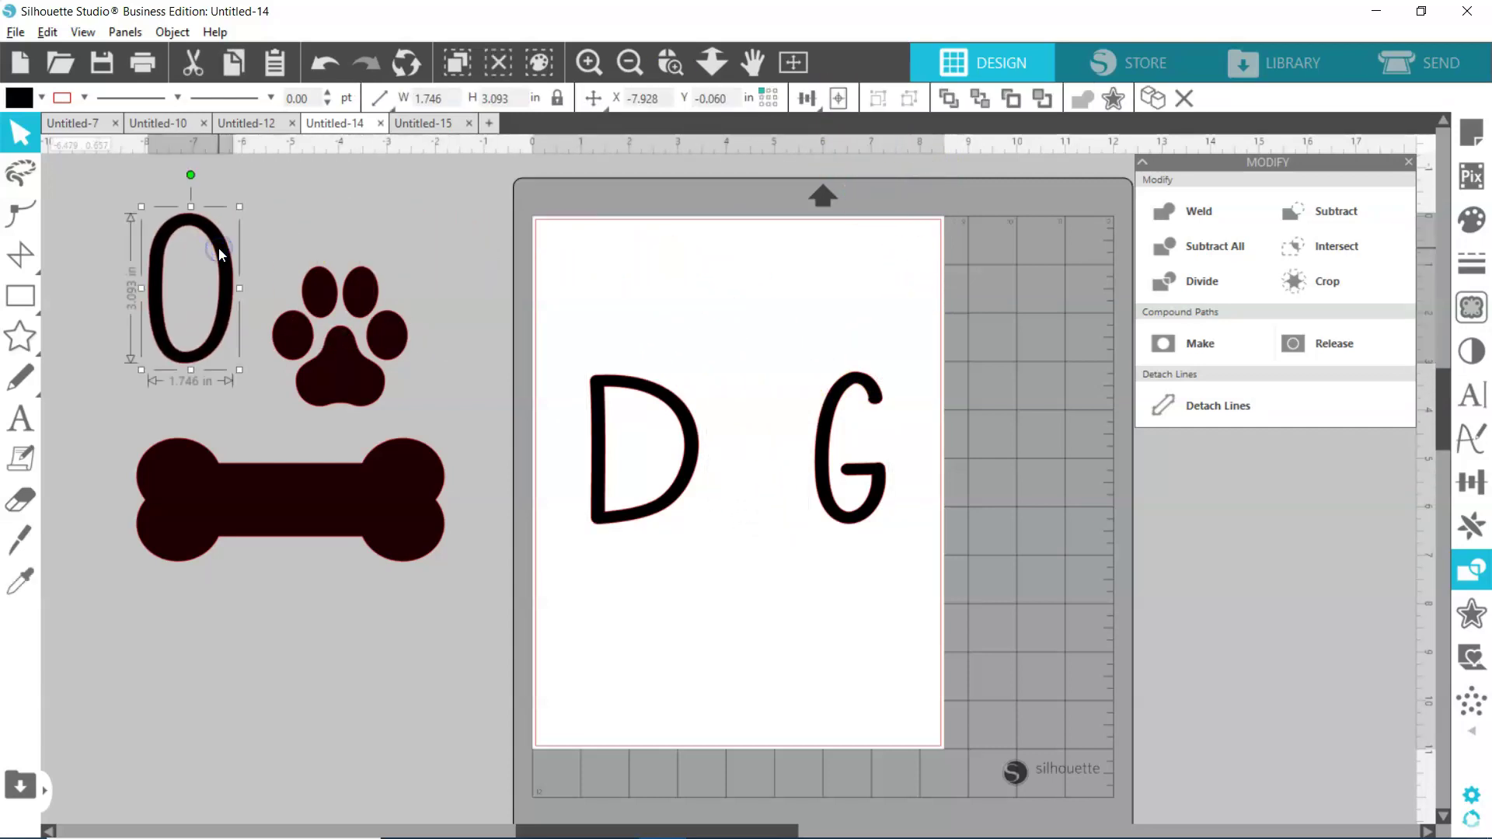
key(Delete)
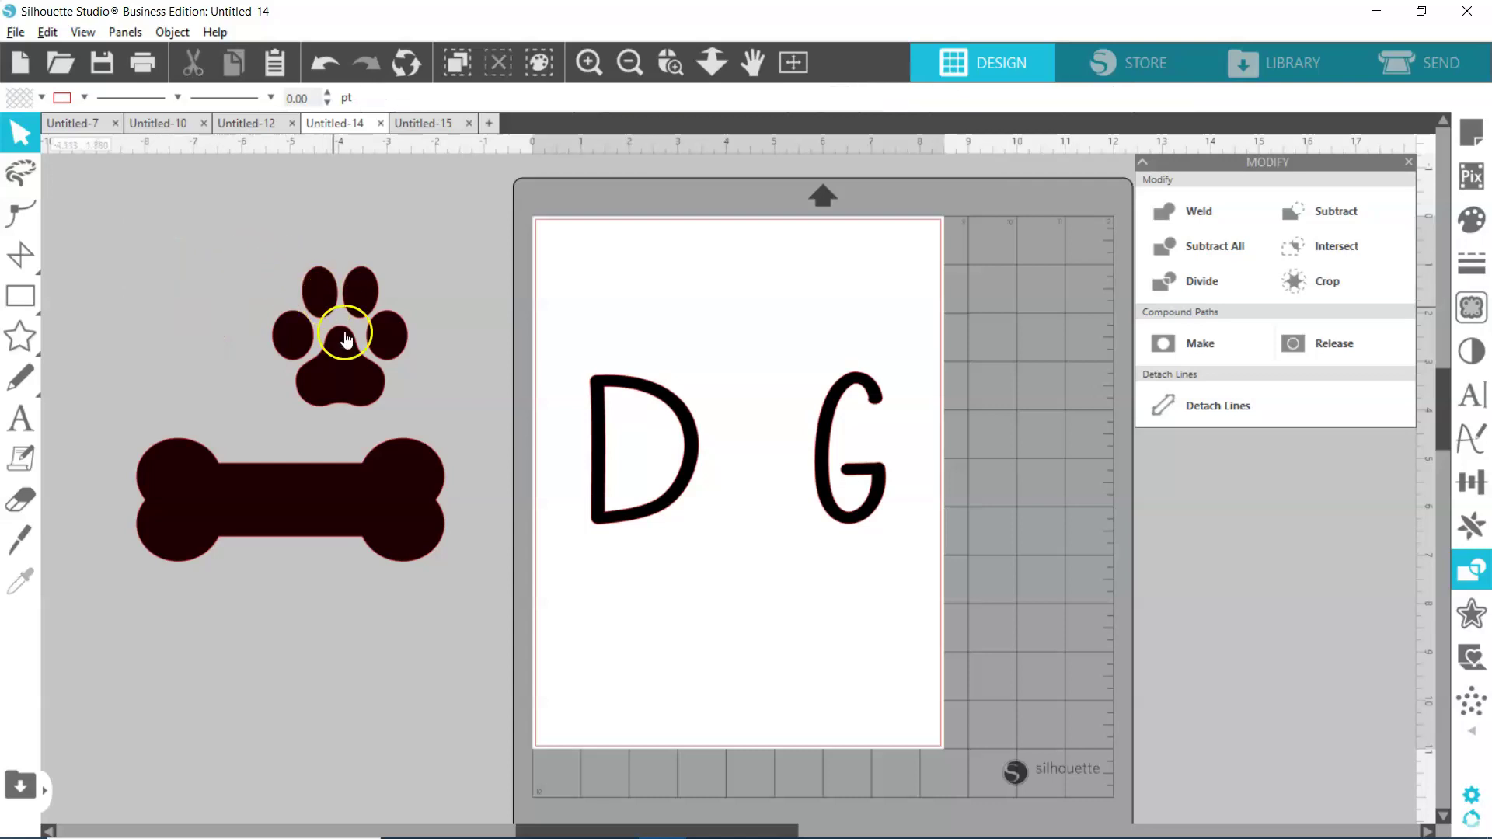
Step: Place the paw between the D and G as the middle letter and size it to about 2.92 by 3.02 in
click(348, 359)
drag(348, 360, 775, 464)
mouse_move(832, 514)
mouse_down()
mouse_move(842, 532)
mouse_move(827, 510)
mouse_move(763, 489)
mouse_move(835, 527)
mouse_up()
drag(777, 496, 776, 494)
Step: Create a 0.040 in outward offset with rounded corners around the paw and fill it with orange
click(1481, 620)
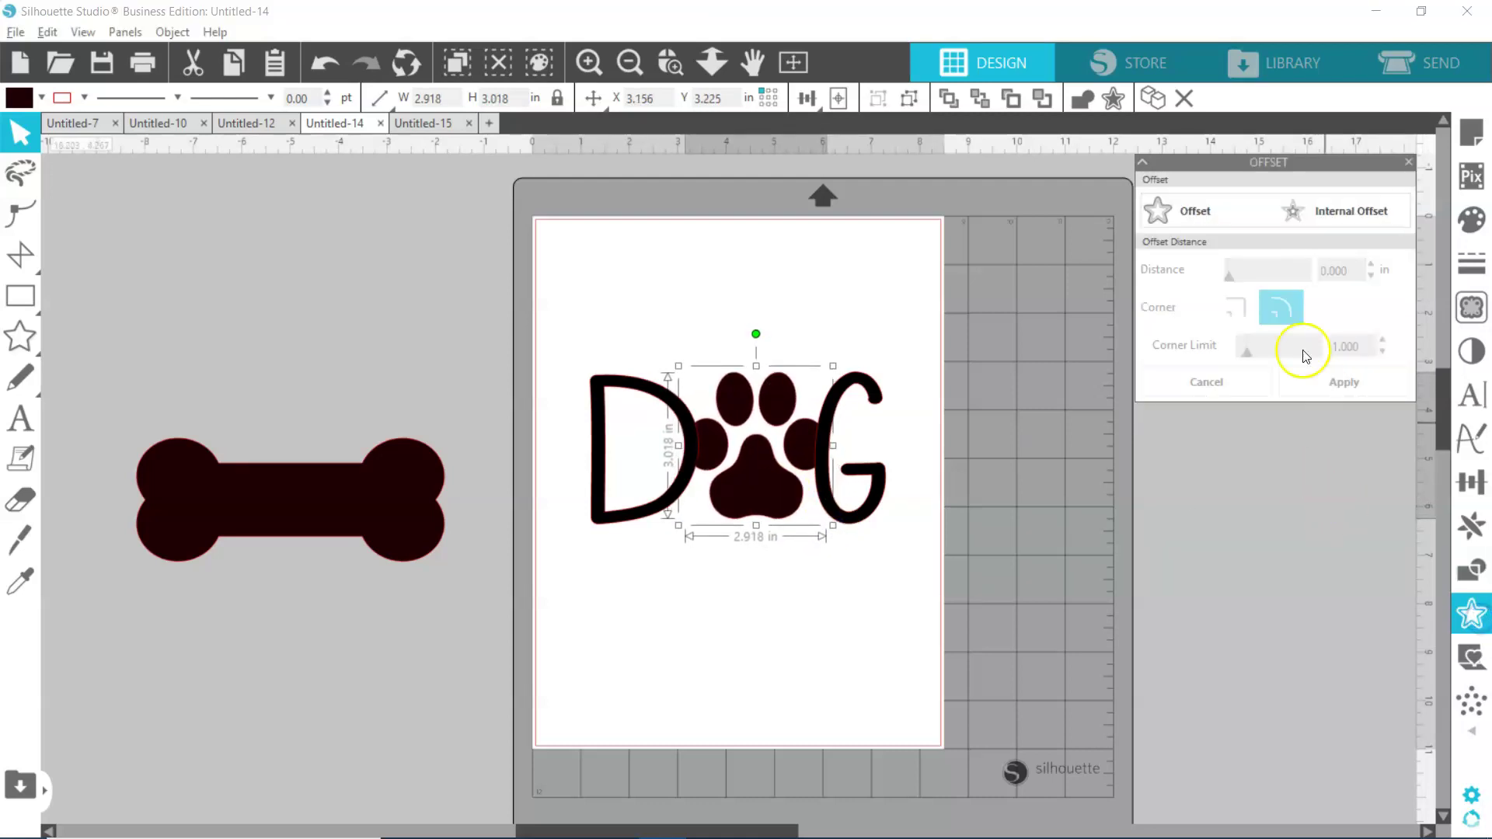
click(1207, 214)
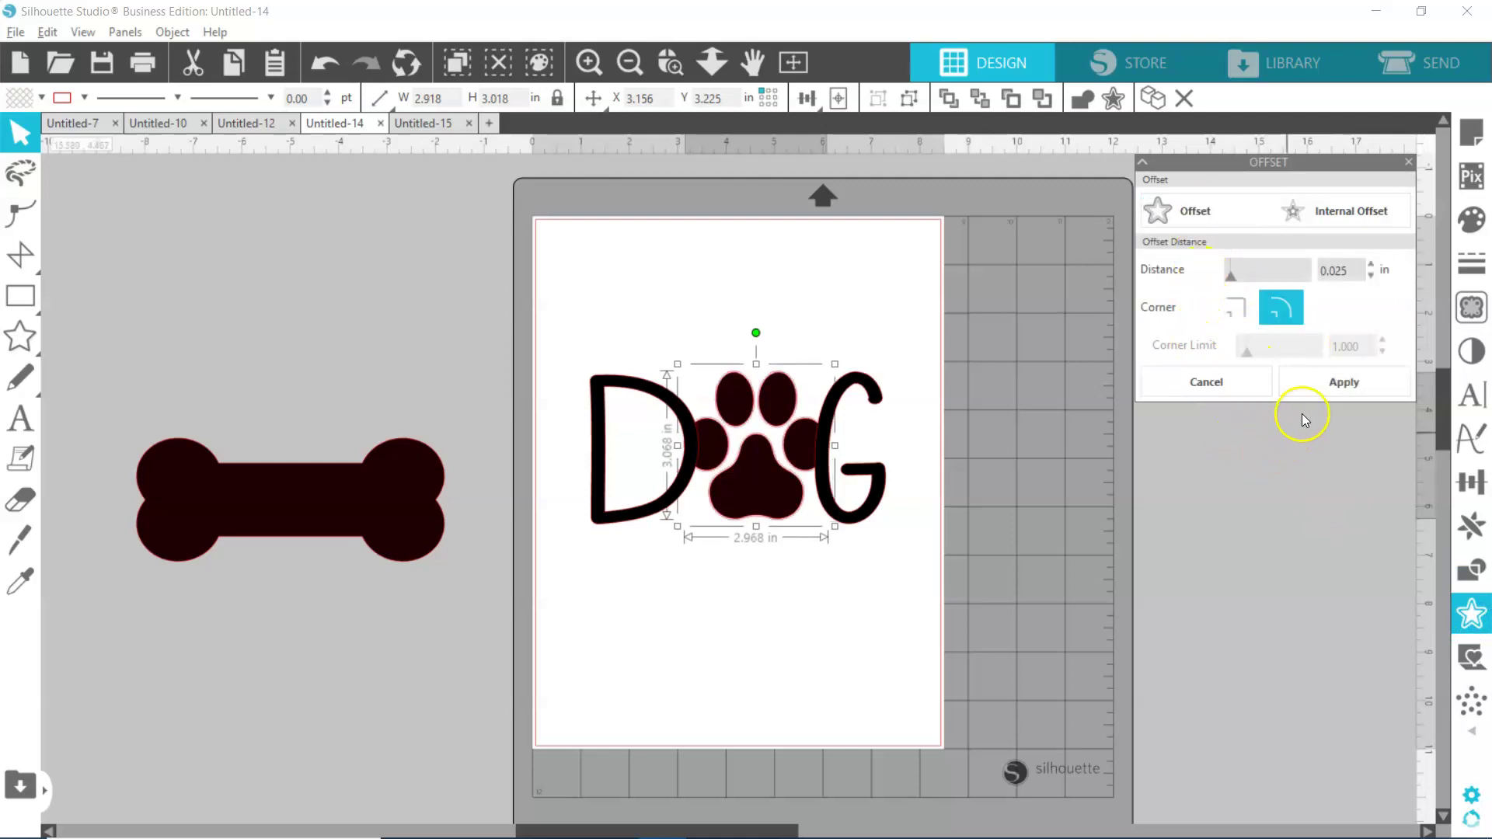
click(1372, 267)
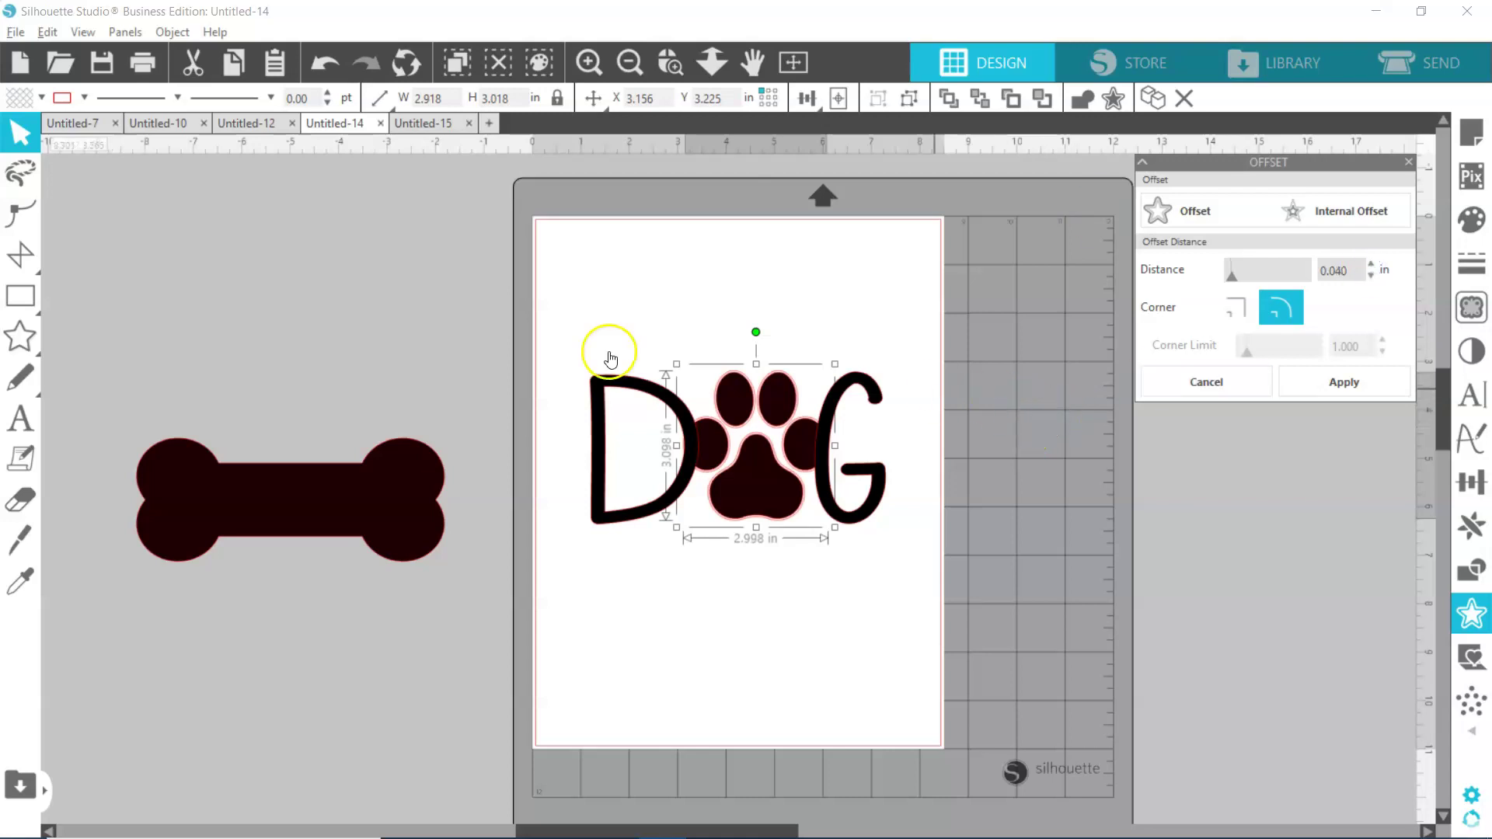
click(43, 98)
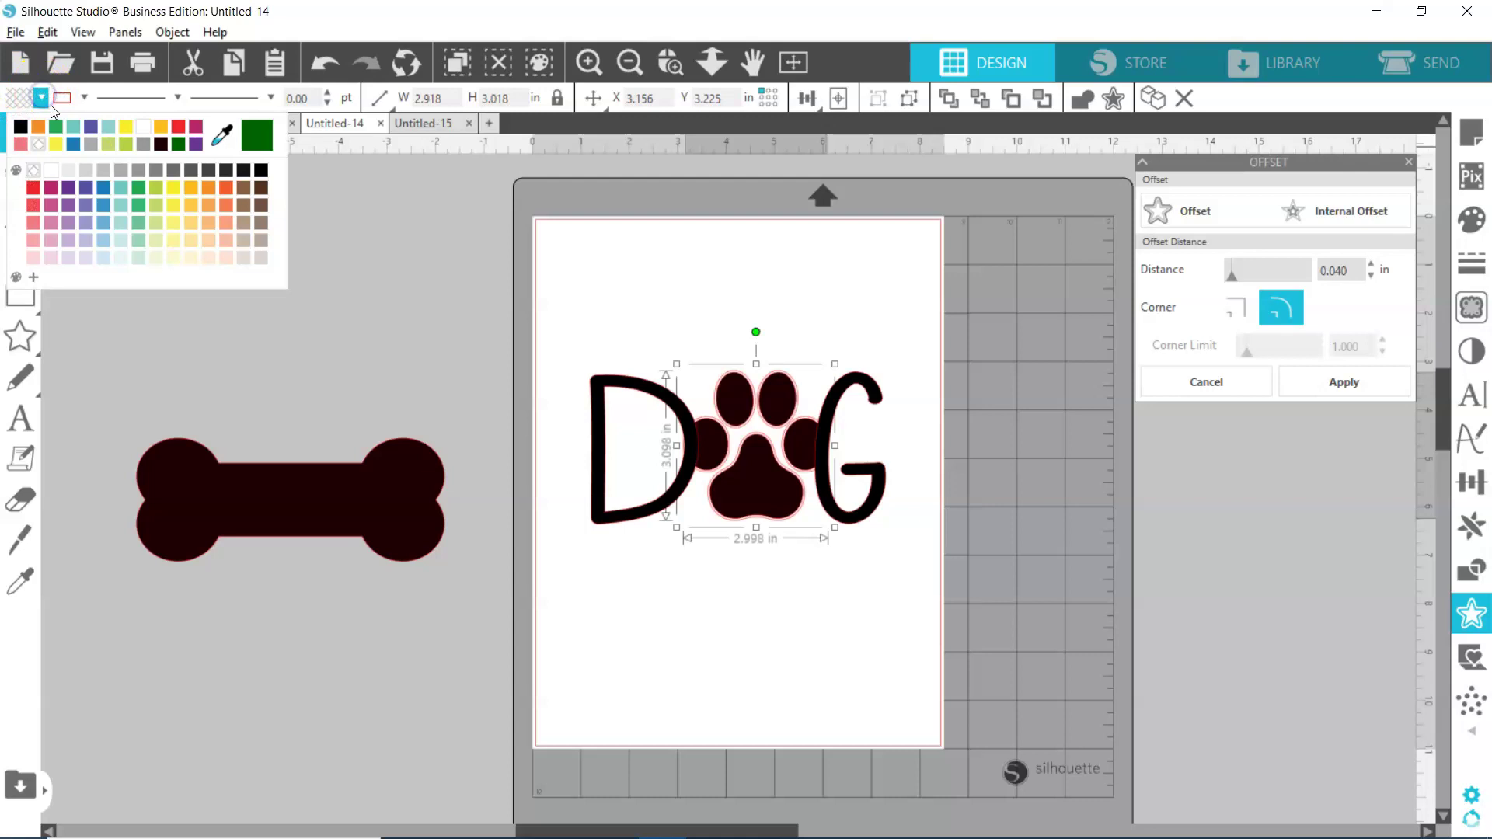
click(38, 126)
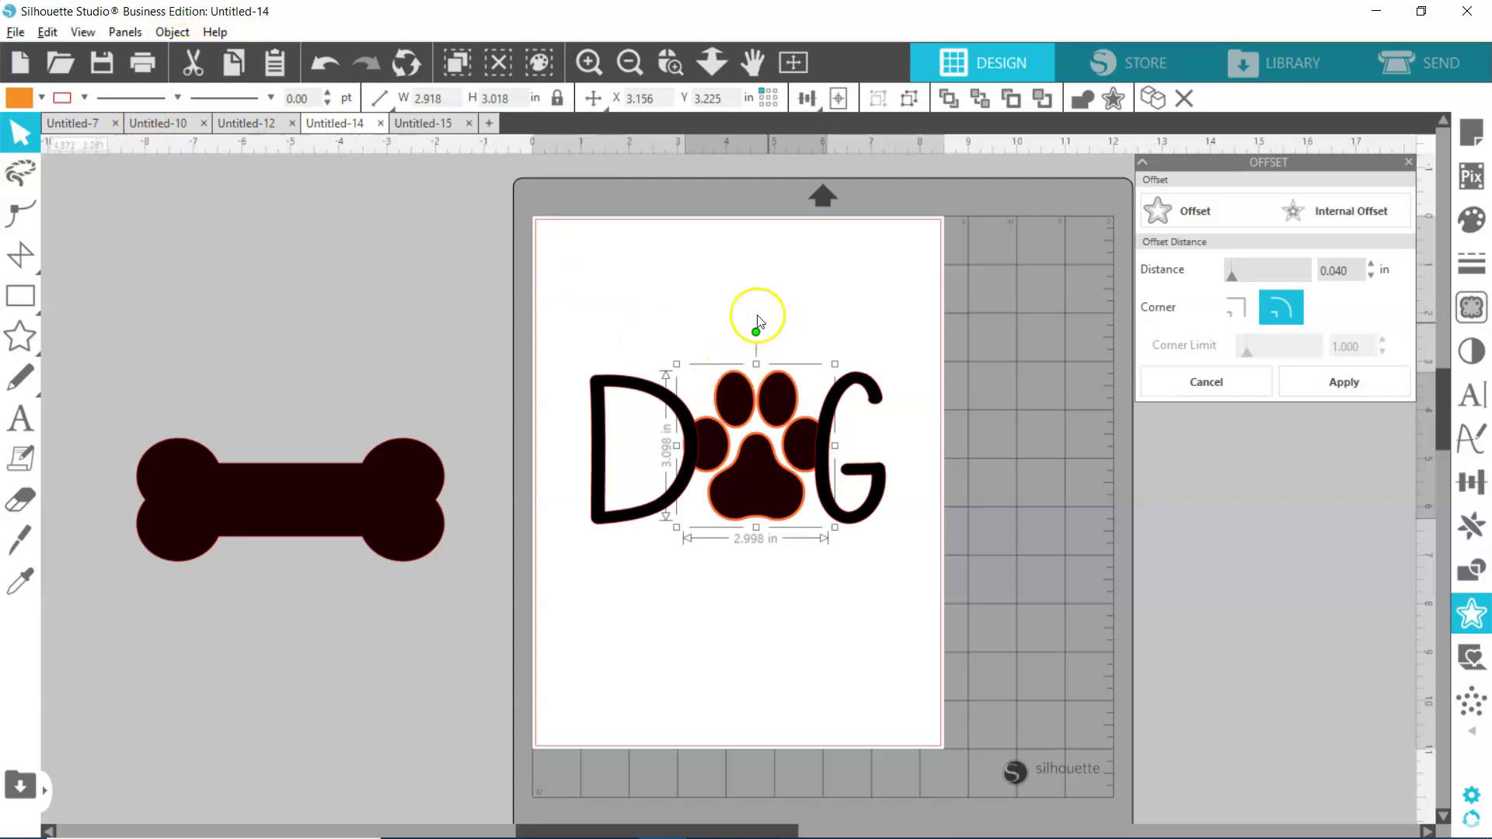
Step: Bring the orange paw offset to the front and group its pieces
click(172, 32)
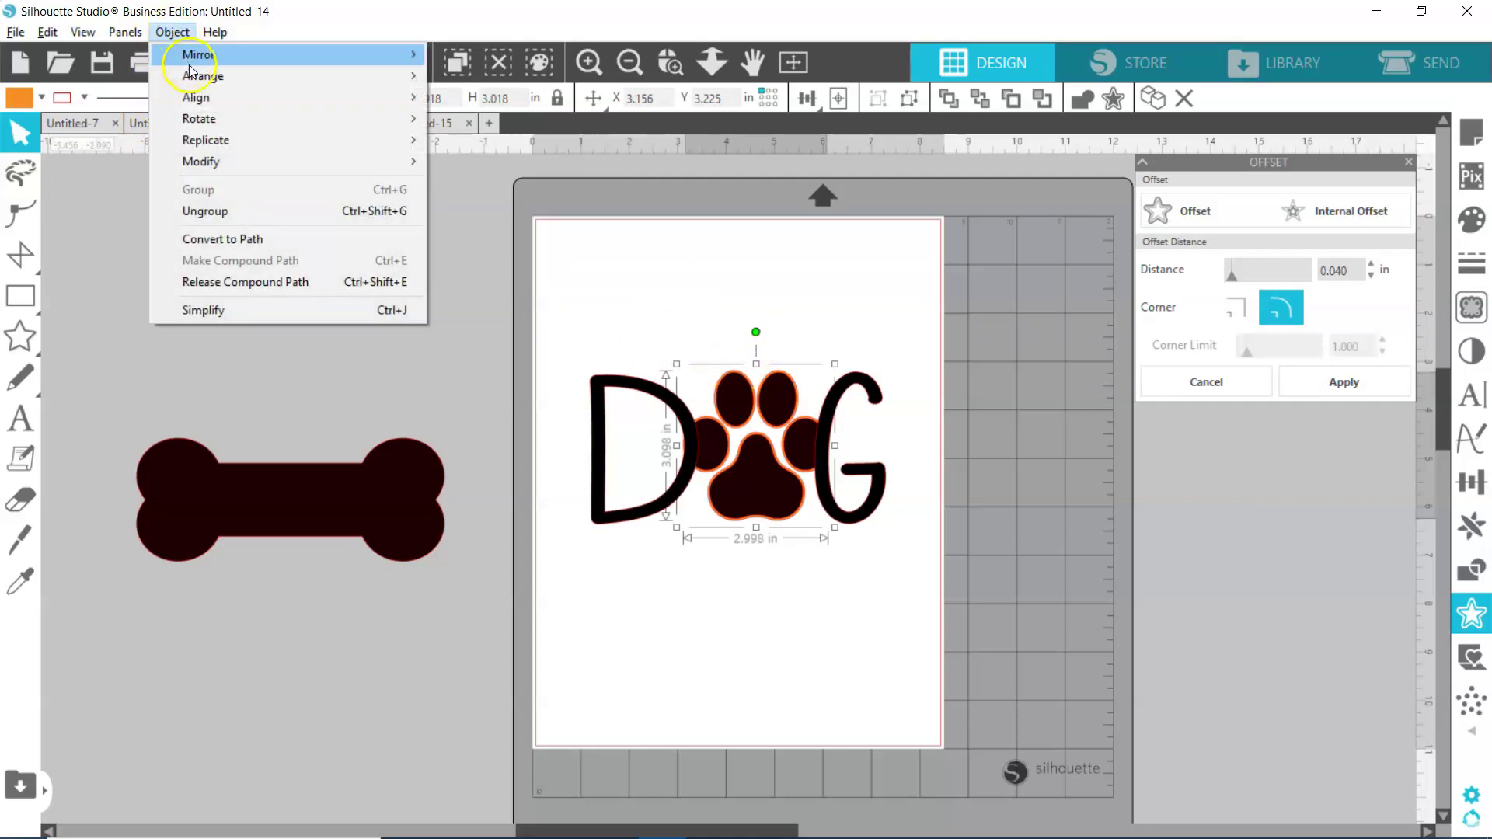
mouse_move(194, 75)
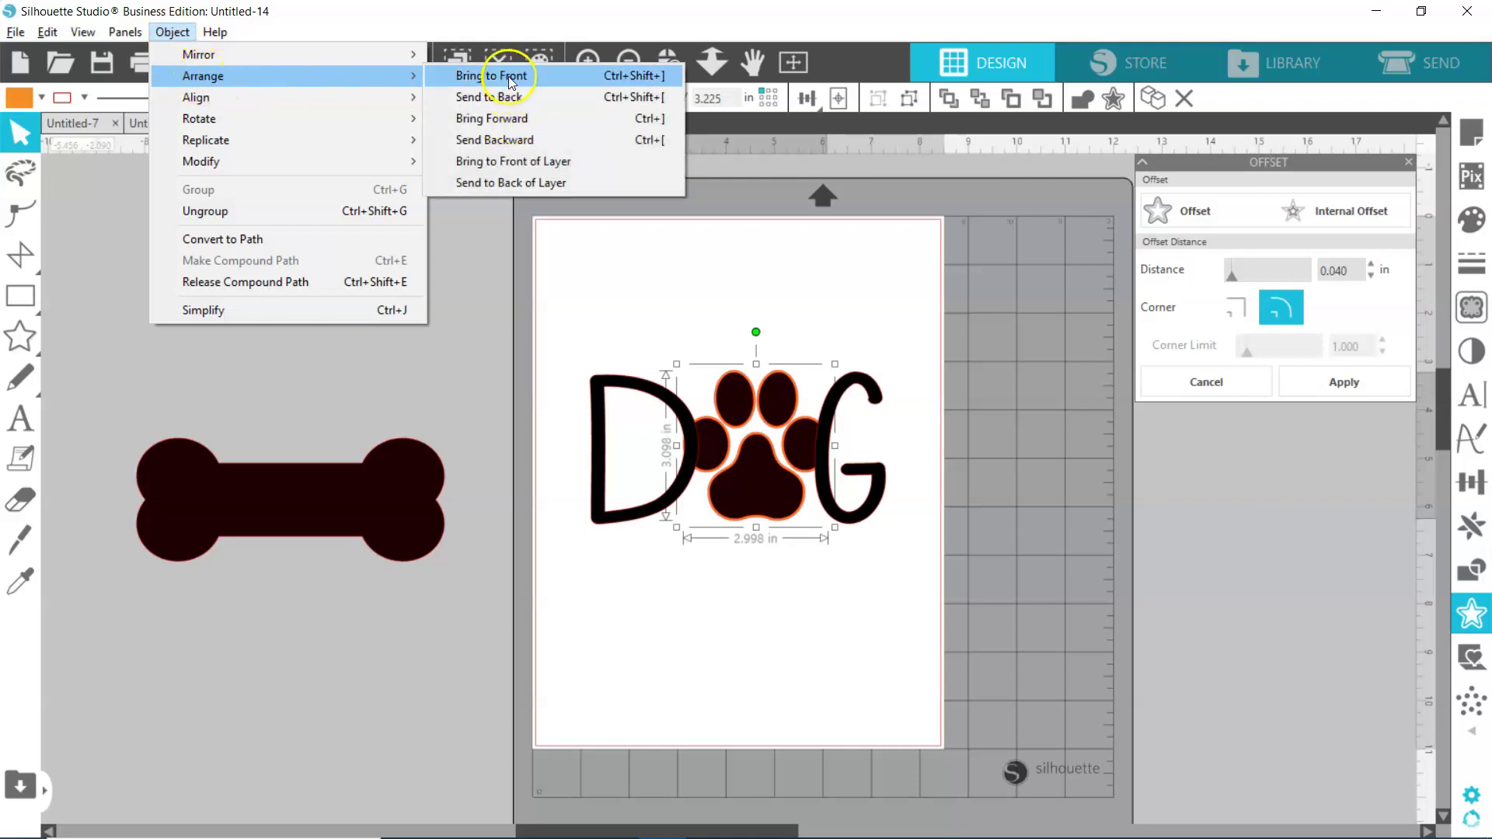
click(501, 75)
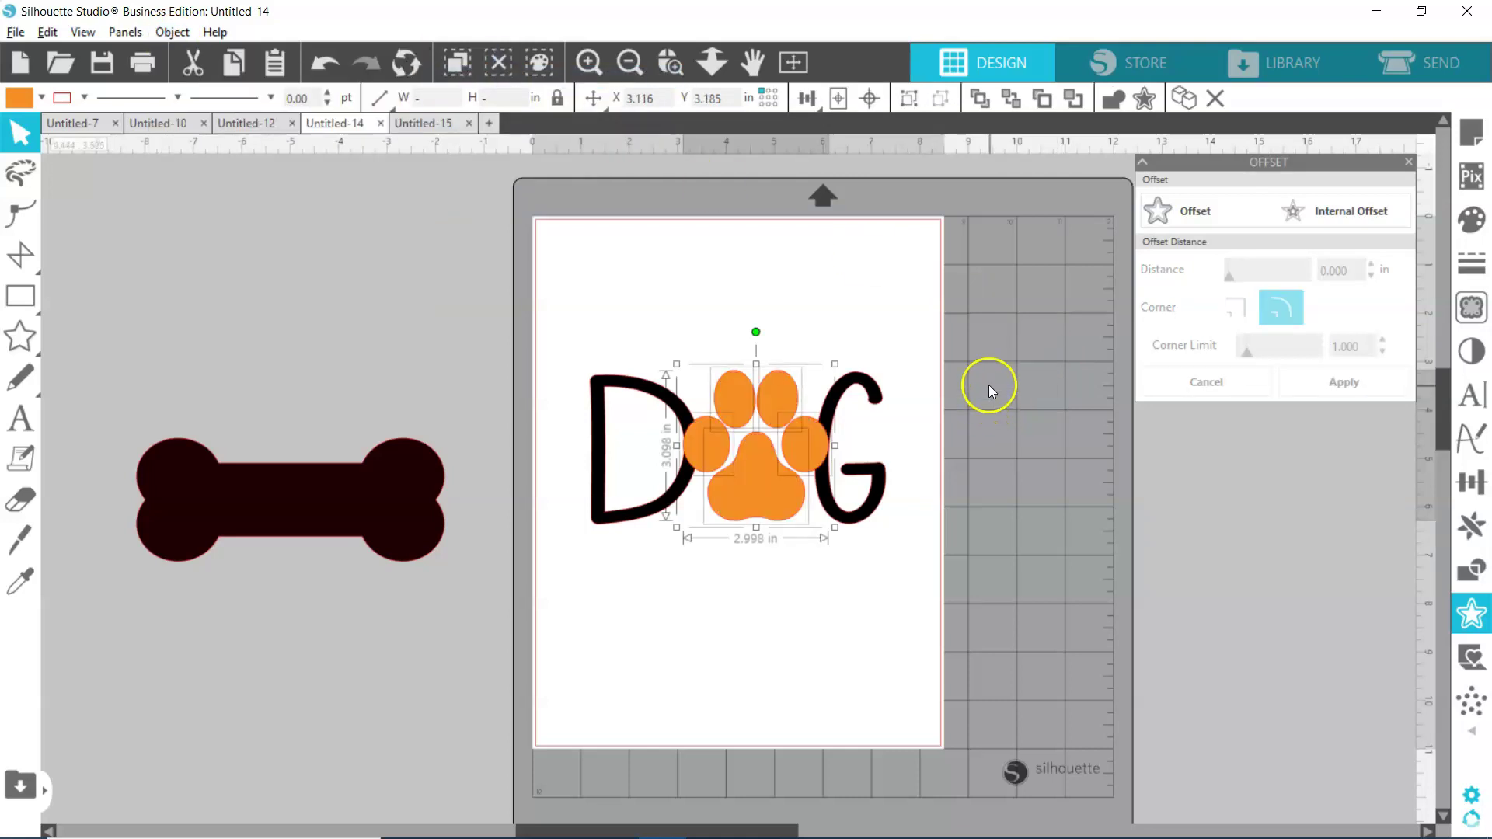
click(905, 100)
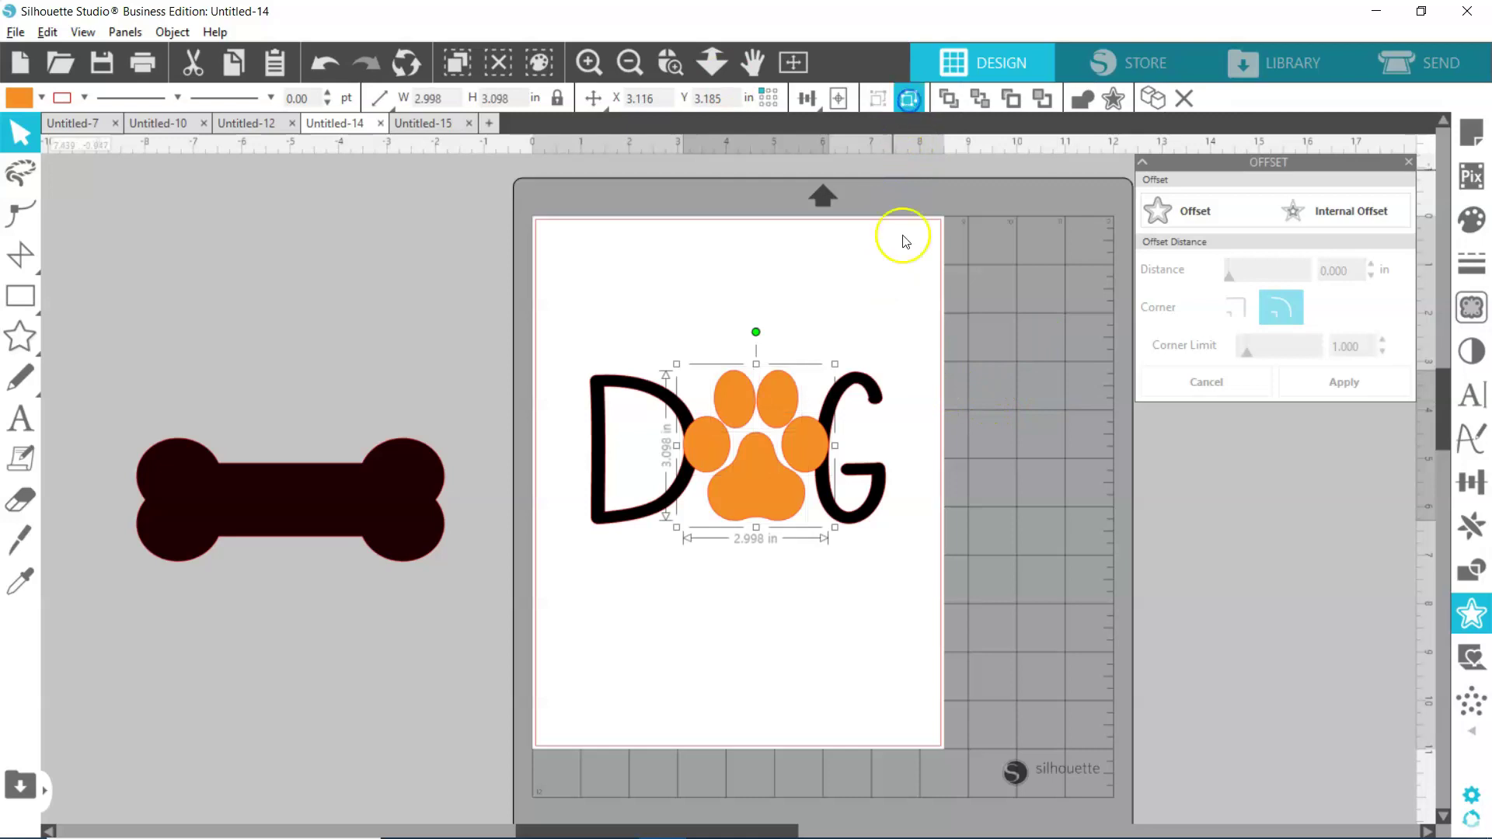
Step: Group the letters D and G together
click(862, 379)
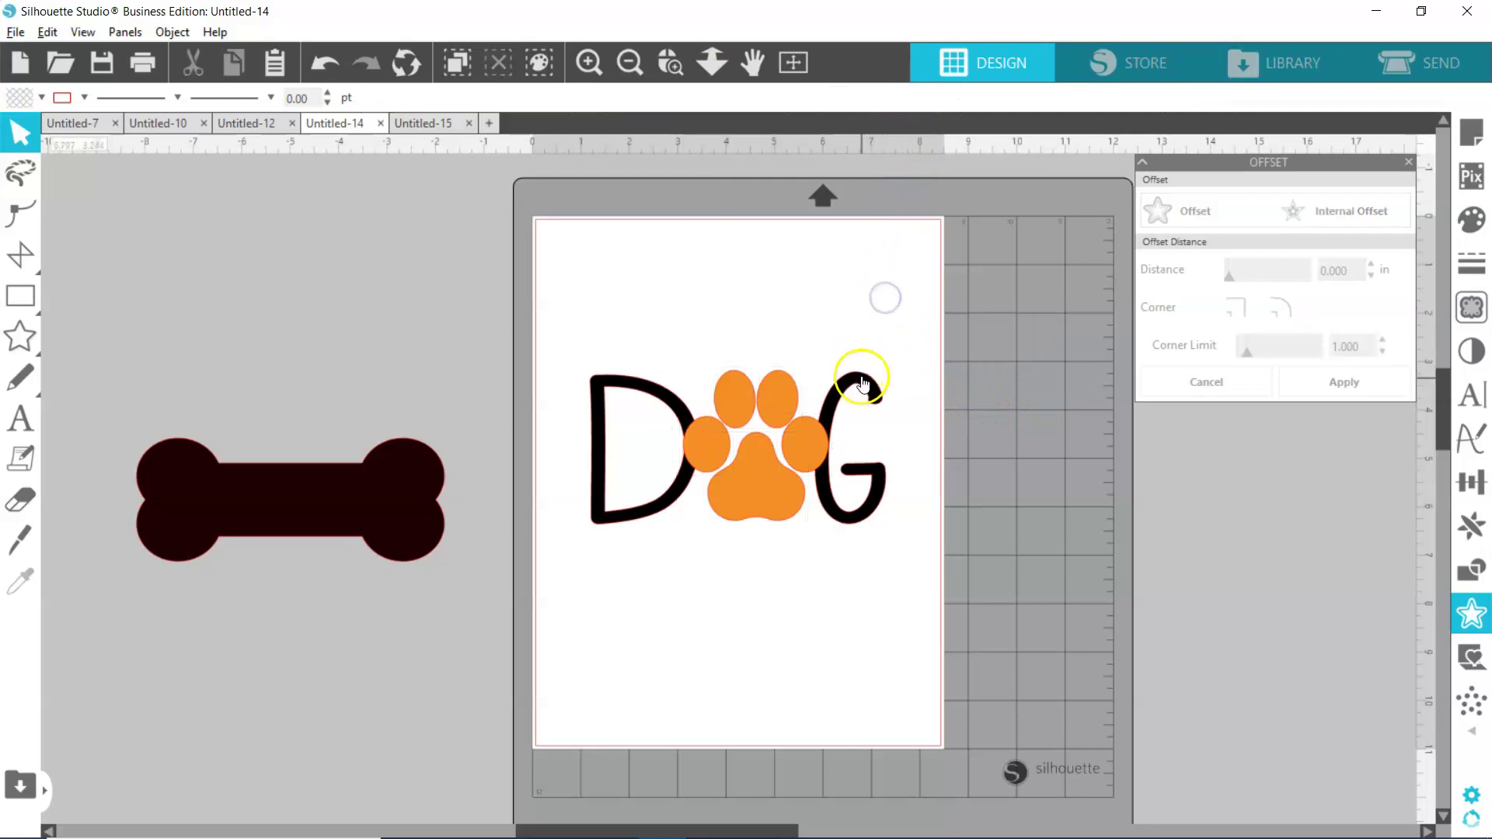
shift+click(669, 395)
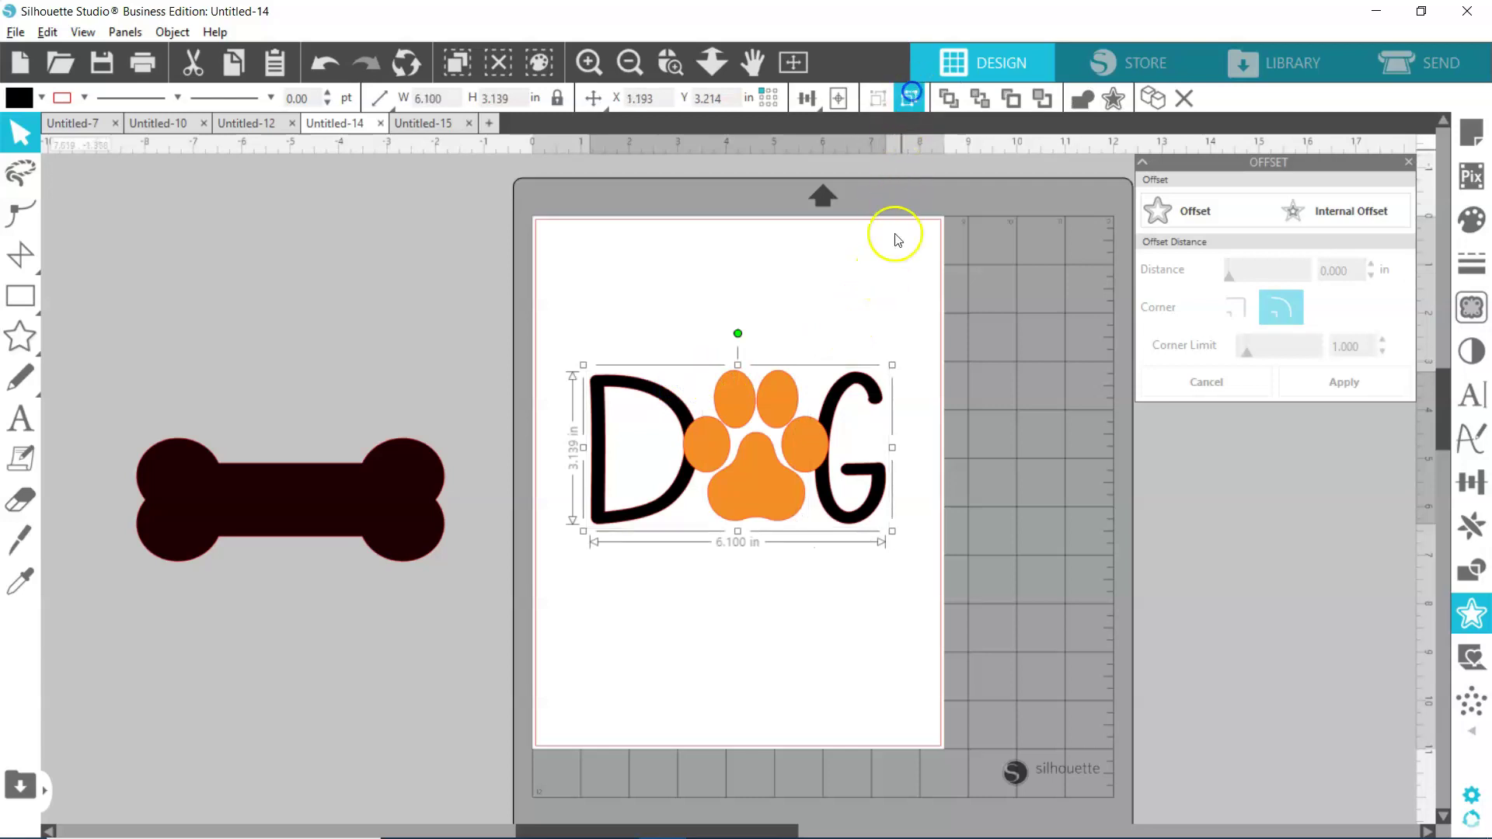
click(911, 303)
Step: Subtract the orange paw offset from the grouped D and G letters
click(766, 490)
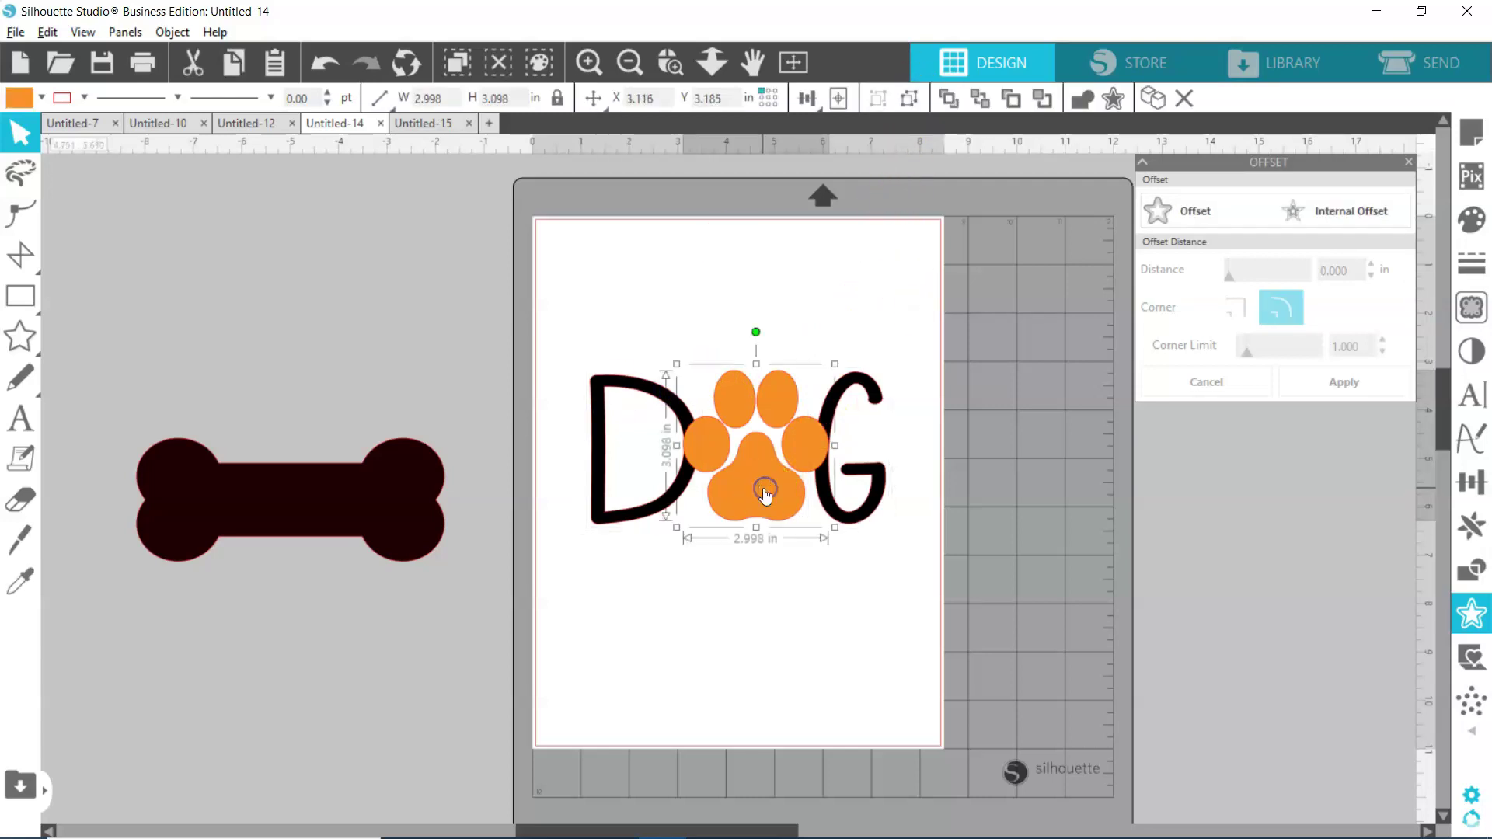
shift+click(865, 394)
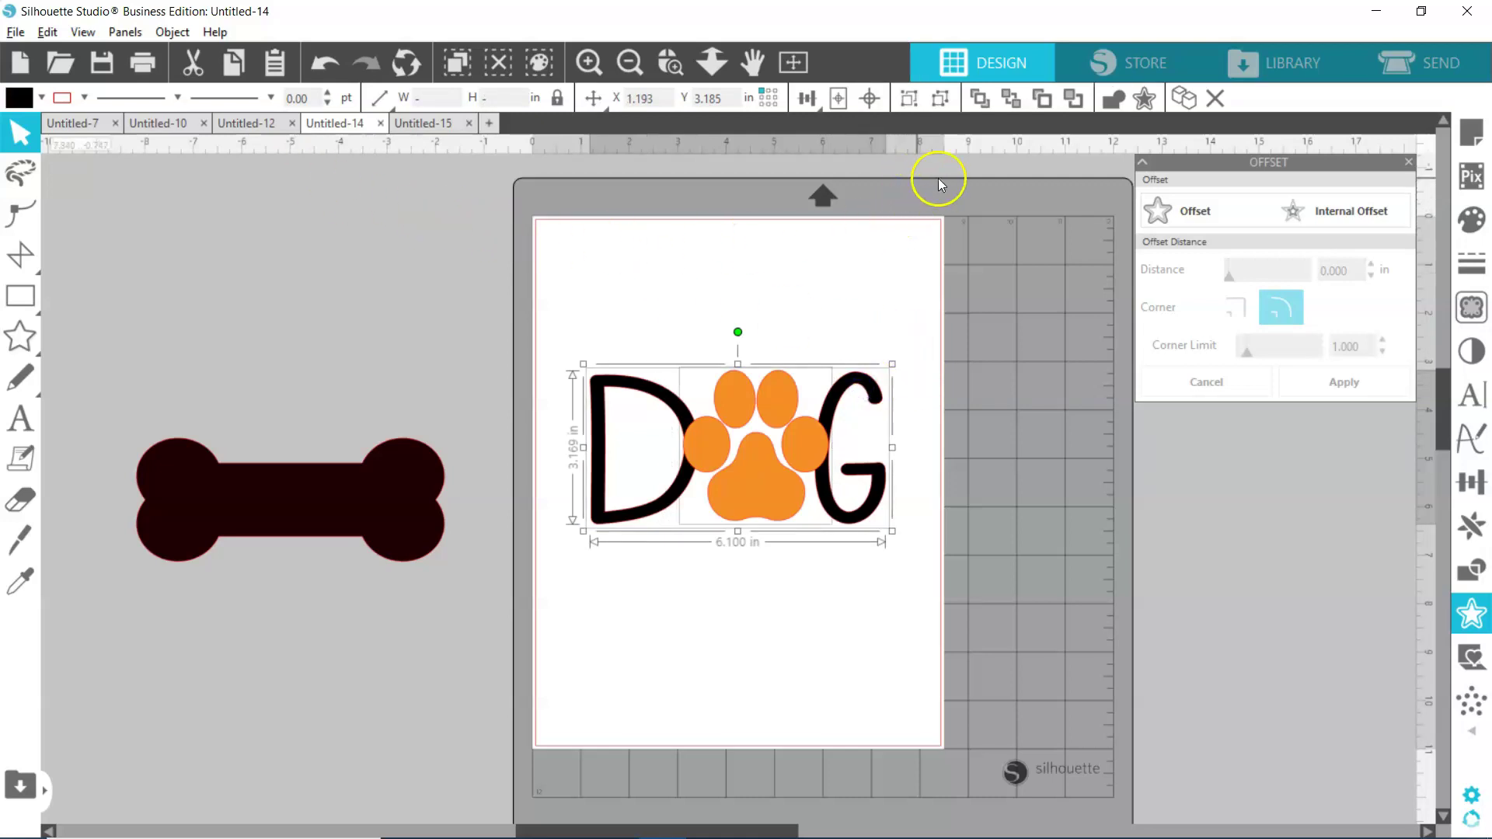
click(1465, 540)
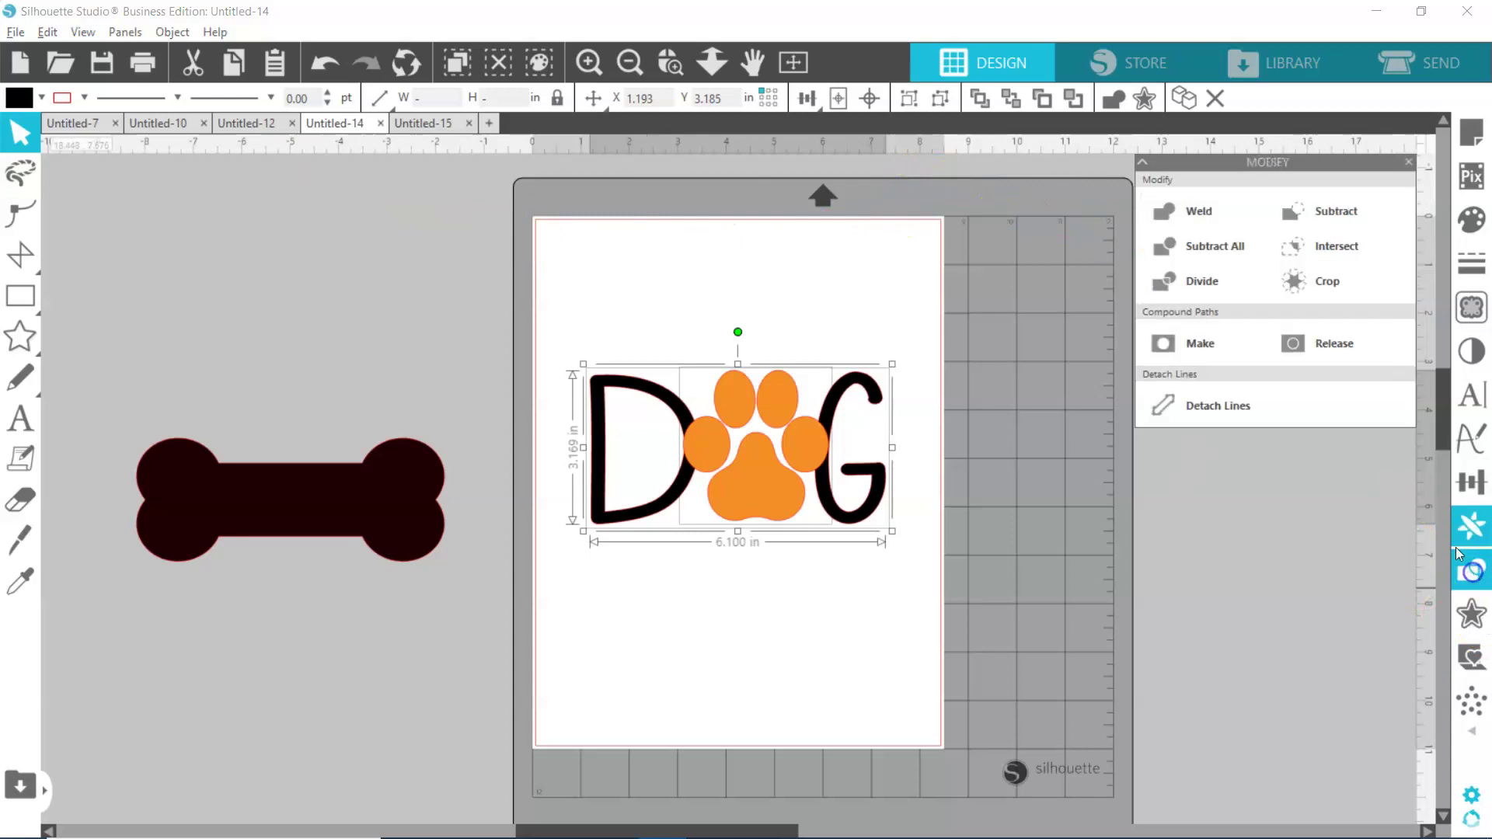
click(1321, 225)
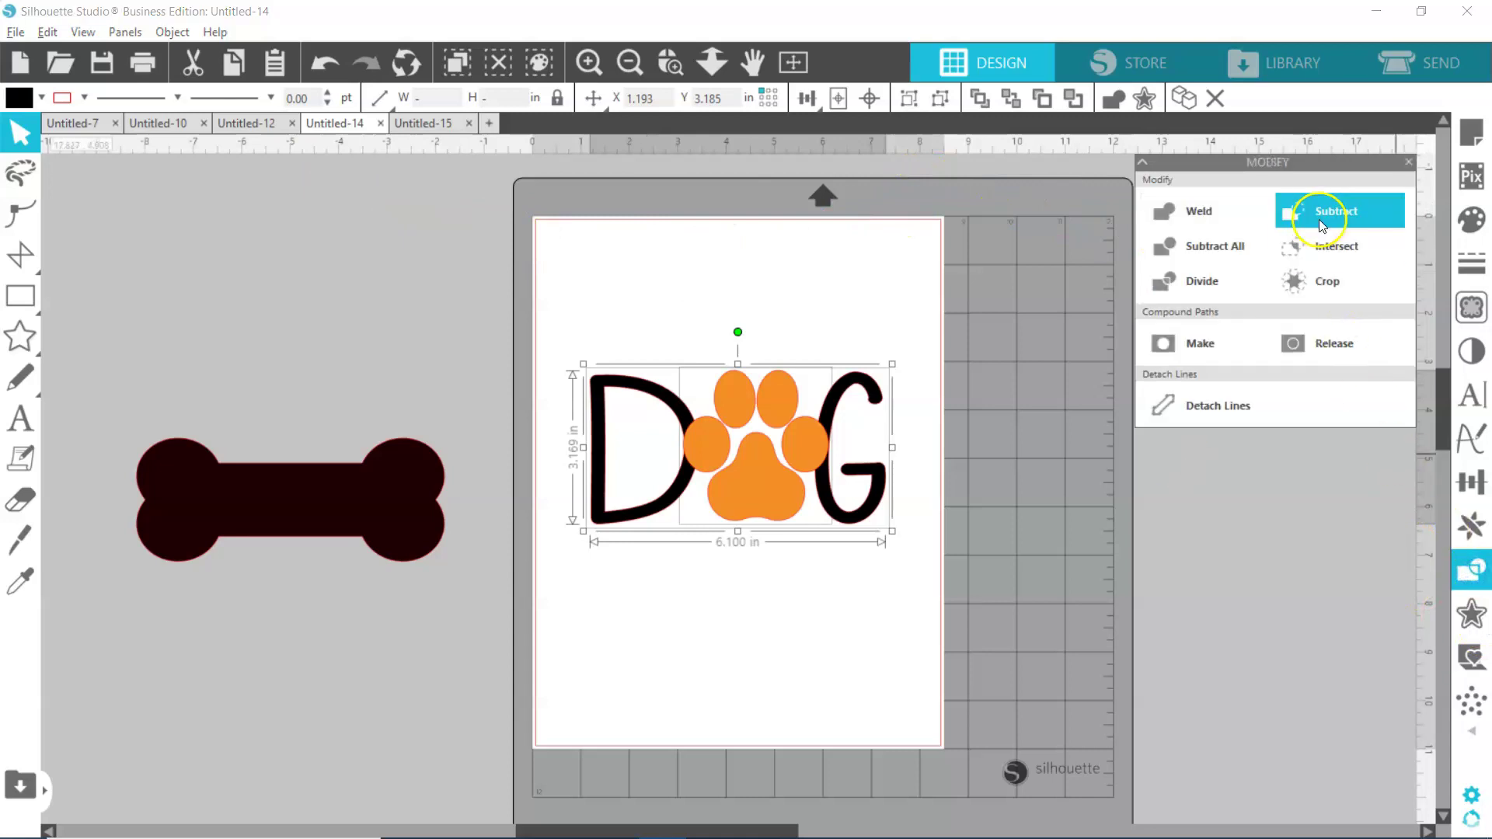
click(1066, 473)
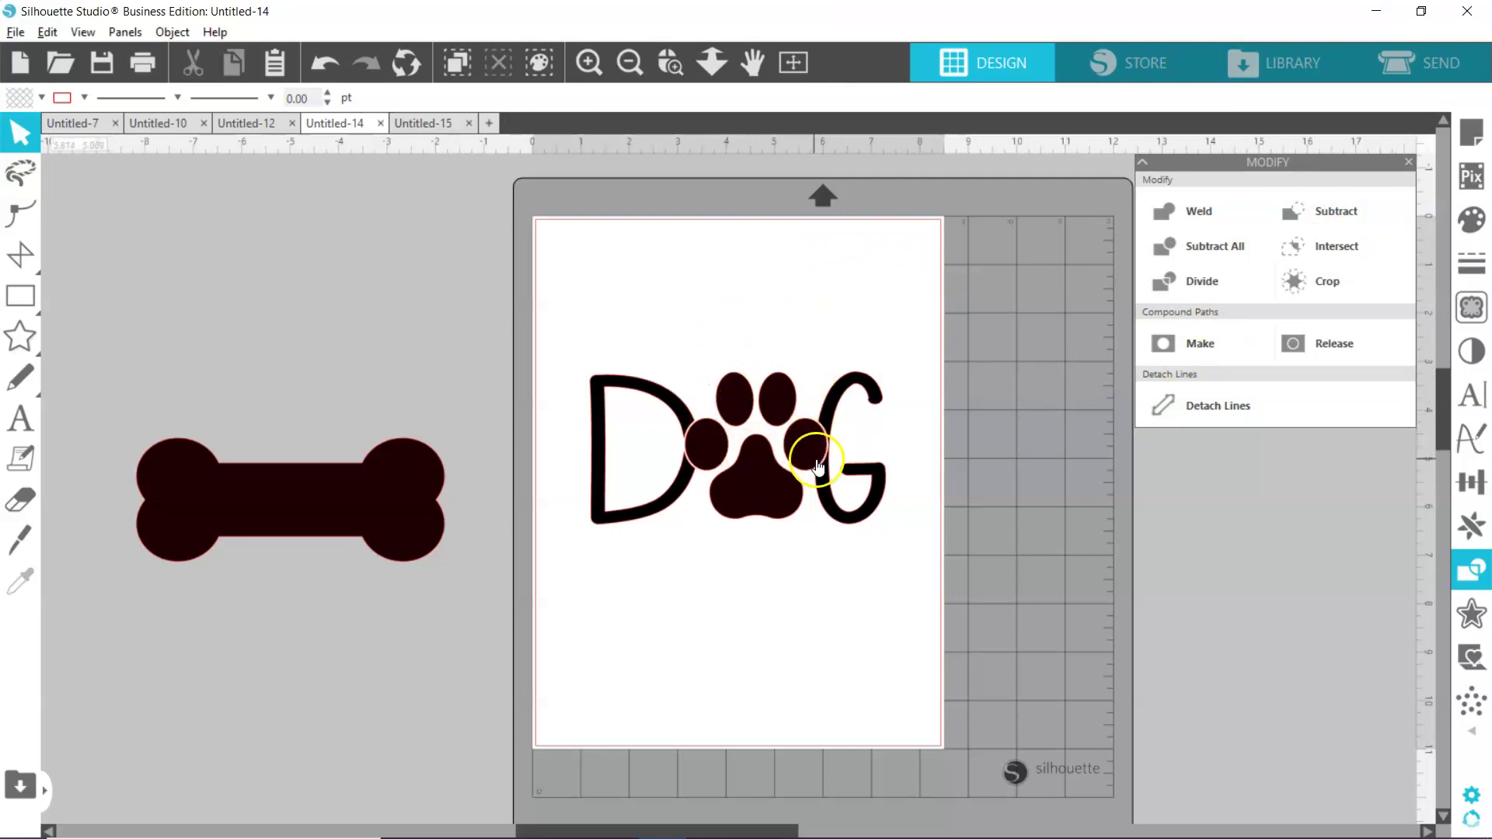
Step: Shrink the DOG design to about 3.95 in wide near the page's upper part and make it a compound path
drag(589, 365, 827, 426)
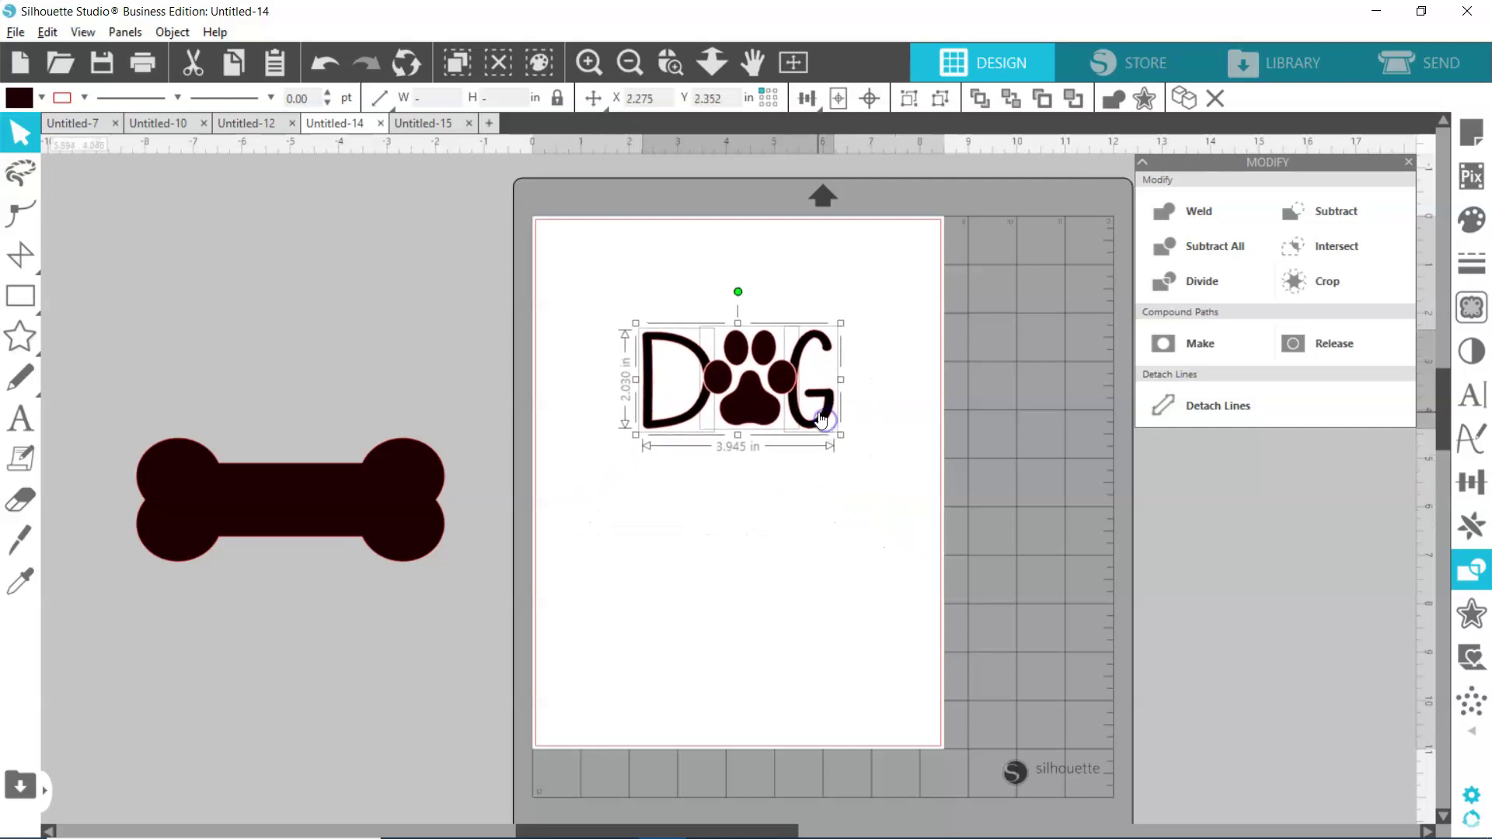
right_click(822, 420)
click(914, 667)
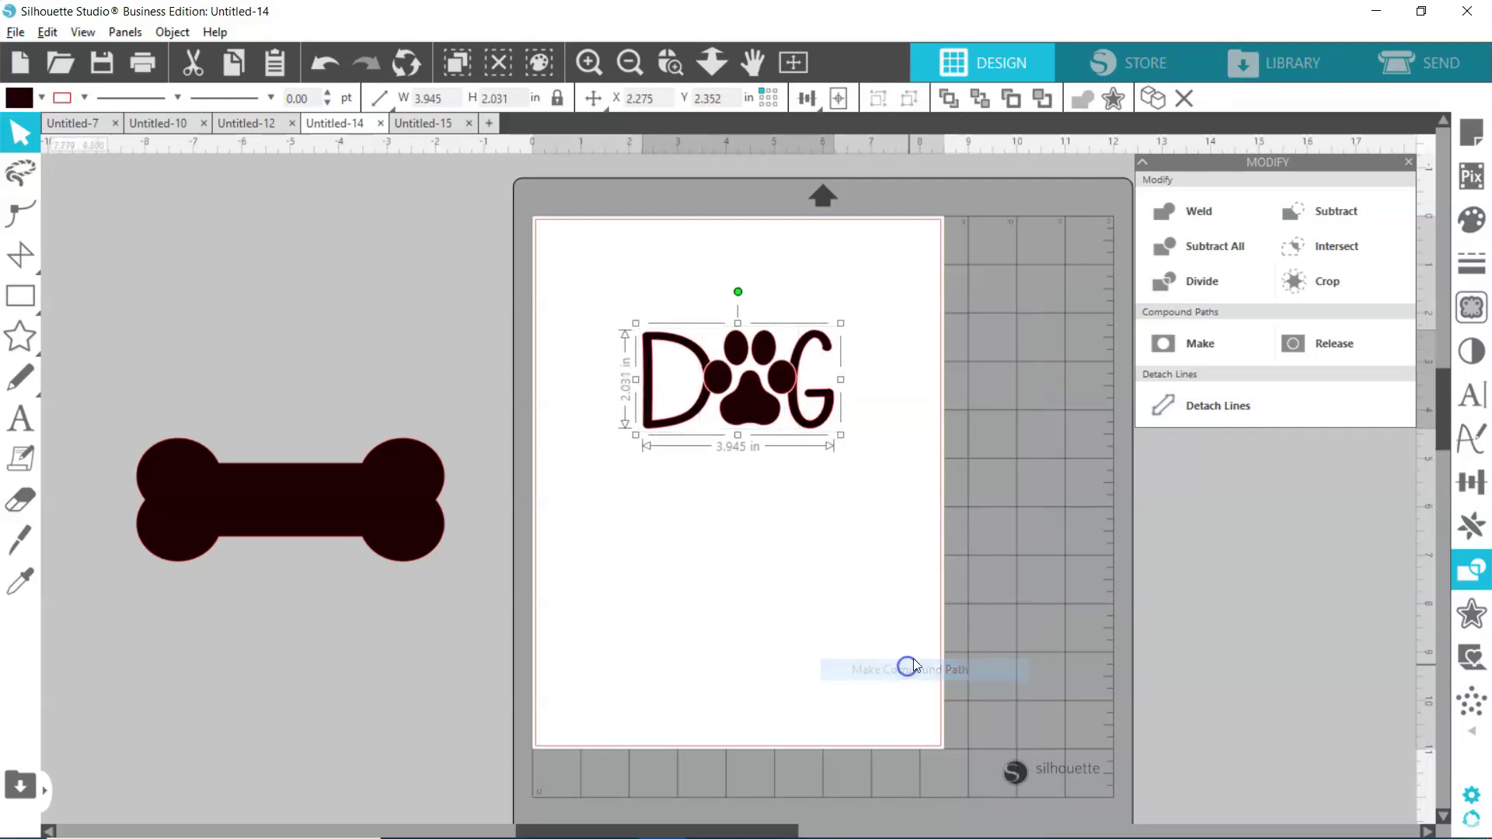
Step: Move the bone onto the page directly below the DOG design and add the text "TREATS" beneath it
click(280, 407)
drag(357, 511, 804, 506)
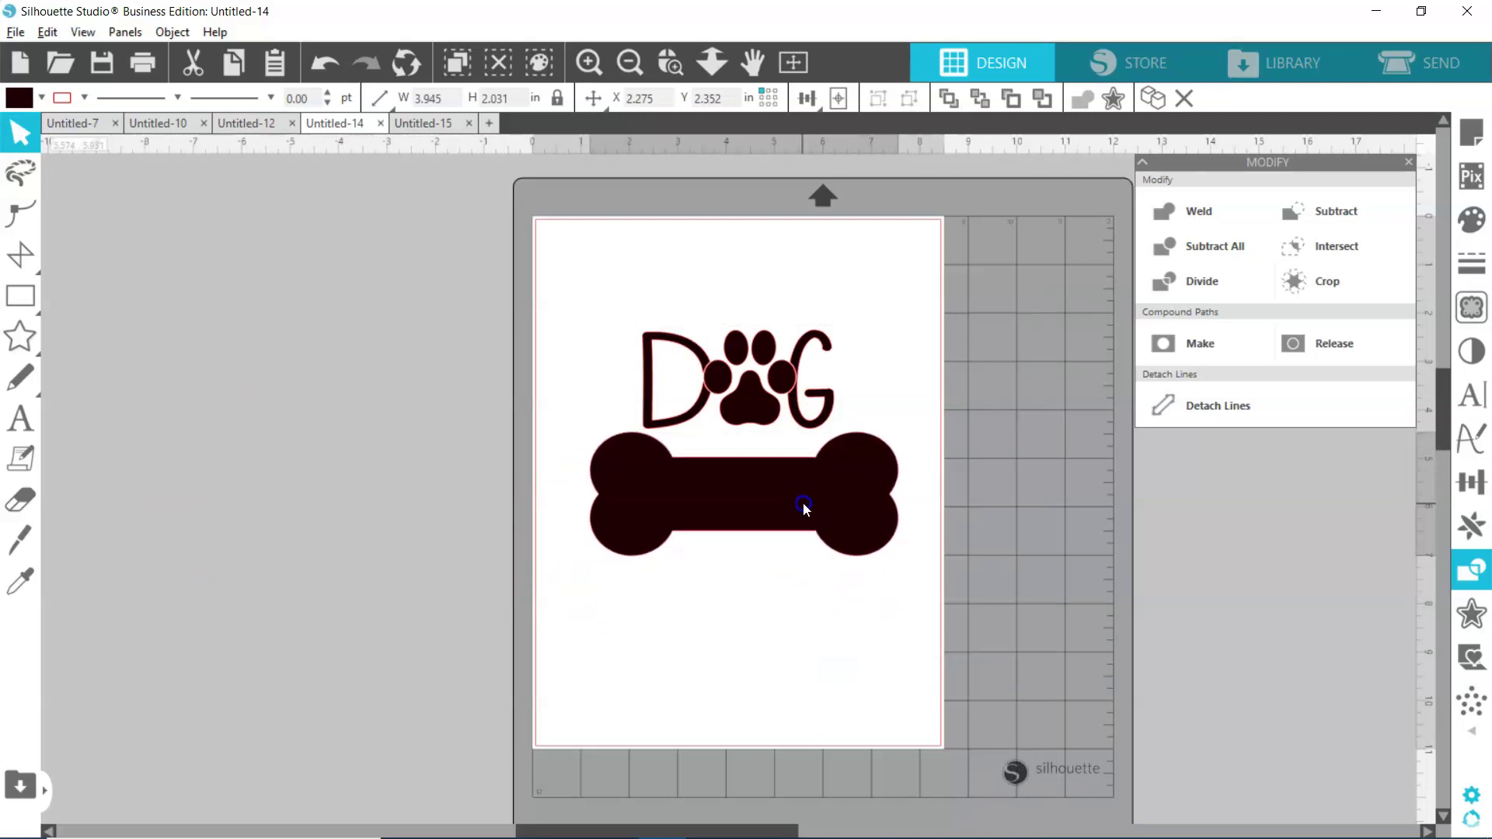
click(20, 418)
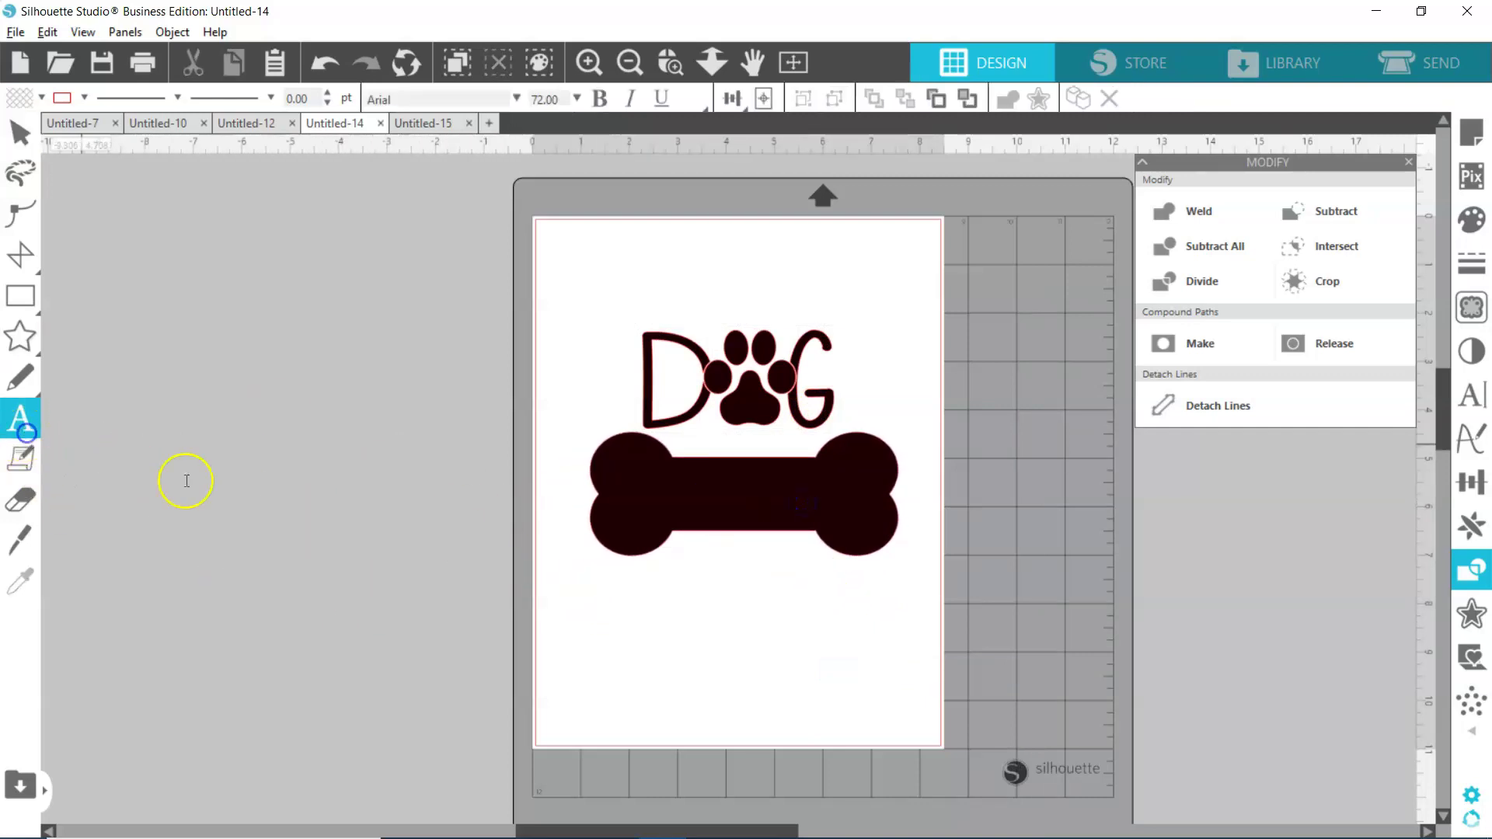
click(671, 638)
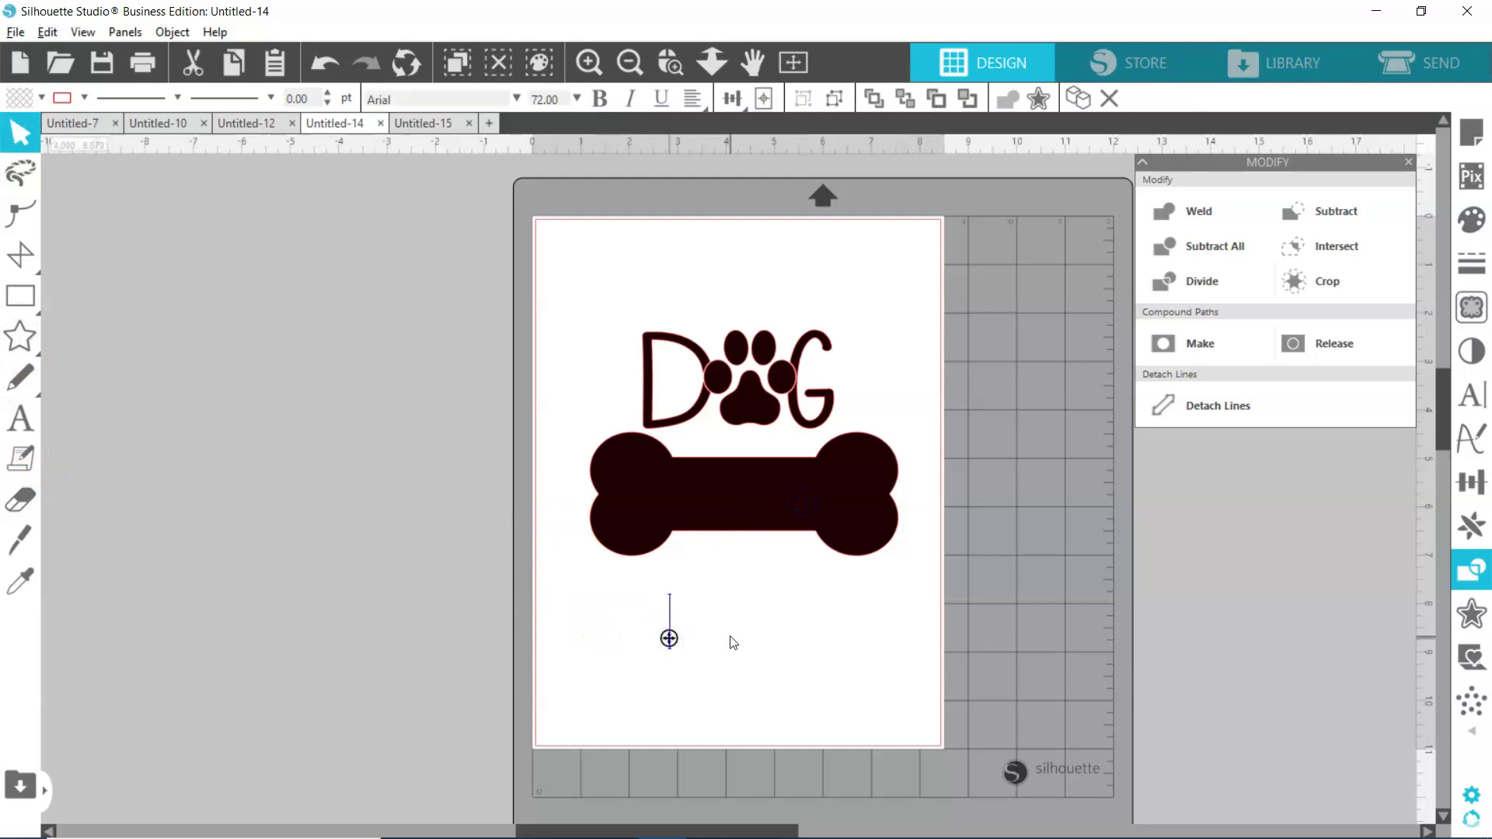
text(TREE)
key(BackSpace)
text(ATS)
click(899, 689)
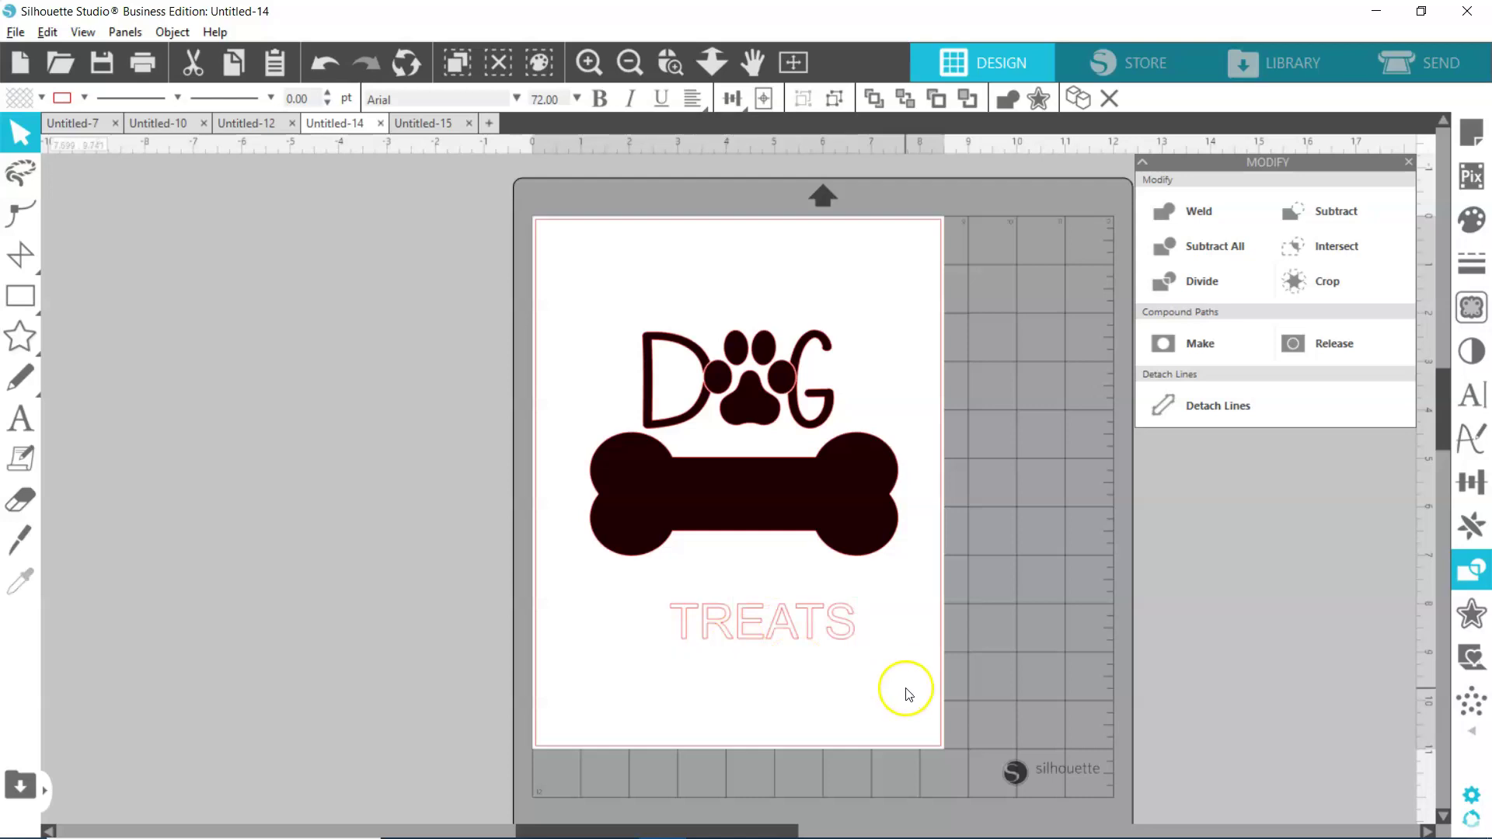
Step: Set the TREATS text in the Angels Cookie font with 110% character spacing
click(834, 624)
click(383, 99)
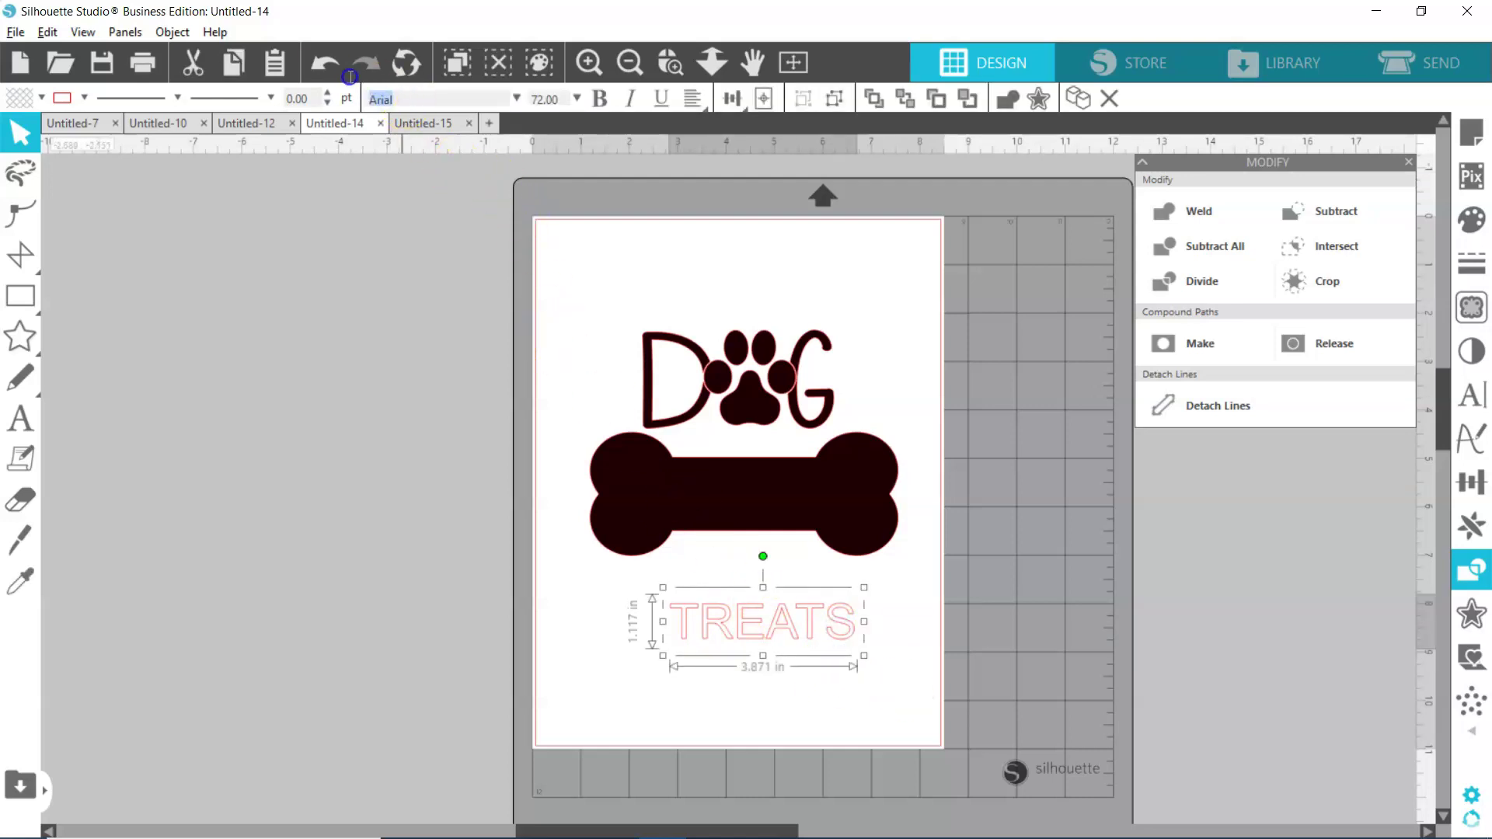
click(516, 98)
scroll(513, 174, up, 1)
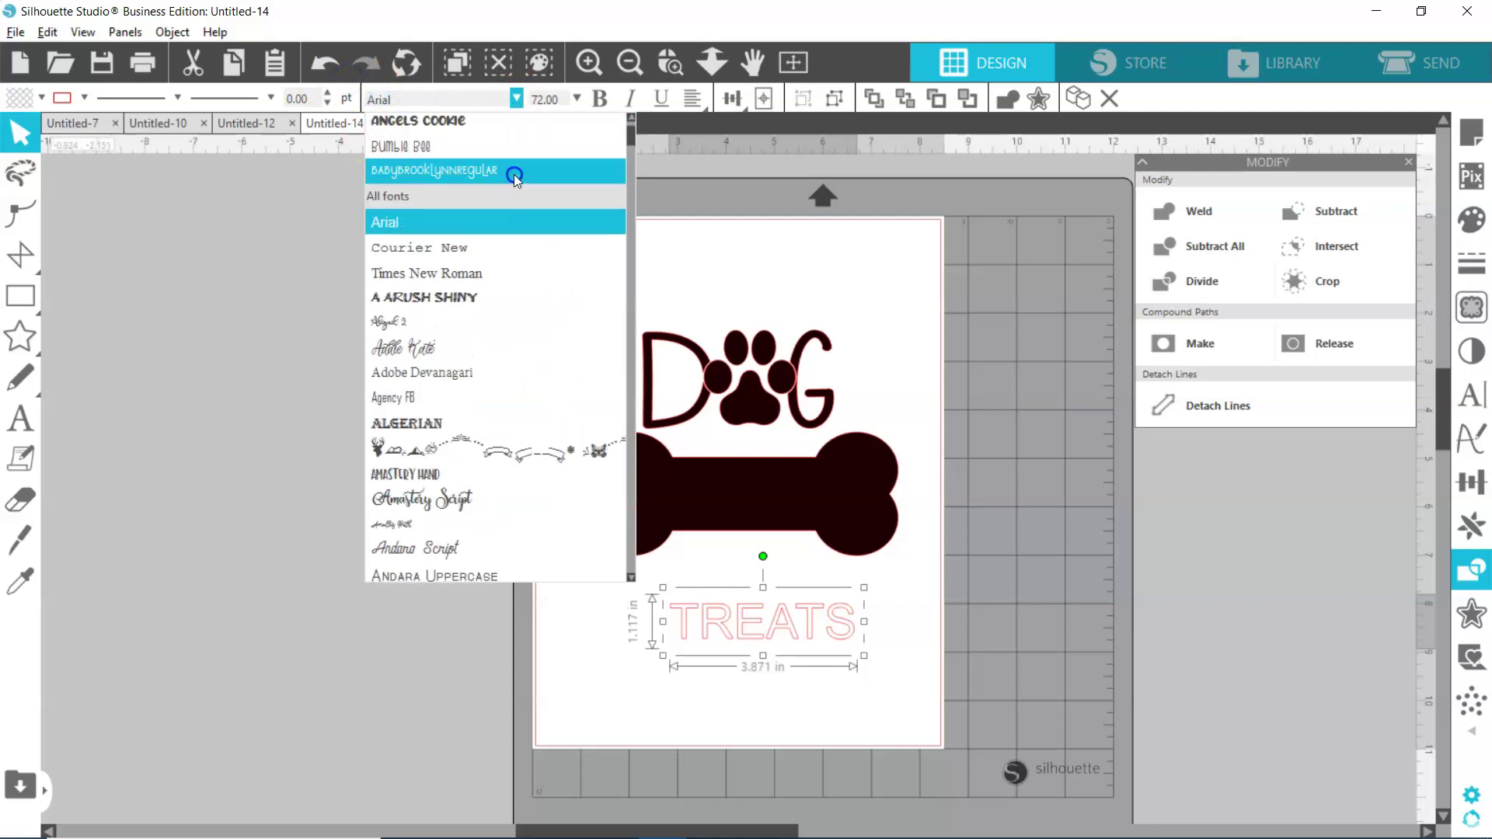
scroll(514, 175, up, 1)
click(491, 177)
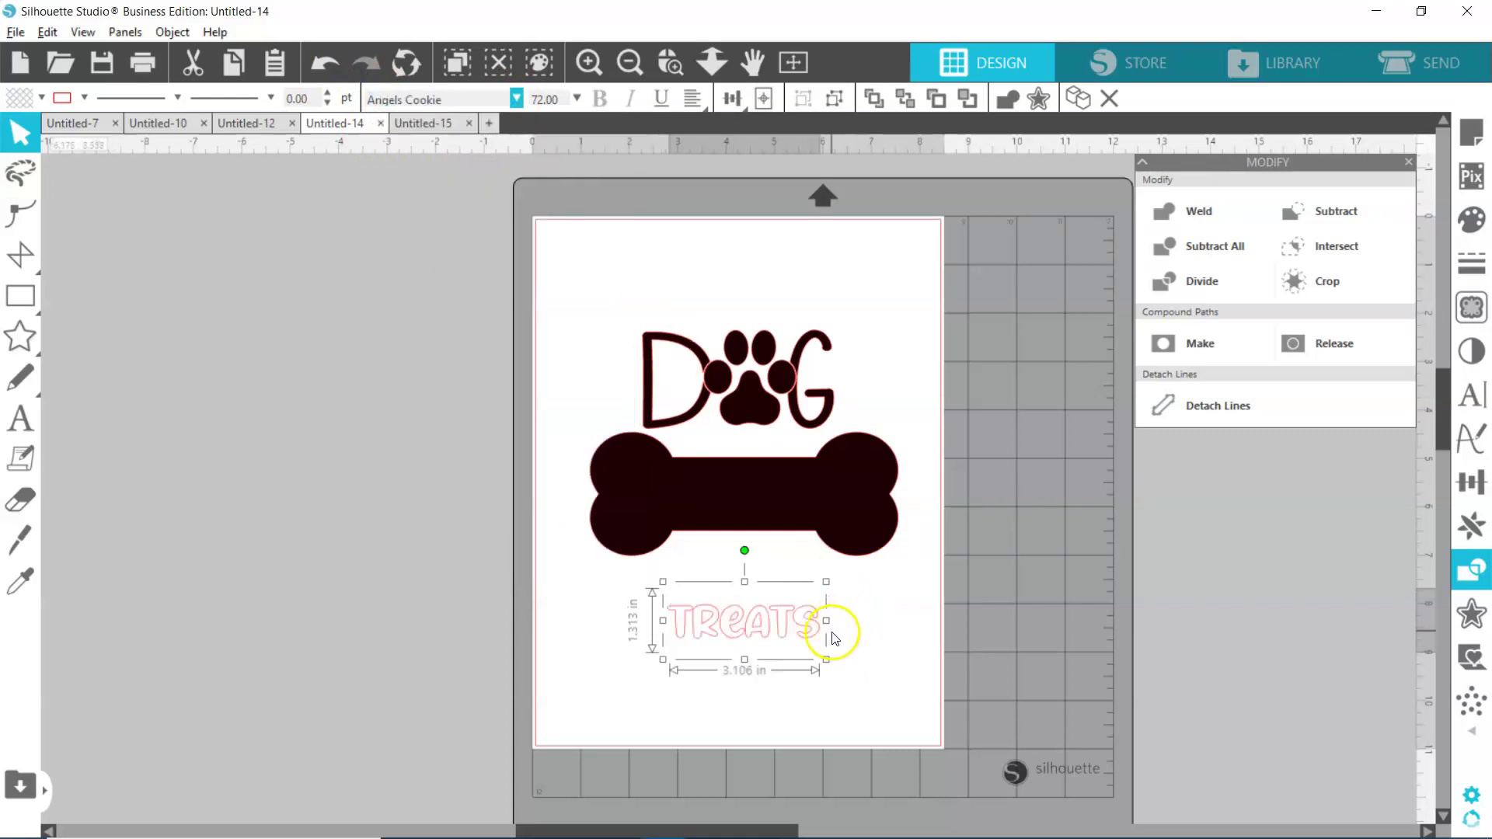
click(1476, 401)
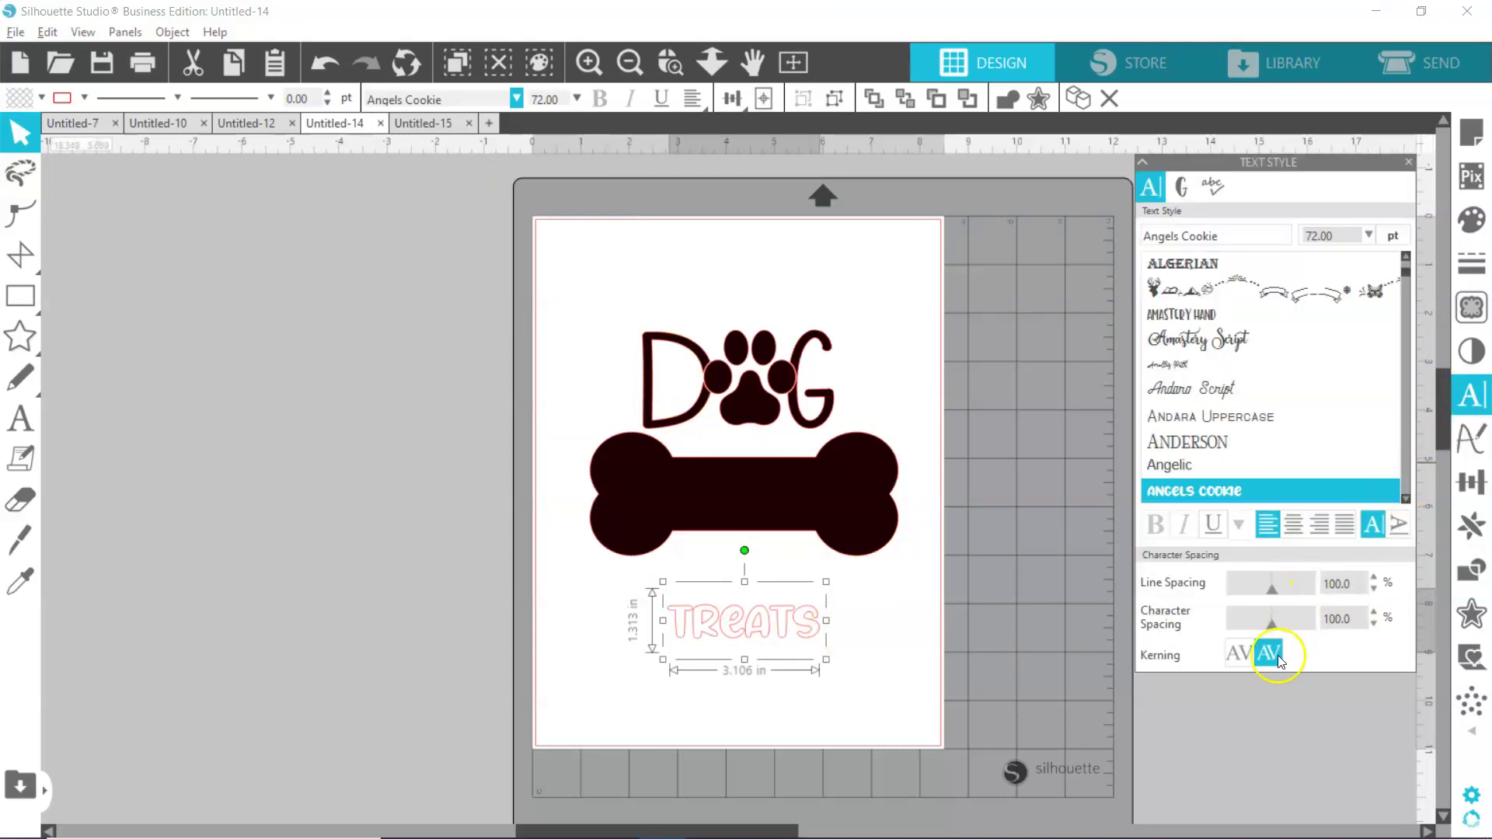
click(1373, 612)
click(1374, 612)
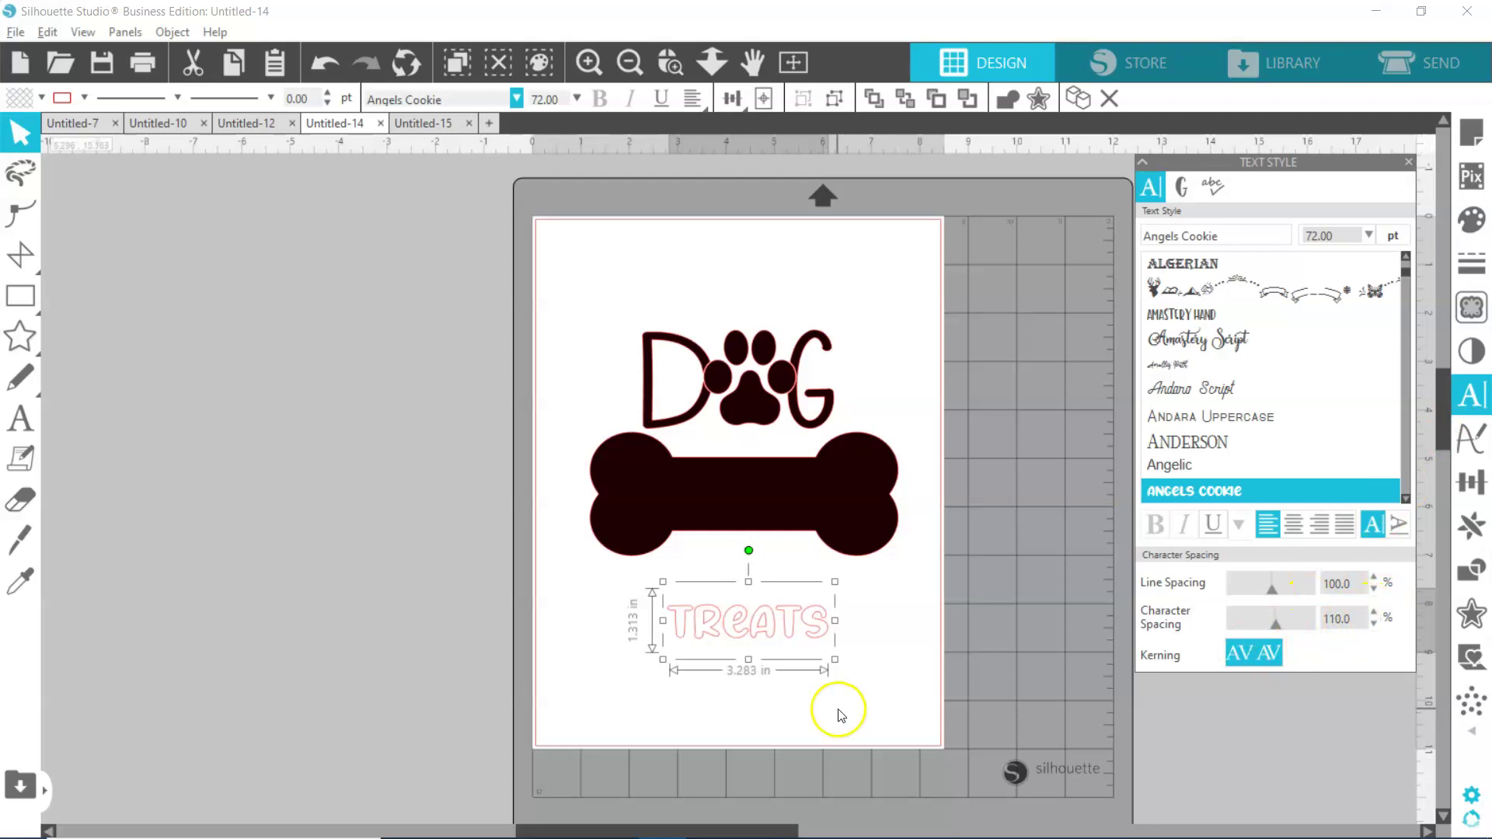
Step: Fill the TREATS text with white and fit it onto the middle of the bone at about 3.54 in wide
click(41, 98)
click(33, 170)
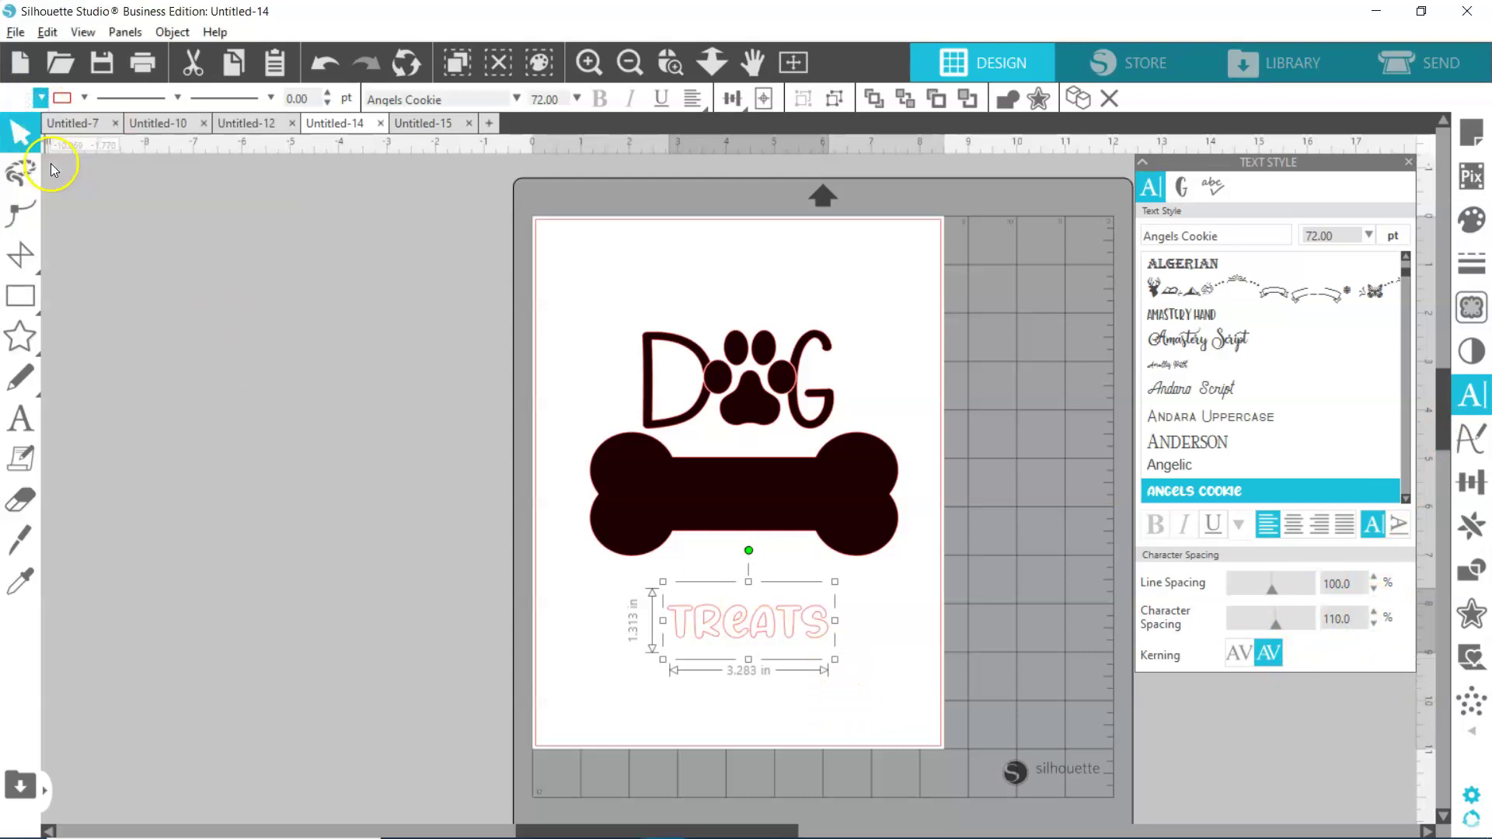
drag(744, 618, 740, 492)
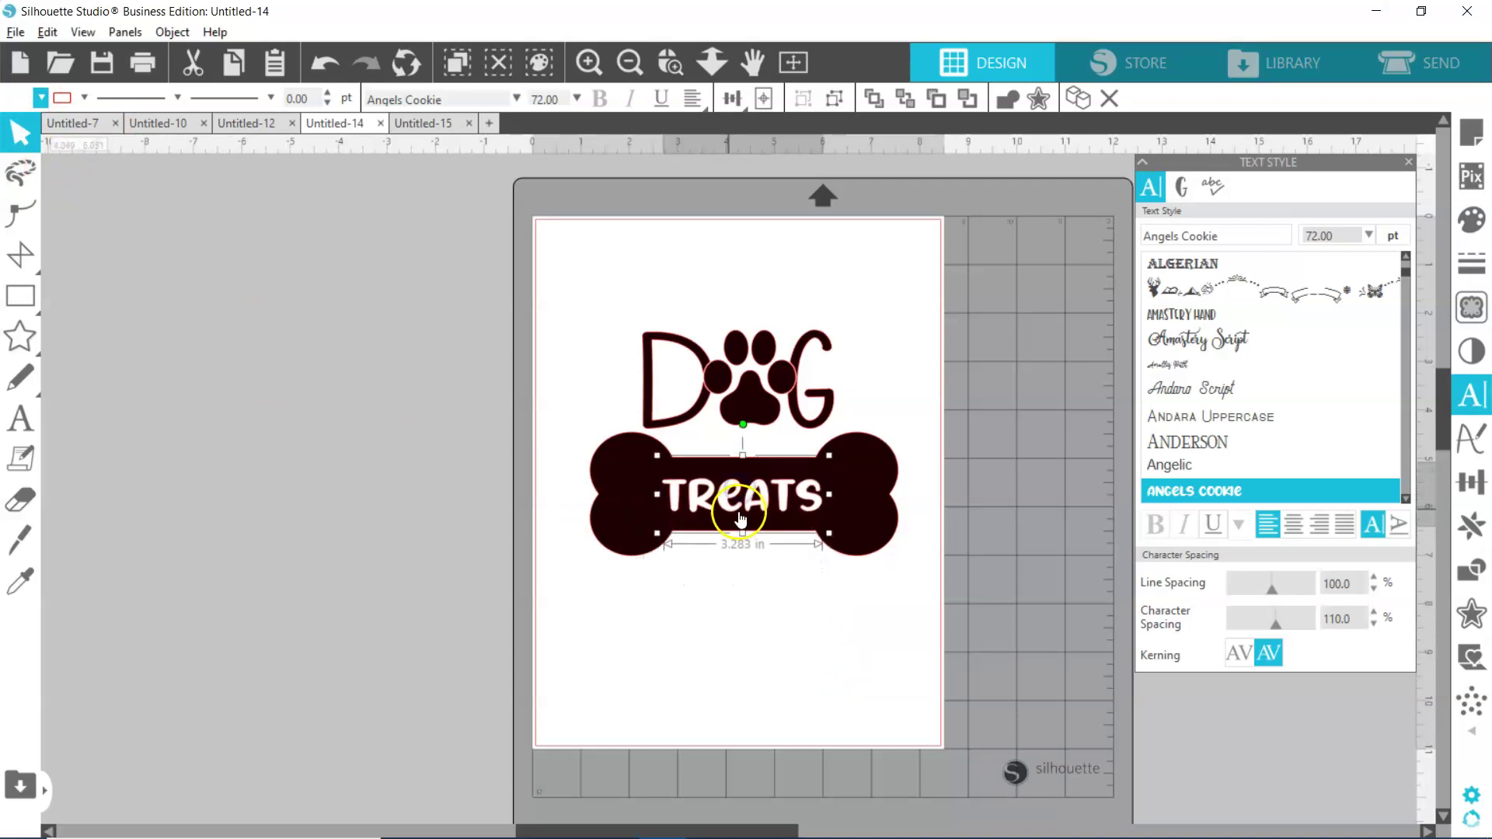
mouse_move(831, 534)
mouse_down()
mouse_move(841, 544)
mouse_move(812, 516)
mouse_up()
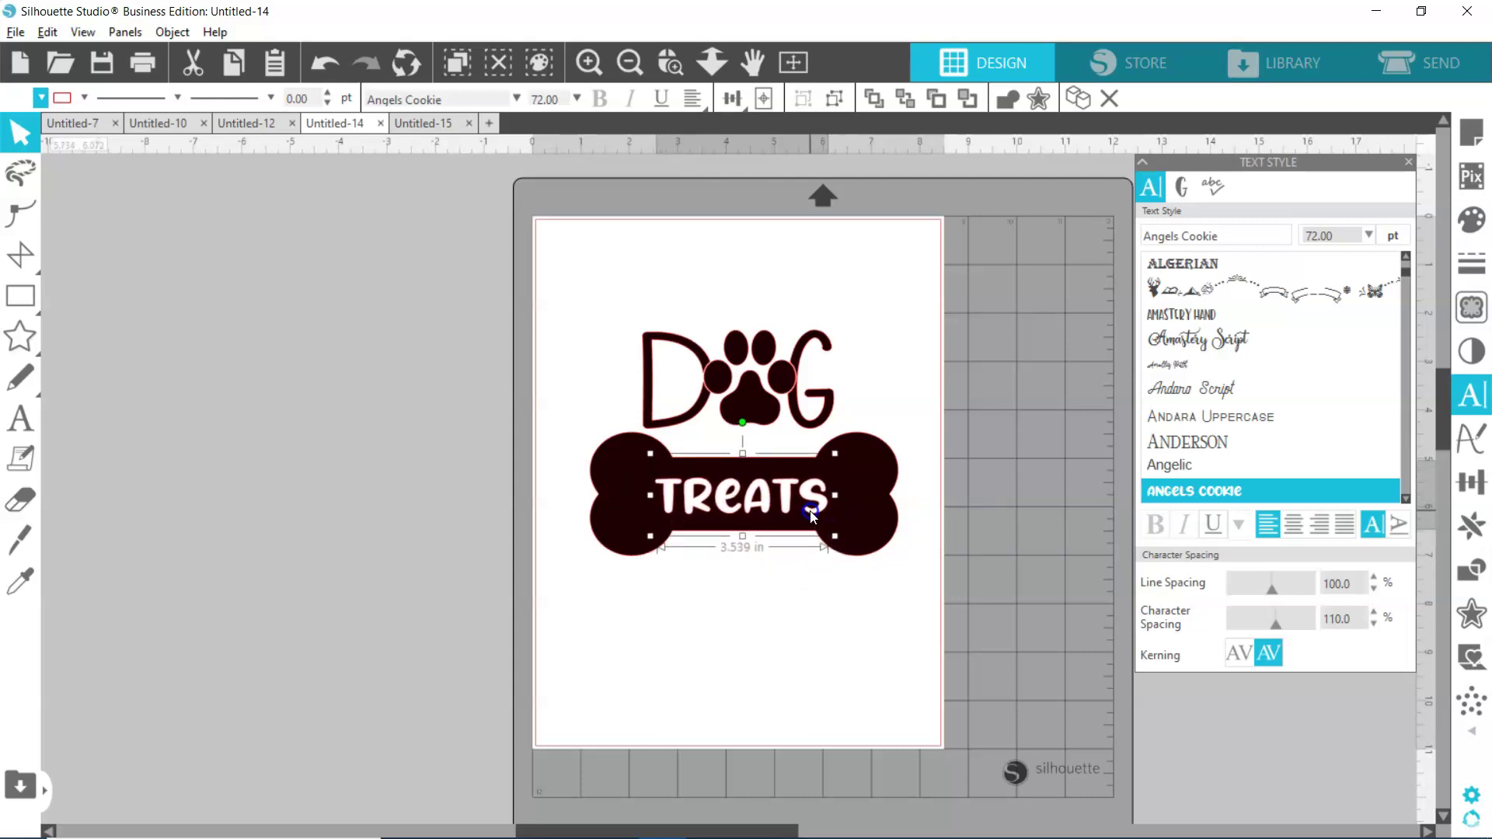
Step: Fill the TREATS text with red
click(39, 97)
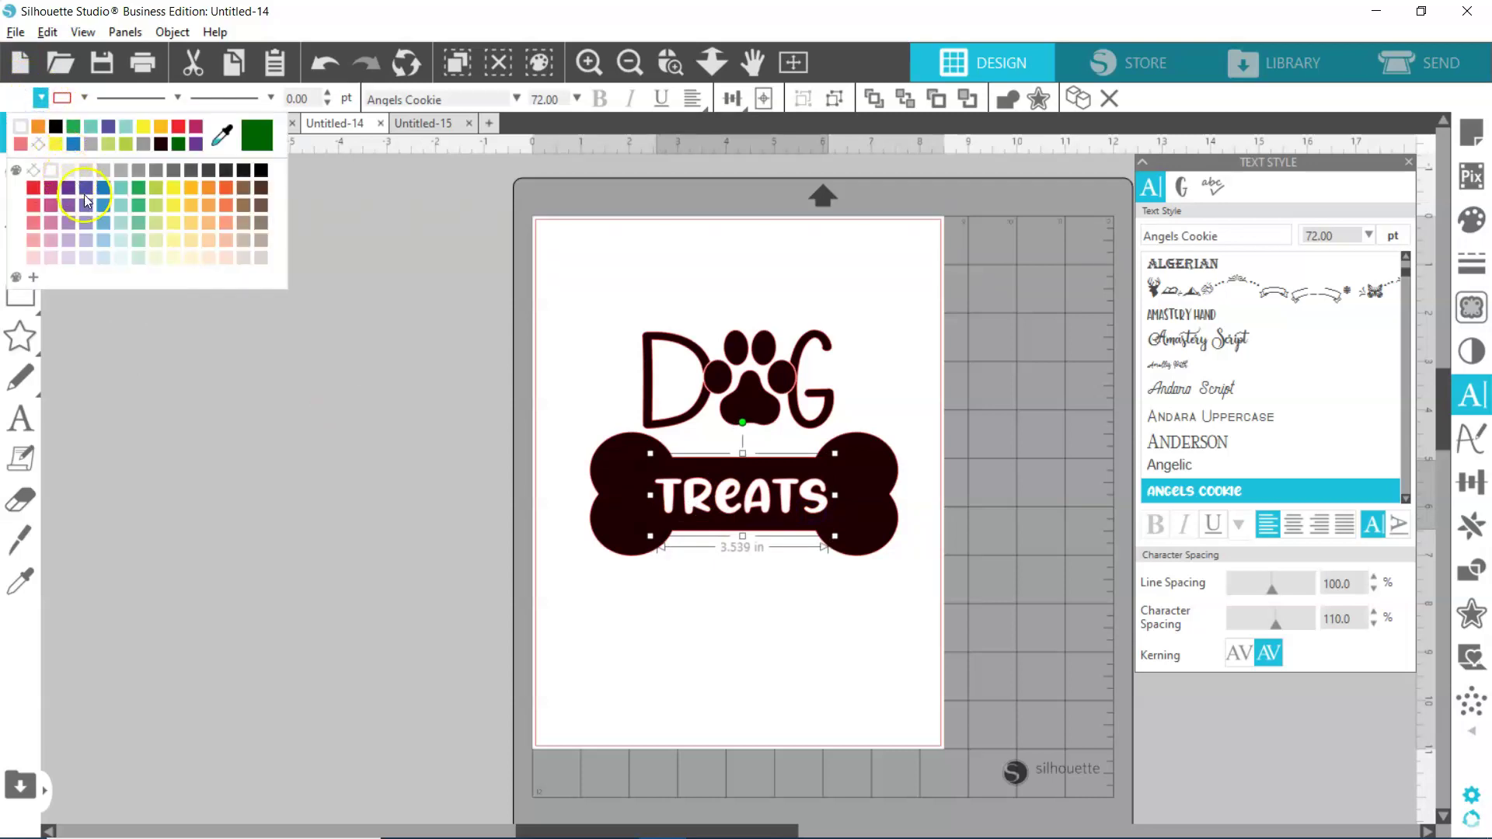
click(34, 187)
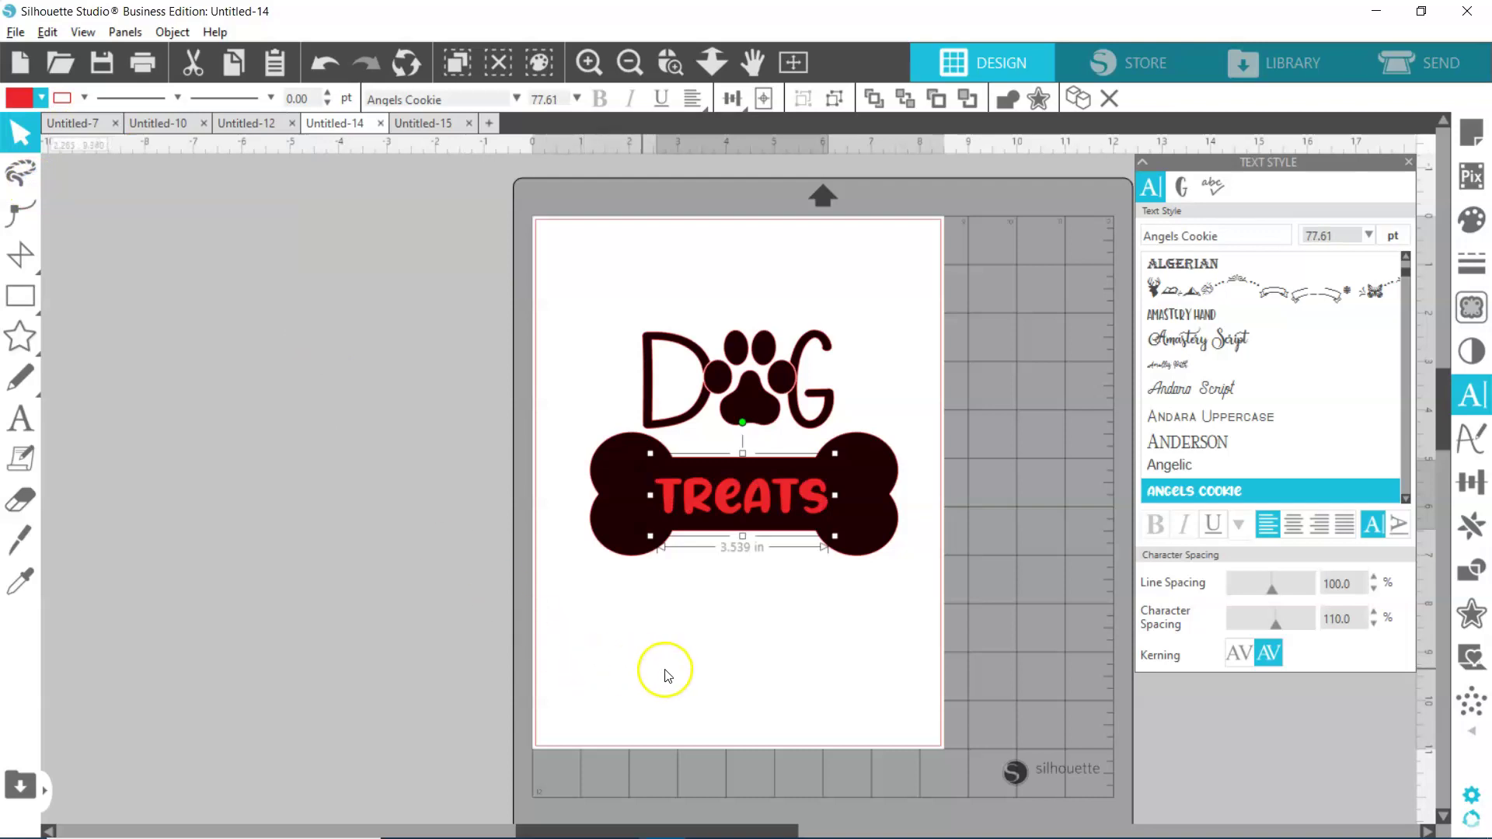
Step: Align the TREATS text and the bone on their horizontal and vertical centers
drag(554, 432, 907, 565)
click(737, 101)
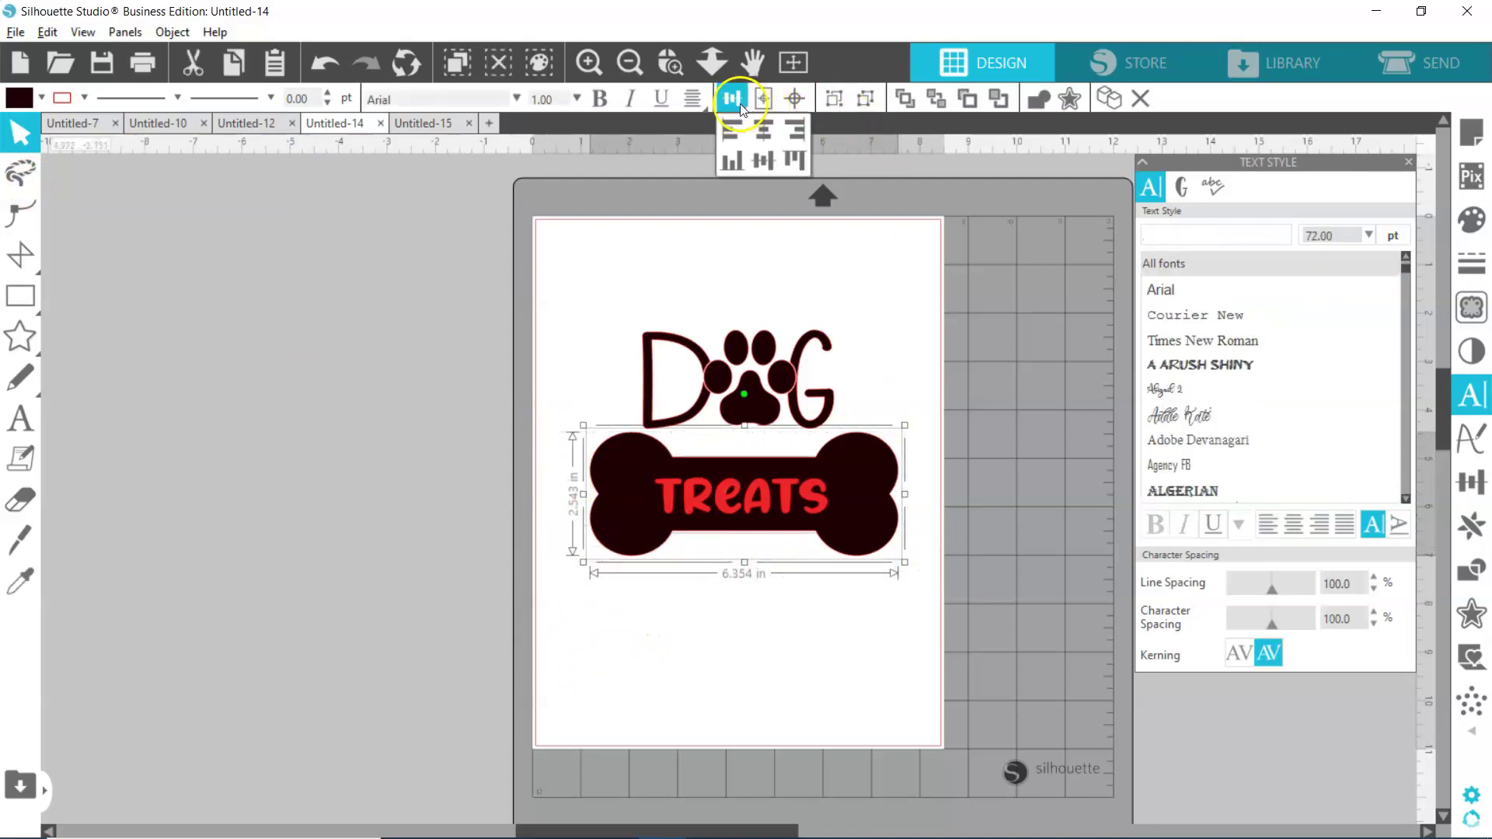
click(765, 132)
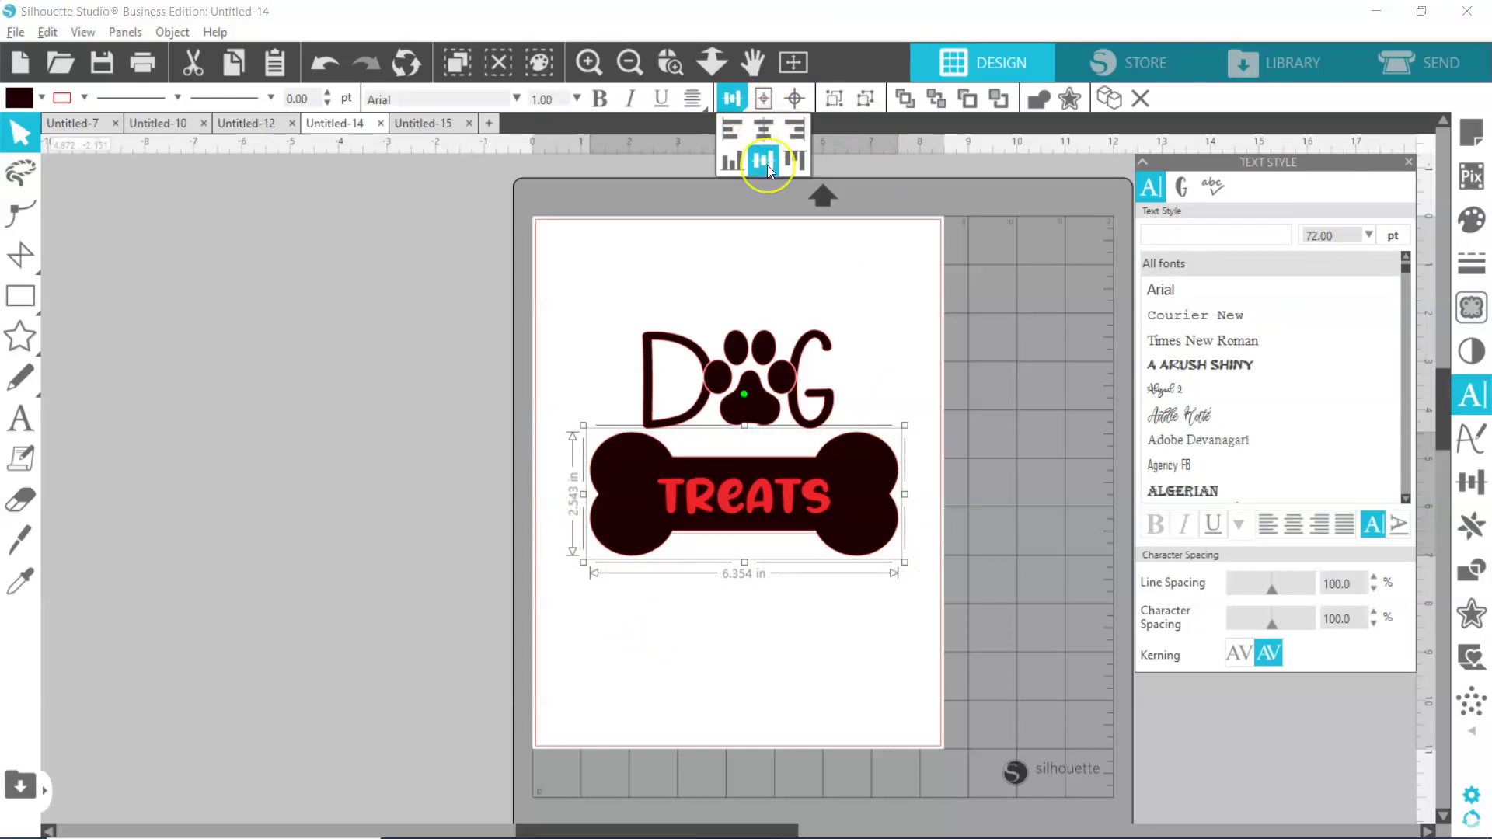
click(768, 164)
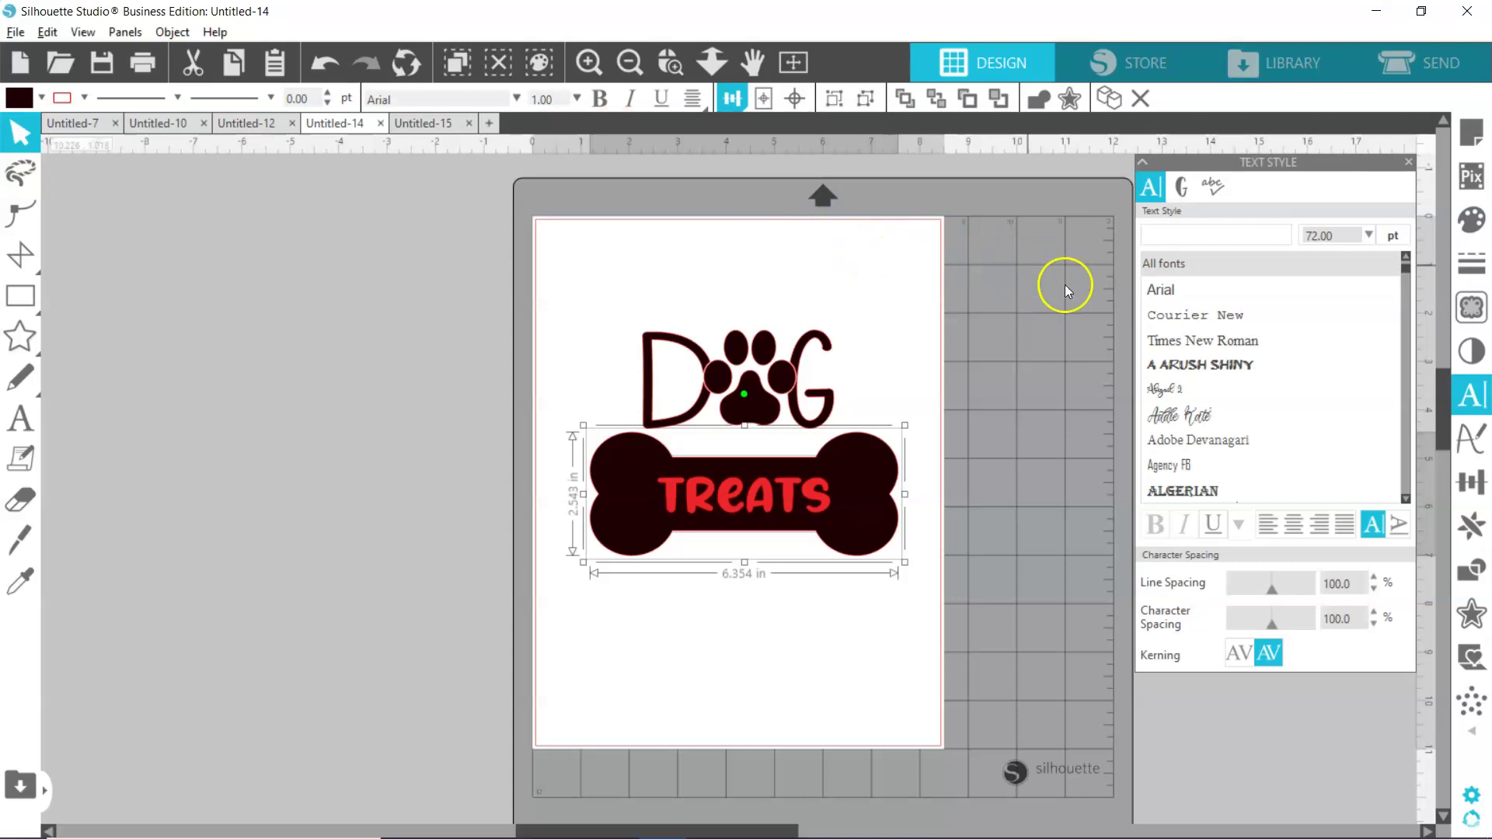
Step: Subtract the TREATS text from the bone with the Modify operations
click(1410, 163)
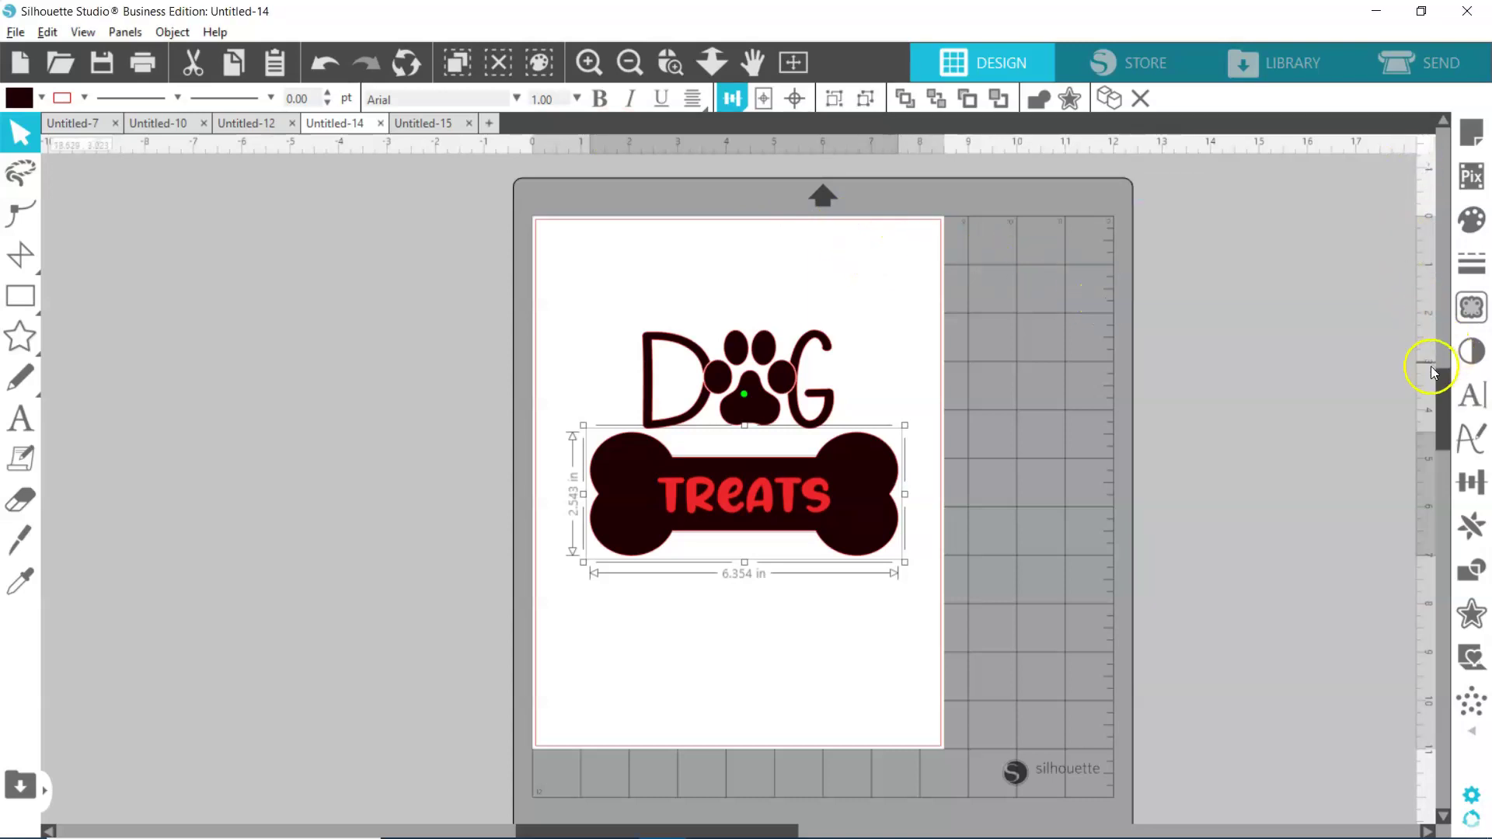
click(1472, 571)
click(1189, 455)
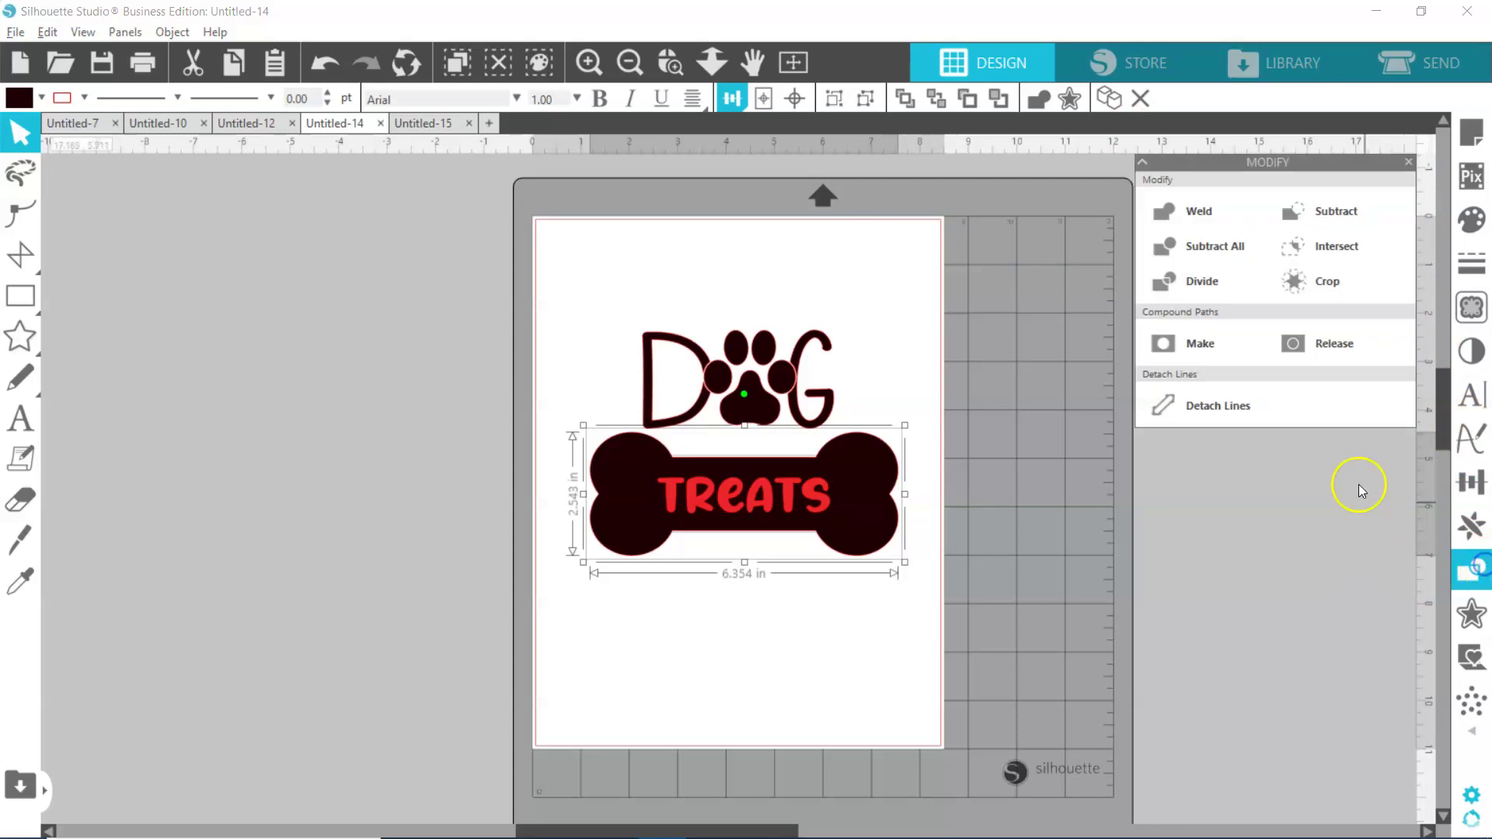
click(172, 31)
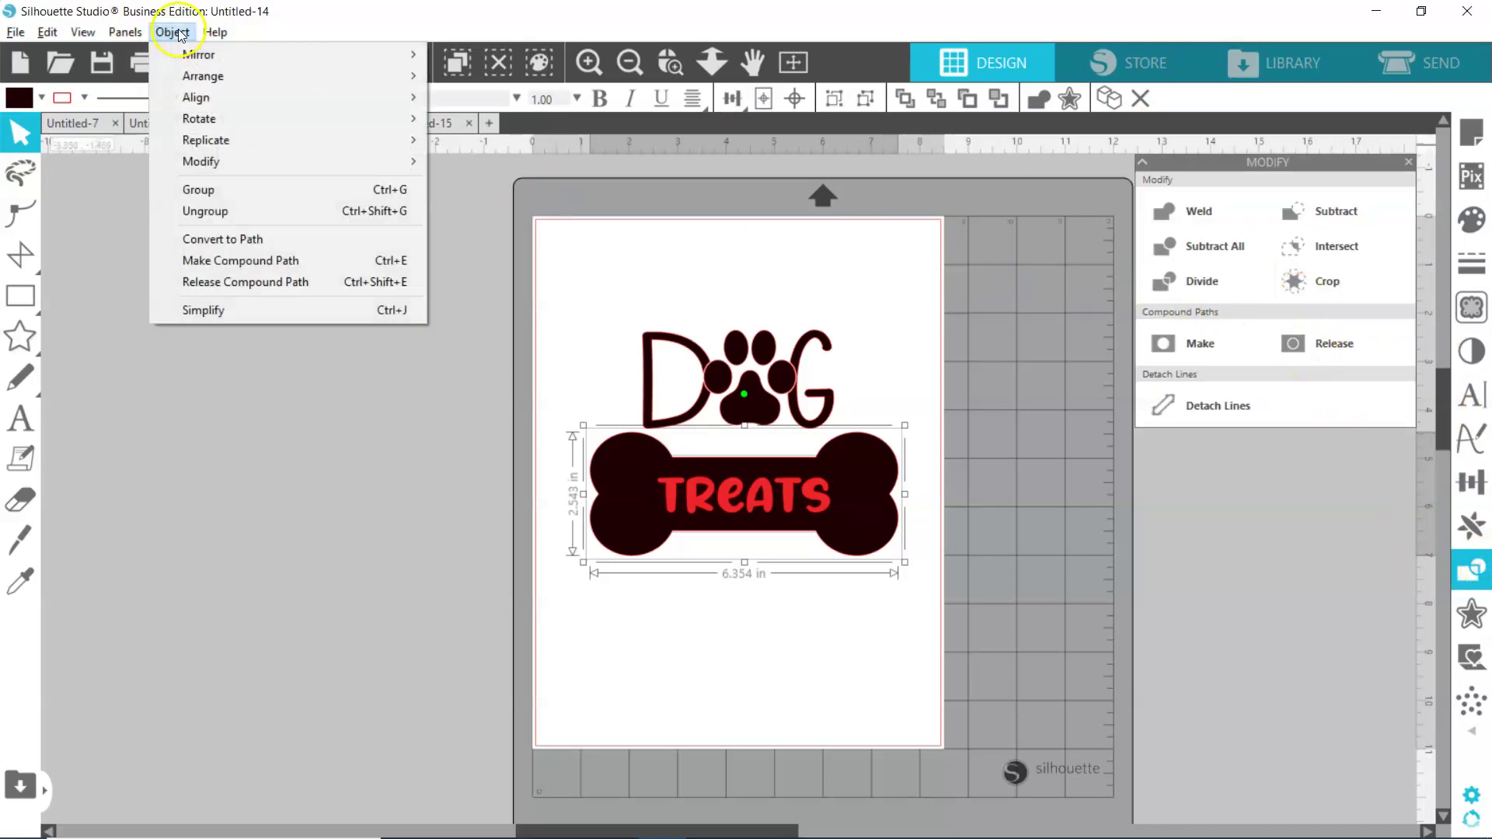
mouse_move(283, 159)
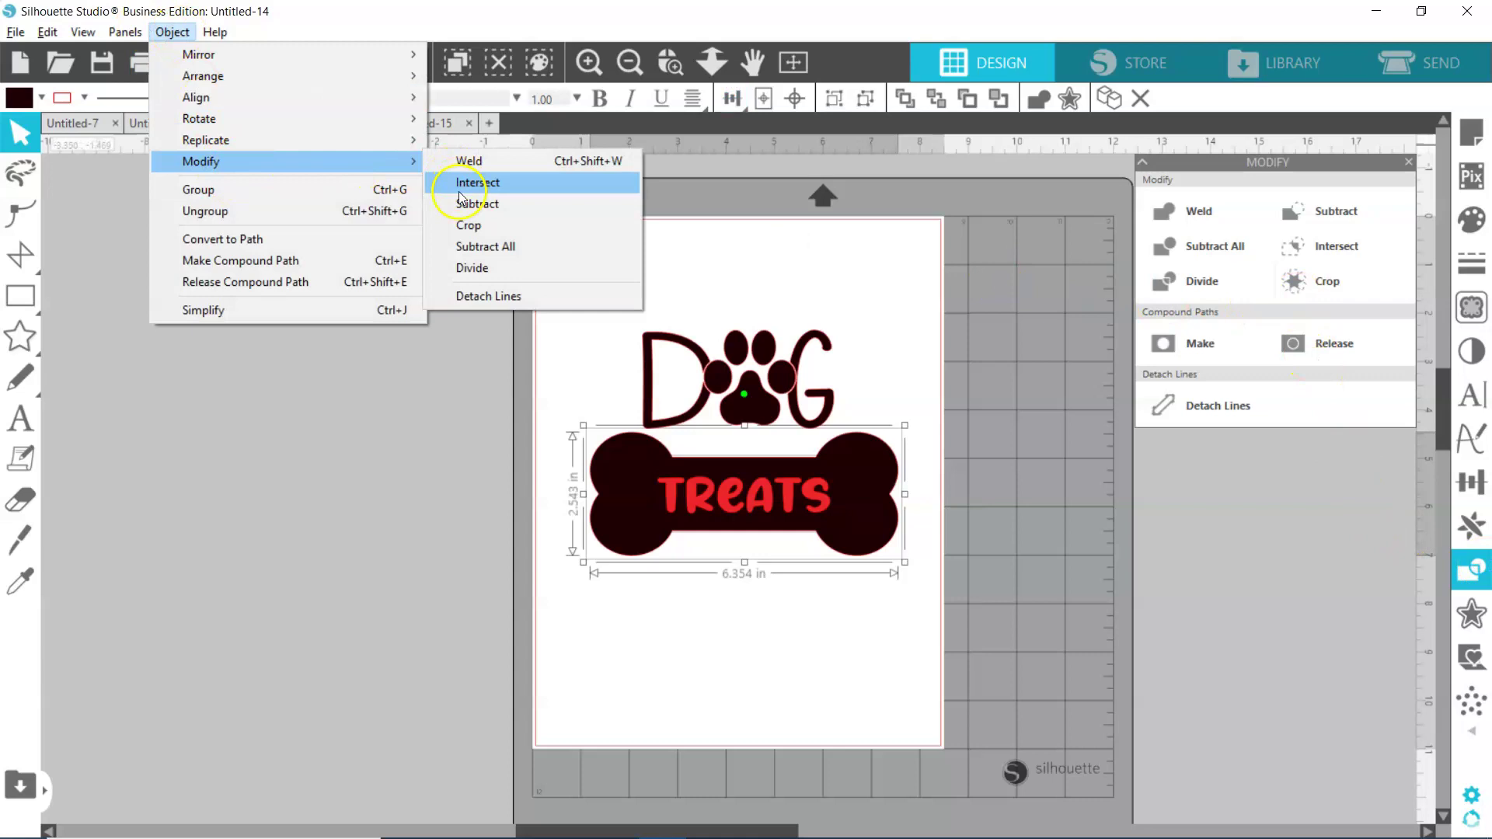
click(1319, 212)
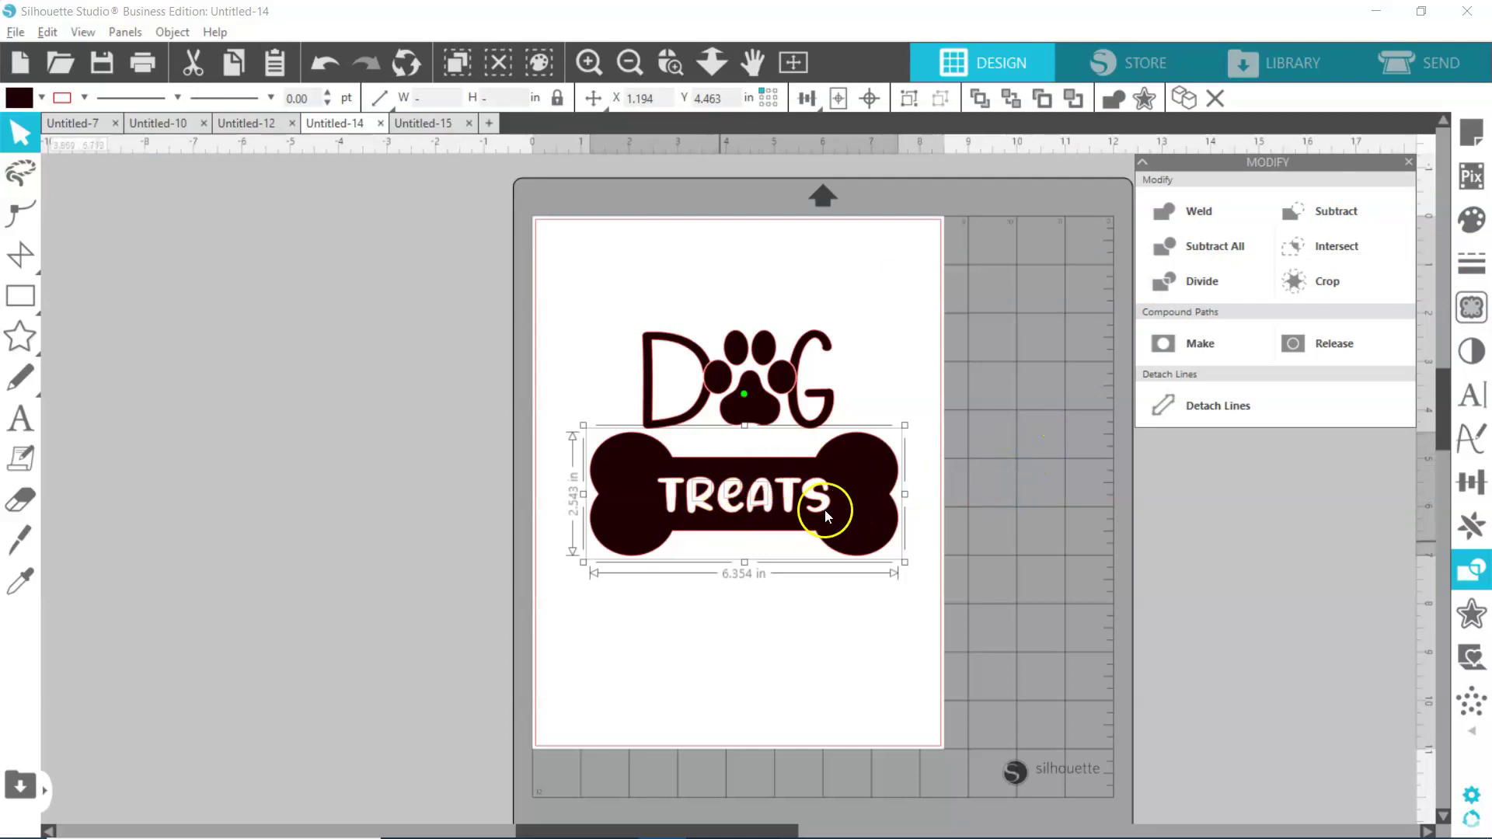
Step: Combine the cut-out bone and its letter centers into one compound path and shift it slightly down
click(670, 63)
drag(605, 449, 949, 572)
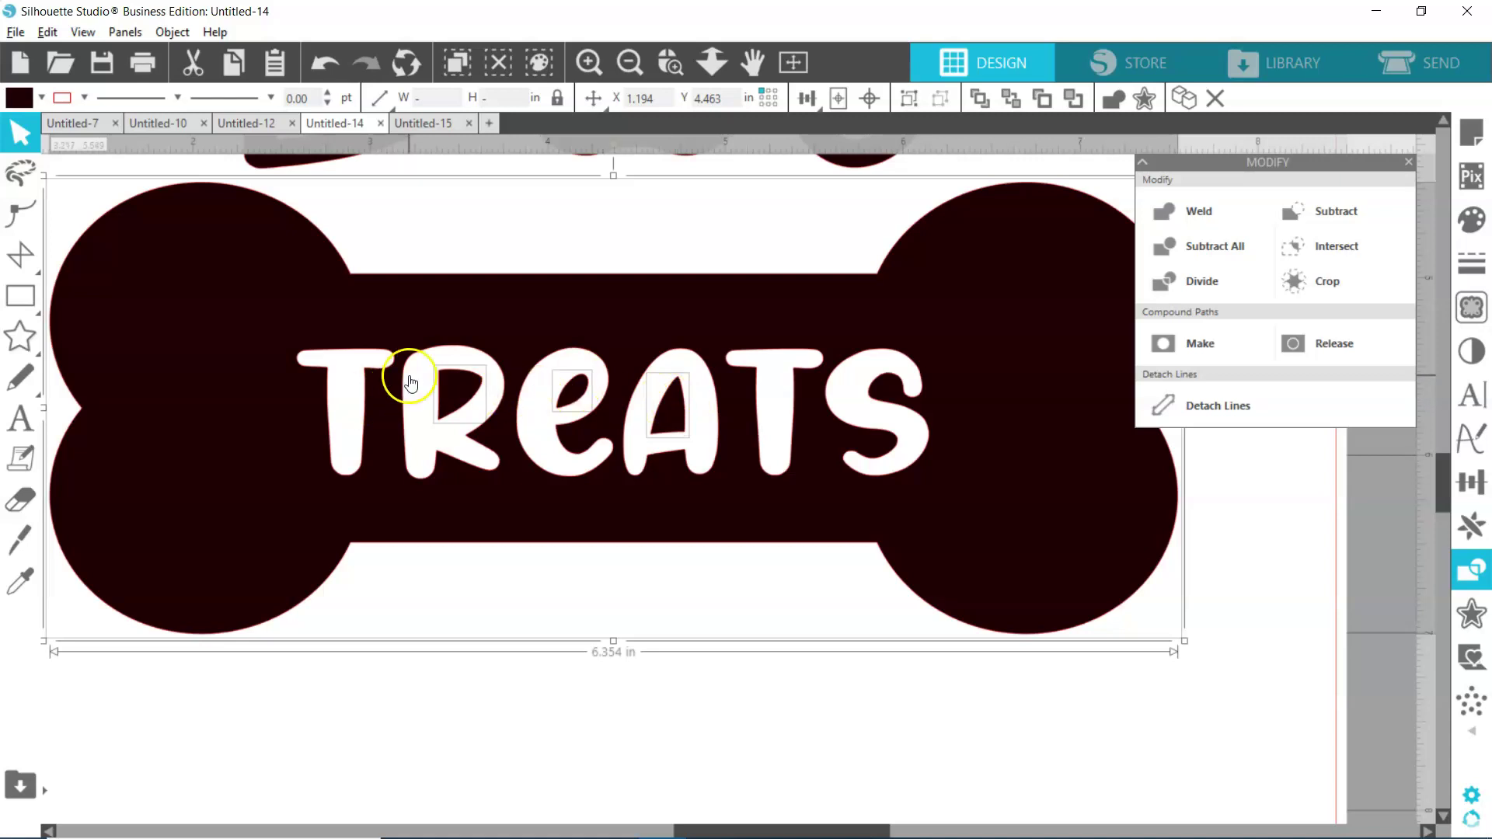
right_click(610, 497)
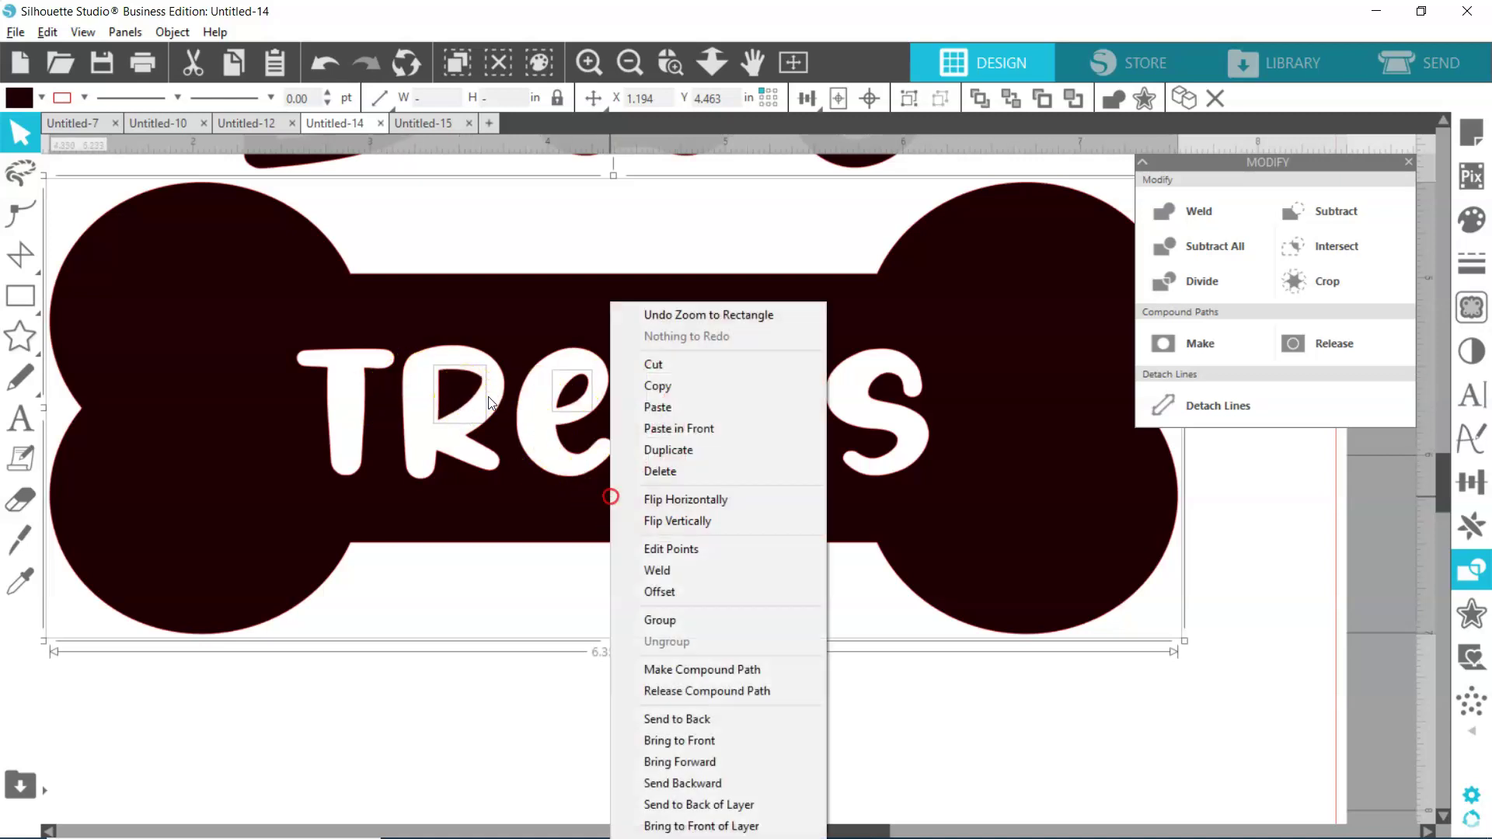
click(727, 669)
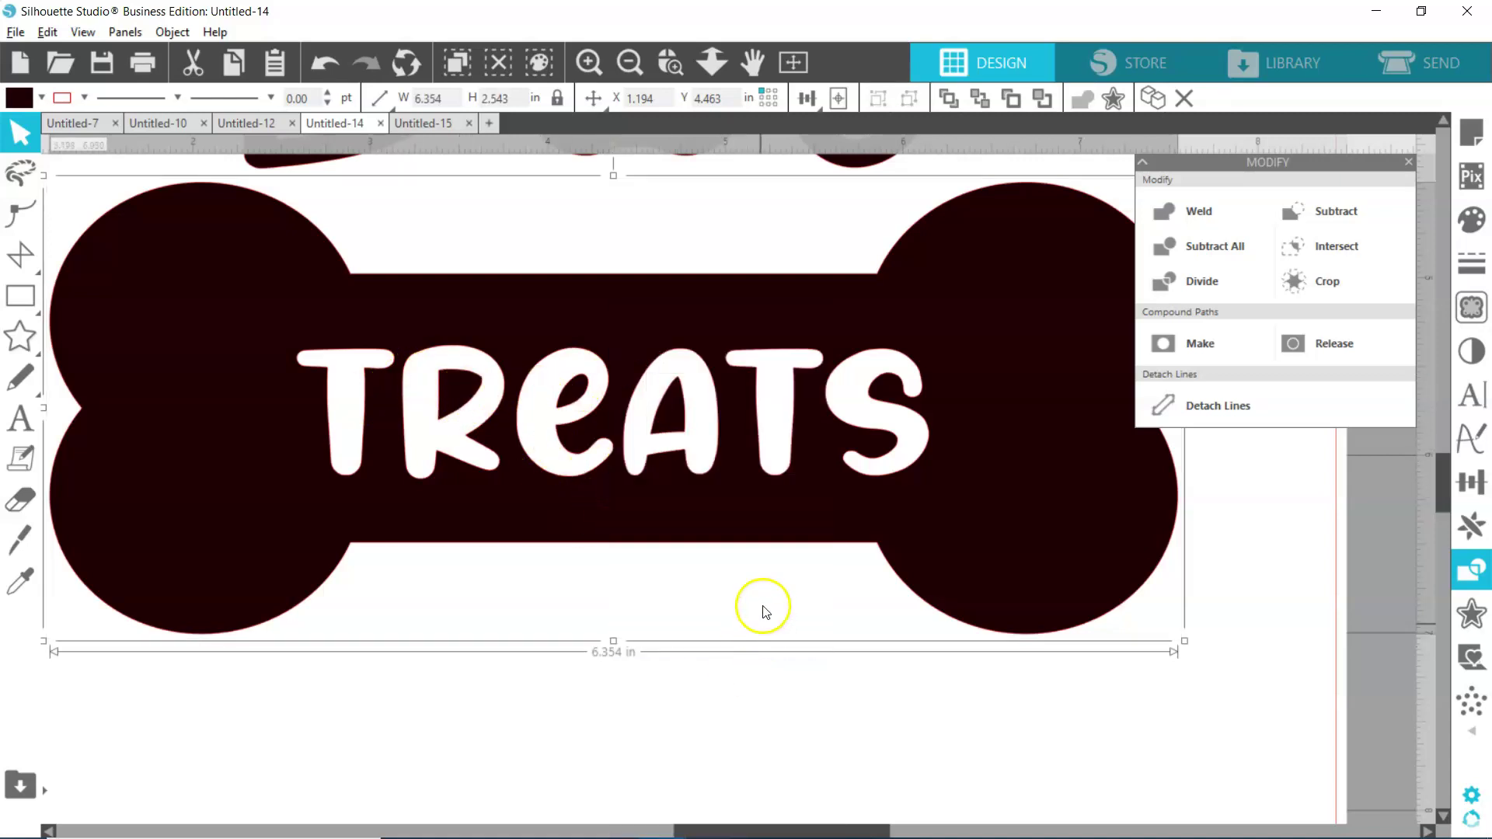
mouse_move(766, 513)
mouse_down()
mouse_move(773, 549)
mouse_move(749, 557)
mouse_move(749, 533)
mouse_up()
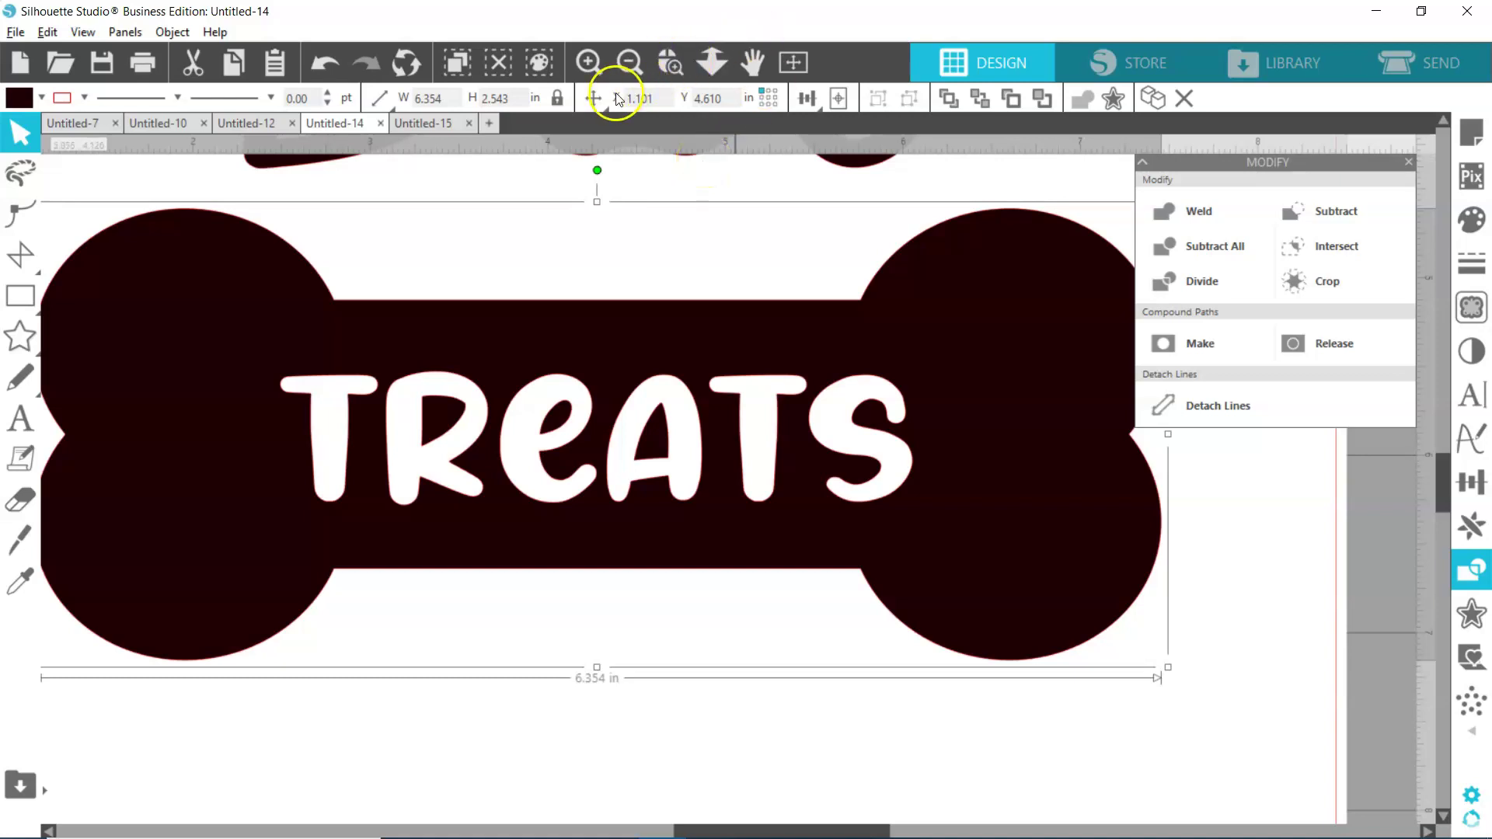
Step: Scale the TREATS bone to about 5.68 in wide and the DOG design to about 3.23 in wide, placed just above the bone
click(628, 63)
click(628, 63)
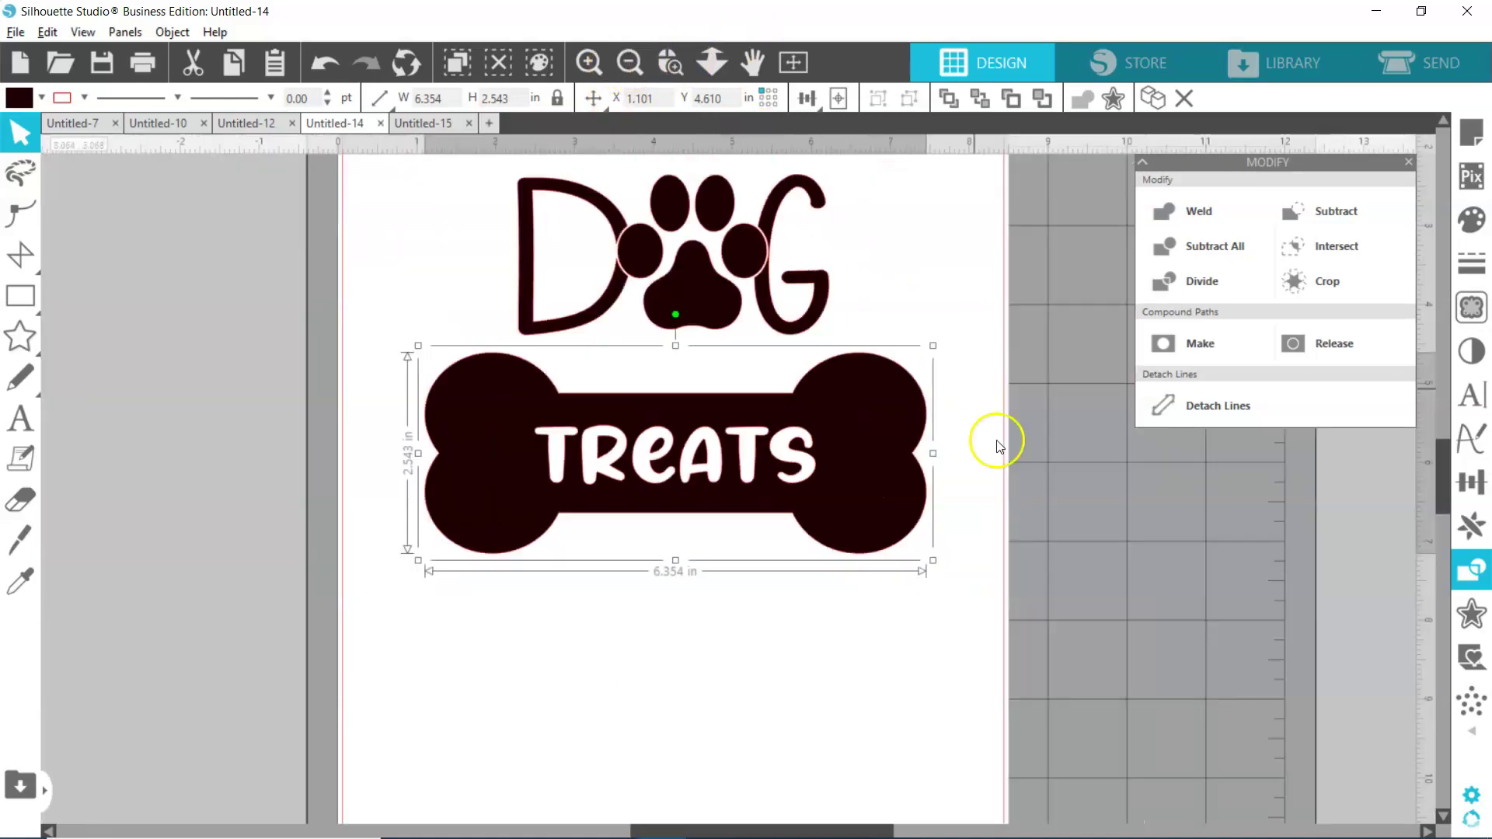
drag(933, 561, 883, 523)
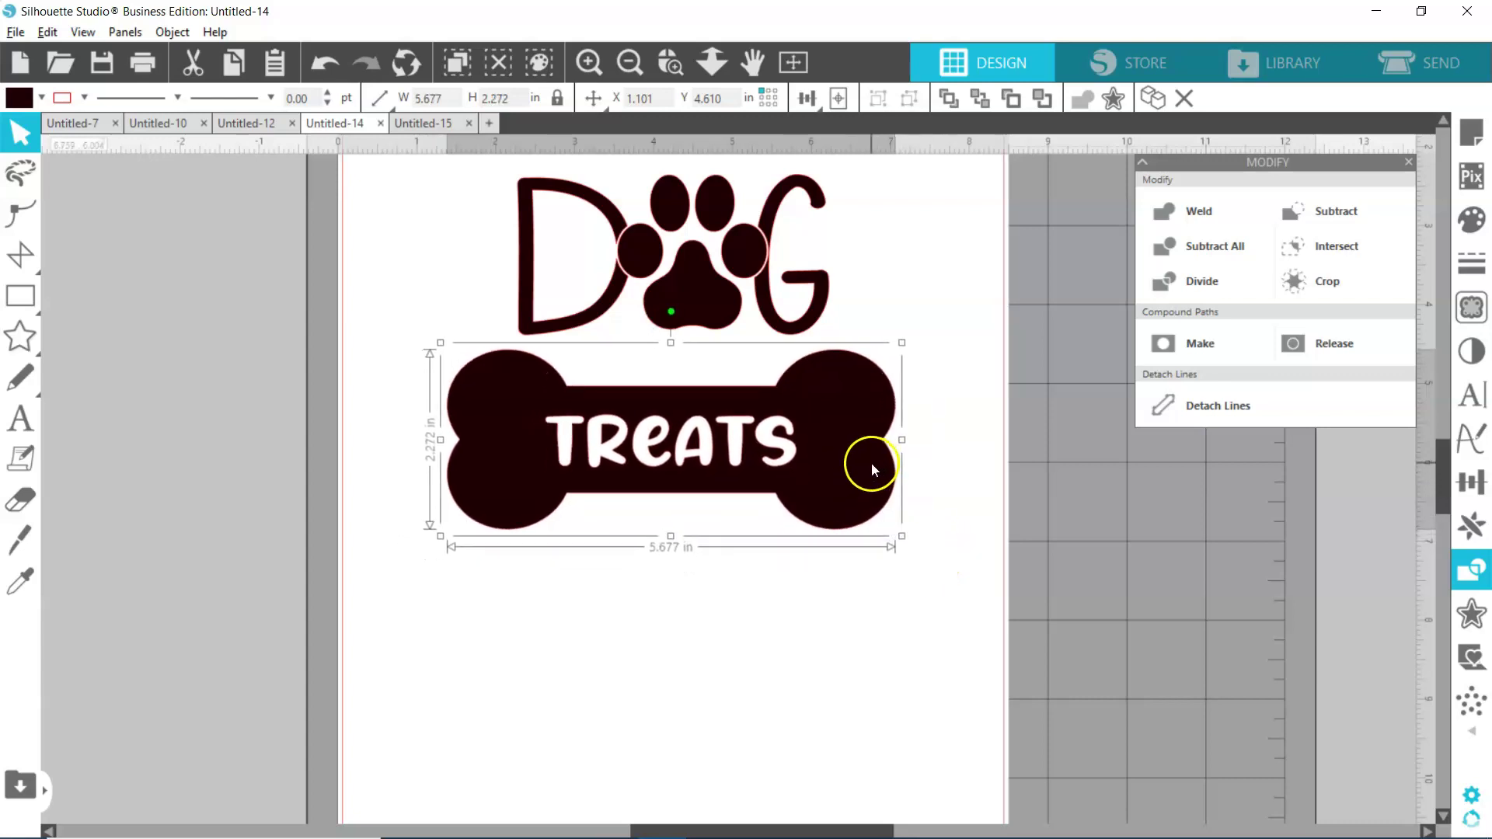
drag(457, 179, 780, 328)
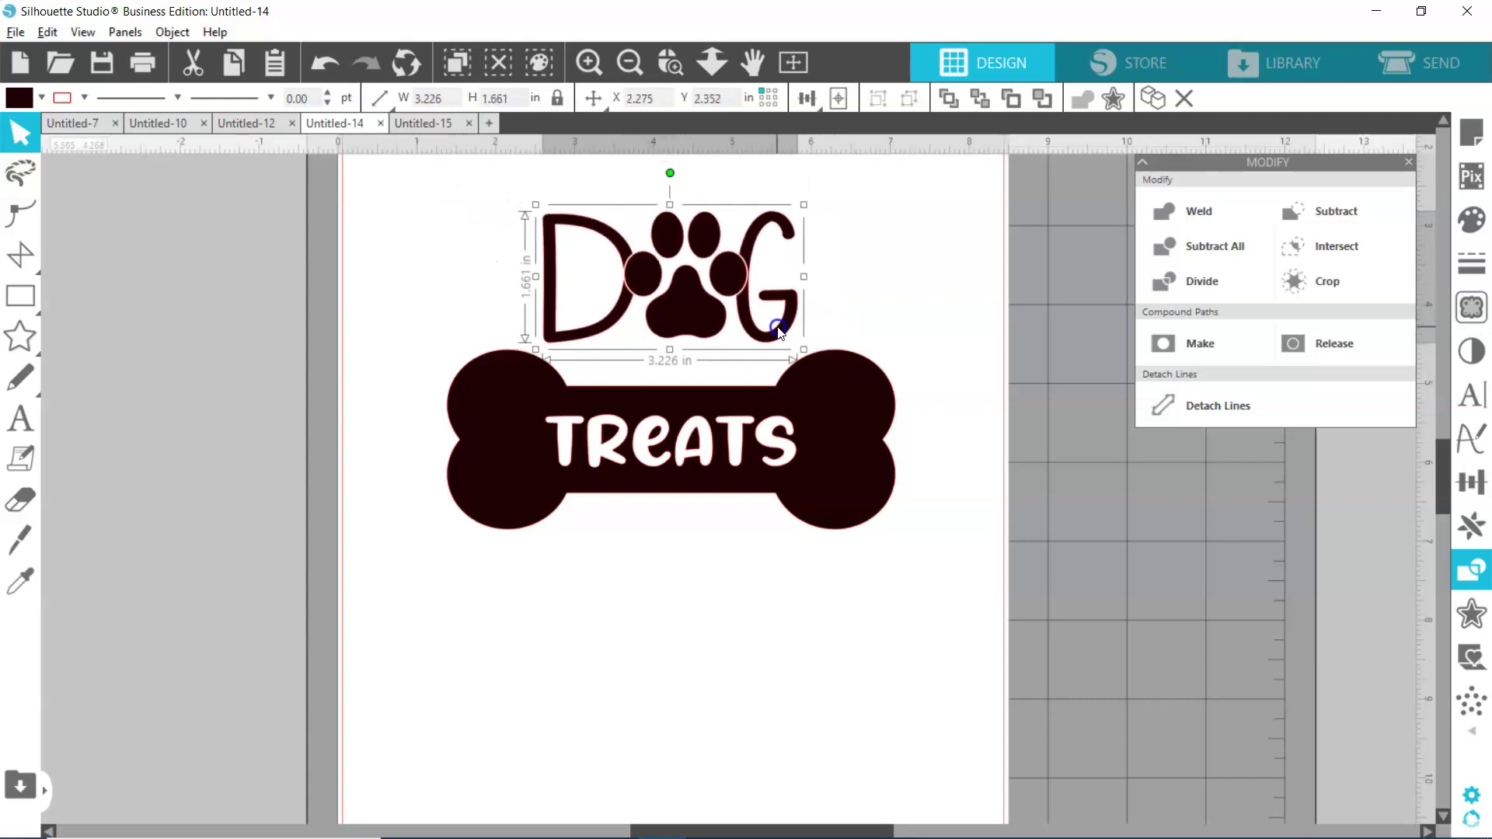
Step: Center-align the DOG design horizontally with the TREATS bone and group them
drag(399, 194, 855, 536)
click(807, 98)
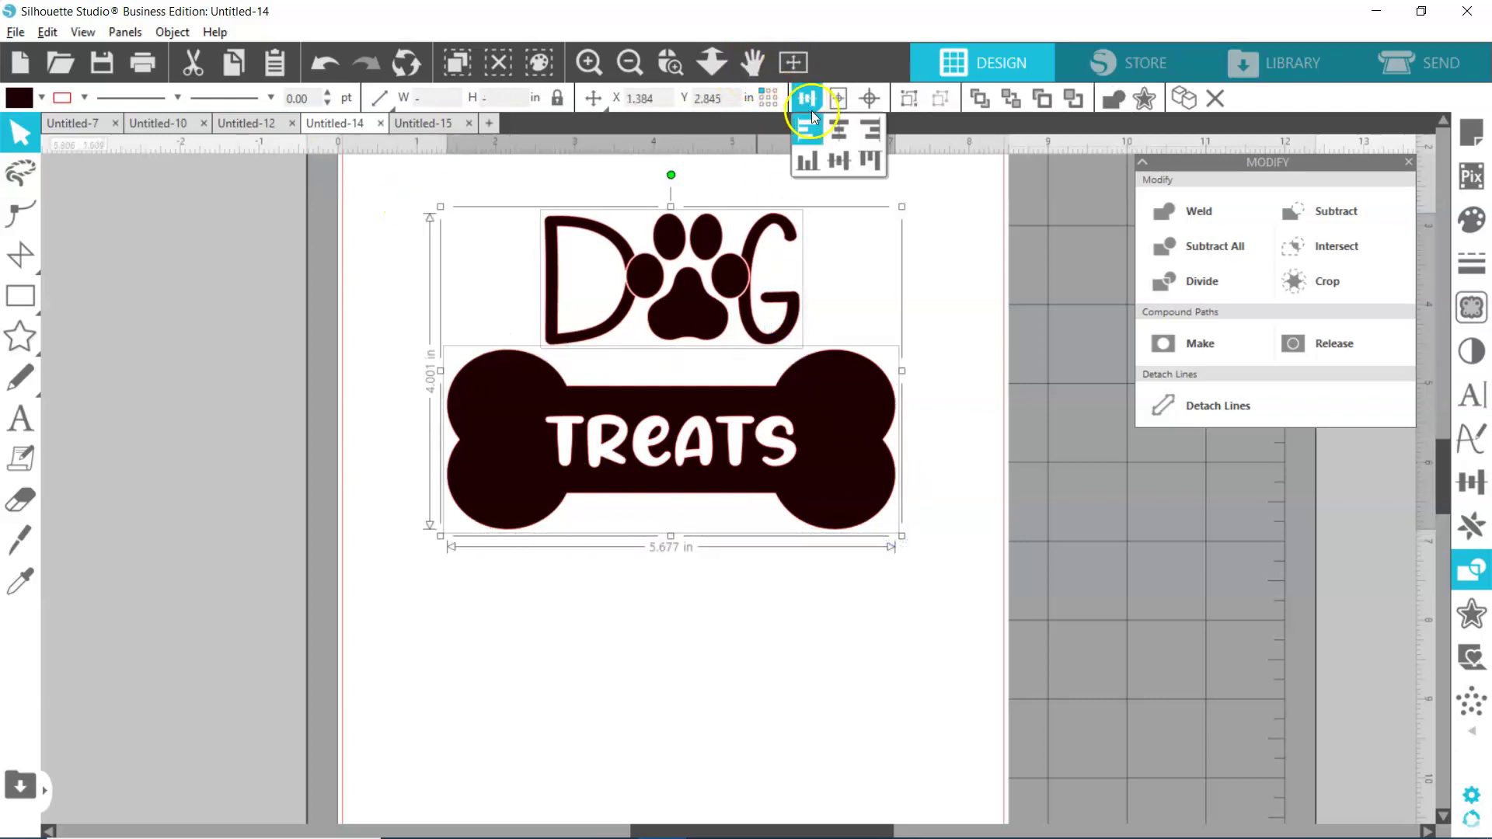
click(838, 126)
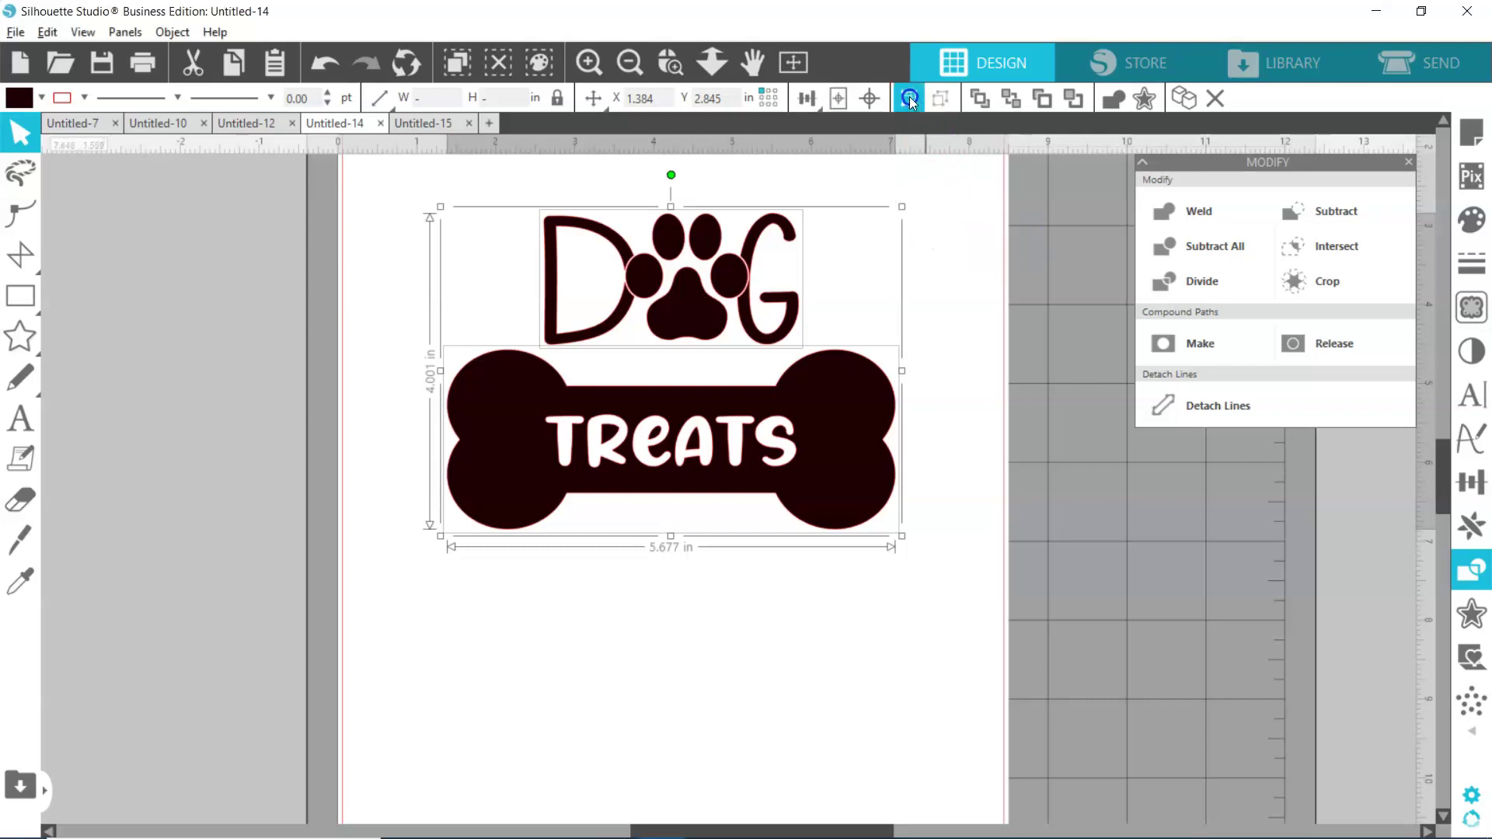
click(952, 261)
Step: Move the grouped DOG TREATS design near the page's upper-left corner and scale it to about 3.92 in wide
drag(839, 427, 793, 407)
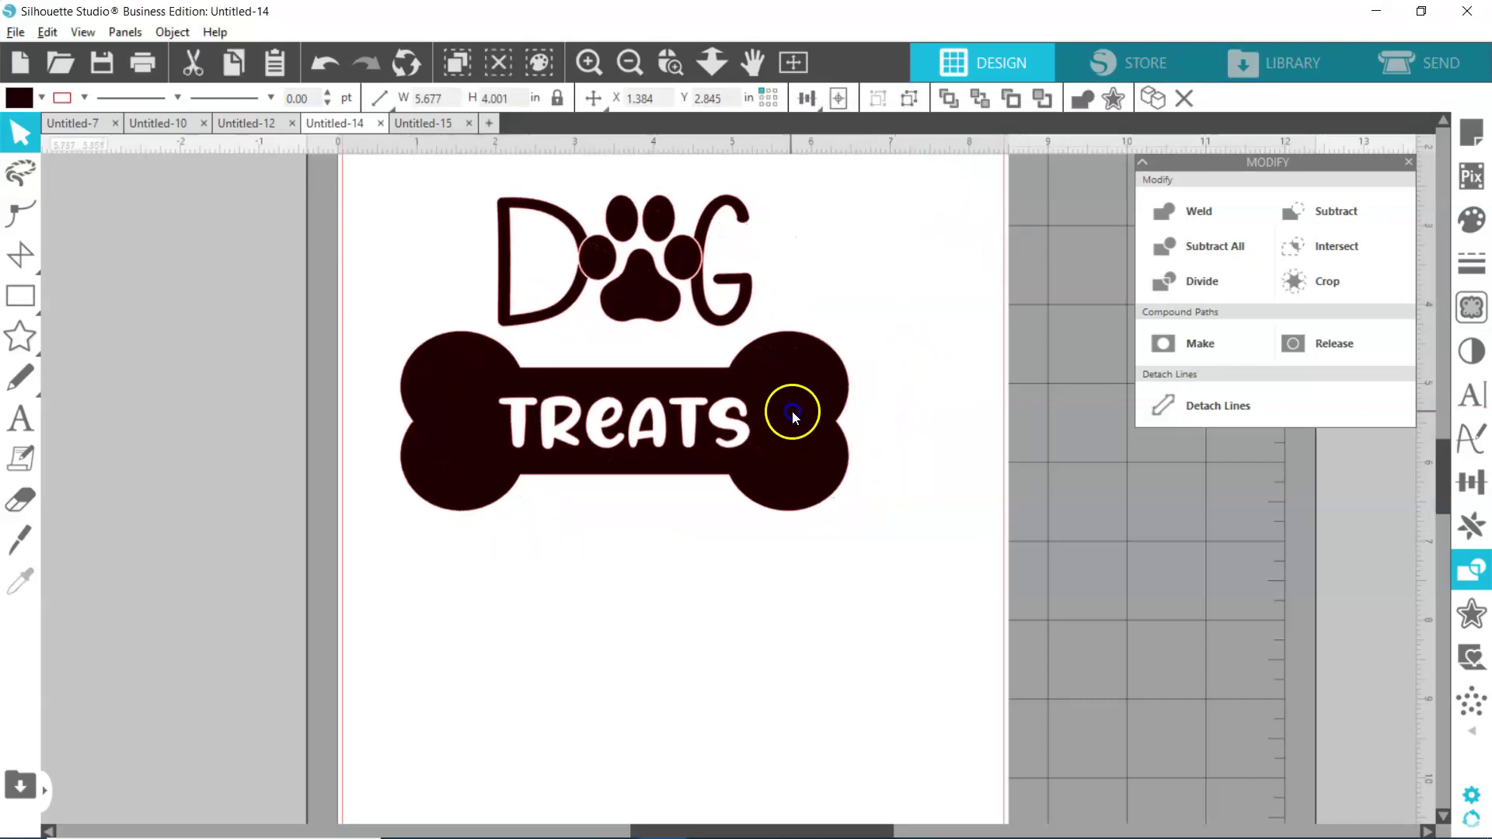
click(862, 407)
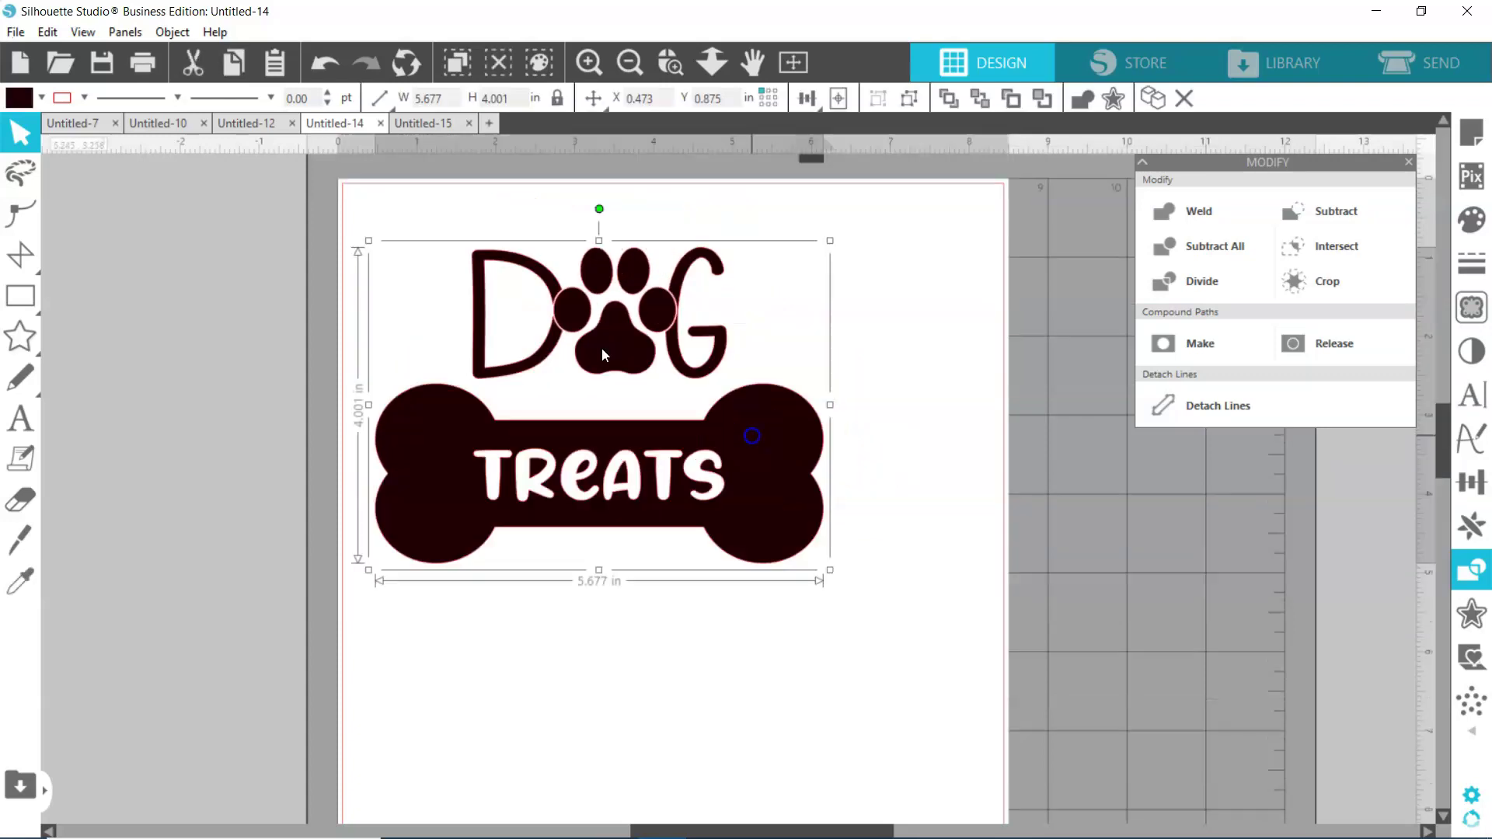
drag(831, 573, 718, 439)
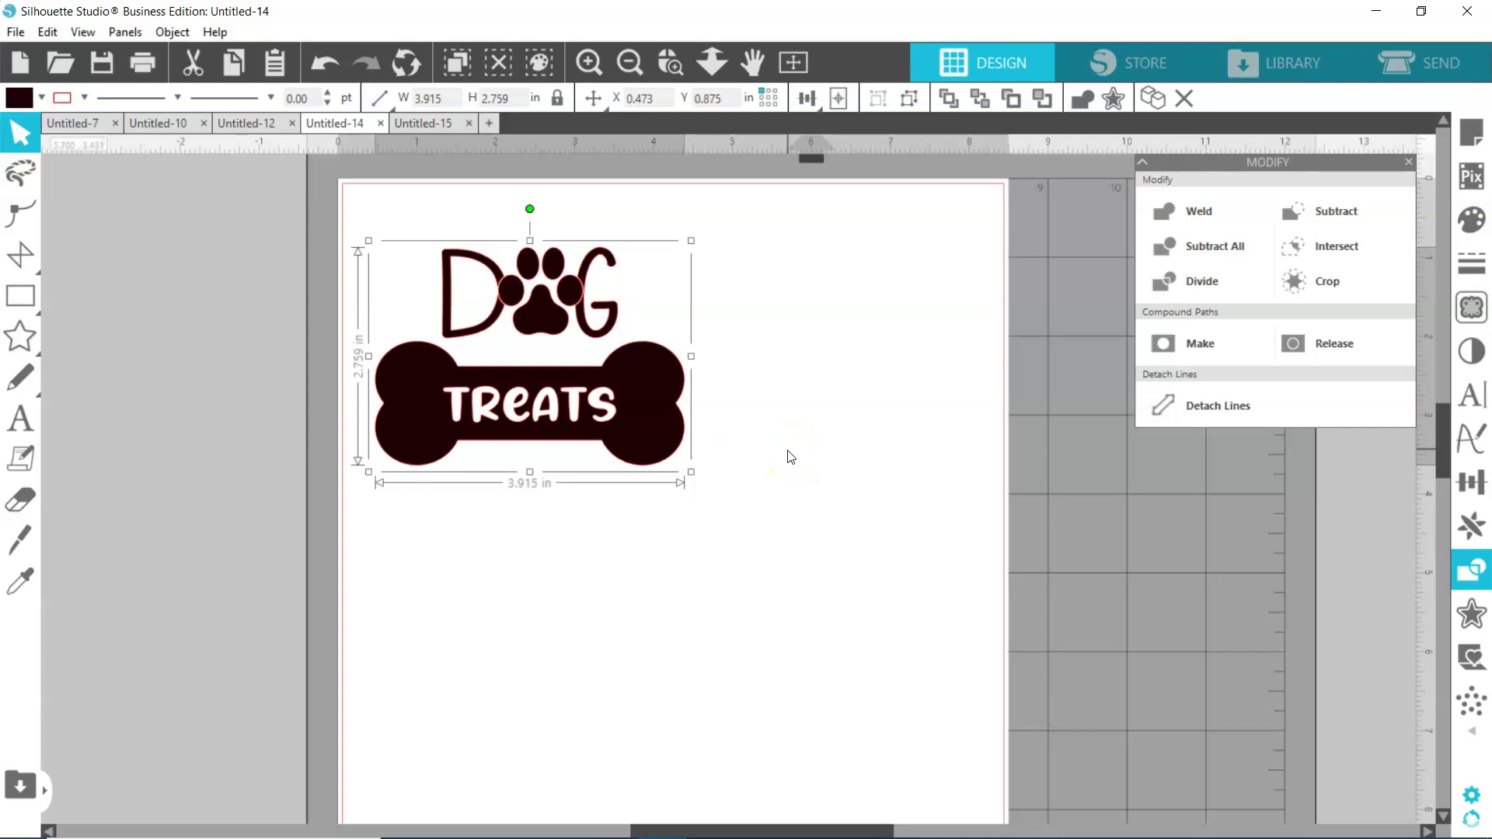
Step: Review the finished bunny, MOM and patterned egg designs in Untitled-7, Untitled-10 and Untitled-12
click(74, 123)
drag(228, 447, 246, 384)
click(330, 433)
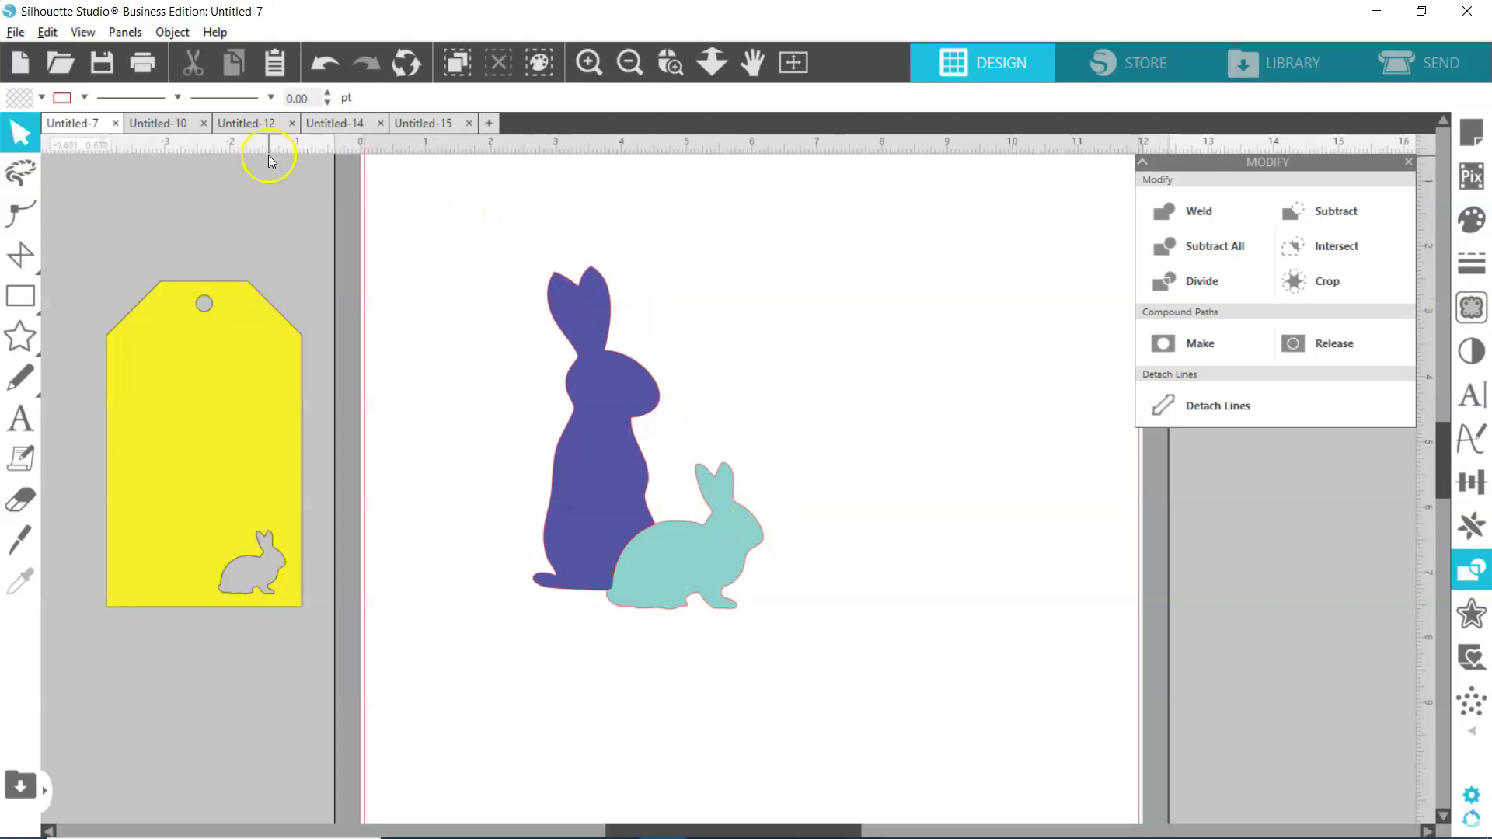
click(174, 132)
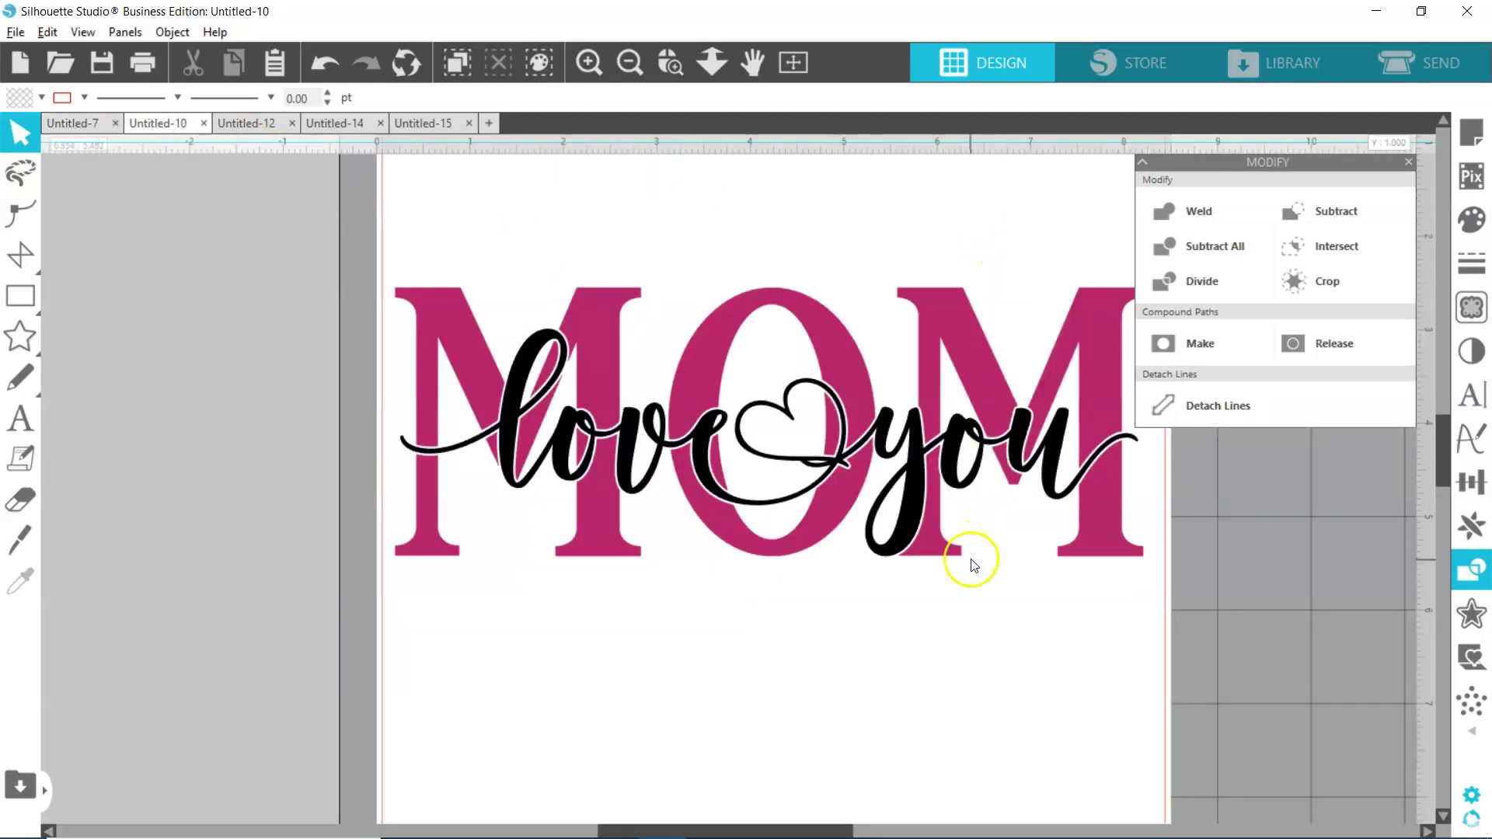
click(265, 123)
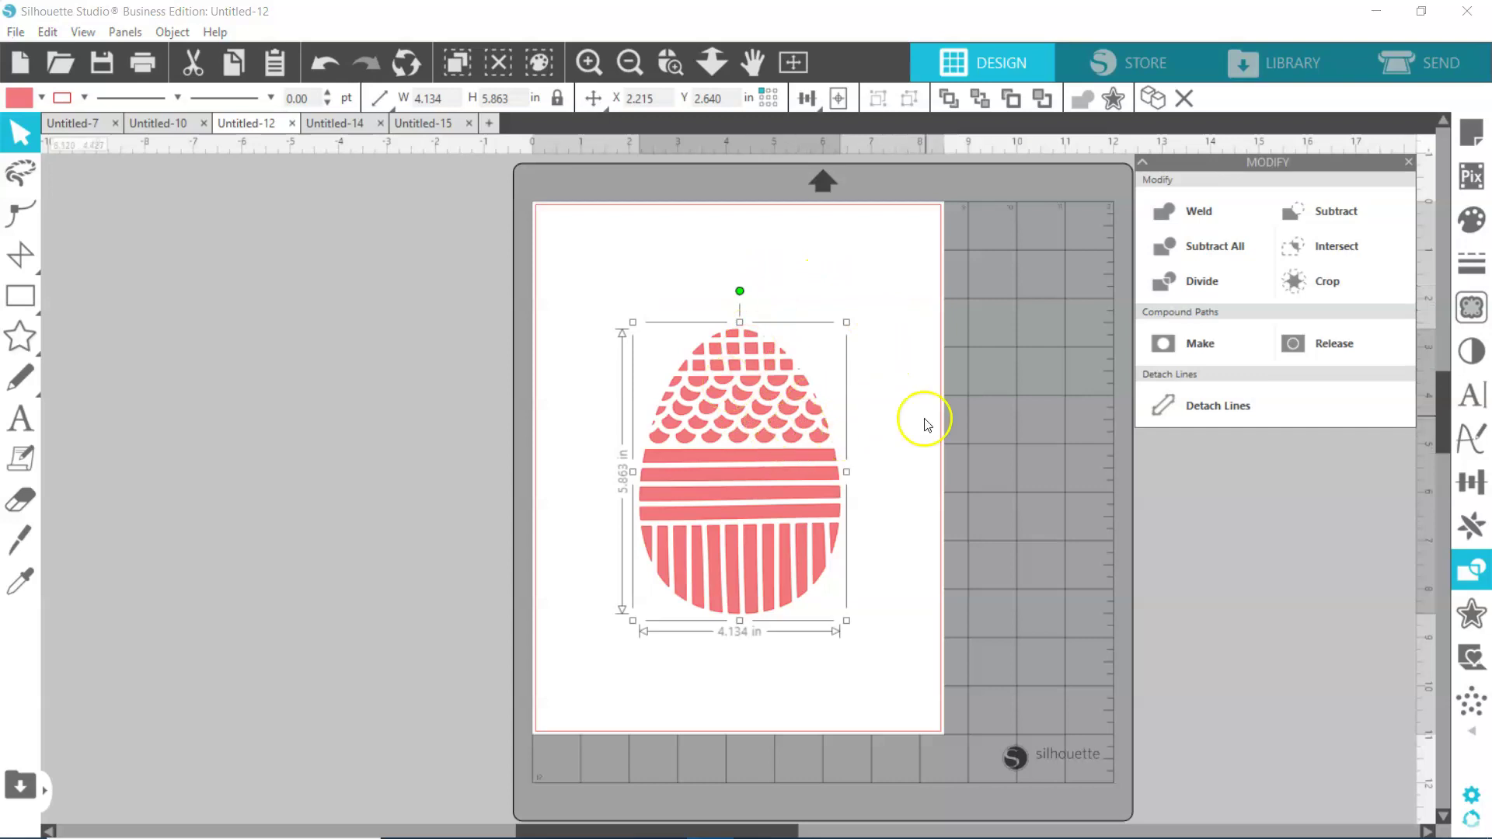
Step: Return to Untitled-14 and center the DOG TREATS design horizontally on the page
click(334, 123)
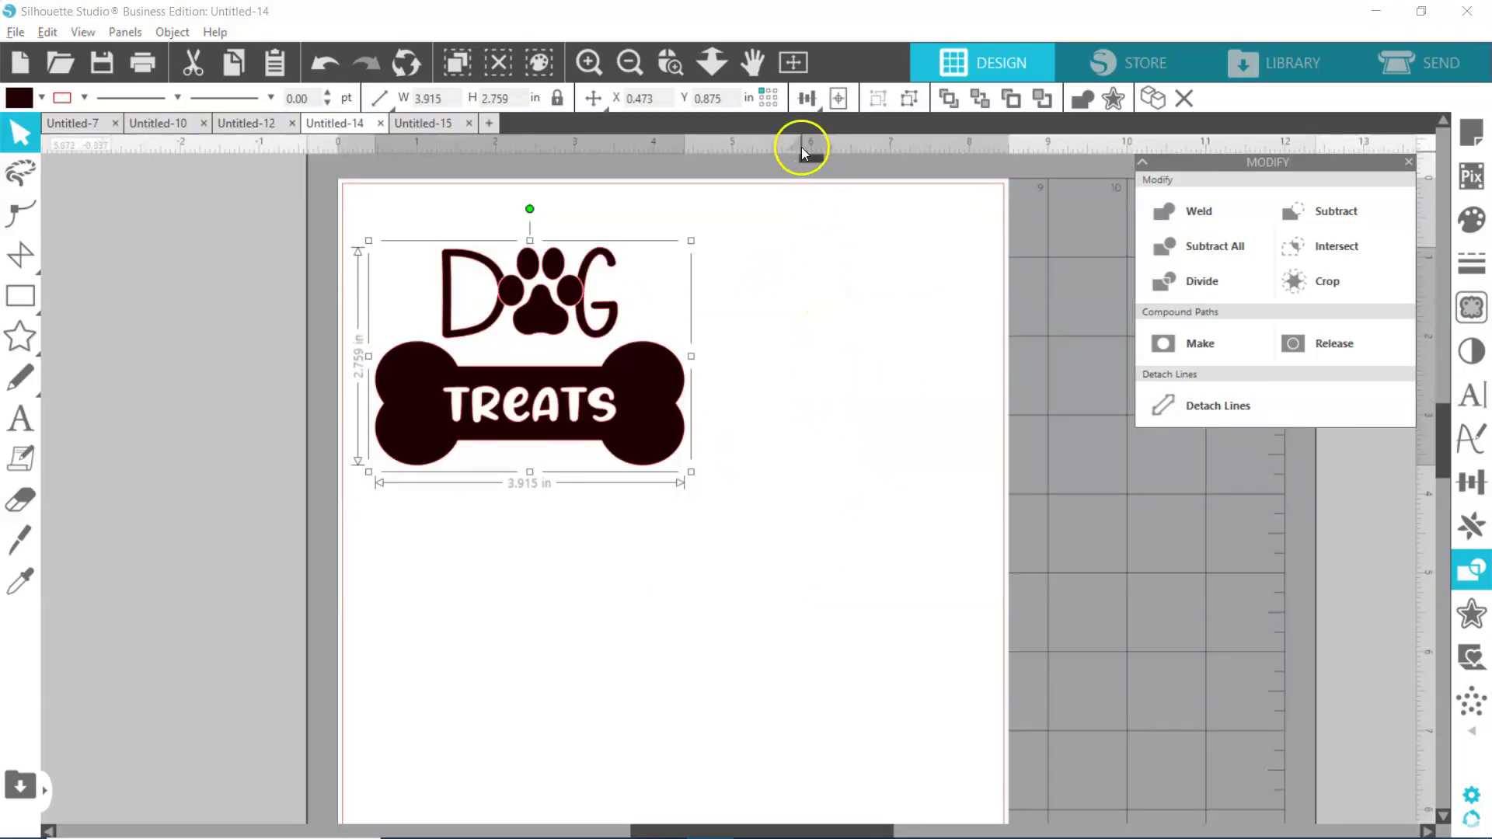
click(807, 98)
click(837, 134)
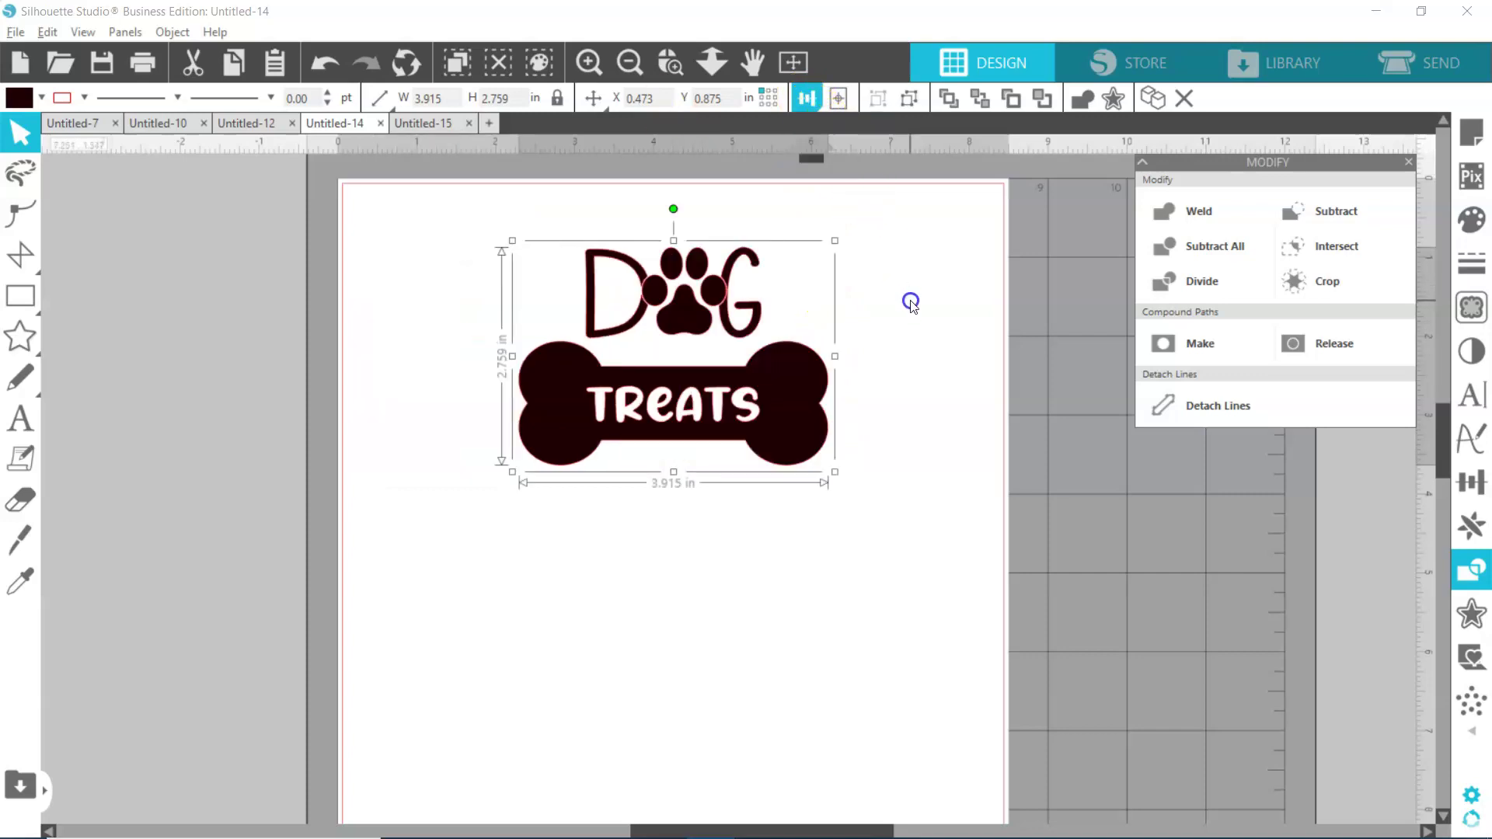